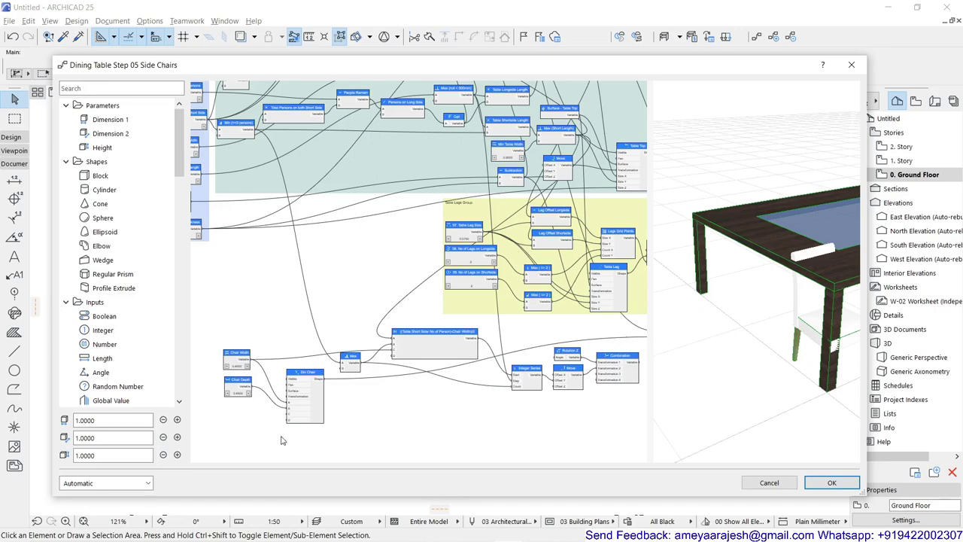
- Review the GDL object and parameter assignments of the Din Chair node and close its settings unchanged
scroll(282, 442, "up", 8)
scroll(427, 238, "up", 1)
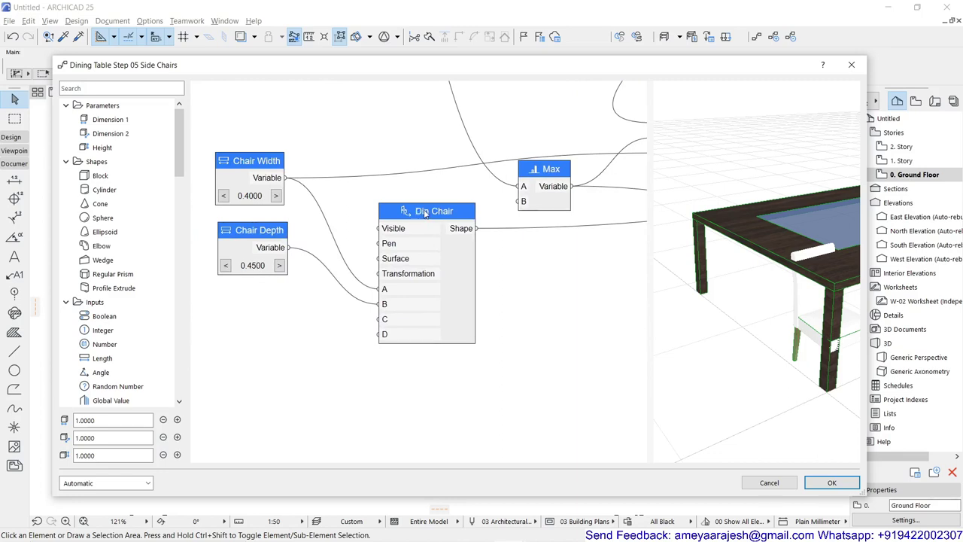
double_click(426, 213)
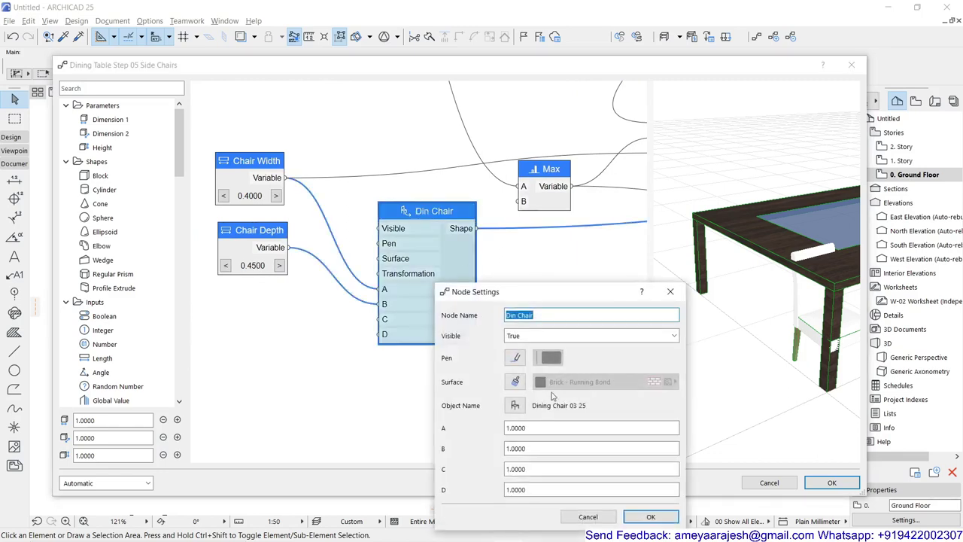
left_click(516, 405)
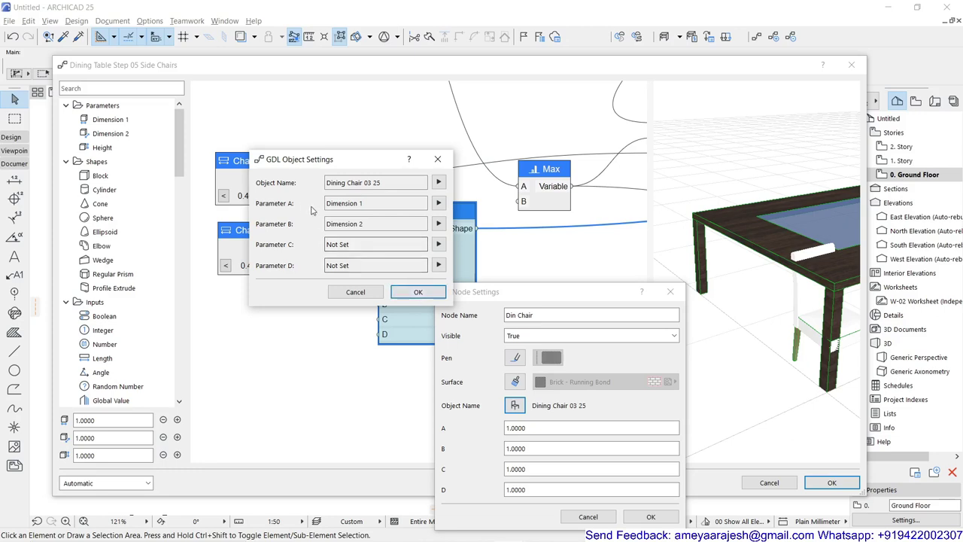
left_click(419, 293)
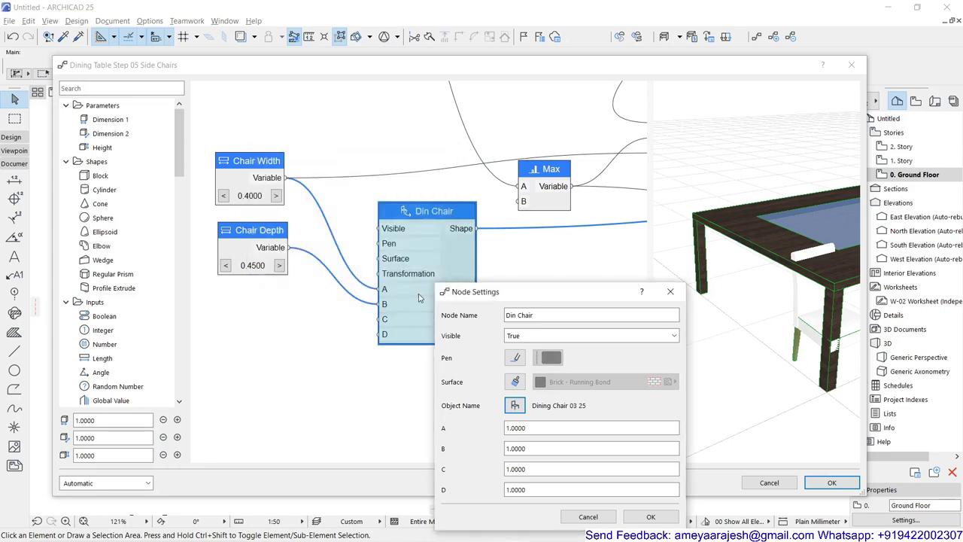
left_click(588, 516)
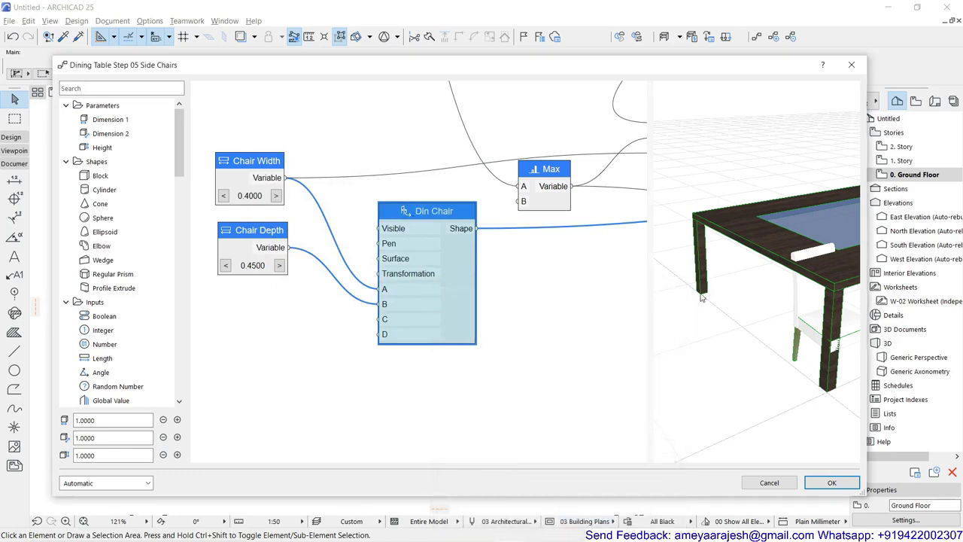
- Inspect the side chair at the table's corner in the 3D preview
scroll(730, 361, "up", 5)
left_click_drag(759, 427, 749, 272)
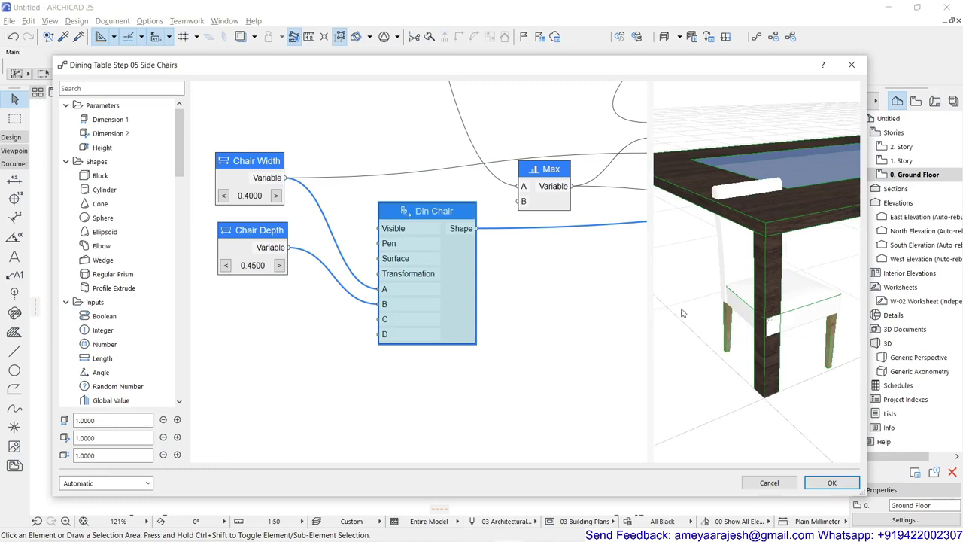
scroll(713, 313, "down", 5)
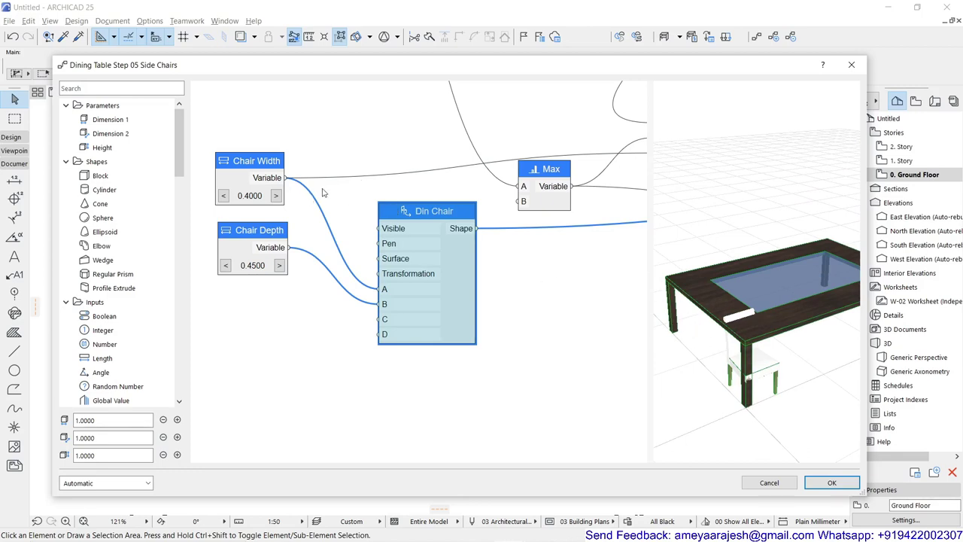
- Examine how the Chair Width and Chair Depth nodes feed parameters A and B of the Din Chair node
left_click(335, 210)
scroll(338, 196, "up", 3)
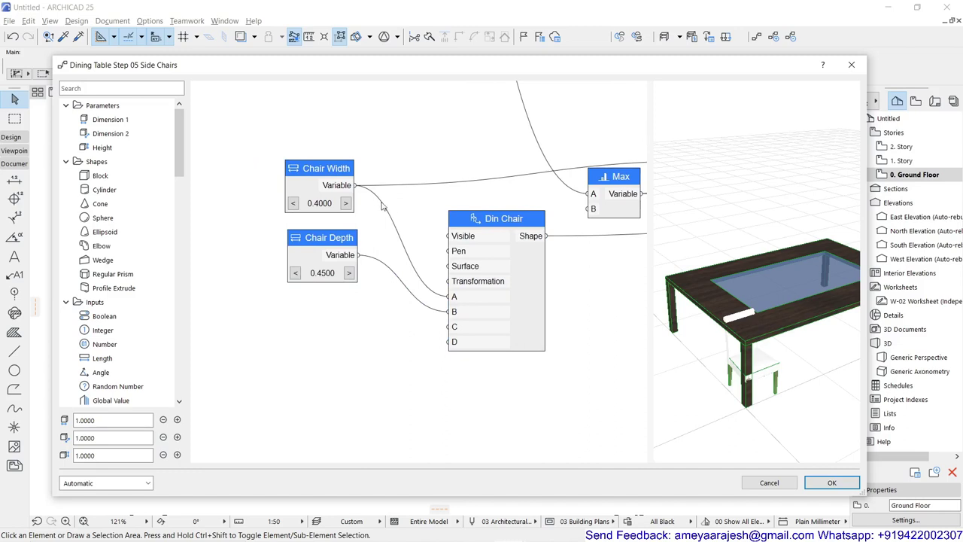
left_click(297, 162)
left_click(305, 256)
left_click(308, 164)
left_click(300, 256)
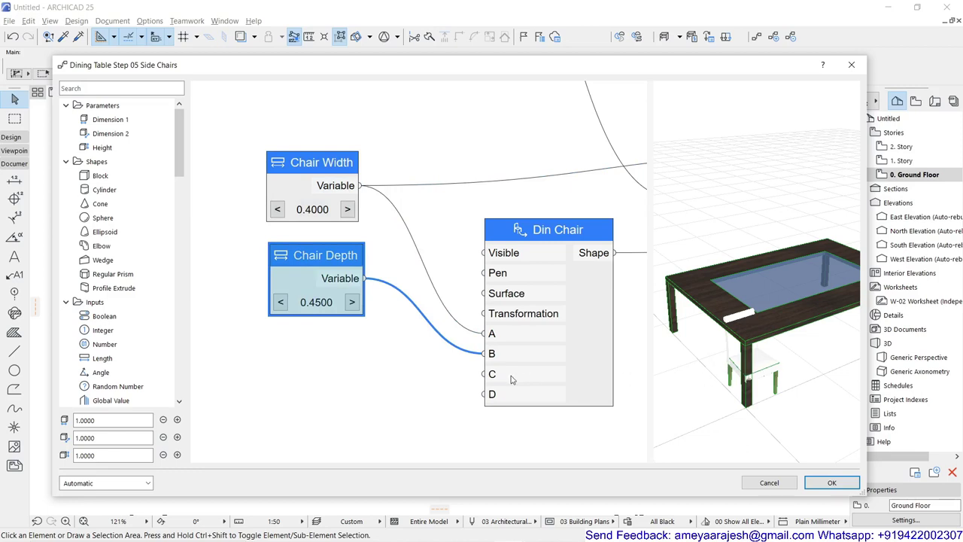
scroll(425, 383, "down", 2)
left_click(403, 386)
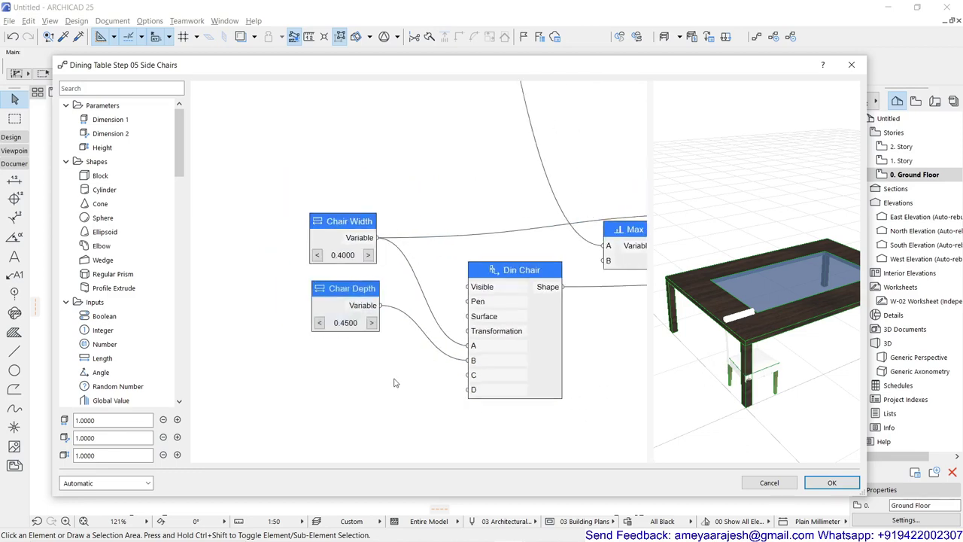
- Examine the side chair node chain from Din Chair and Max through the offset expression, Integer Series and Move nodes
scroll(389, 280, "down", 1)
scroll(439, 288, "down", 1)
scroll(439, 288, "down", 3)
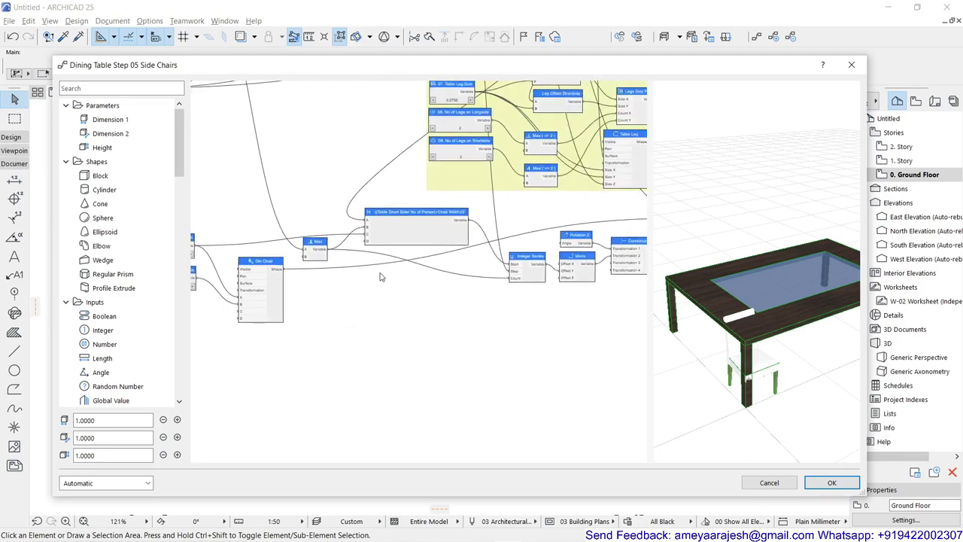
scroll(380, 275, "up", 1)
scroll(375, 265, "down", 1)
scroll(379, 264, "up", 1)
scroll(384, 262, "down", 1)
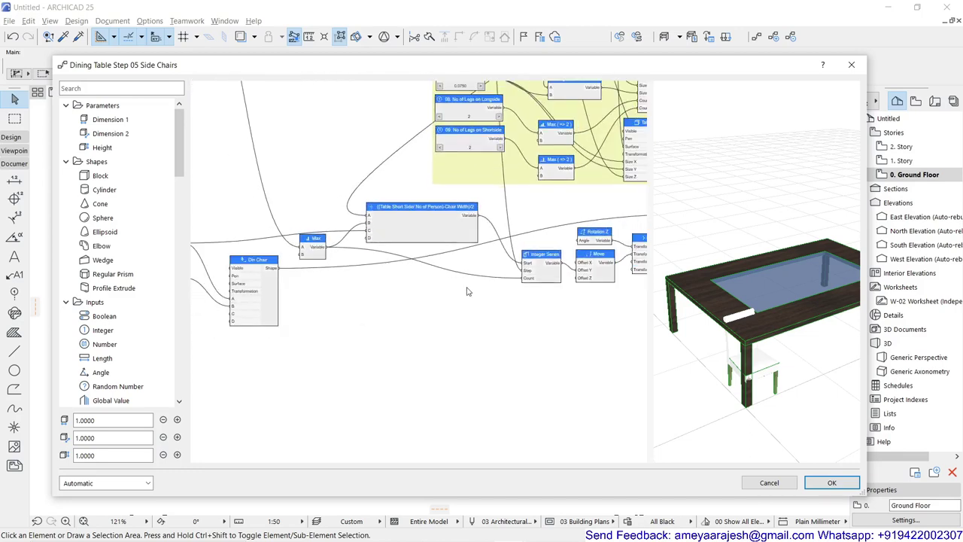
middle_click_drag(395, 300, 422, 300)
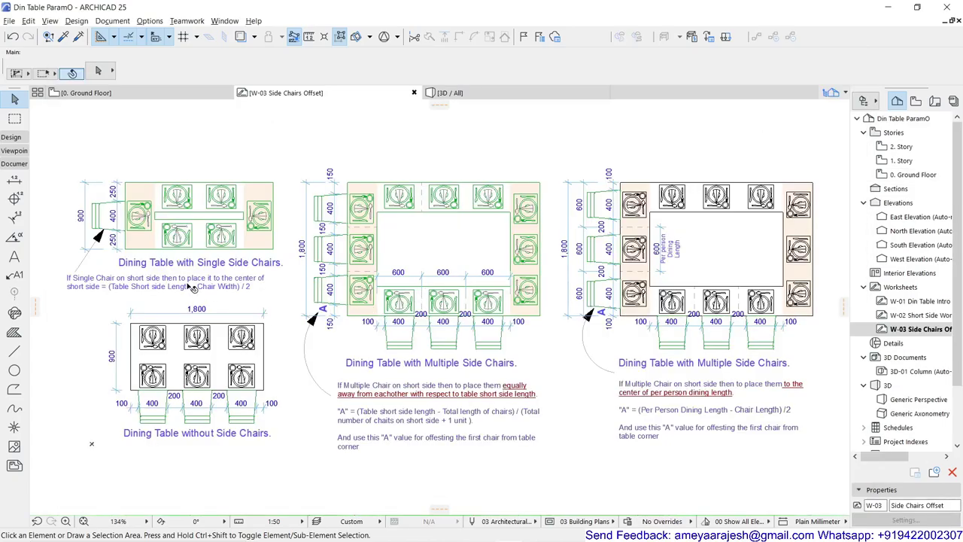
- In the W-03 Side Chairs Offset worksheet of the Din Table ParamO project, examine the centering formula for a single side chair
scroll(94, 250, "up", 5)
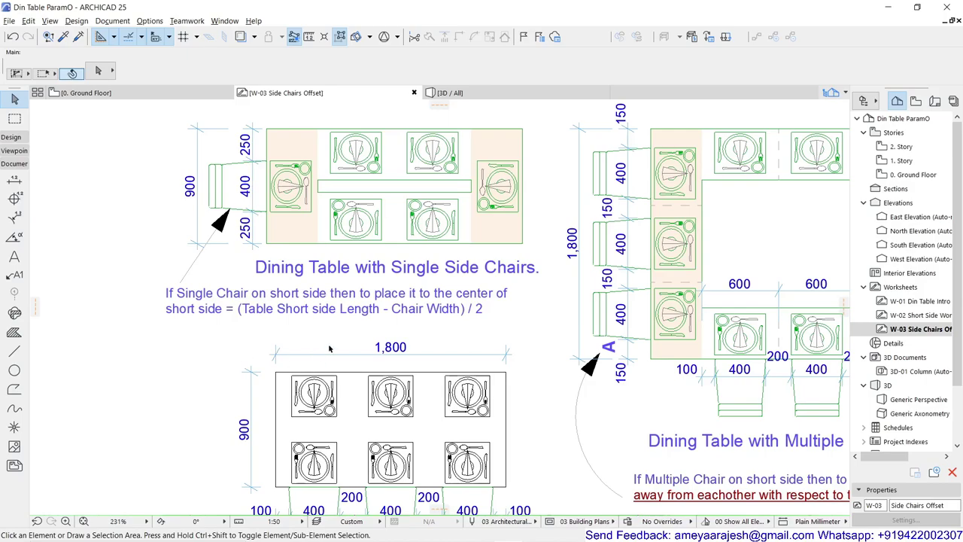
middle_click_drag(386, 329, 231, 342)
scroll(230, 340, "down", 2)
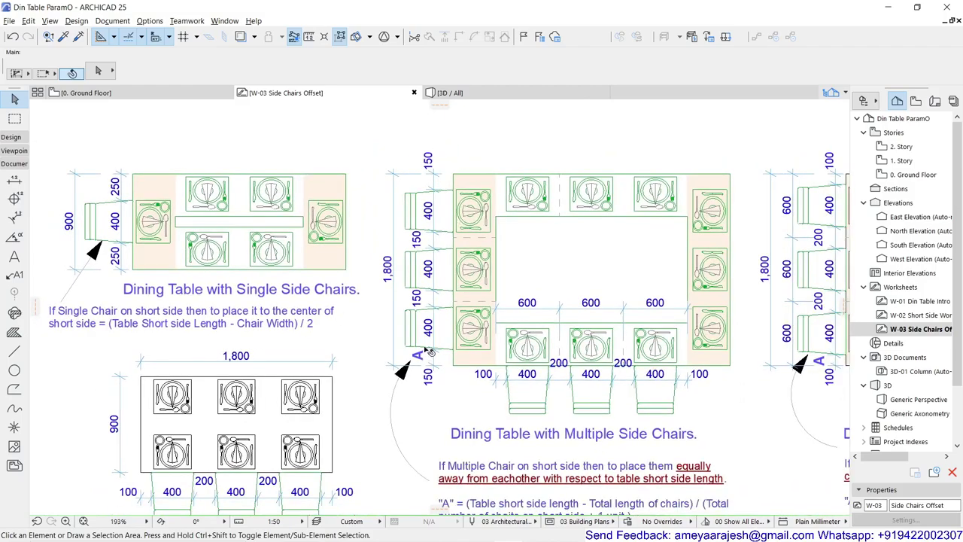
- Examine the multiple side chairs layout with equal spacing along the table's short side and its formula for offset A
middle_click_drag(430, 411, 336, 374)
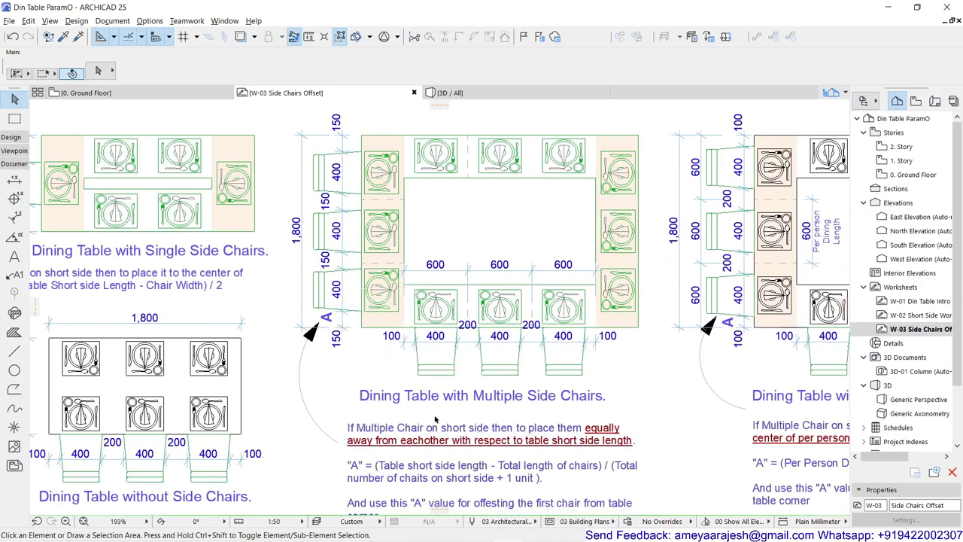
middle_click_drag(436, 441, 408, 381)
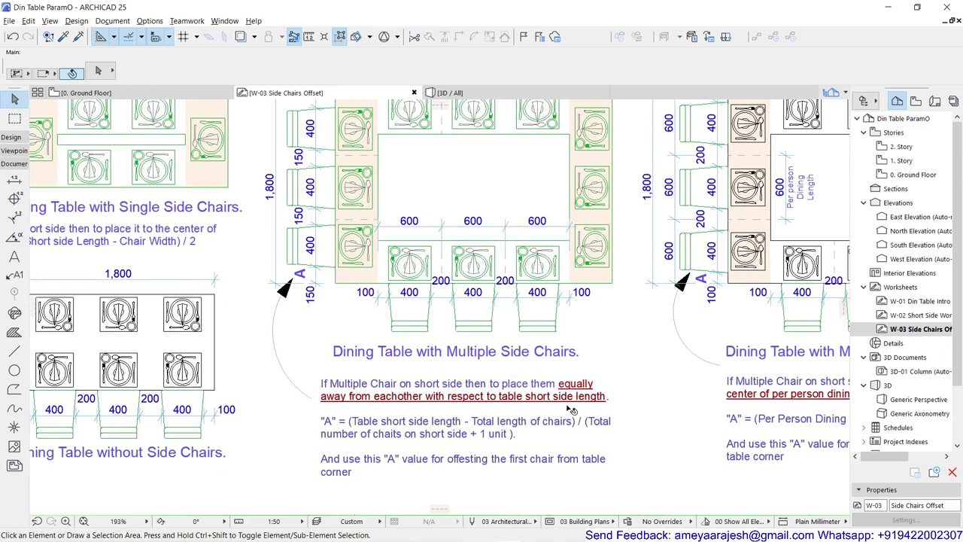
middle_click_drag(374, 313, 394, 366)
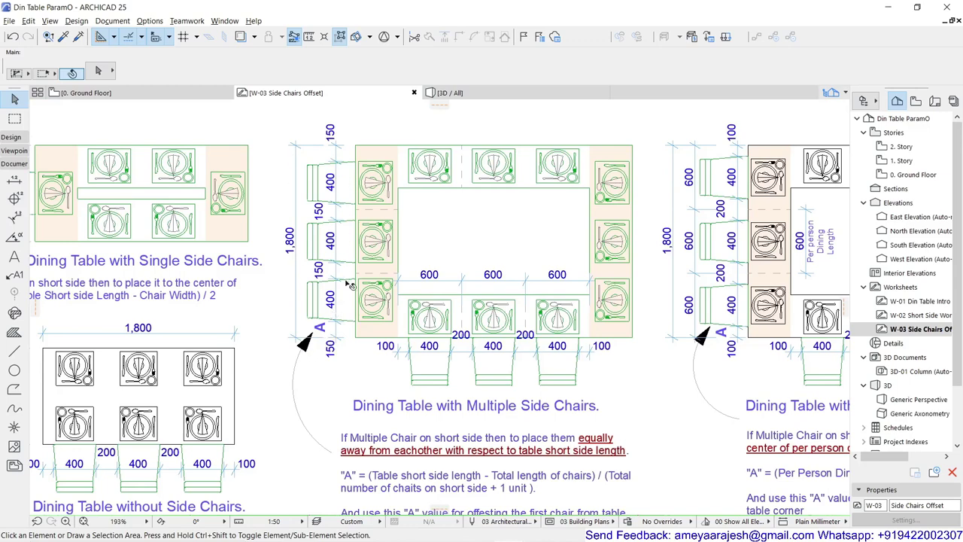
scroll(340, 327, "down", 2)
scroll(360, 376, "up", 1)
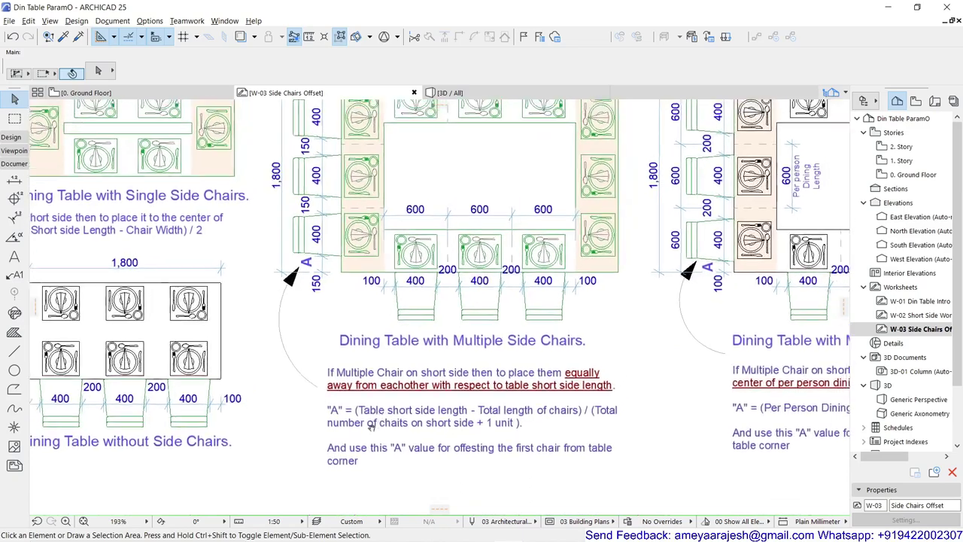
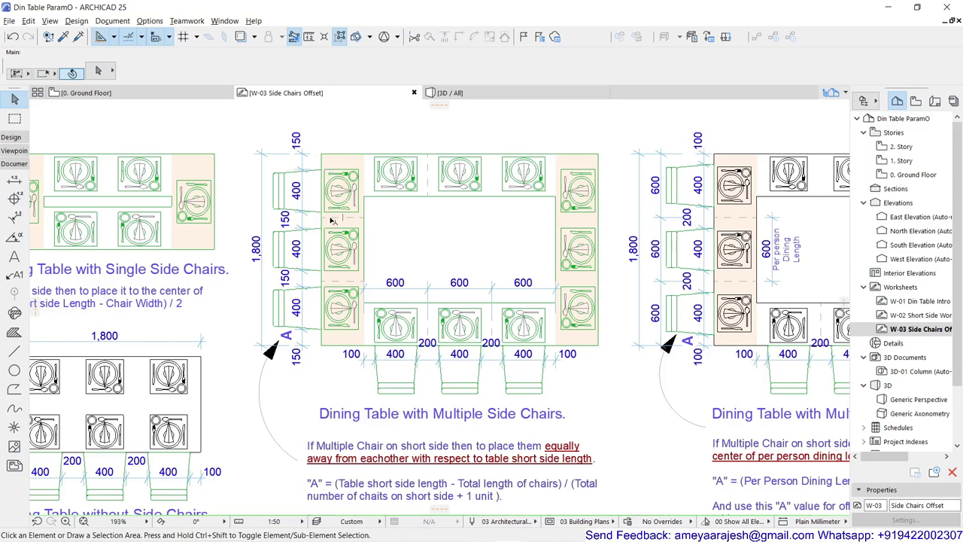
scroll(335, 220, "up", 4)
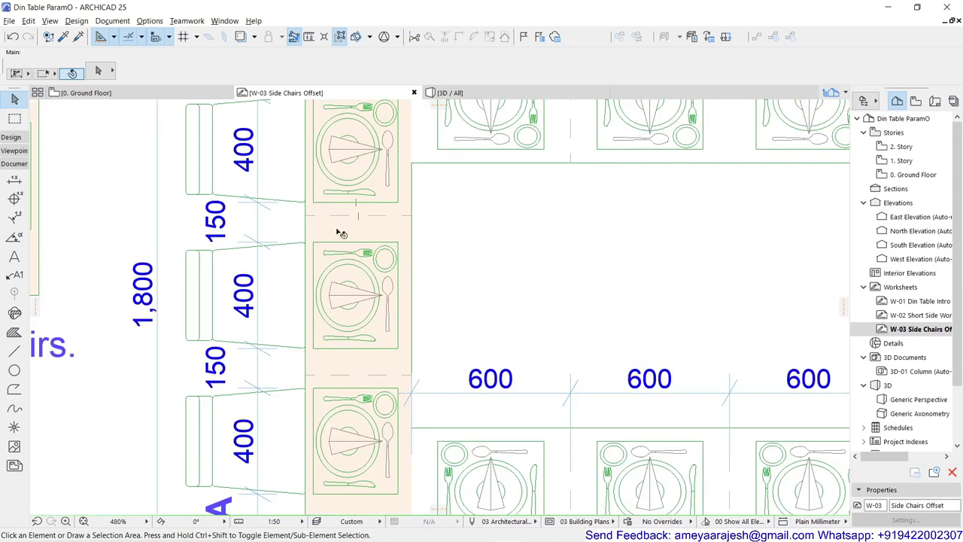
- Examine the multiple side chairs layout centered on the per person dining length and its formula for offset A
scroll(335, 252, "down", 5)
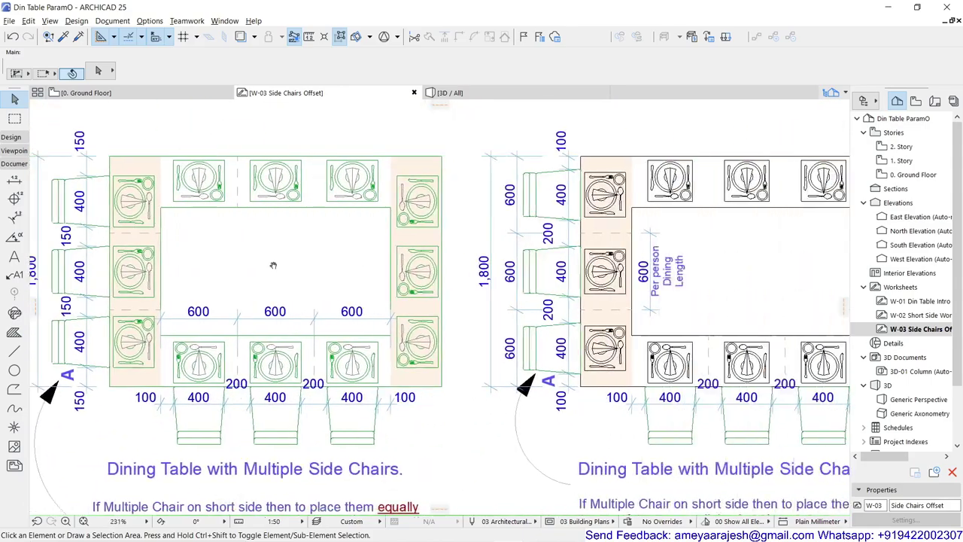
scroll(536, 238, "up", 2)
scroll(536, 239, "down", 2)
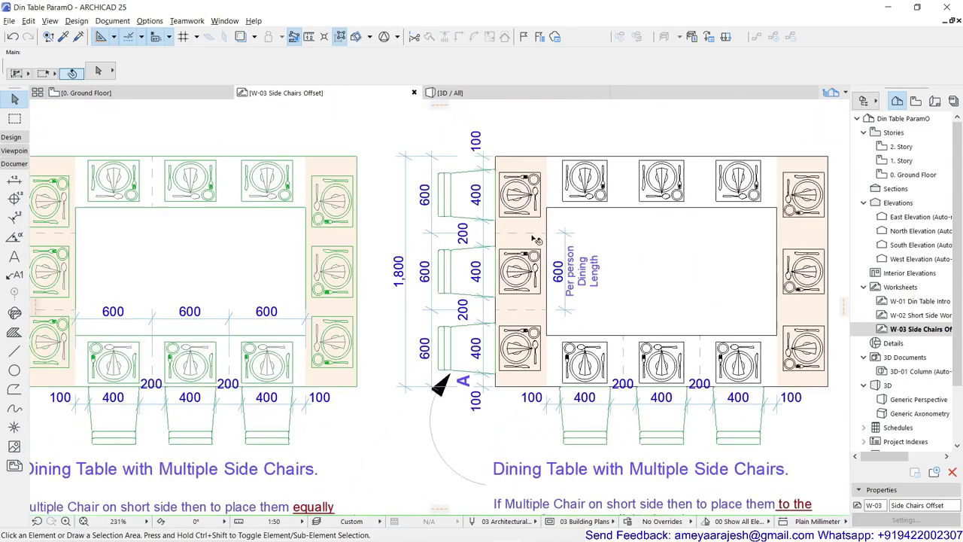
scroll(485, 238, "down", 2)
scroll(527, 407, "down", 1)
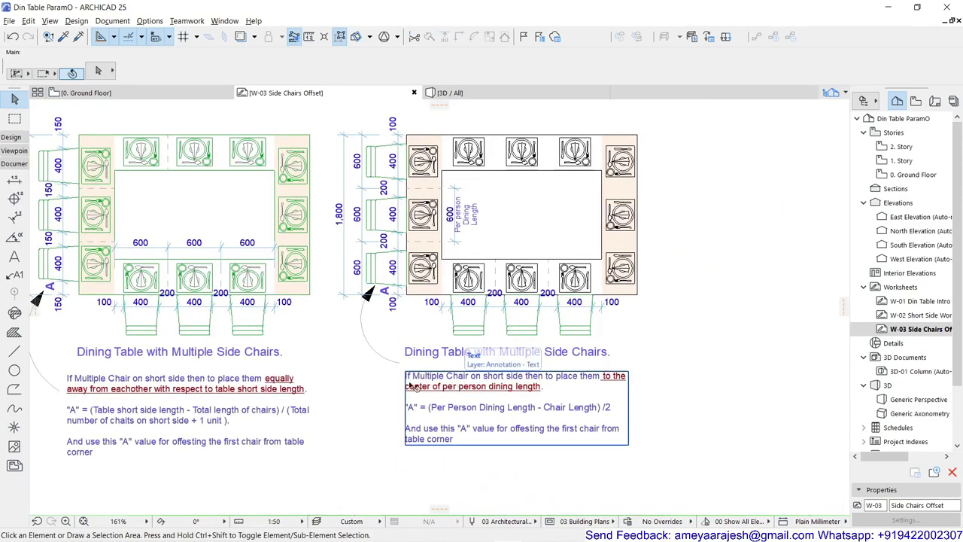
scroll(474, 388, "up", 2)
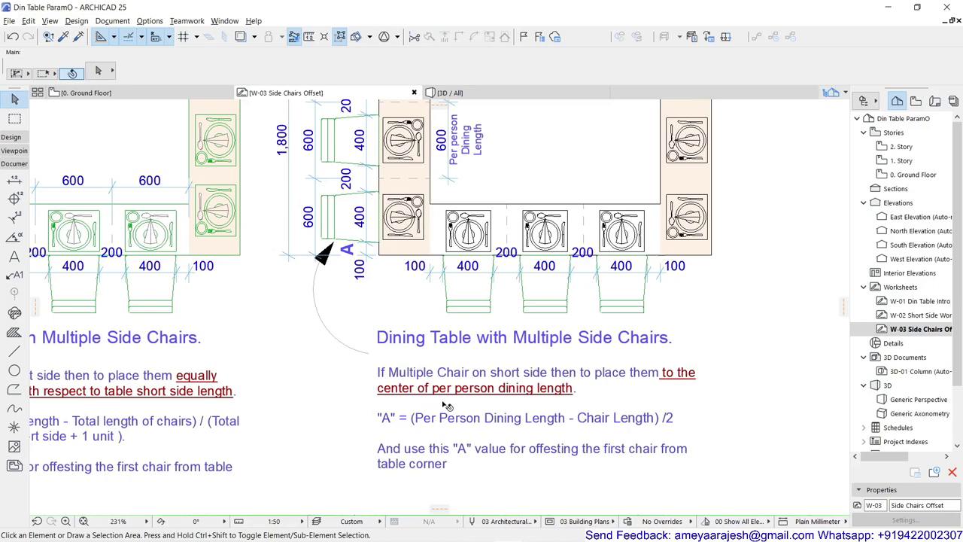
middle_click_drag(389, 339, 399, 449)
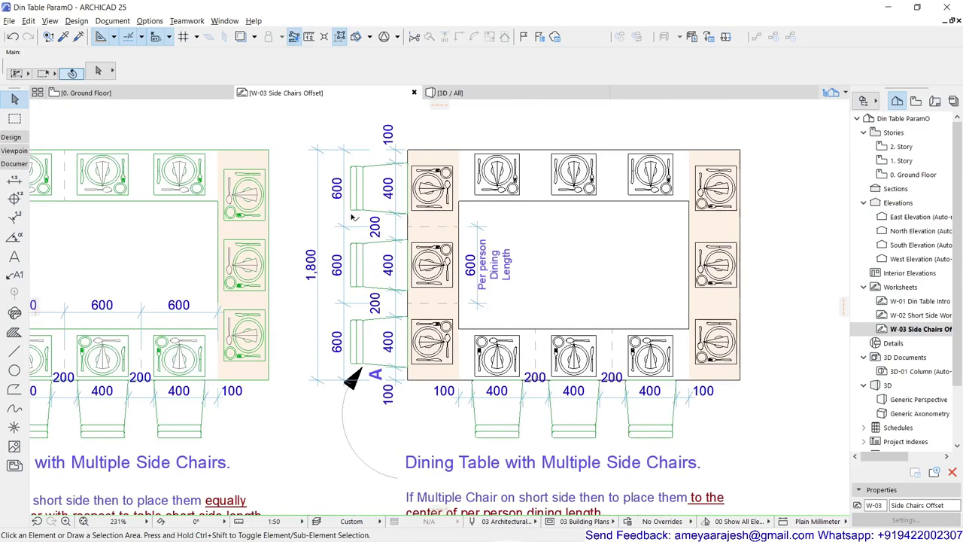
middle_click_drag(406, 351, 360, 201)
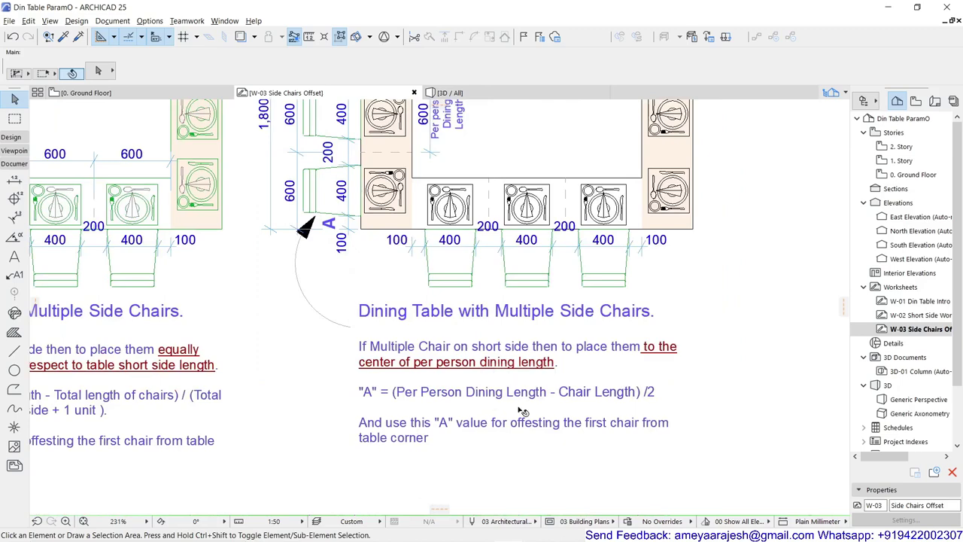
middle_click_drag(404, 227, 398, 281)
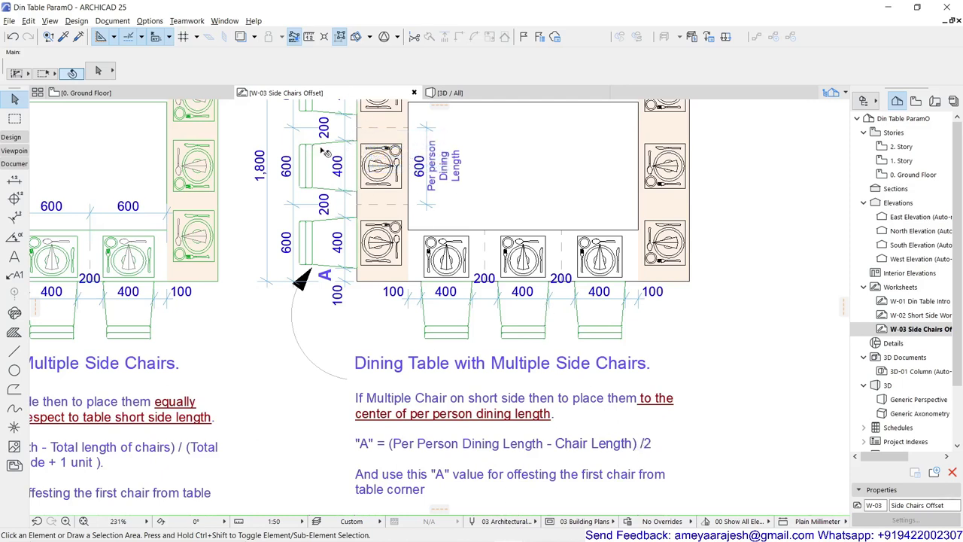
scroll(378, 289, "down", 1)
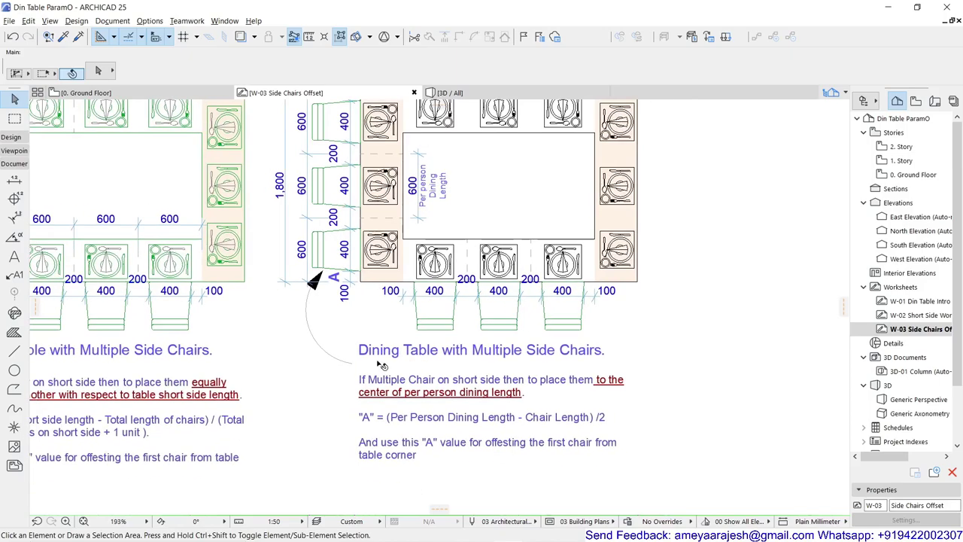
middle_click_drag(383, 366, 451, 229)
scroll(511, 323, "up", 1)
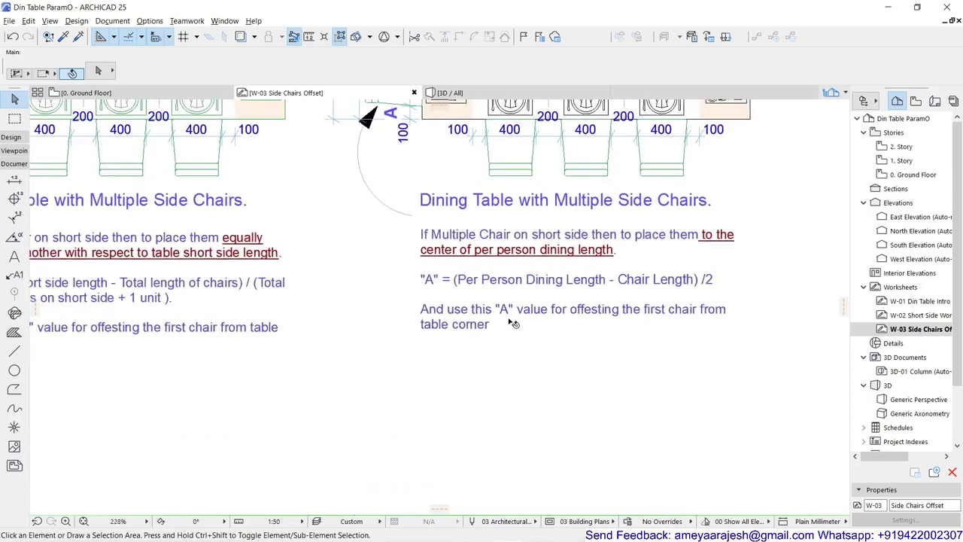
scroll(491, 344, "down", 2)
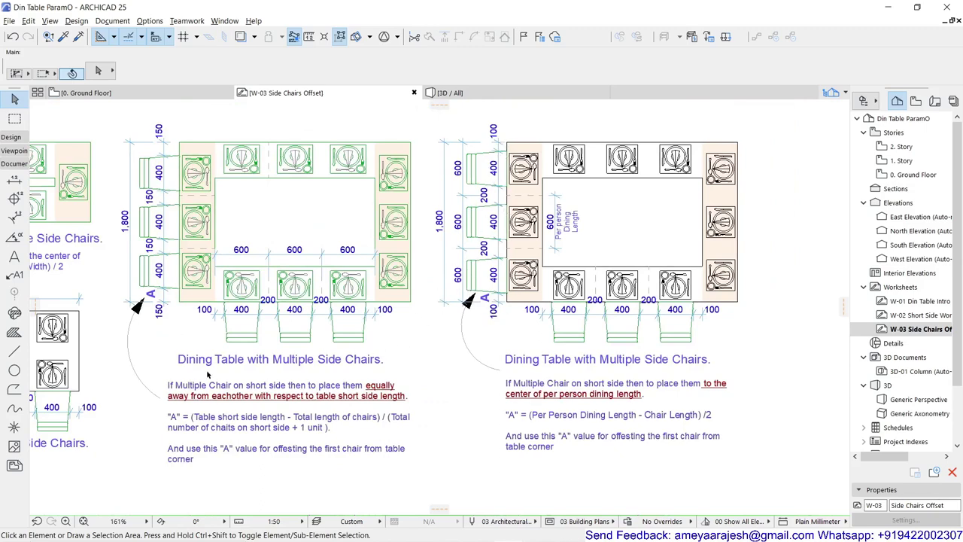
- Compare the equally spaced side chairs layout with the single side chair layout and the dining table without side chairs
middle_click_drag(185, 370, 315, 353)
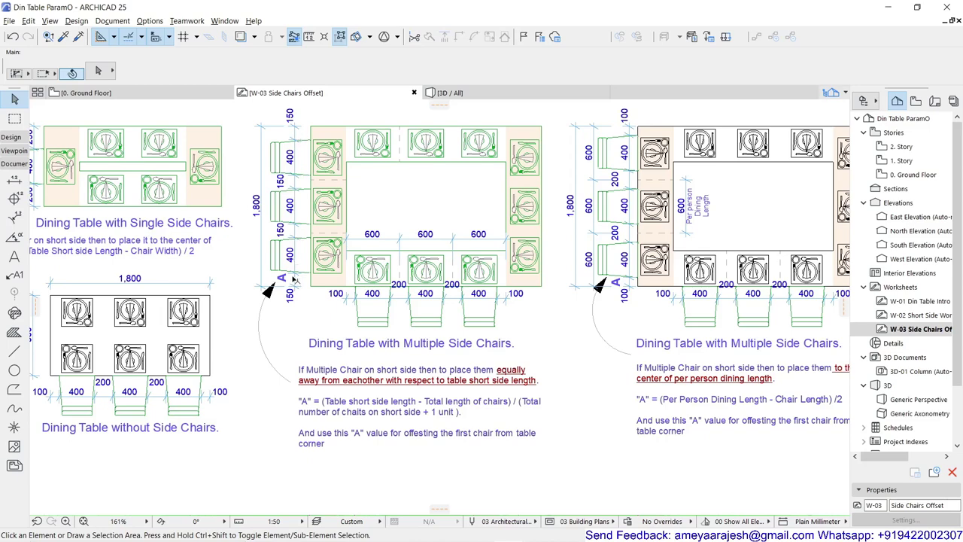
scroll(214, 362, "left", 3, "shift")
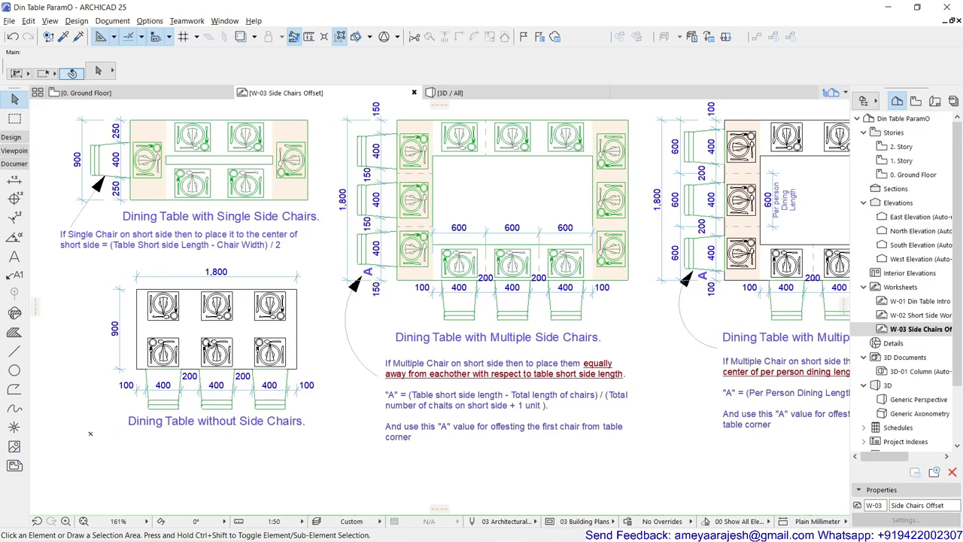
scroll(207, 342, "up", 3)
middle_click_drag(135, 323, 165, 303)
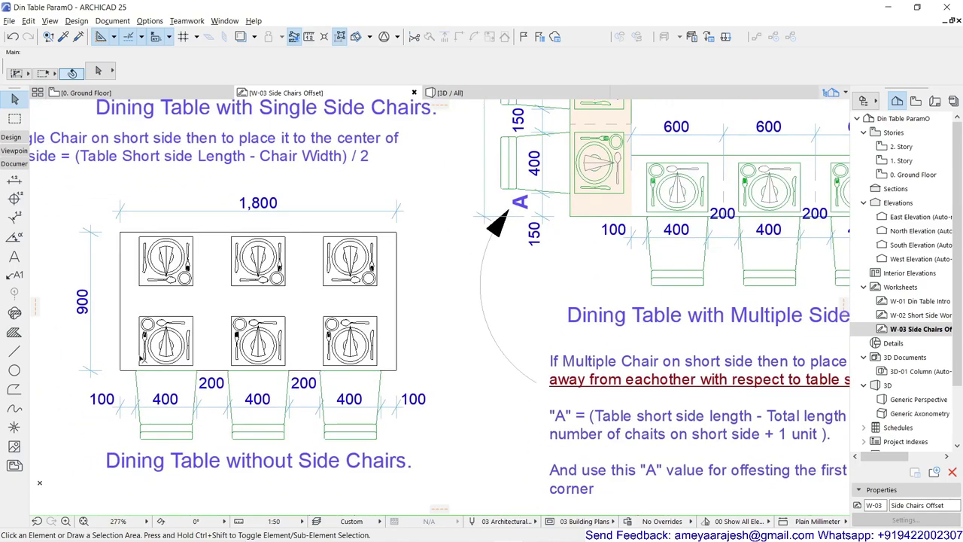
scroll(305, 385, "down", 5)
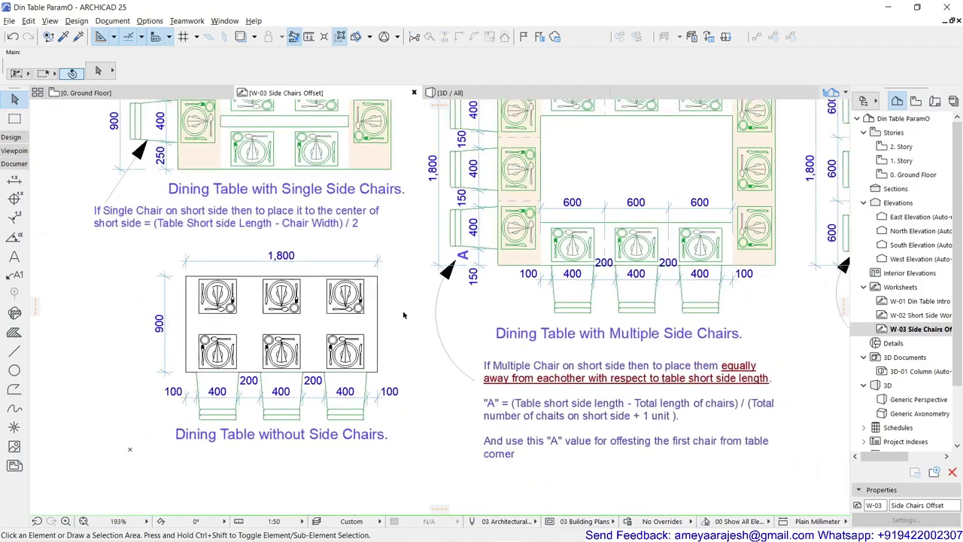
- Compare the equally spaced multiple side chairs layout with the layout centered on the per person dining length, including both offset A formulas
middle_click_drag(388, 315, 390, 311)
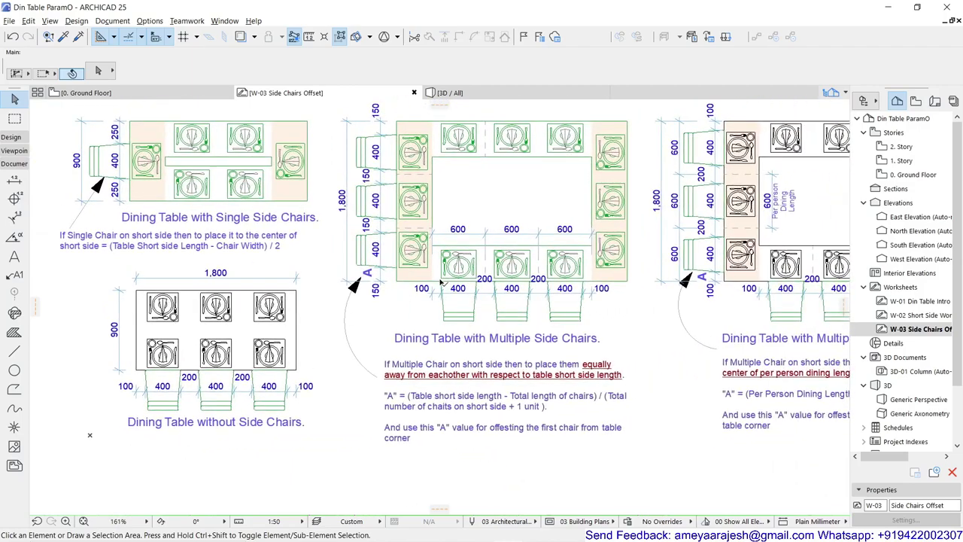
middle_click_drag(488, 283, 328, 314)
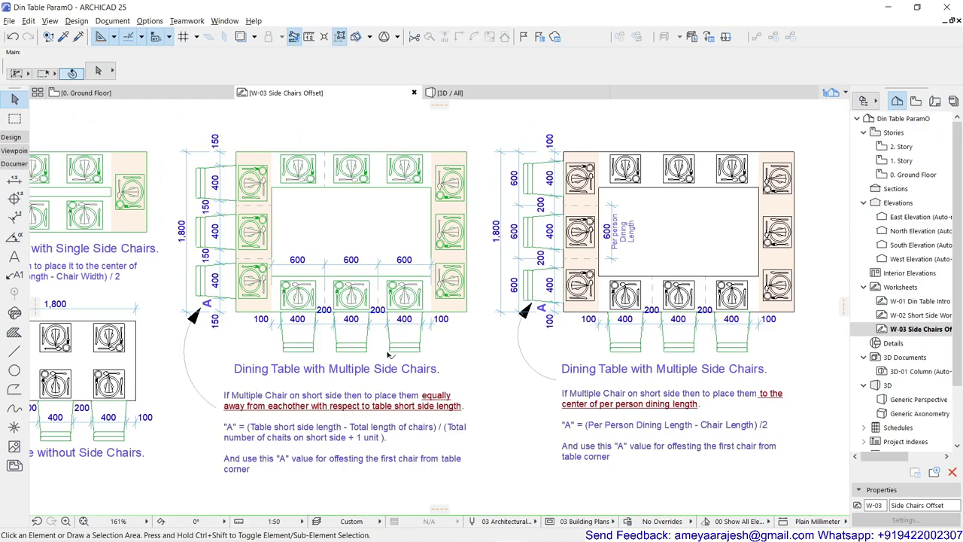
middle_click_drag(390, 354, 413, 333)
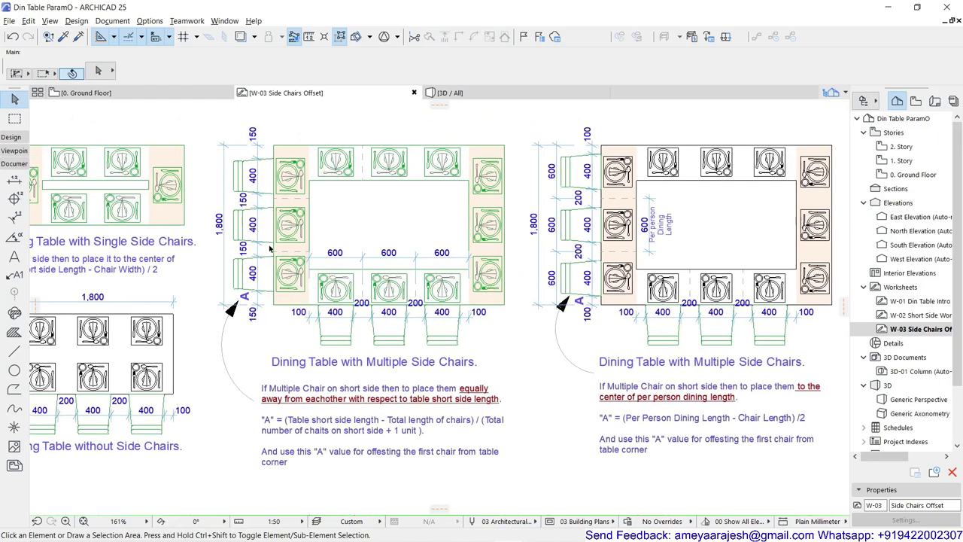
mouse_move(407, 340)
middle_mouse_down()
mouse_move(502, 340)
mouse_move(214, 346)
middle_mouse_up()
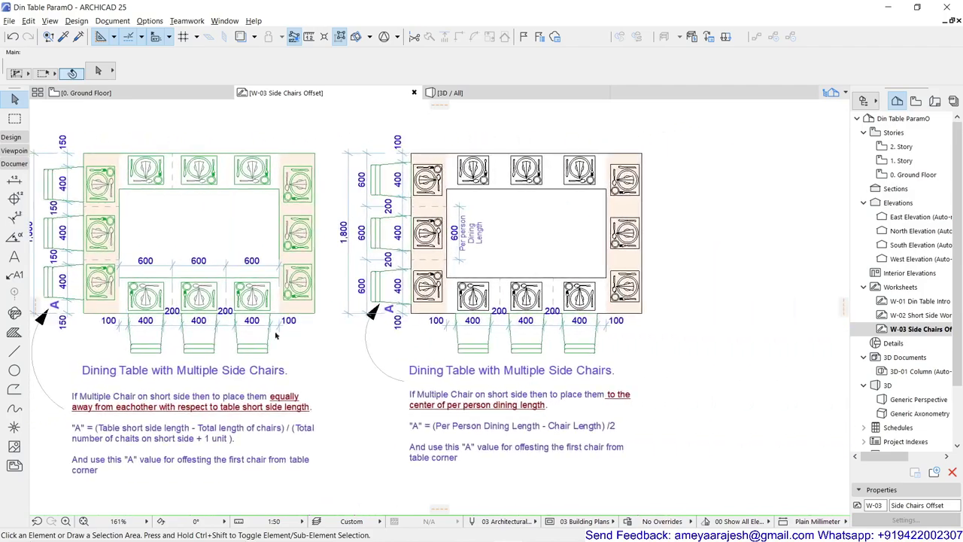
scroll(404, 262, "up", 2)
mouse_move(376, 270)
middle_mouse_down()
mouse_move(301, 290)
mouse_move(280, 279)
middle_mouse_up()
scroll(293, 294, "down", 2)
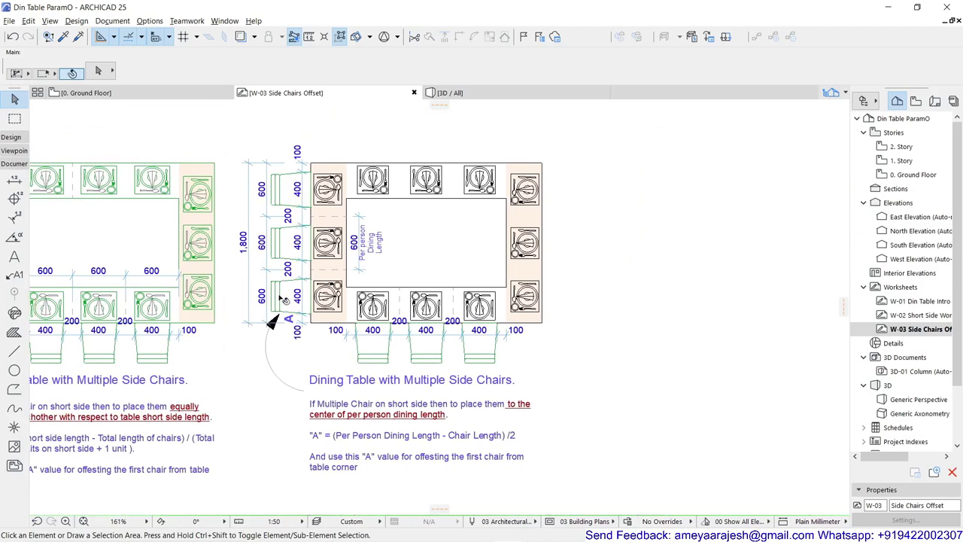
- Examine the single side chair layout against the two multiple side chairs layouts in the worksheet
scroll(255, 308, "left", 10)
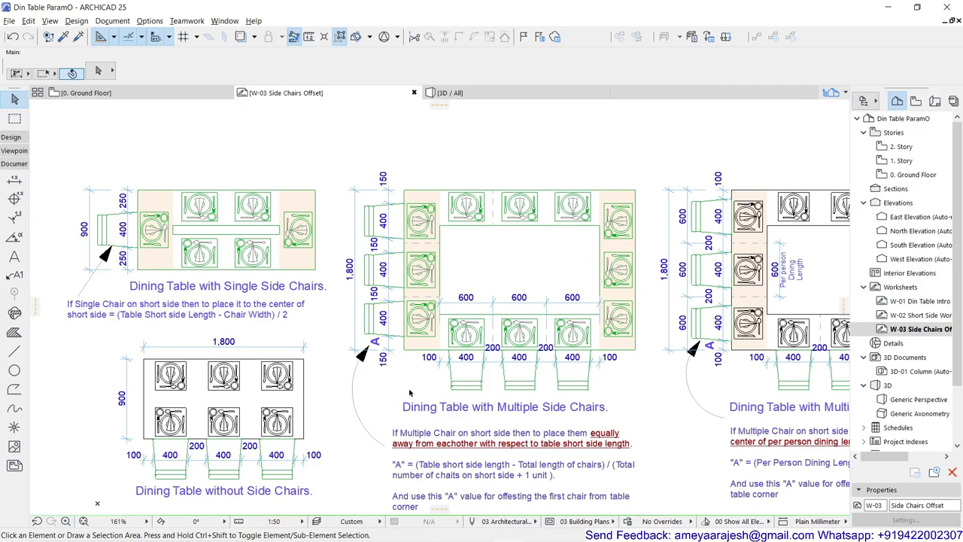
scroll(452, 381, "down", 2)
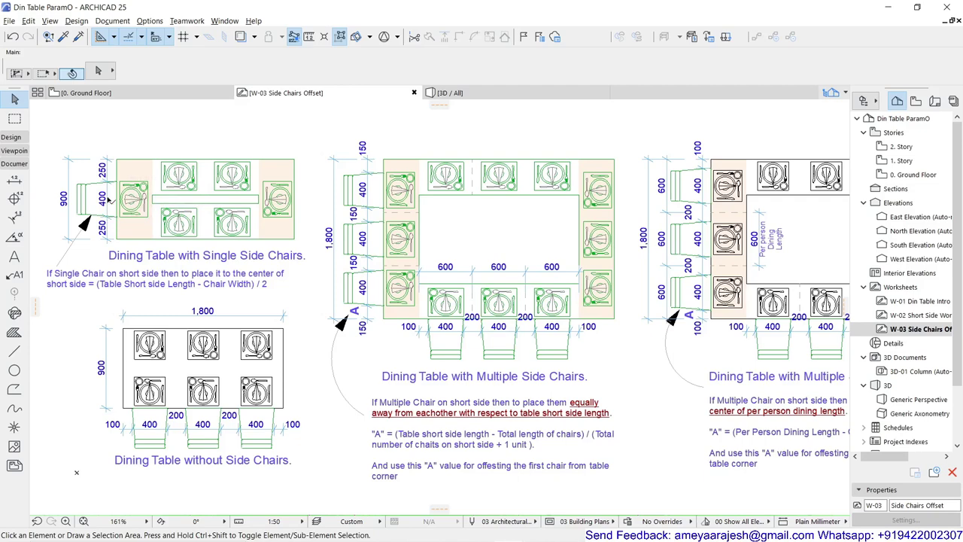
middle_click_drag(685, 264, 529, 260)
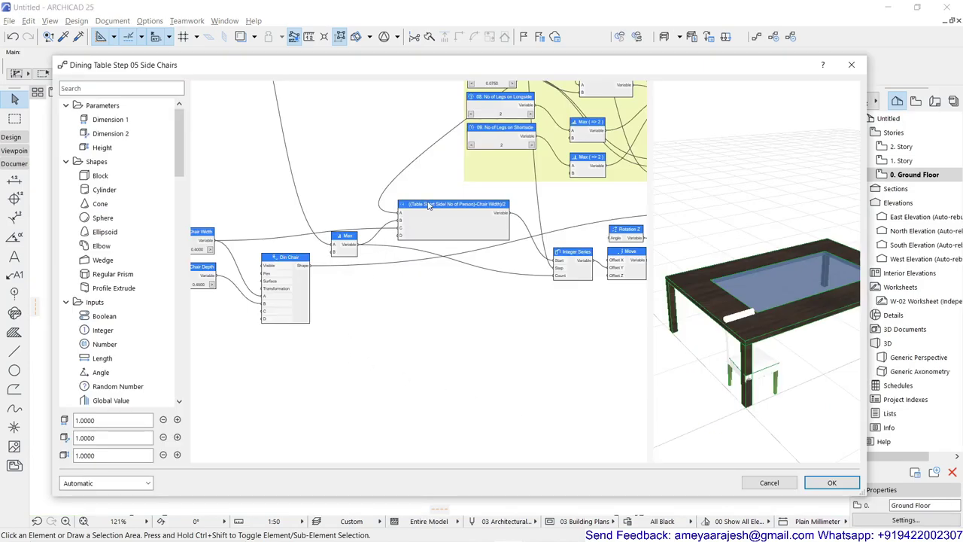
- In the Dining Table Step 05 Side Chairs PARAM-O graph, open the settings of the ((Table Short Side/ No of Person)-Chair Width)/2 node
scroll(430, 205, "up", 3)
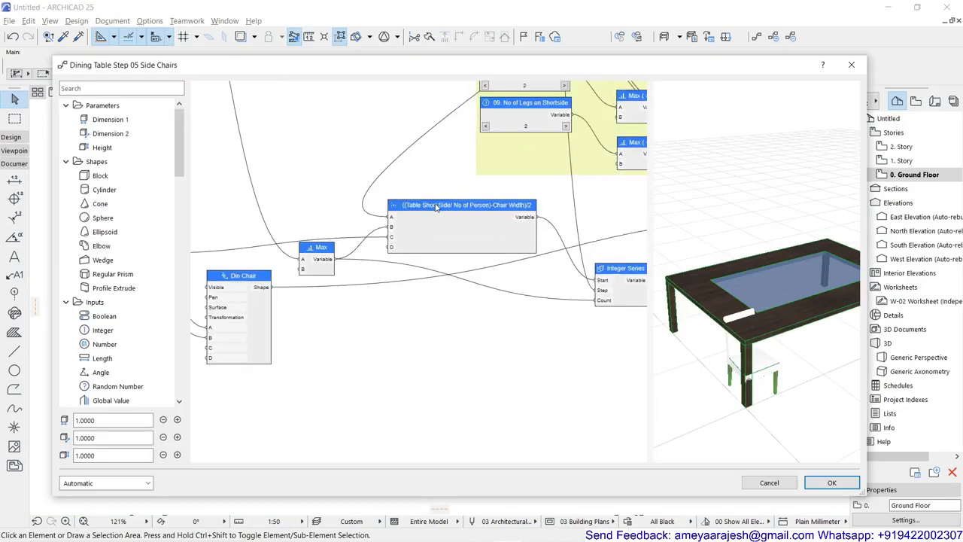
double_click(435, 207)
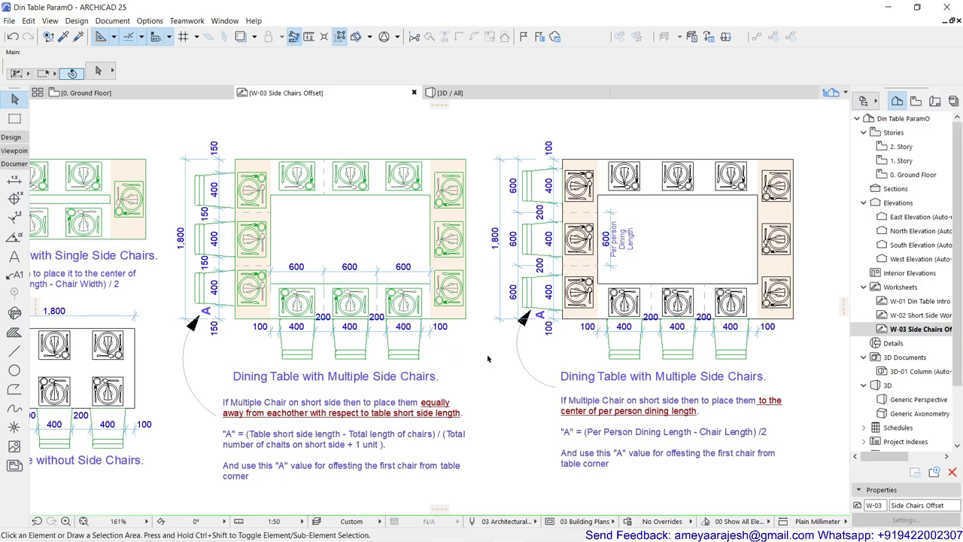
- Back in the W-03 Side Chairs Offset worksheet, check how the first-chair offset follows from short side length, number of persons and chair width in each layout
scroll(489, 339, "left", 5)
scroll(105, 199, "up", 3)
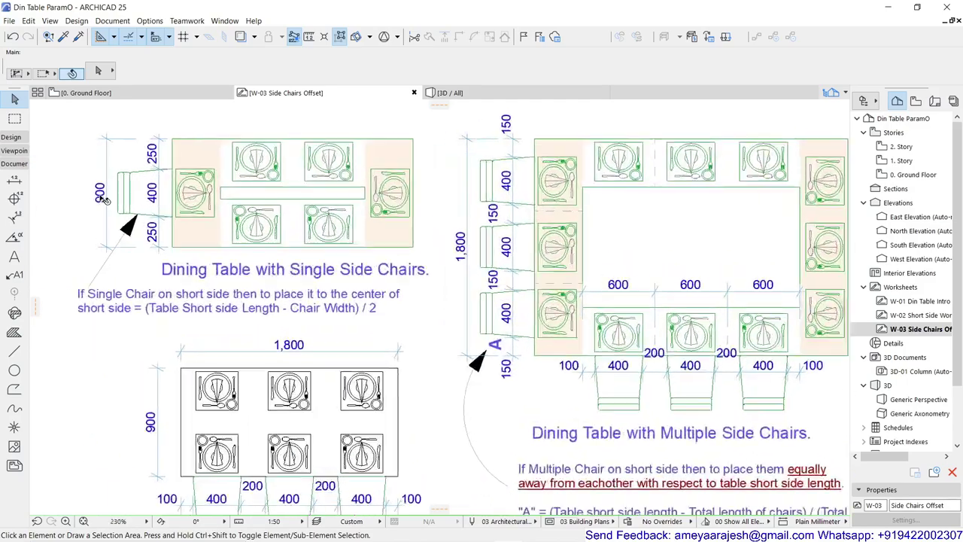
scroll(105, 200, "left", 3)
scroll(451, 233, "down", 3)
scroll(452, 233, "up", 3)
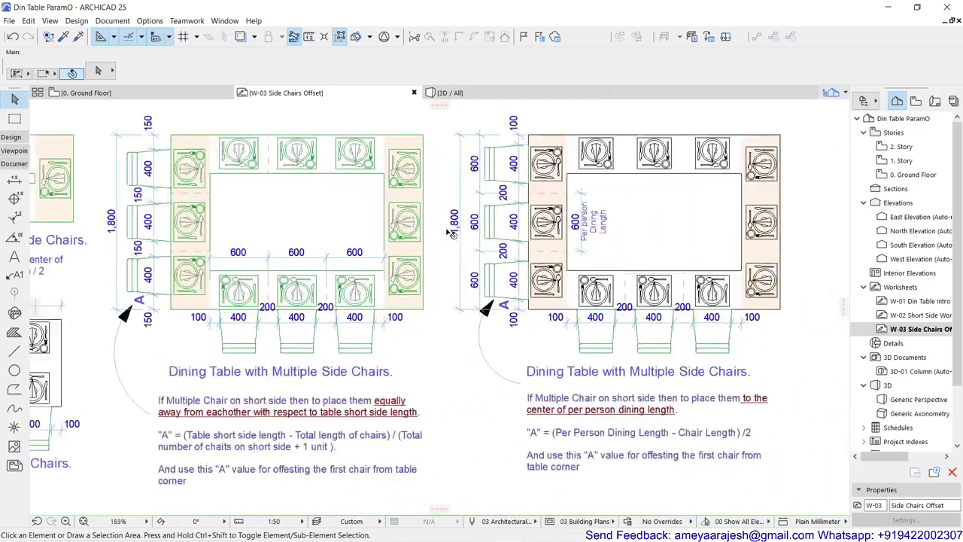
scroll(450, 234, "down", 3)
scroll(365, 230, "left", 4)
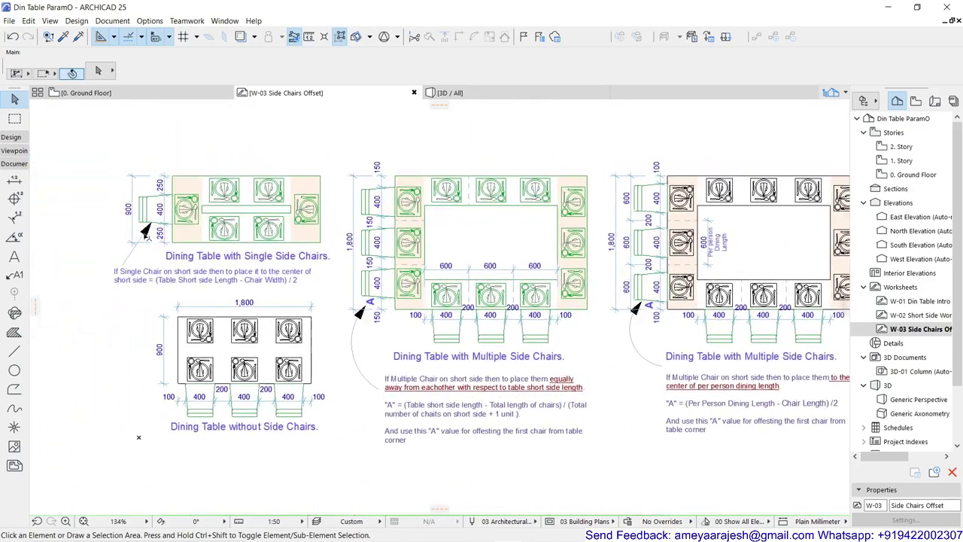
middle_click_drag(591, 245, 431, 239)
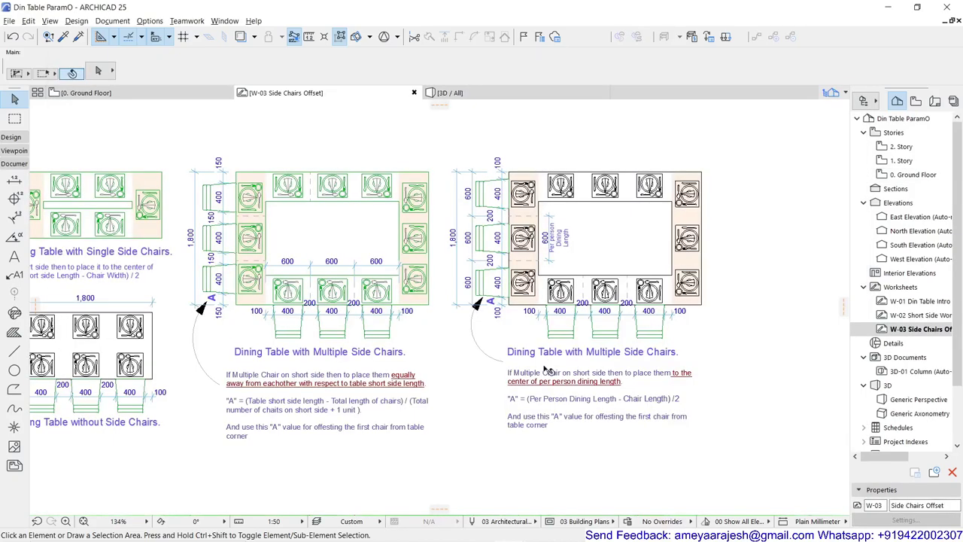
scroll(500, 310, "up", 3)
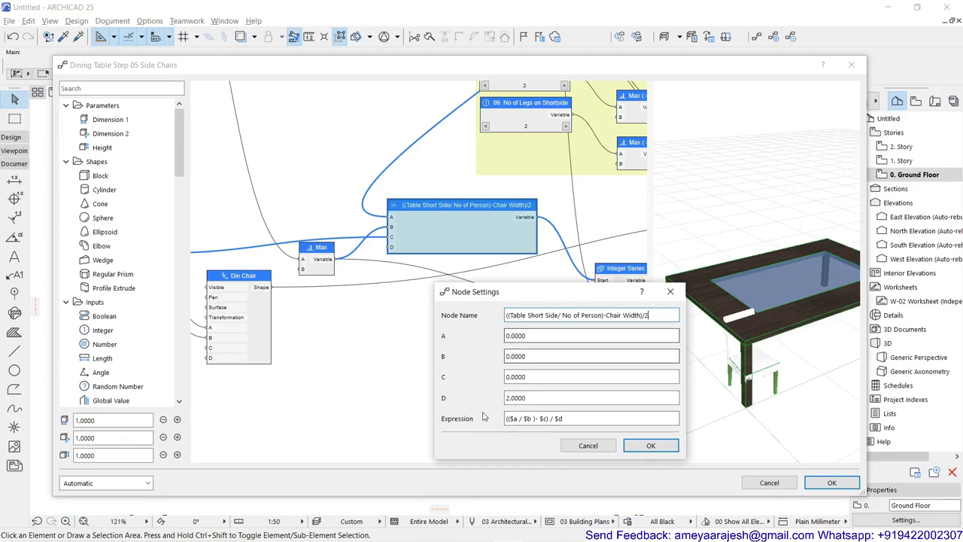
- In the PARAM-O graph, review the chair offset node's expression and its D input, and accept the node settings
left_click(511, 420)
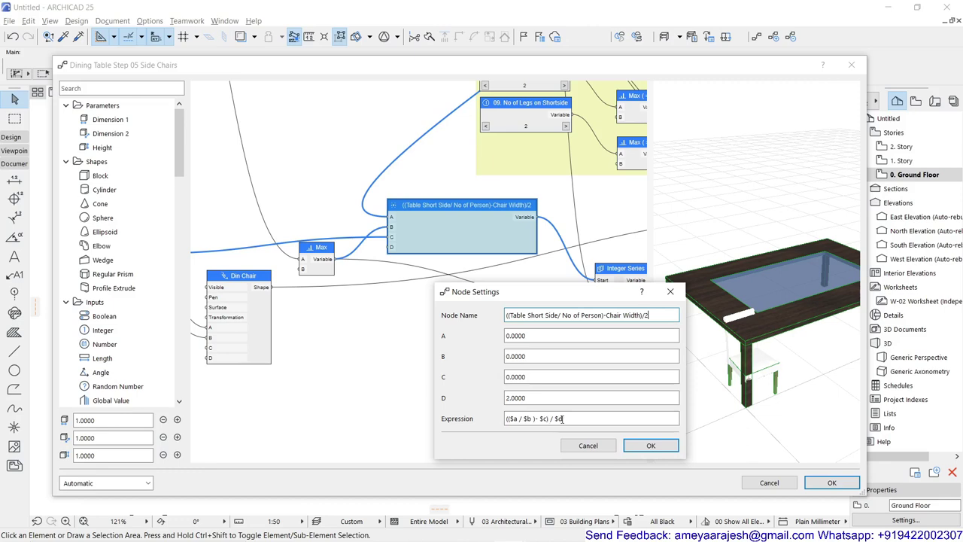
left_click(512, 397)
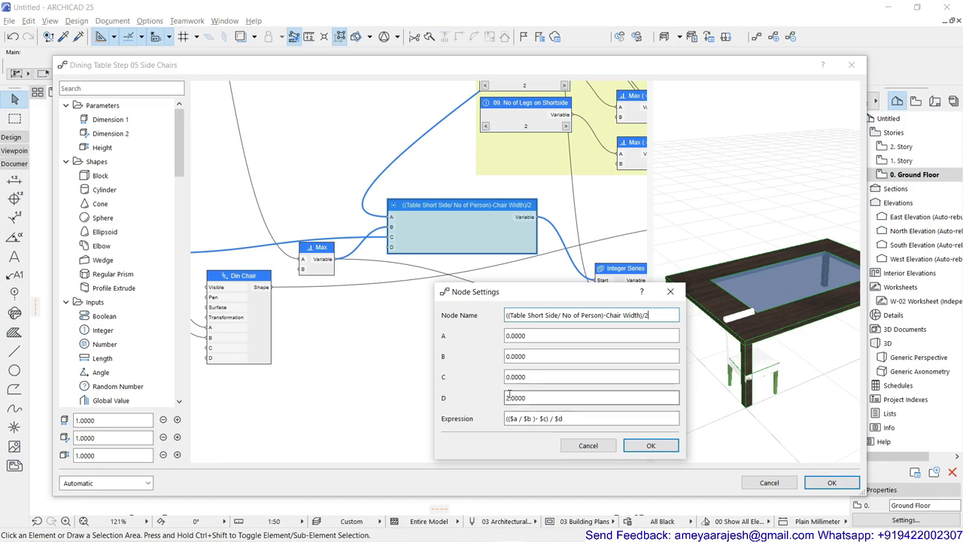
left_click(651, 446)
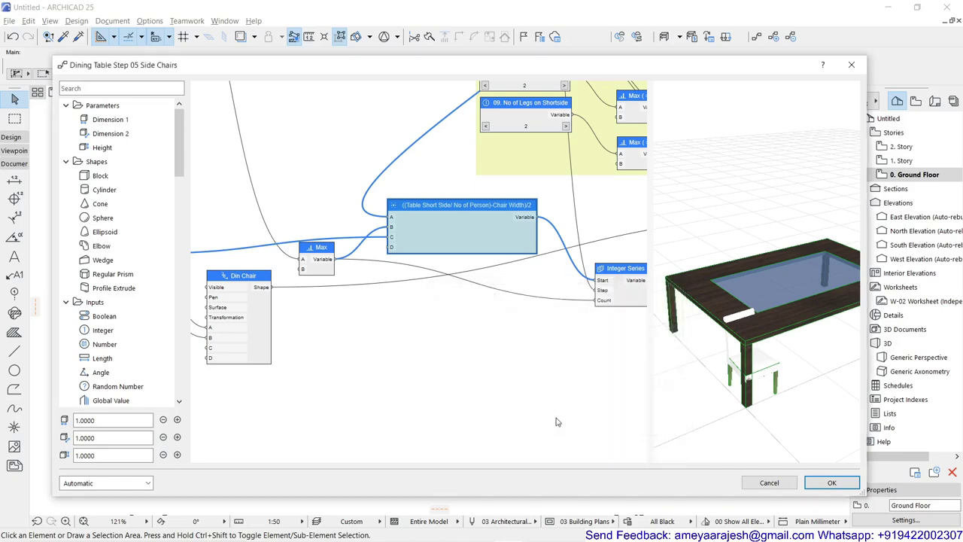
- Select the Integer Series node between the chair offset expression and the Move node to examine its connections
scroll(489, 377, "down", 1)
scroll(490, 377, "down", 1)
middle_click_drag(443, 320, 342, 320)
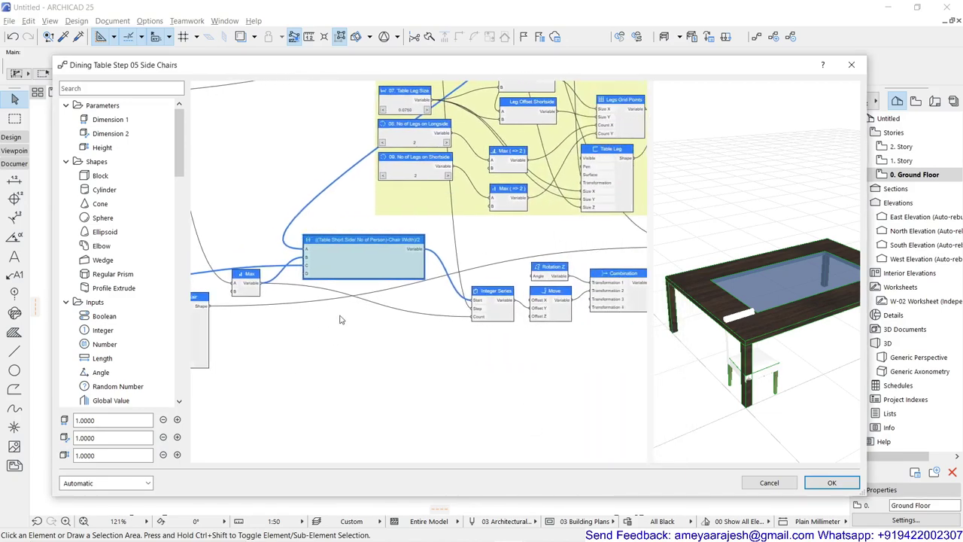
scroll(439, 305, "up", 2)
middle_click_drag(486, 307, 422, 288)
left_click(422, 288)
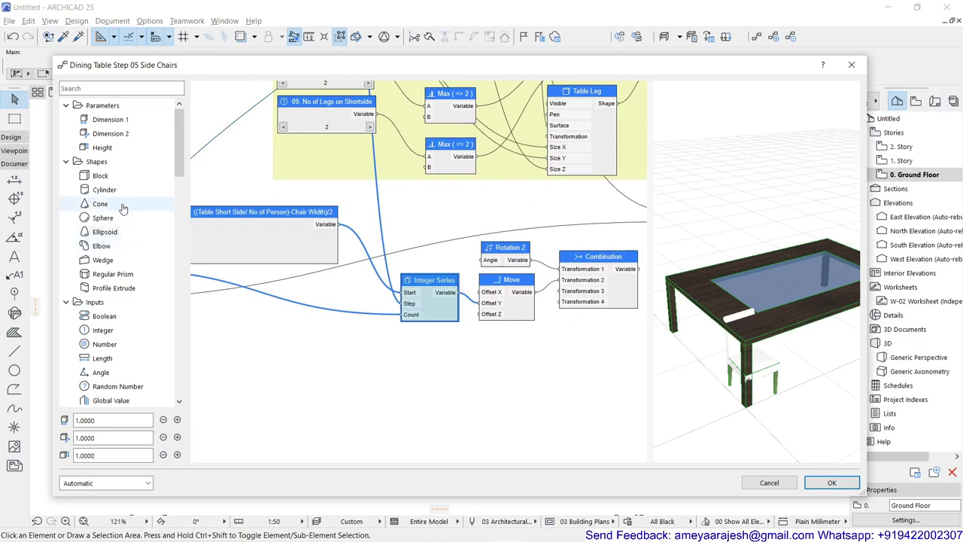
- Locate the Integer Series node type among the List Inputs in the node library and clear the graph selection
scroll(120, 203, "down", 8)
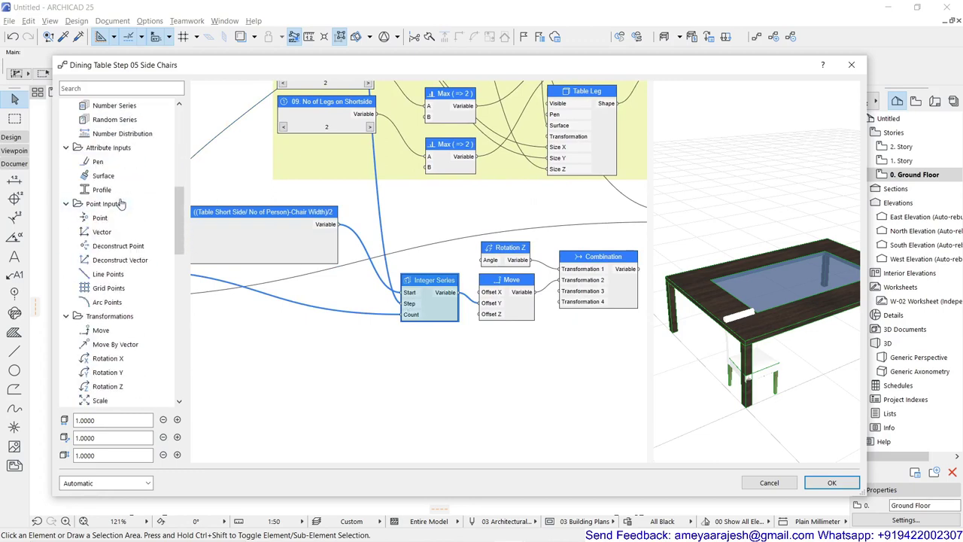
scroll(121, 203, "up", 3)
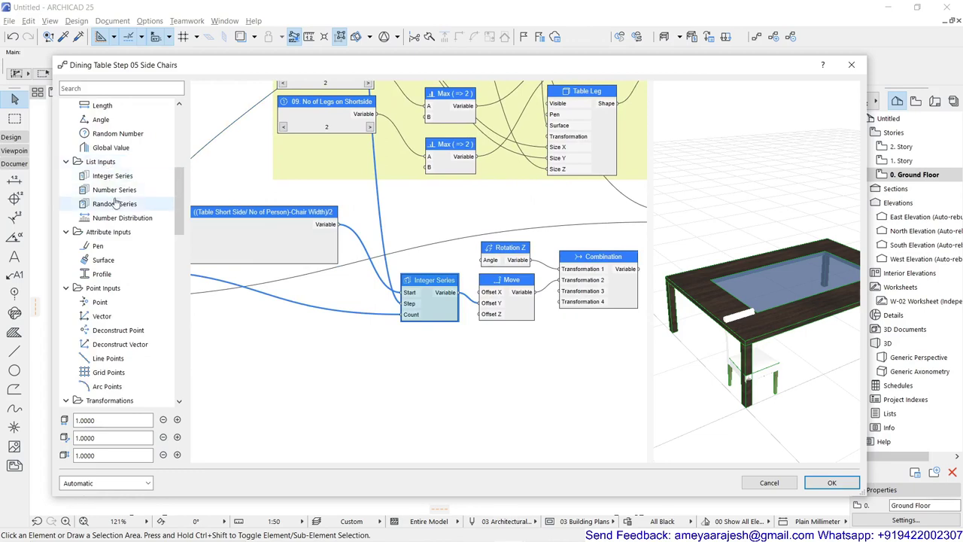
left_click(111, 178)
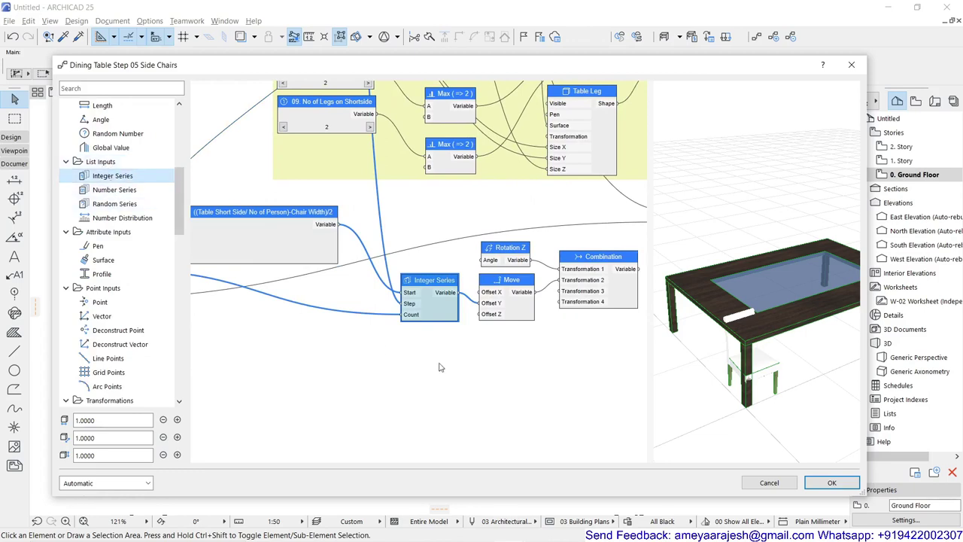
left_click(482, 383)
- Select the Integer Series node and trace its Count connection back through the Max node to the persons on short side parameter
scroll(411, 296, "up", 1)
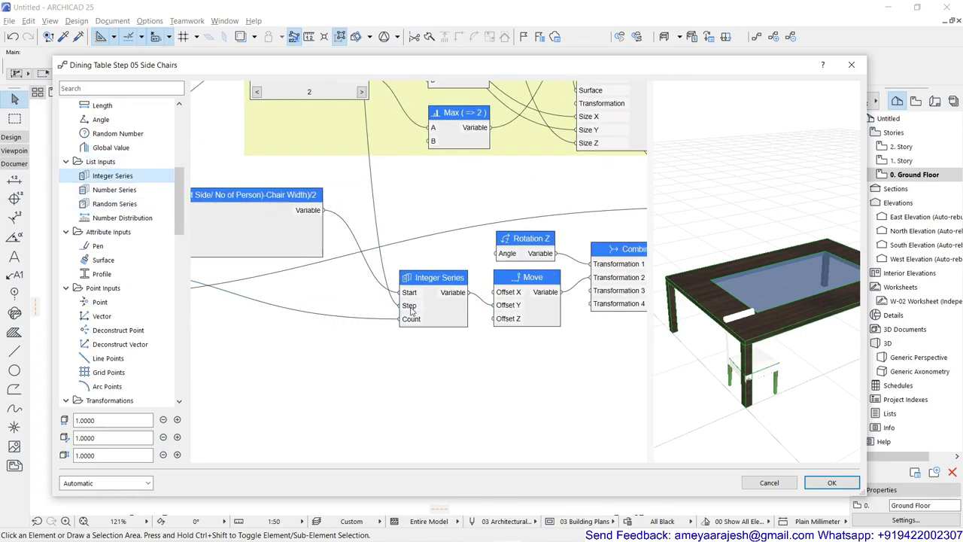
scroll(411, 324, "down", 1)
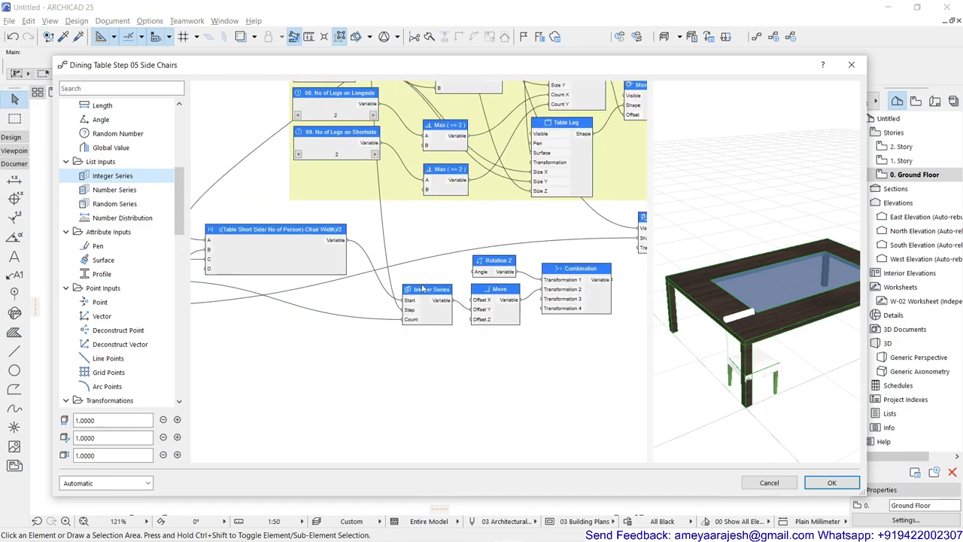
left_click(426, 291)
scroll(386, 329, "down", 1)
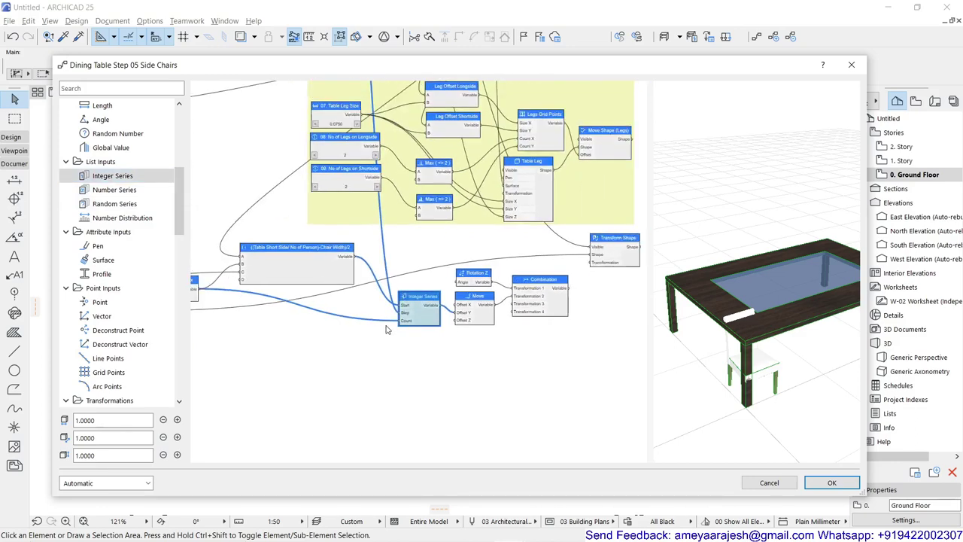
middle_click_drag(338, 327, 472, 386)
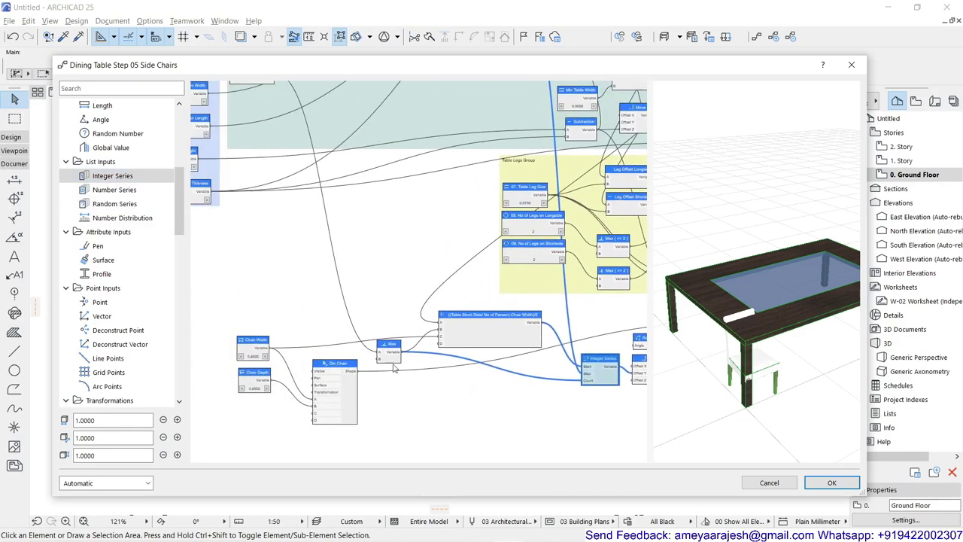
middle_click_drag(350, 297, 433, 358)
scroll(410, 248, "down", 1)
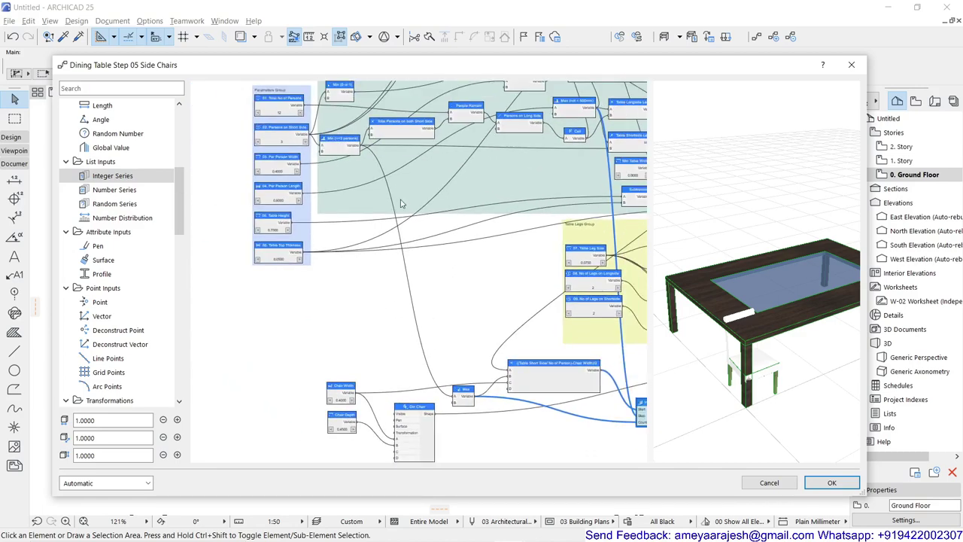
scroll(358, 151, "up", 1)
scroll(358, 149, "down", 1)
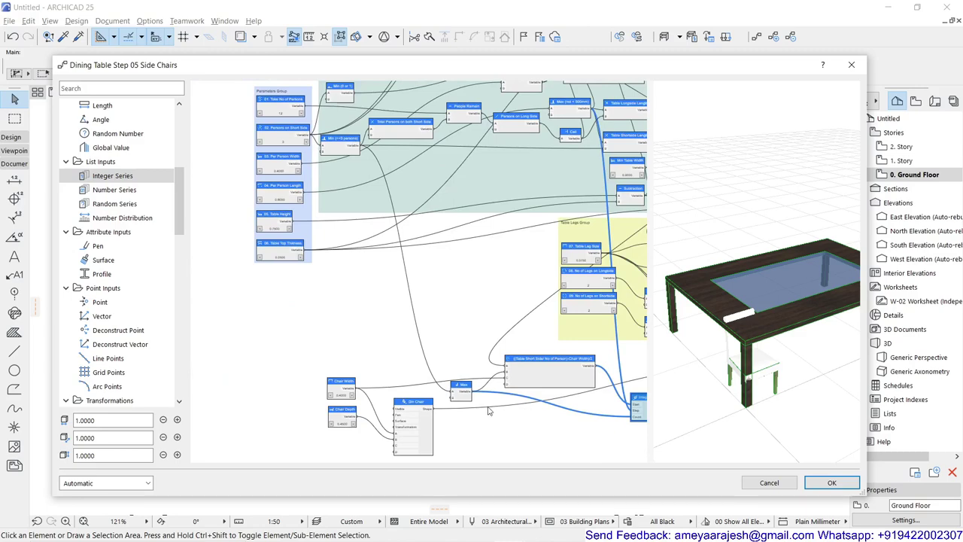
scroll(485, 410, "up", 2)
scroll(442, 388, "down", 2)
scroll(503, 397, "up", 1)
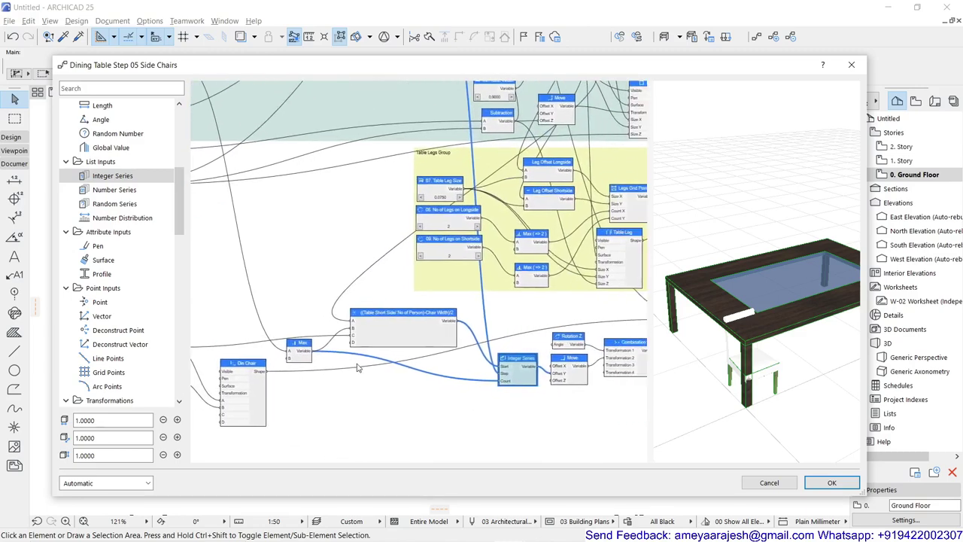
- Inspect the A and B values in the settings of the Max node feeding the chair count, and close them
scroll(491, 386, "up", 2)
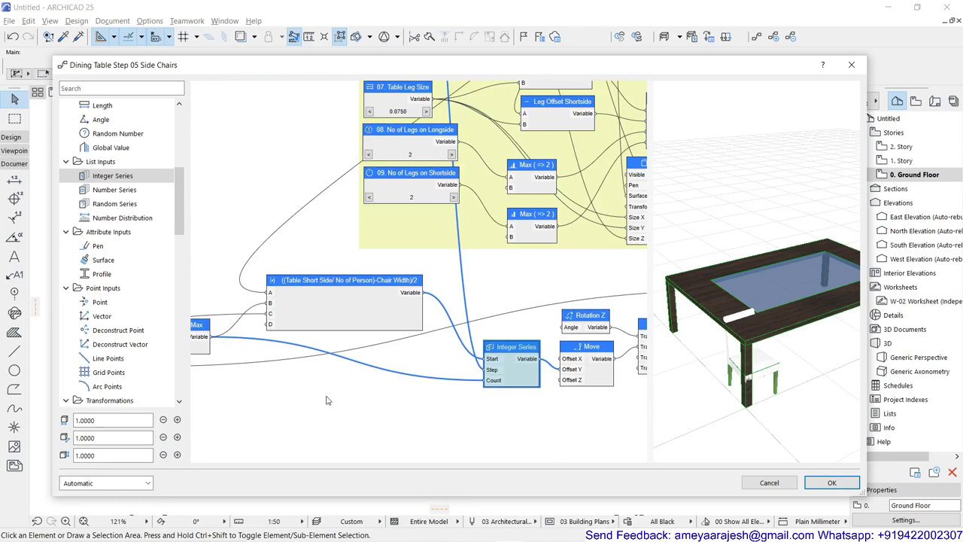
scroll(354, 377, "left", 5)
left_click(367, 323)
double_click(367, 324)
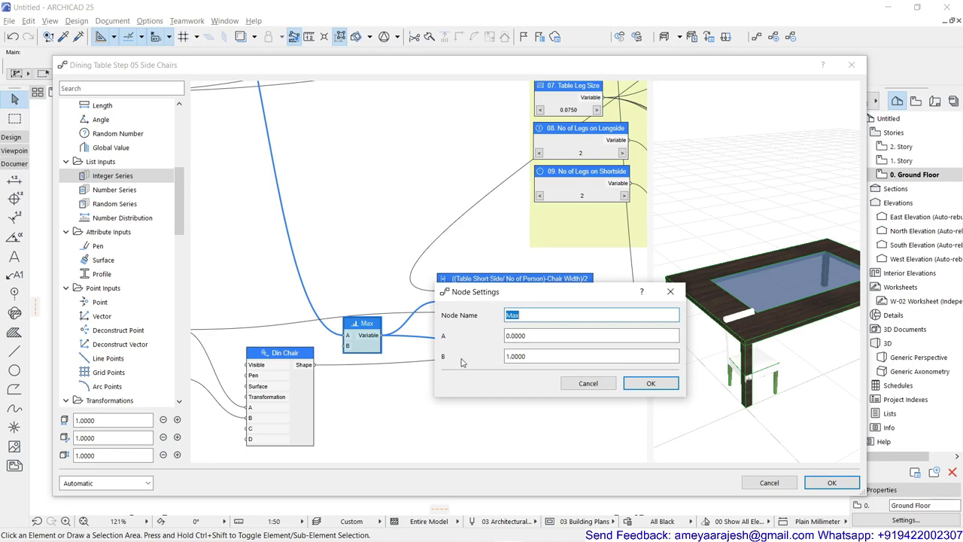
left_click(607, 387)
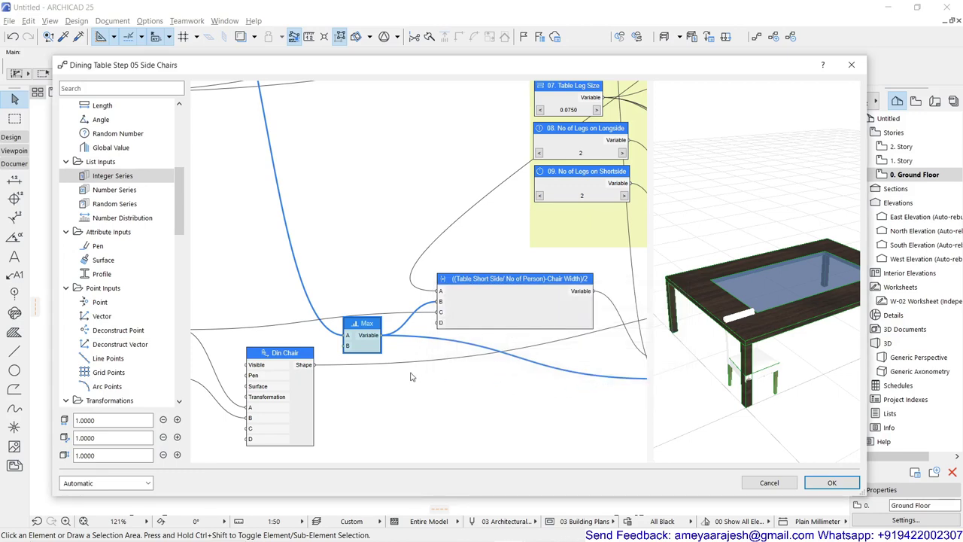
- Select the Integer Series node again and examine what feeds its Start, Step and Count inputs
middle_click_drag(467, 391, 314, 345)
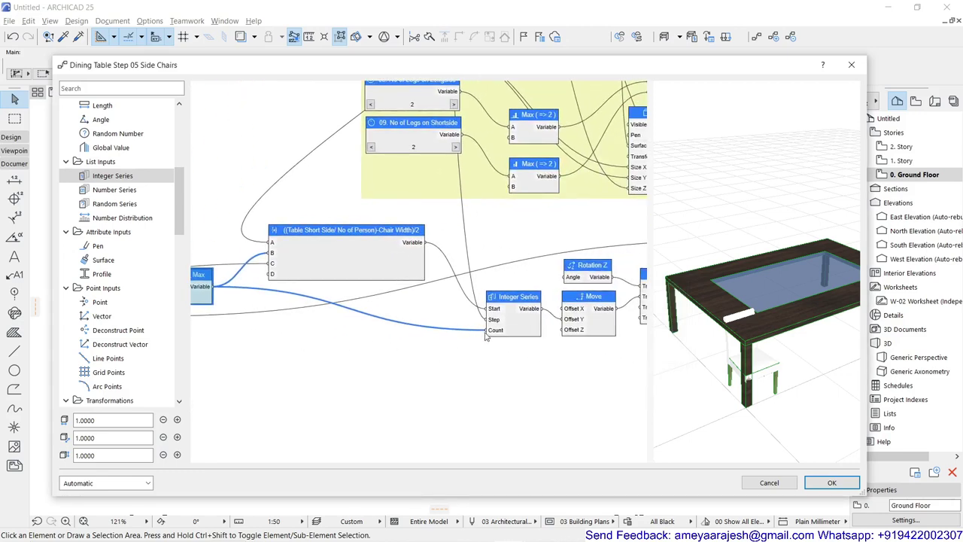
left_click(502, 298)
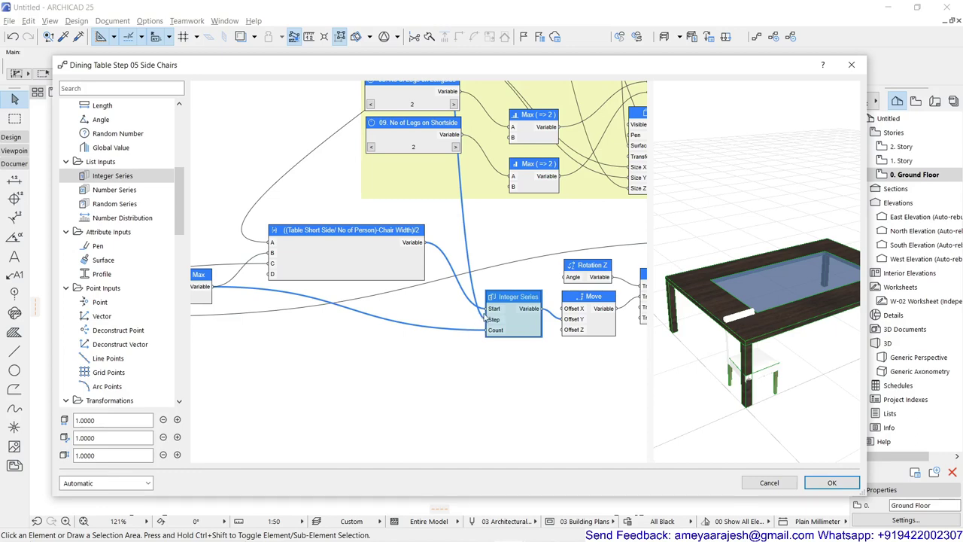
- Trace the Integer Series node's Step connection back through the Max (not < 500mm) node to the 04. Per Person Length parameter
scroll(483, 309, "up", 8)
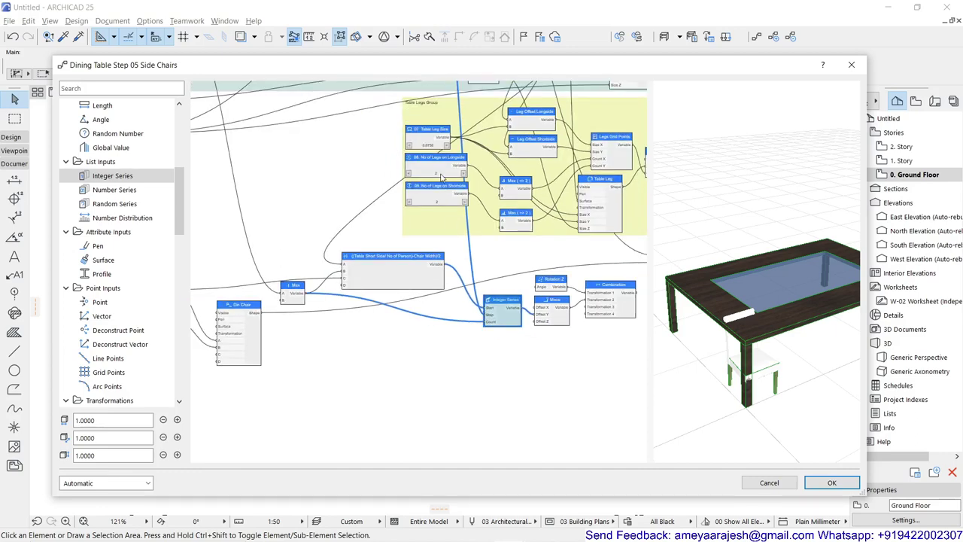
scroll(379, 188, "up", 3)
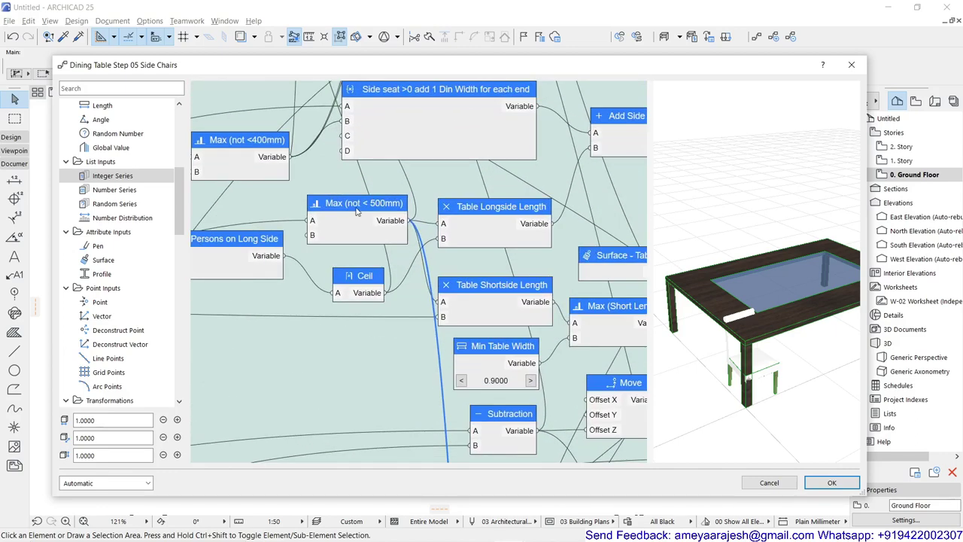
scroll(348, 214, "up", 1)
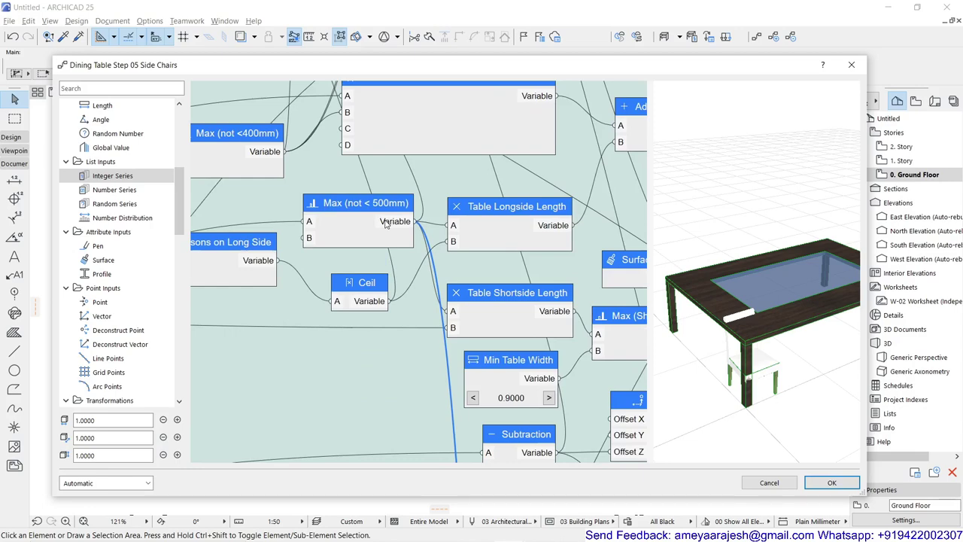
scroll(385, 224, "down", 3)
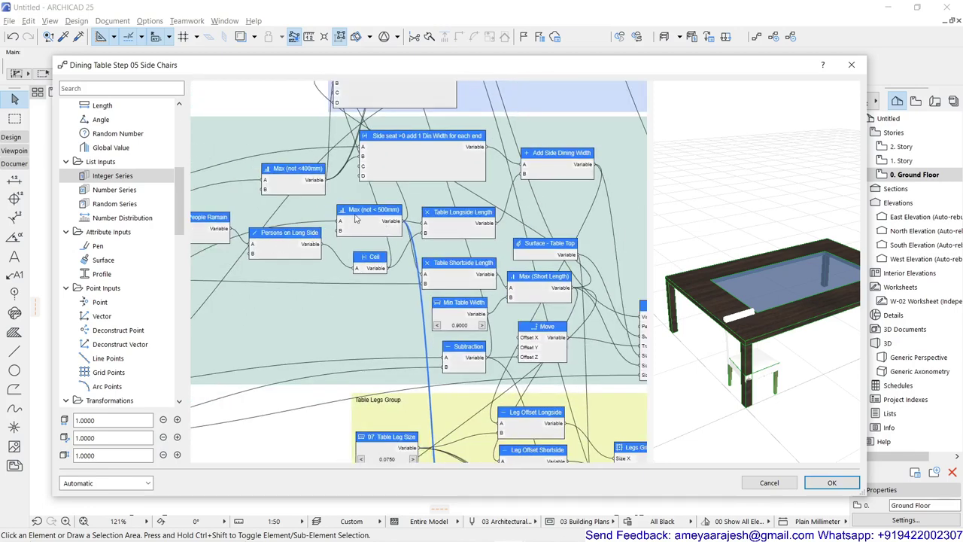
scroll(346, 263, "down", 3)
middle_click_drag(347, 263, 599, 289)
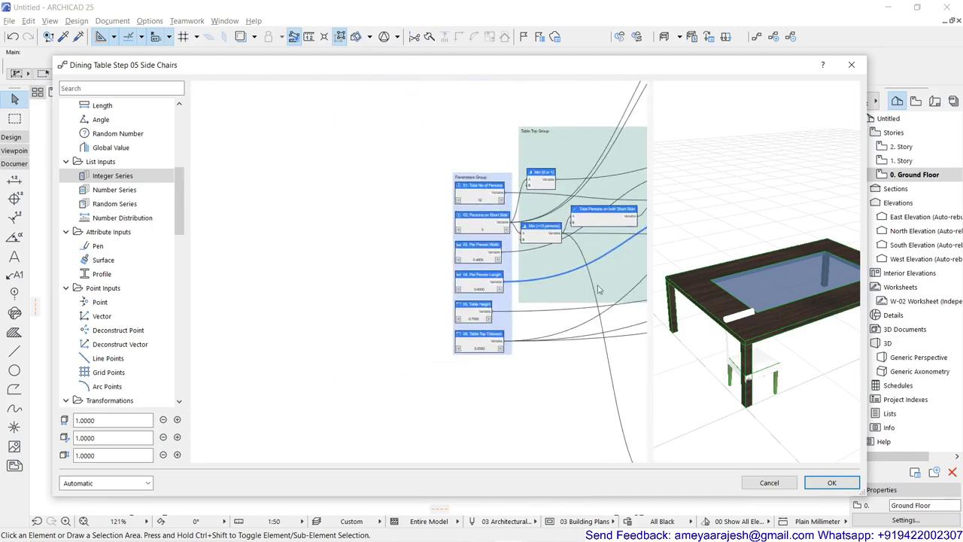
scroll(492, 291, "up", 2)
scroll(481, 278, "up", 2)
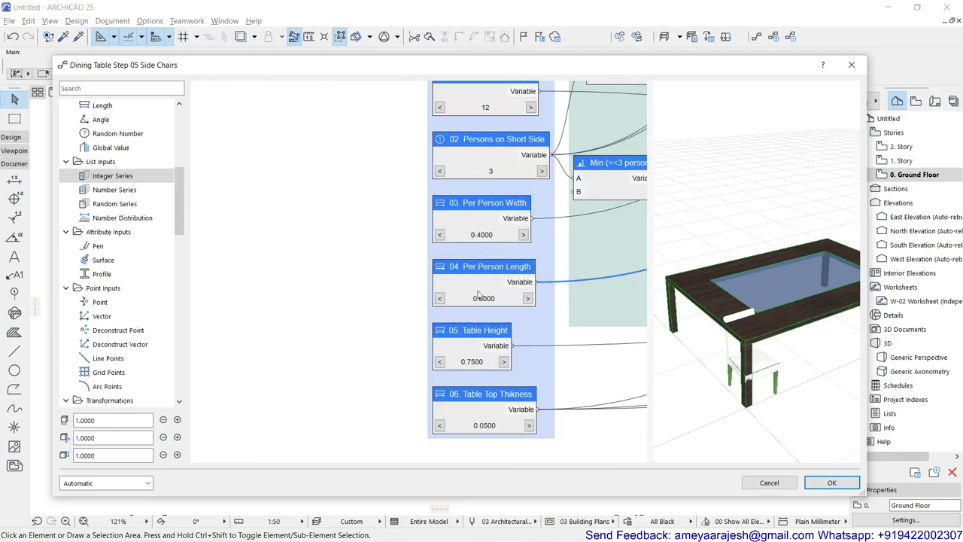
- Select the ((Table Short Side/ No of Person)-Chair Width)/2 expression node and trace its A input back to the Max (Short Length) node
scroll(460, 324, "down", 4)
middle_click_drag(462, 322, 353, 195)
scroll(334, 178, "up", 2)
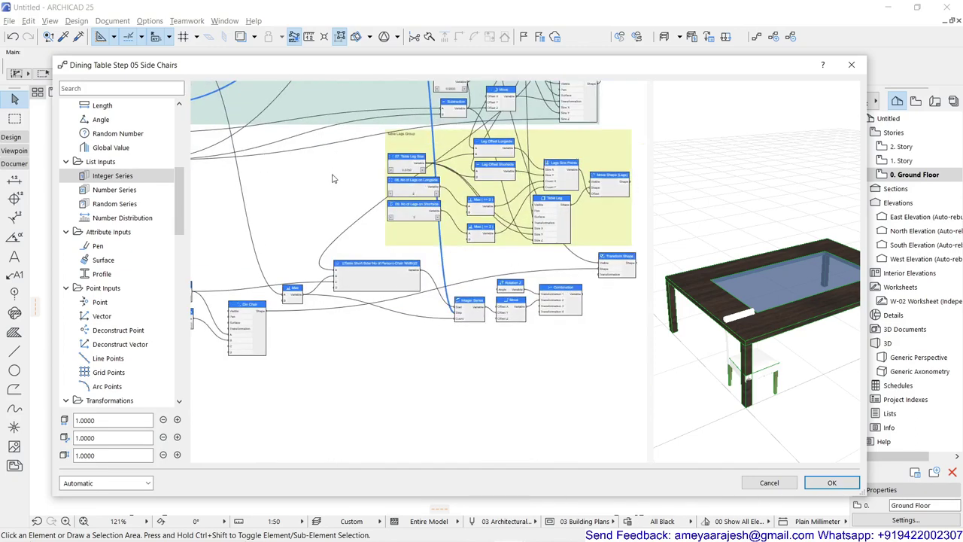
scroll(457, 316, "up", 3)
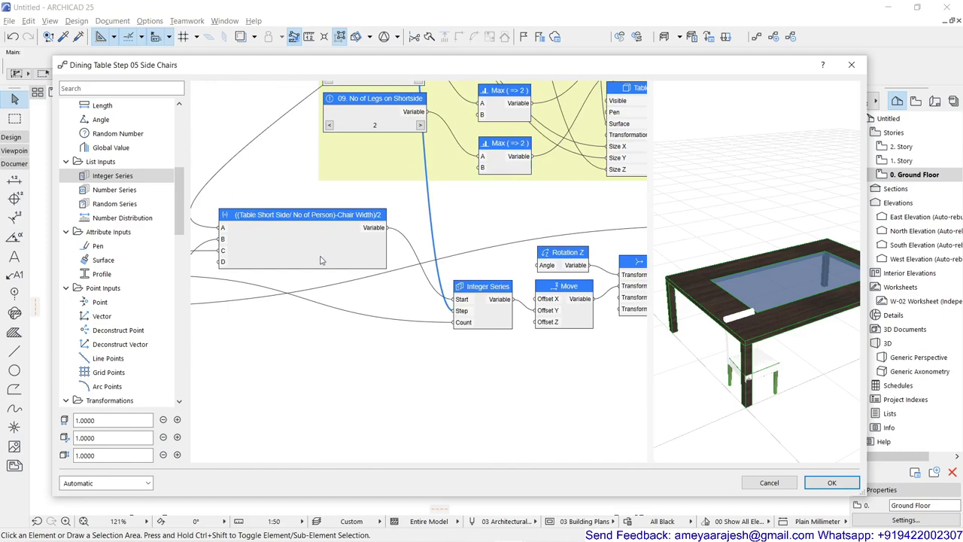
middle_click_drag(319, 260, 469, 303)
left_click(444, 264)
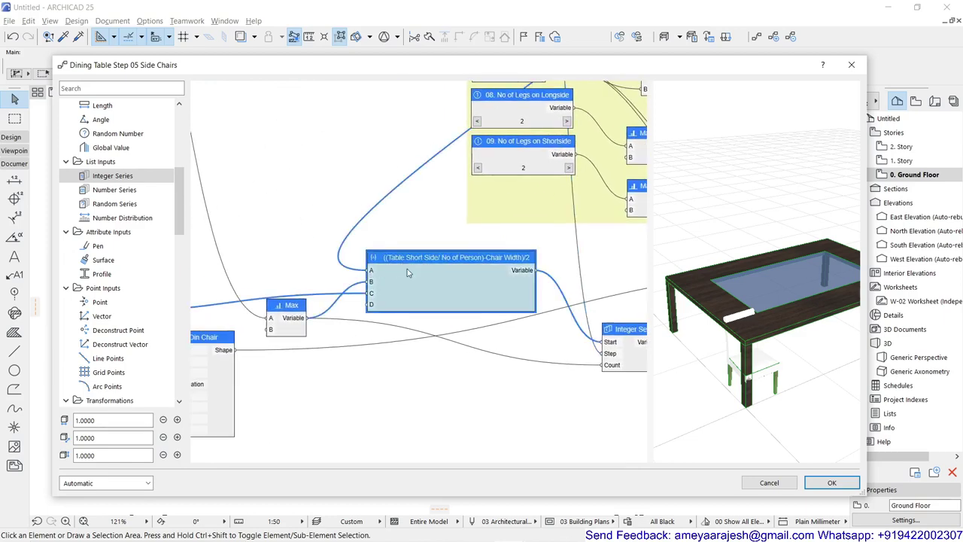
scroll(408, 269, "down", 3)
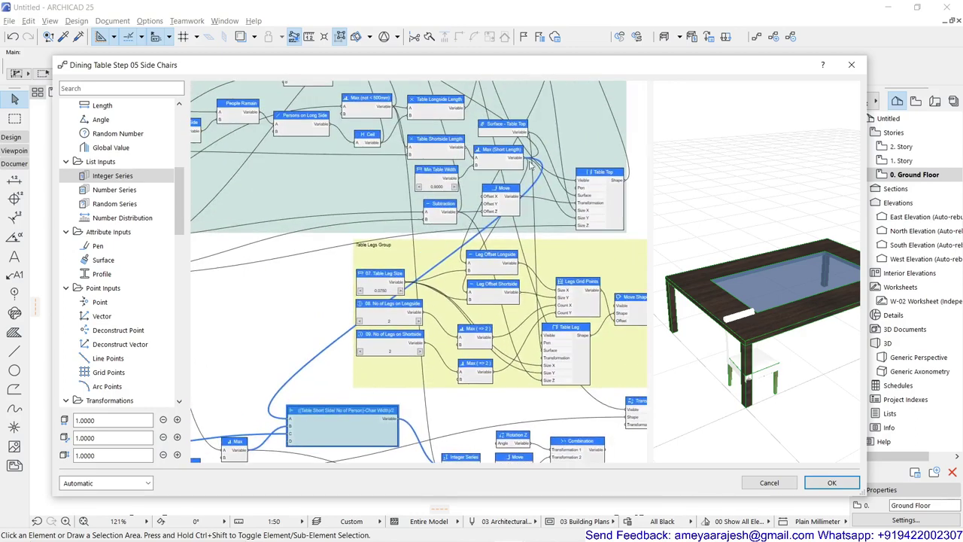
scroll(530, 163, "up", 2)
left_click(509, 153)
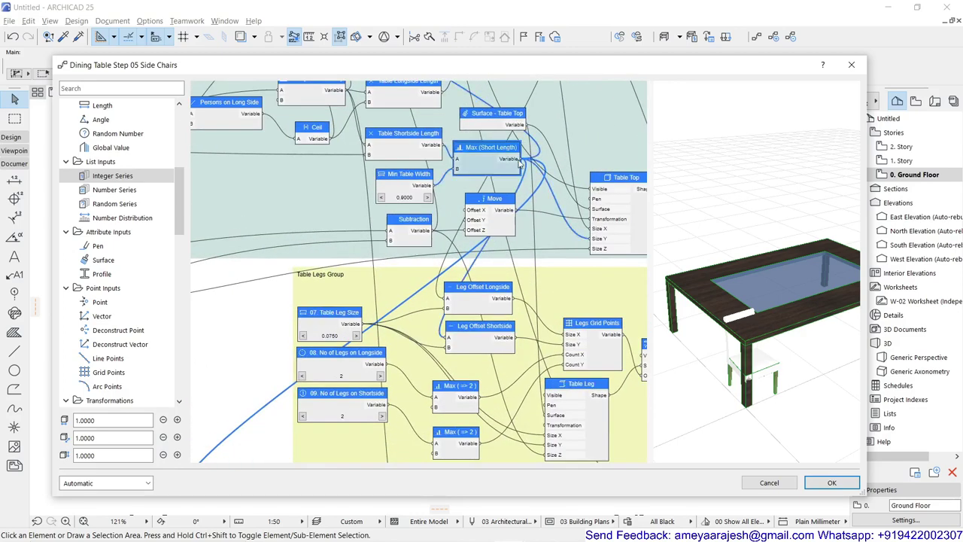
- Select the side chair offset expression node again and examine its B and C inputs from the Max and Chair Width nodes
scroll(340, 345, "down", 1)
middle_click_drag(339, 346, 407, 277)
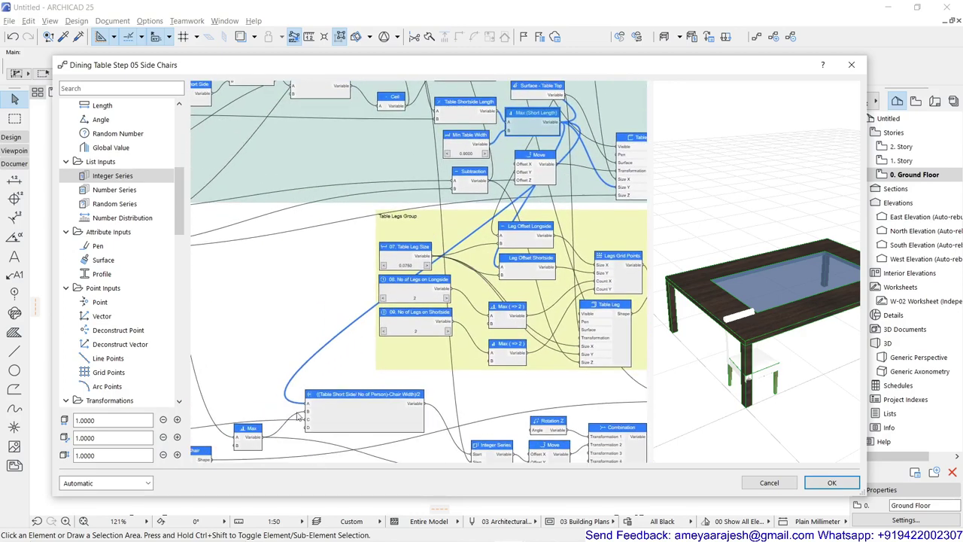
scroll(307, 412, "up", 1)
left_click(332, 396)
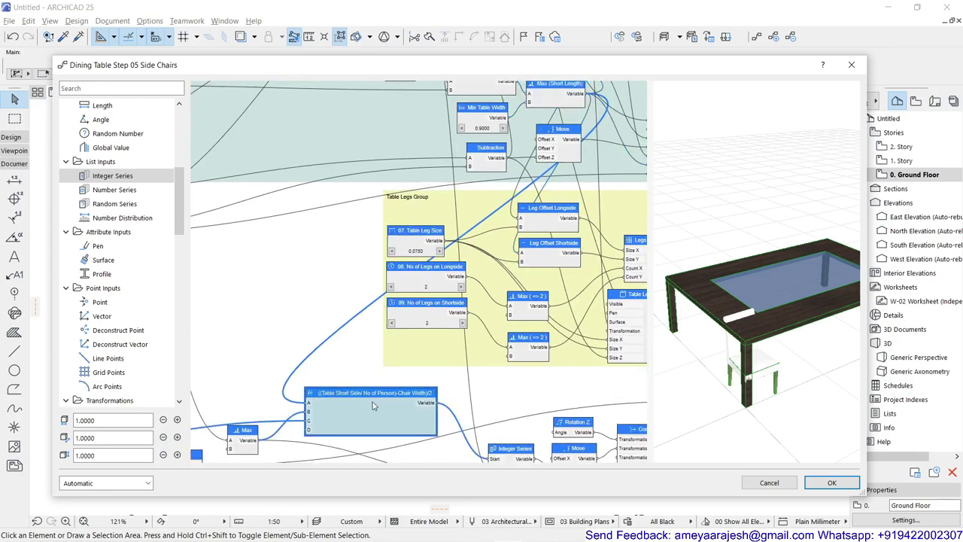
middle_click_drag(404, 401, 521, 417)
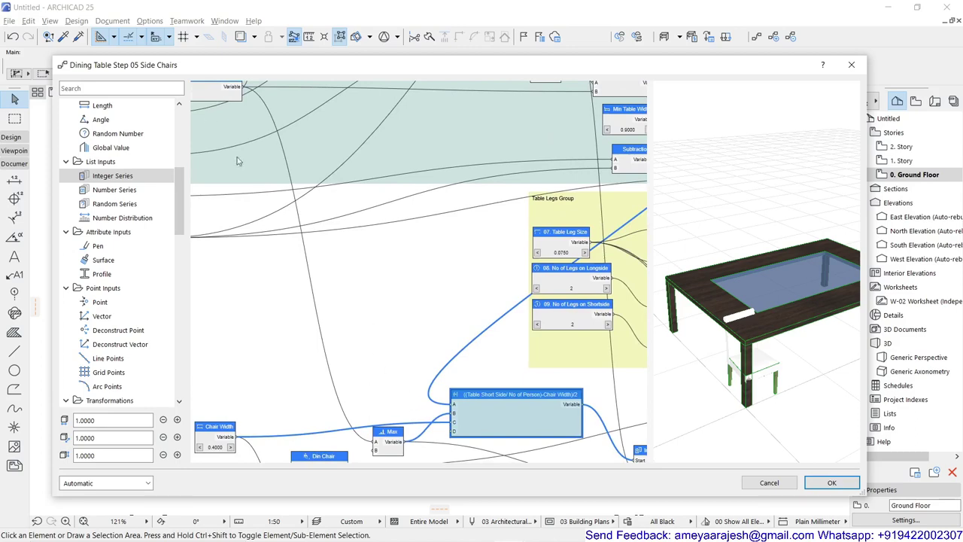
- Test the 02. Persons on Short Side parameter by lowering it to 0 and raising it back to 3
middle_click_drag(271, 207, 576, 390)
scroll(449, 304, "up", 3)
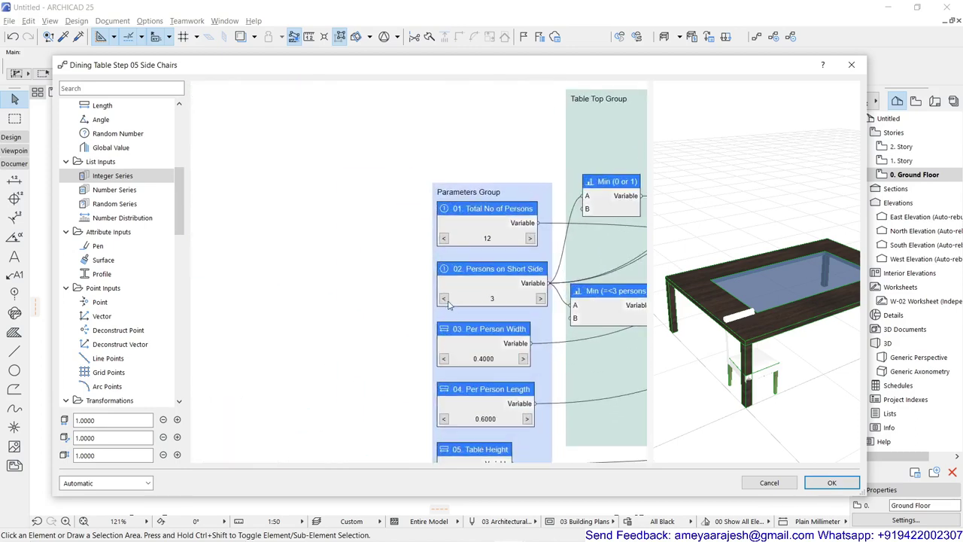
left_click(444, 299)
left_click(444, 299)
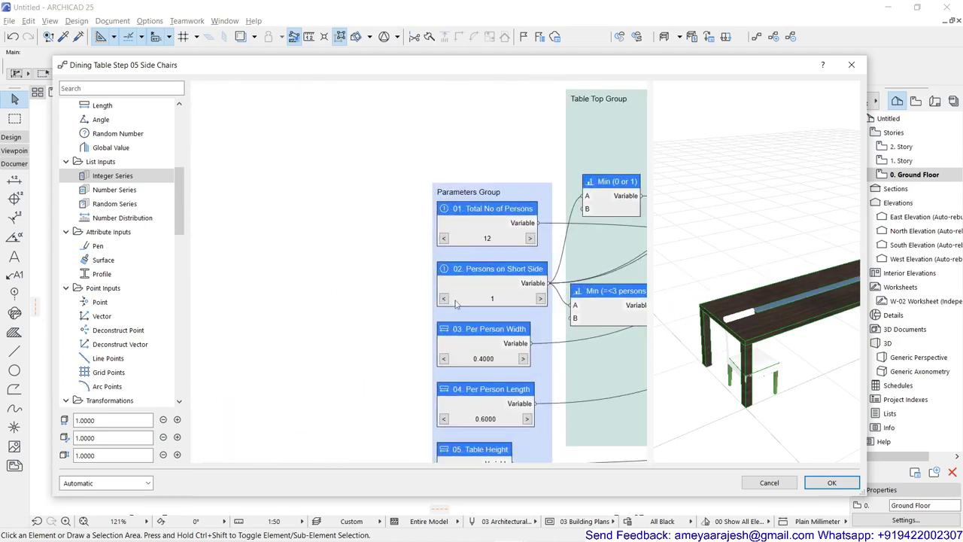
left_click(444, 299)
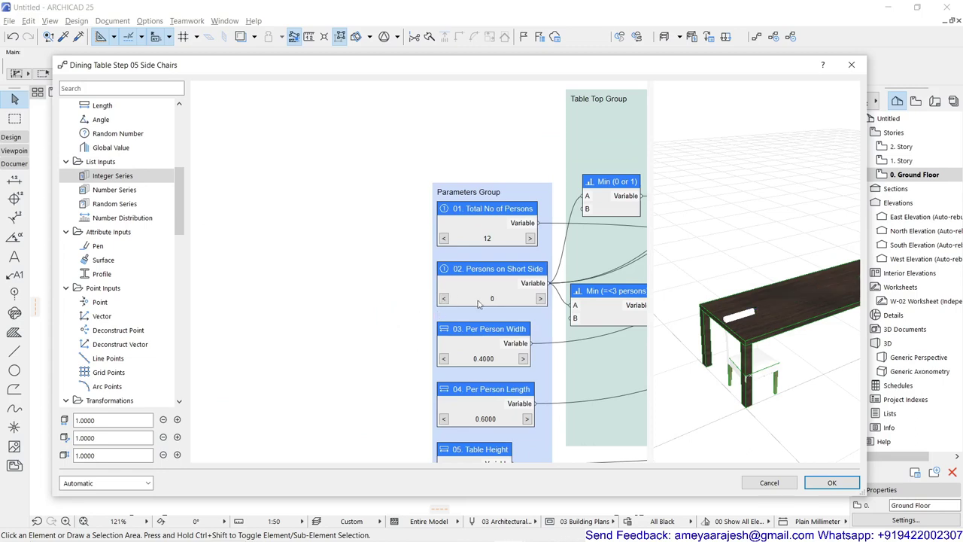
left_click(543, 299)
left_click(543, 298)
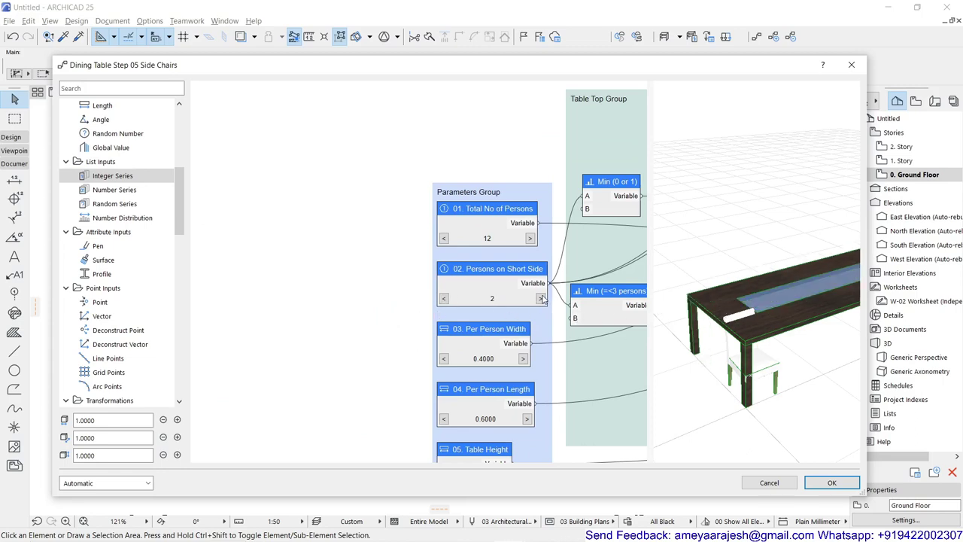
- Examine how the Max node feeds the B input of the side chair offset expression
scroll(394, 301, "down", 5)
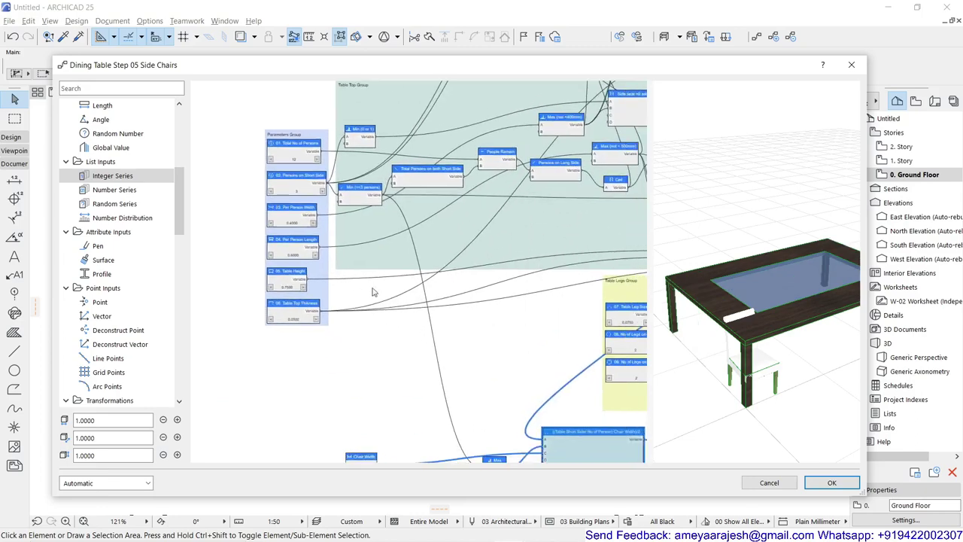
scroll(372, 292, "down", 3)
scroll(399, 294, "up", 2)
scroll(403, 307, "up", 3)
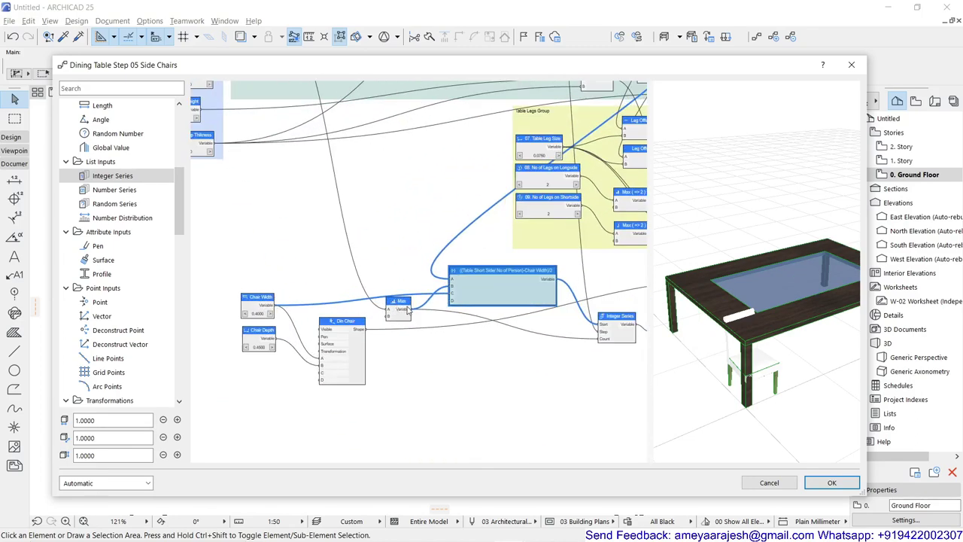
scroll(408, 310, "up", 2)
left_click_drag(421, 311, 465, 290)
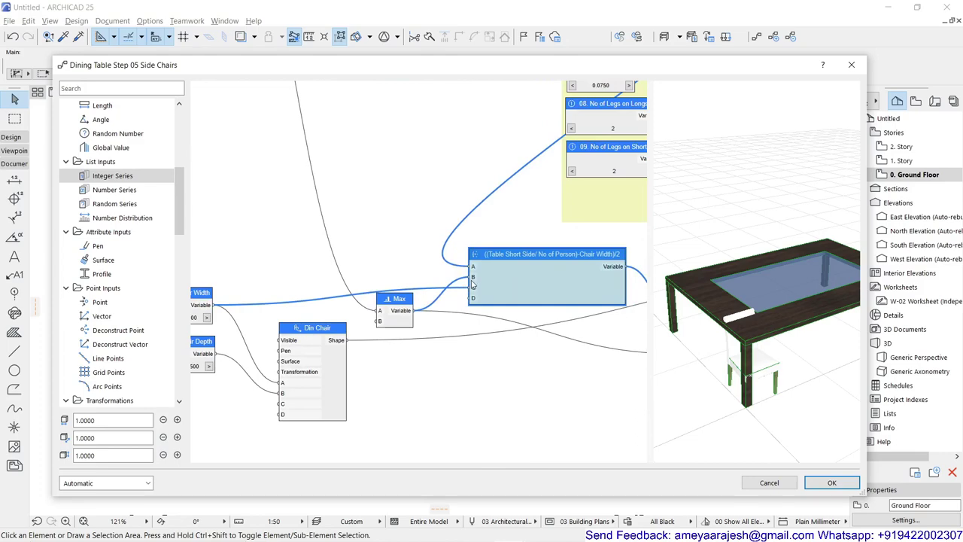
- Select the Min (=<3 persons) node and trace its links from Persons on Short Side towards the chair count Max node
scroll(472, 284, "down", 4)
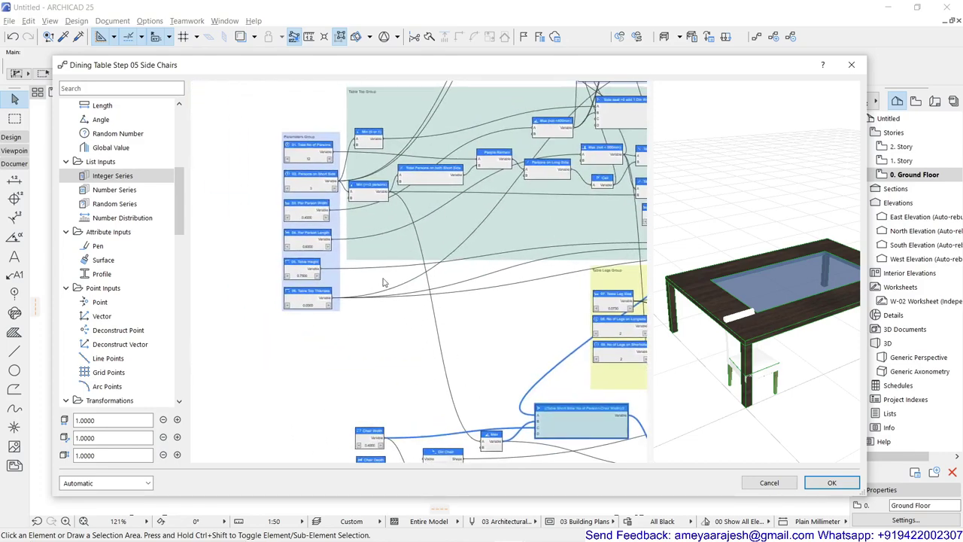
left_click(371, 188)
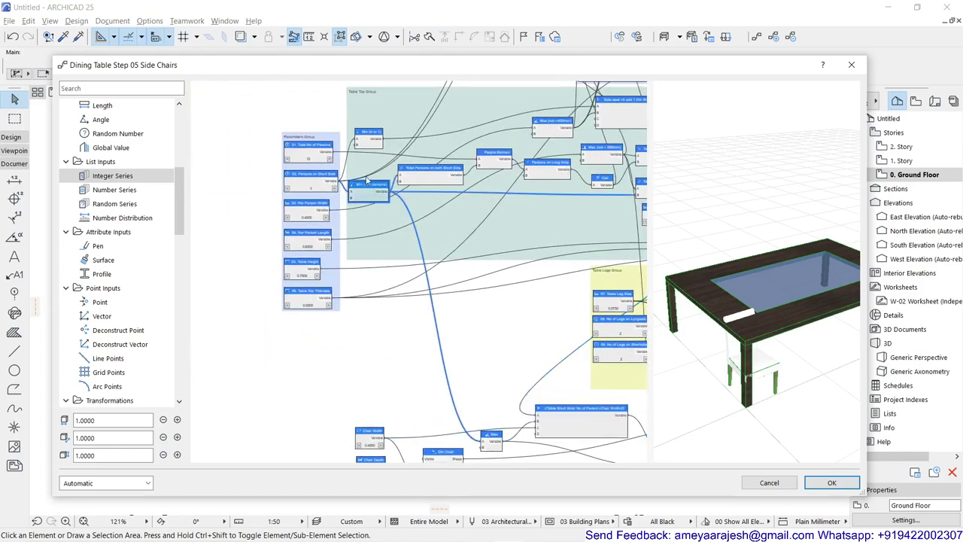
scroll(352, 191, "up", 2)
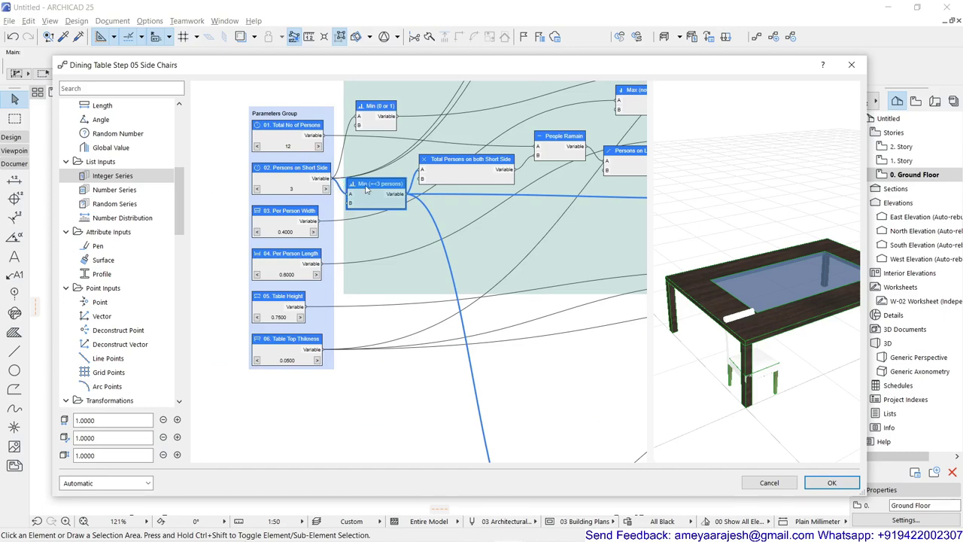
scroll(368, 190, "up", 1)
scroll(389, 188, "down", 1)
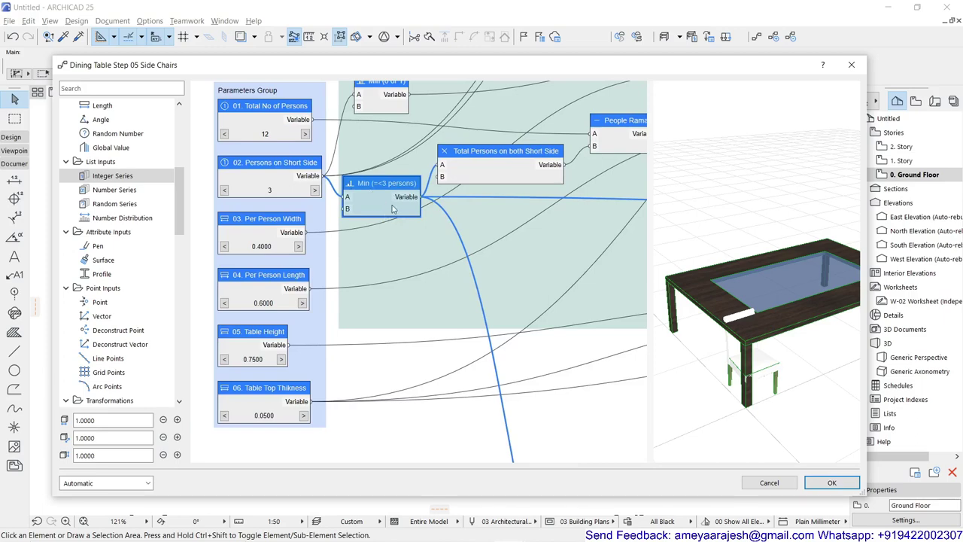
- Select the Max node feeding the offset expression, inspect its A and B settings, and close them
scroll(410, 197, "down", 3)
middle_click_drag(415, 269, 313, 148)
scroll(375, 332, "up", 2)
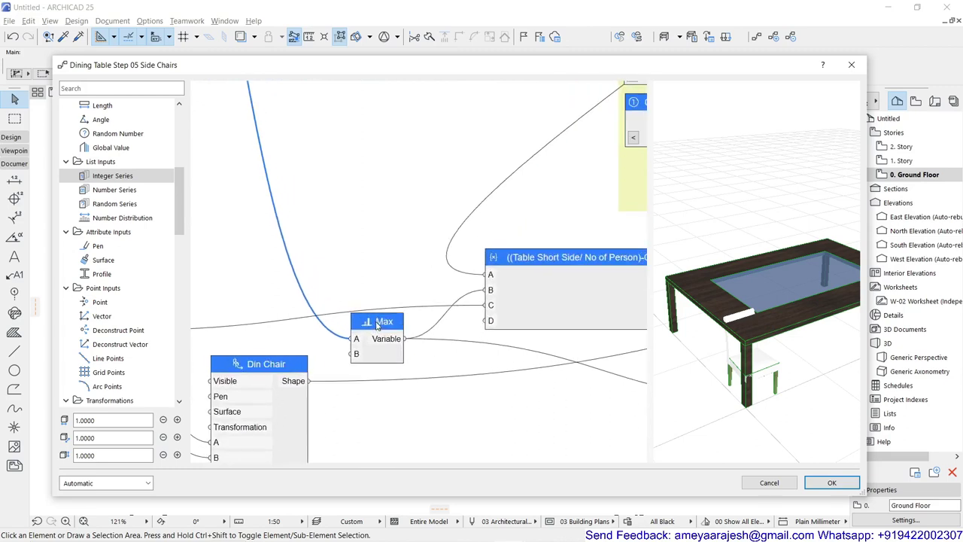
left_click(384, 327)
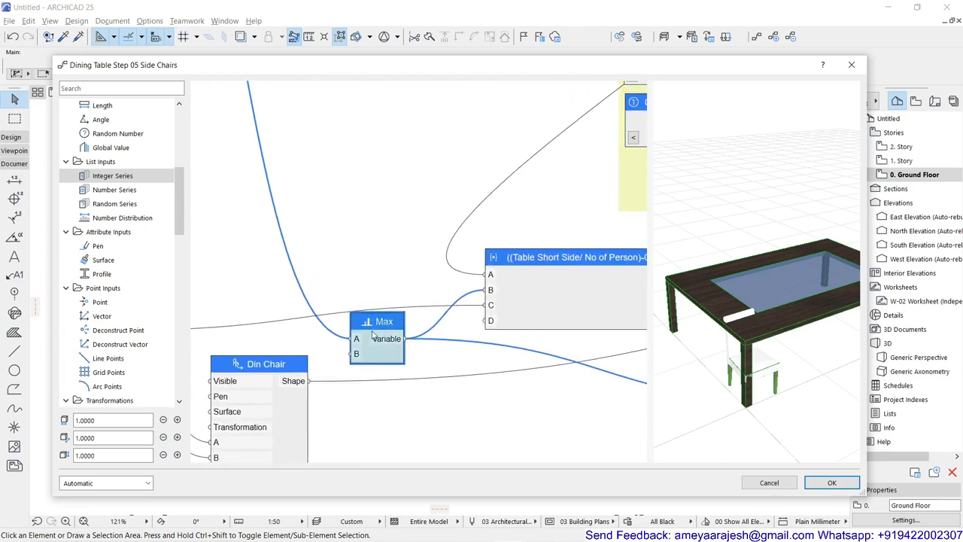
double_click(390, 322)
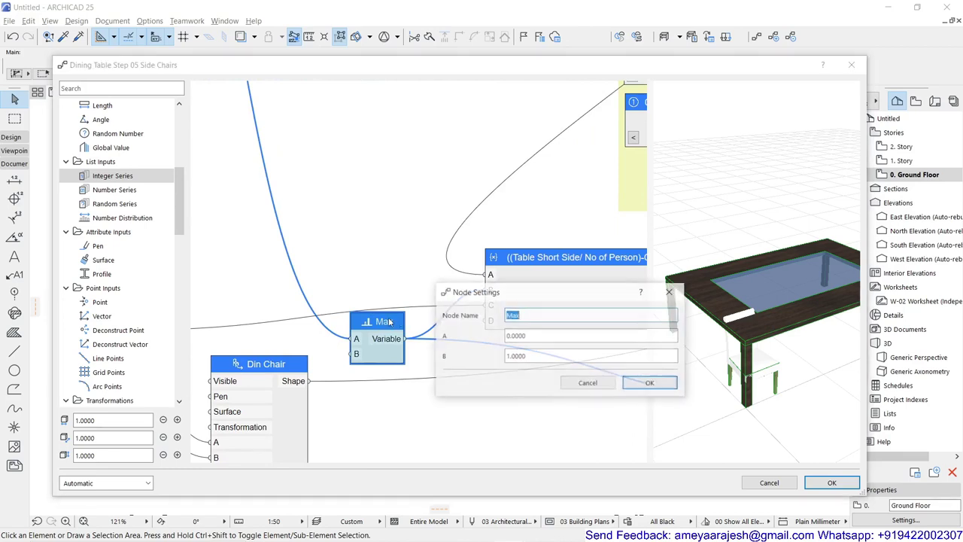
left_click(651, 384)
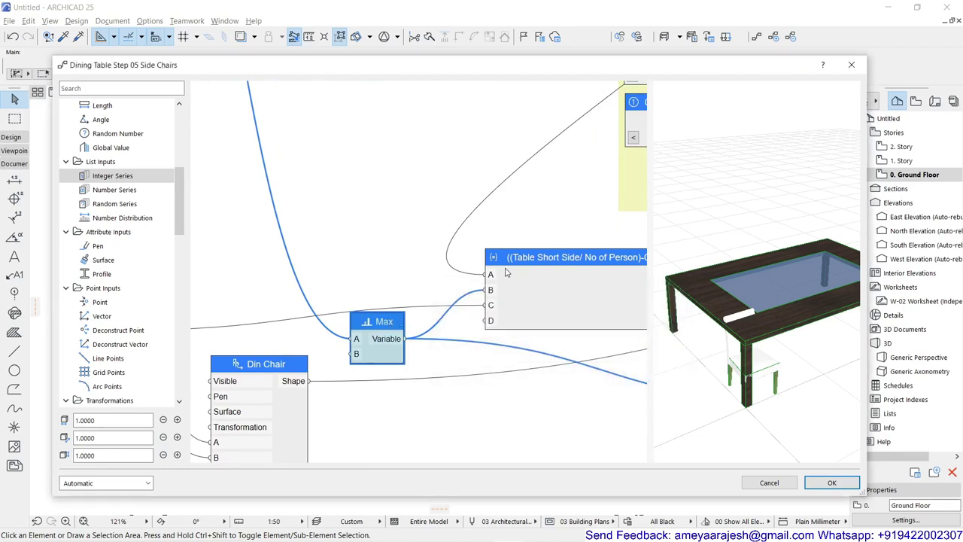
- Trace the offset expression's C input back to the Chair Width node and return to the expression
middle_click_drag(506, 273, 286, 269)
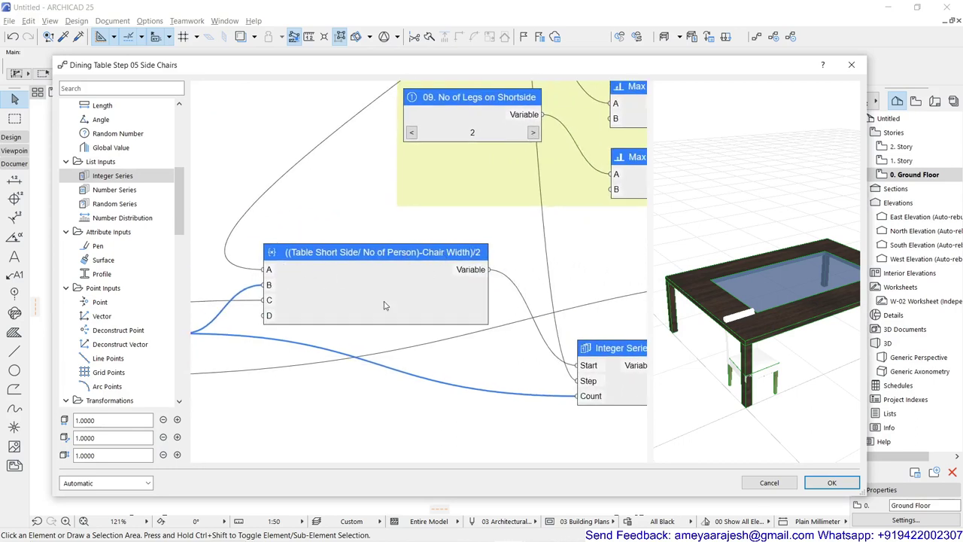
middle_click_drag(383, 306, 664, 373)
middle_click_drag(397, 391, 539, 302)
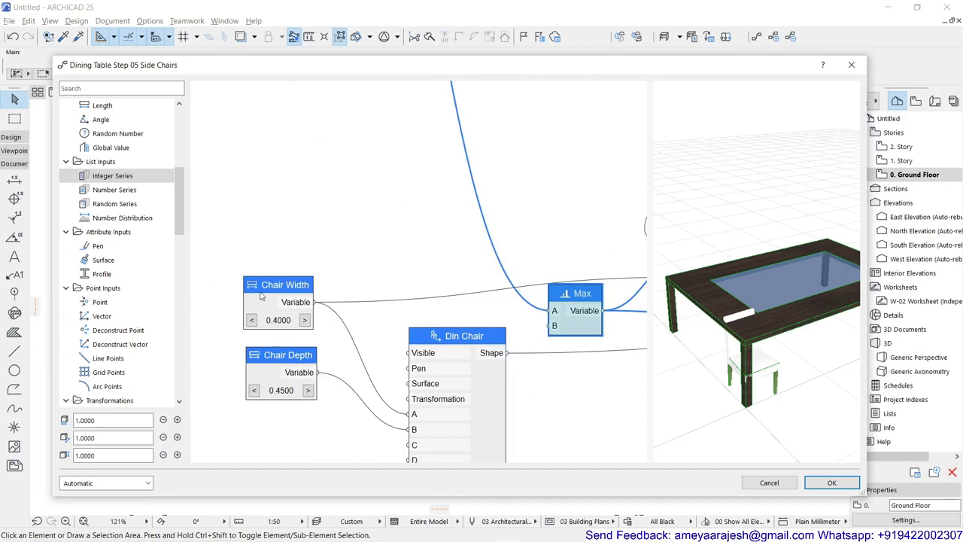
middle_click_drag(351, 313, 196, 297)
middle_click_drag(461, 324, 315, 320)
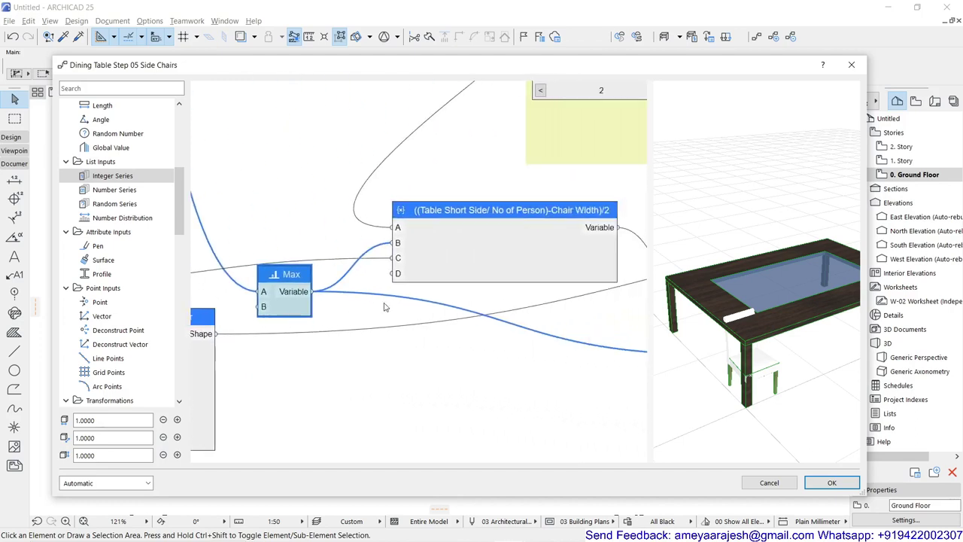
- Select the offset expression node and follow its output into the Integer Series Start input and on towards the Transform Shape node
middle_click_drag(553, 252, 228, 265)
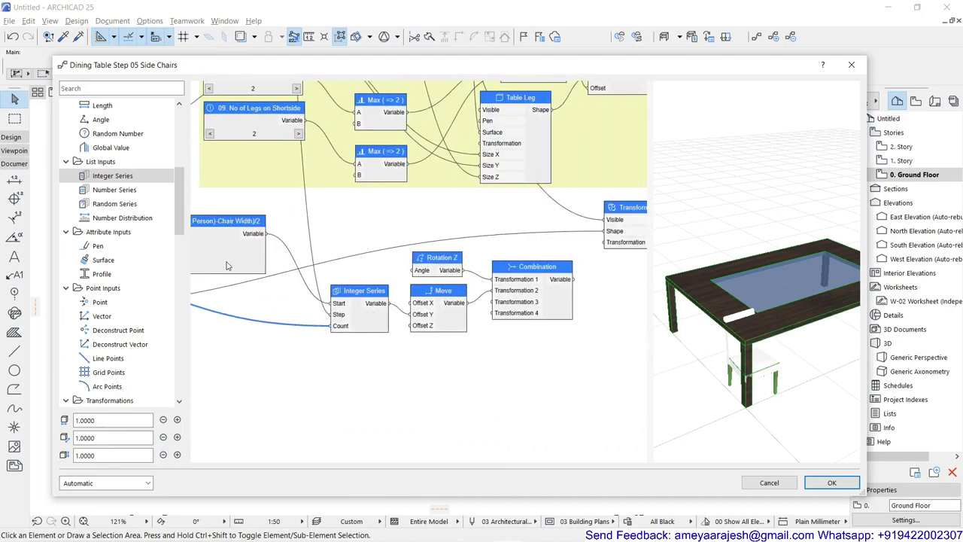
left_click(241, 227)
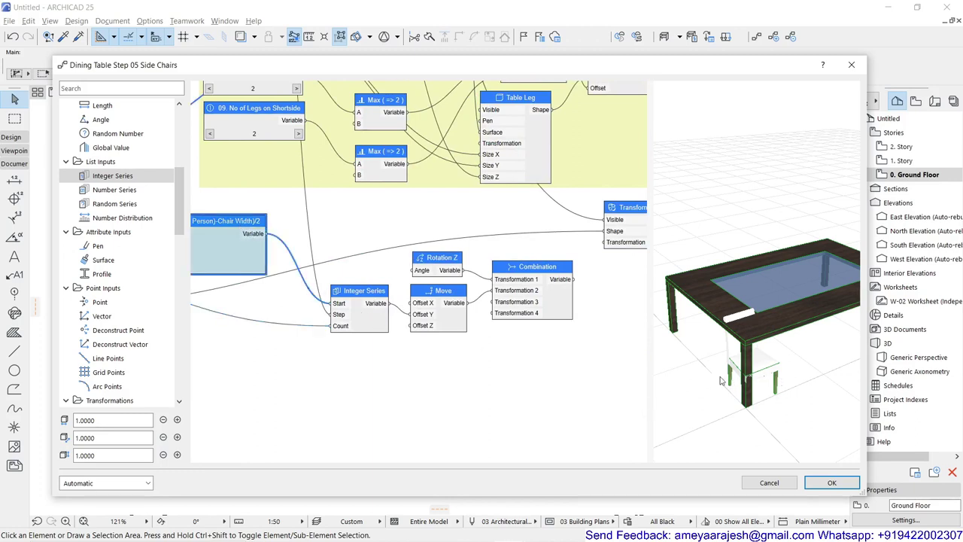
scroll(437, 353, "right", 3)
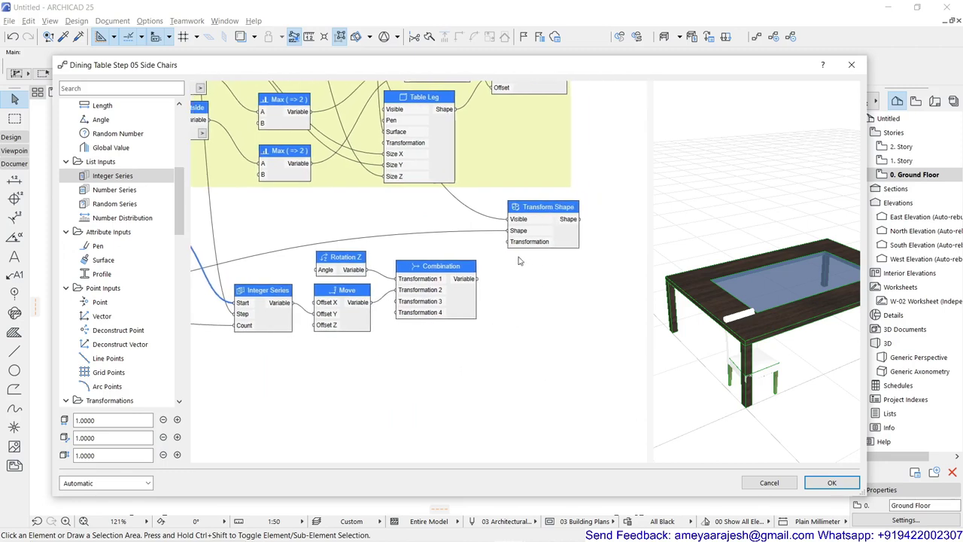
- Inspect the settings of the Rotation Z and Combination nodes, closing each without changes
scroll(303, 302, "up", 2)
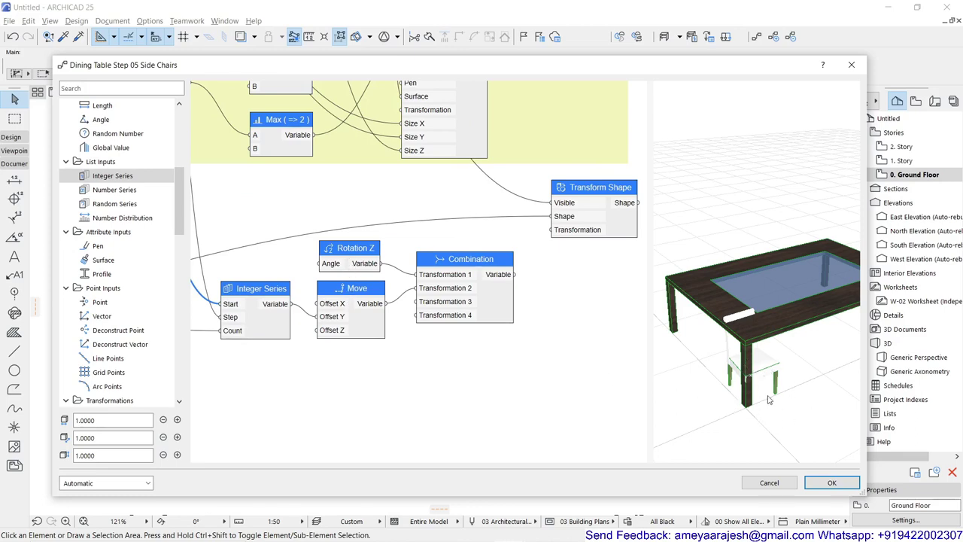
double_click(344, 251)
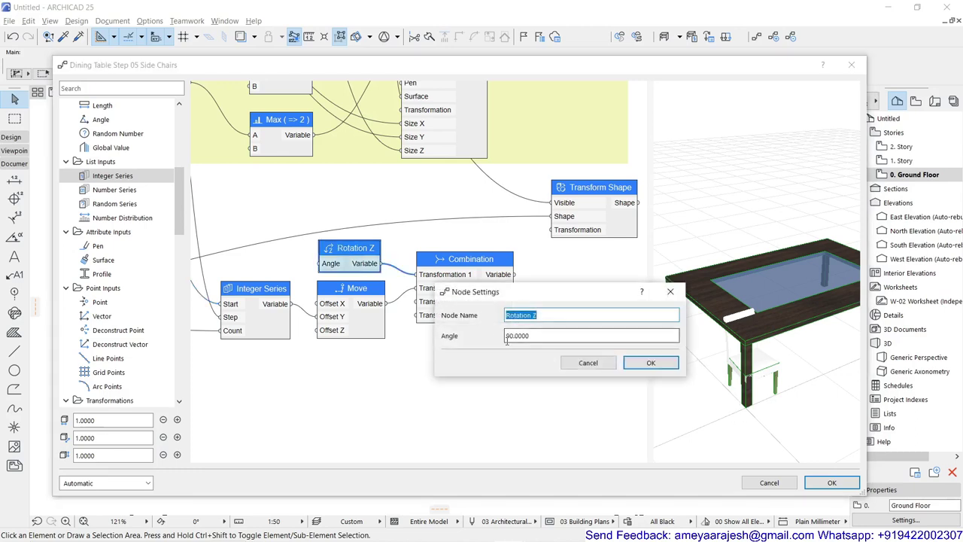
left_click(586, 363)
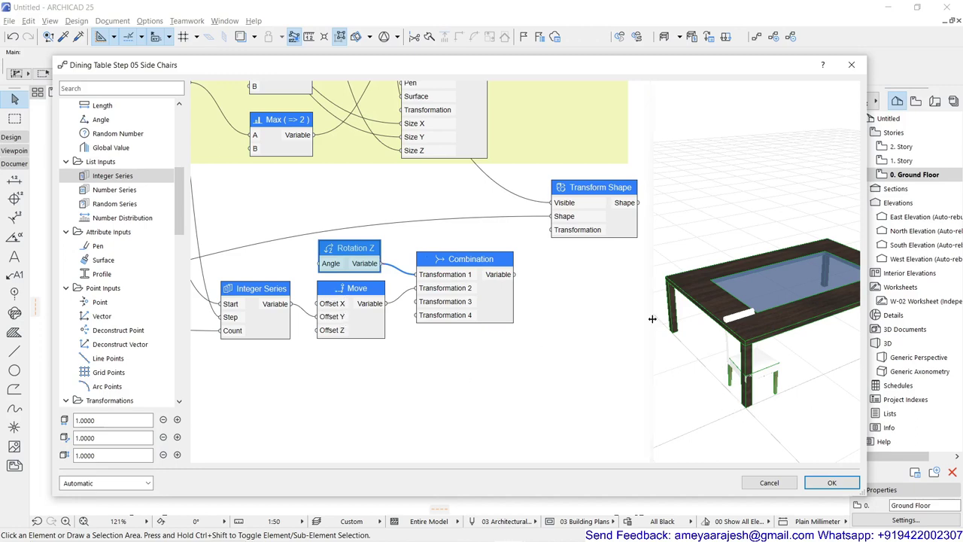
double_click(452, 263)
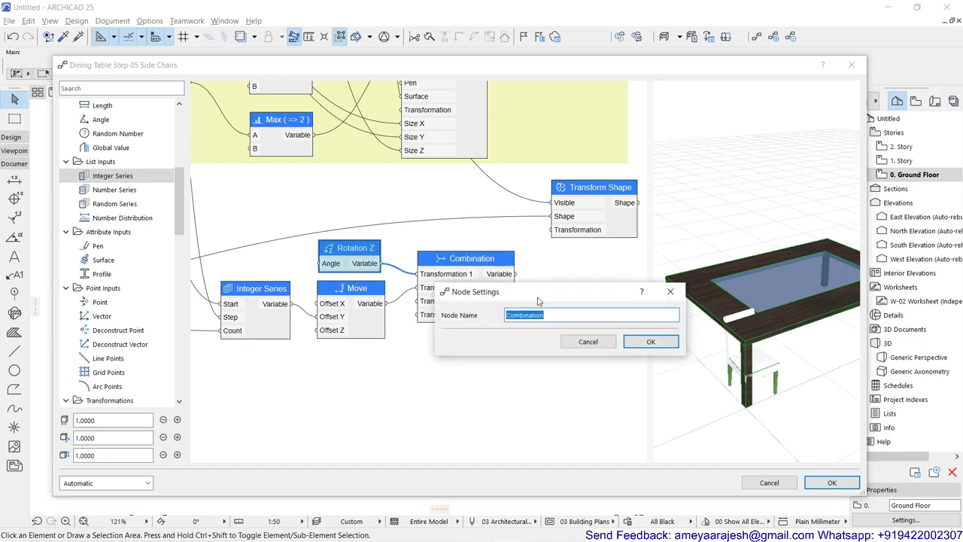
left_click(588, 342)
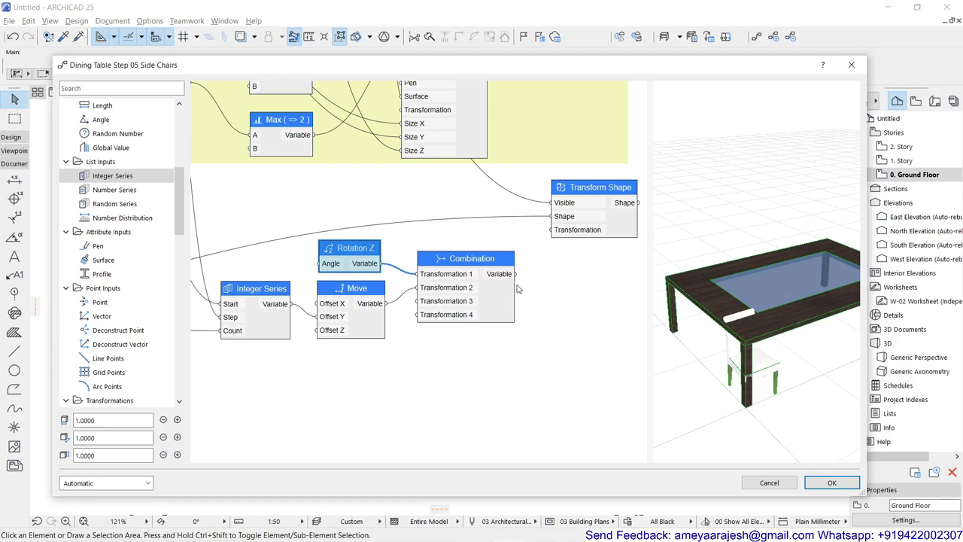
- Connect the Combination node's Variable output to the Transform Shape node's Transformation input and inspect the side chairs from above in the 3D preview
left_click(592, 190)
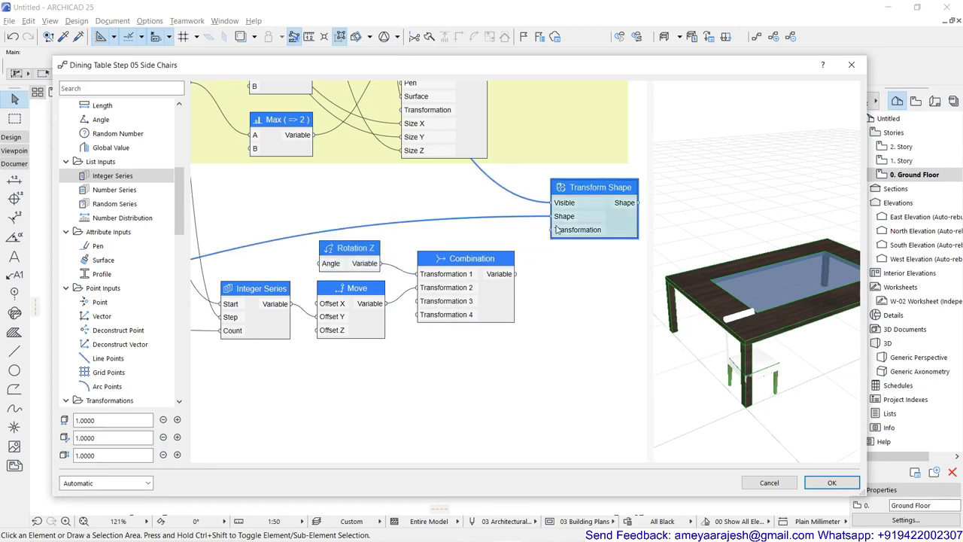
scroll(457, 331, "down", 5)
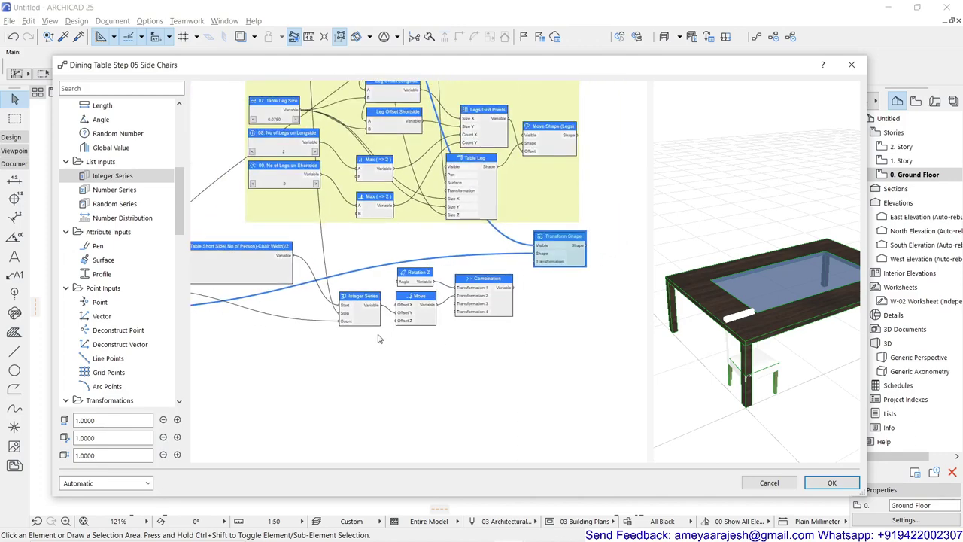
middle_click_drag(457, 337, 486, 320)
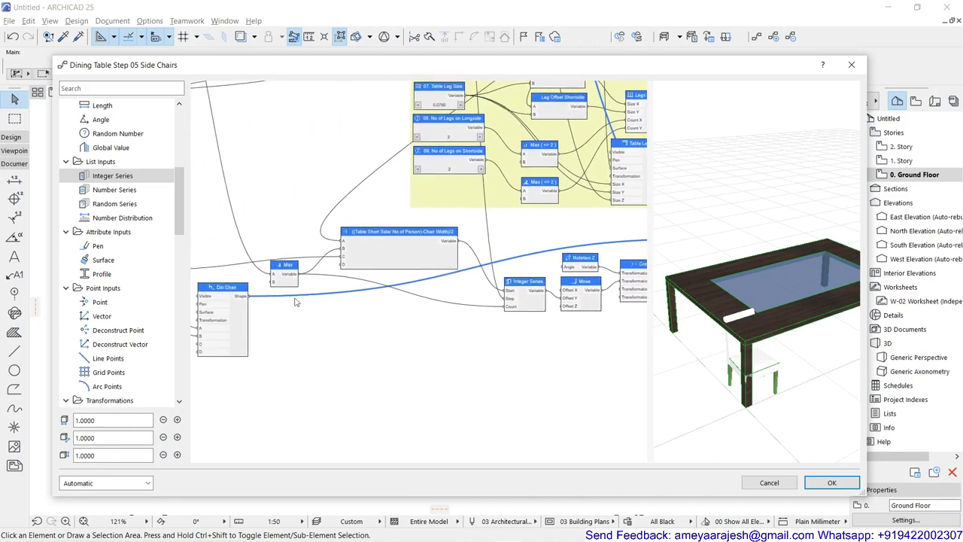
scroll(450, 303, "up", 3)
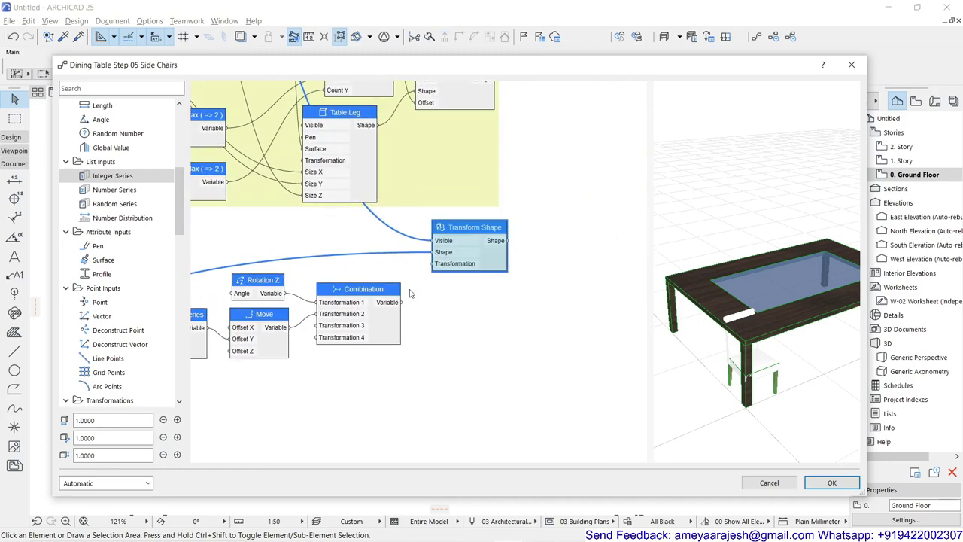
left_click_drag(403, 302, 436, 269)
scroll(760, 385, "up", 4)
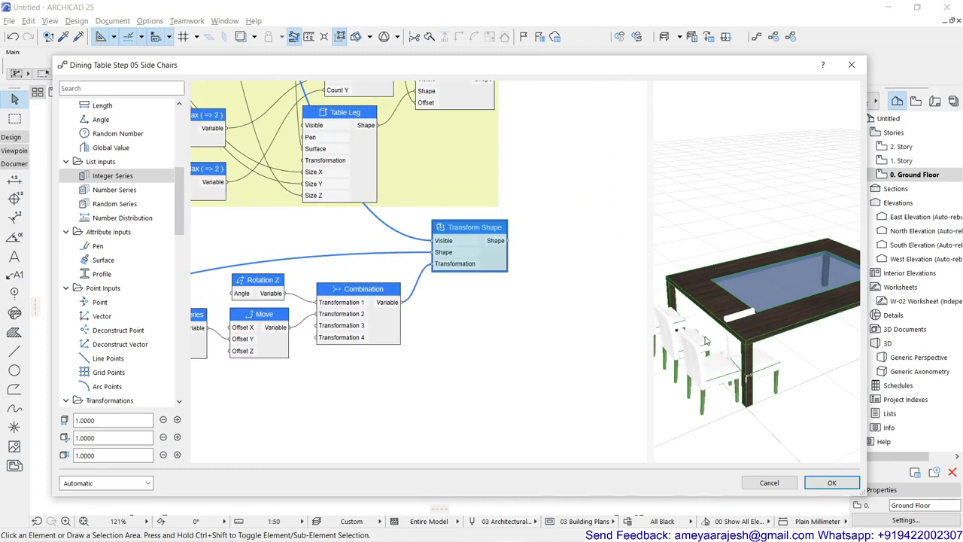
scroll(761, 385, "down", 2)
scroll(760, 385, "up", 2)
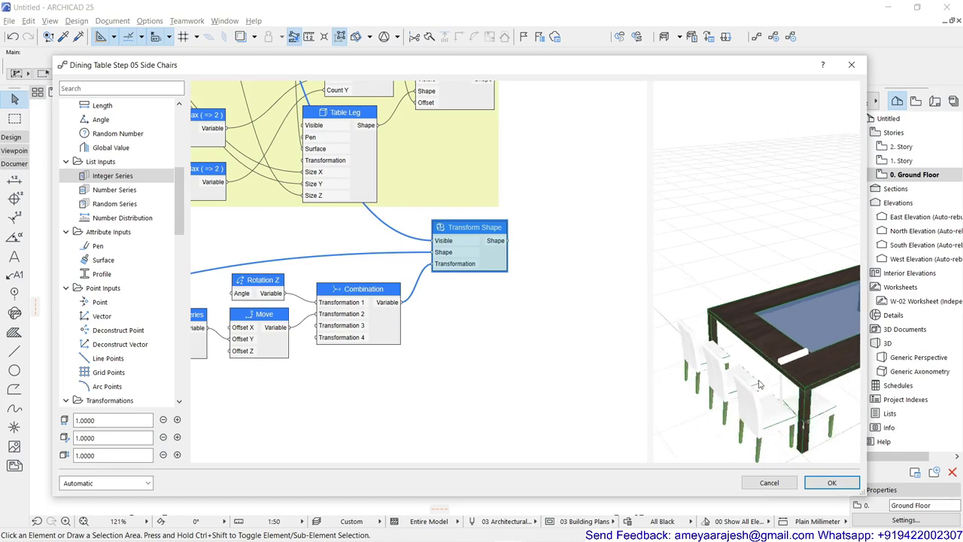
left_click_drag(768, 376, 739, 333)
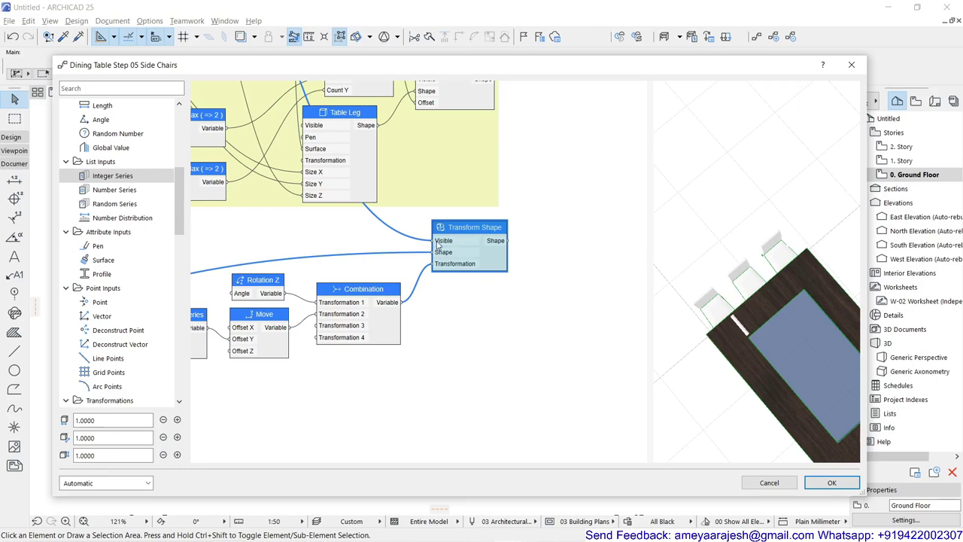
- Reduce Persons on Short Side one at a time to 2, 1 and 0 to test the side chairs
scroll(439, 245, "down", 2)
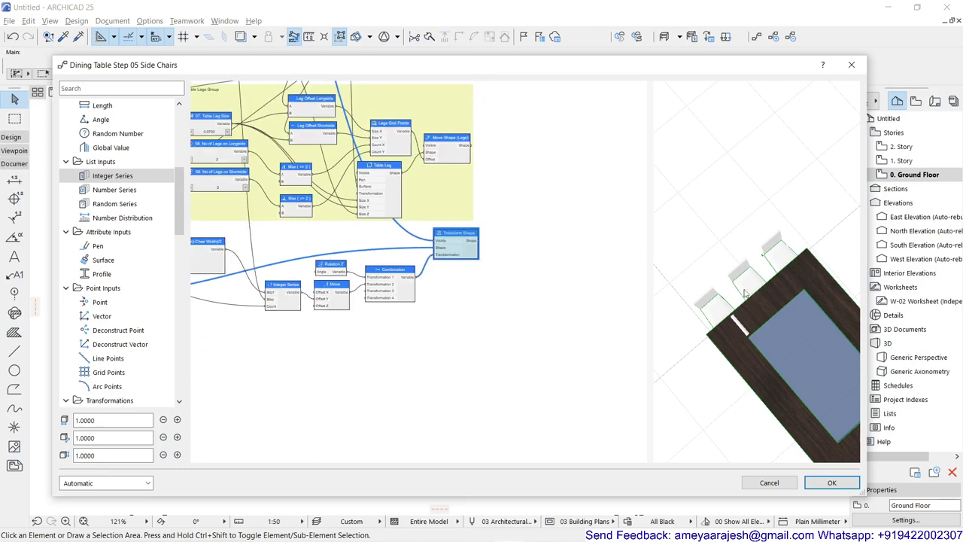
right_click_drag(477, 284, 601, 268)
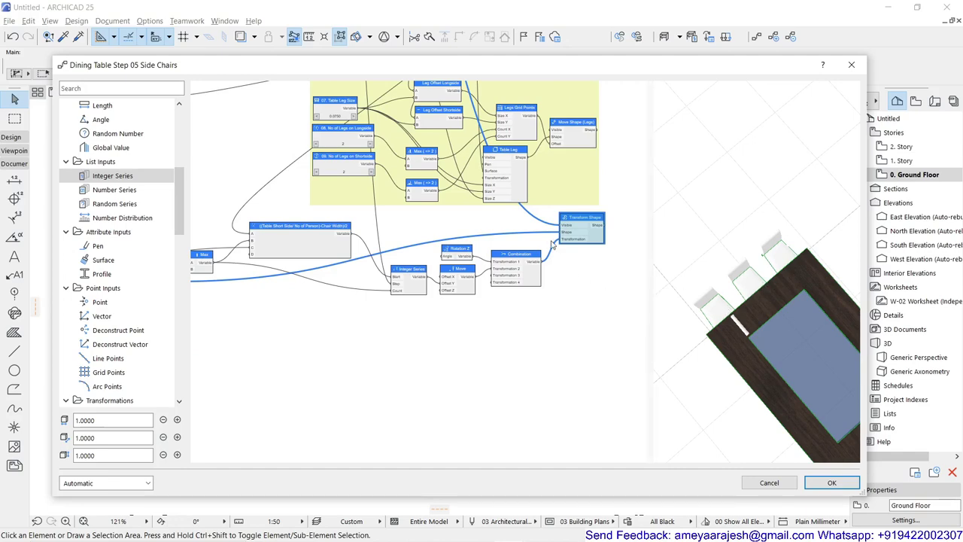
scroll(512, 271, "down", 5)
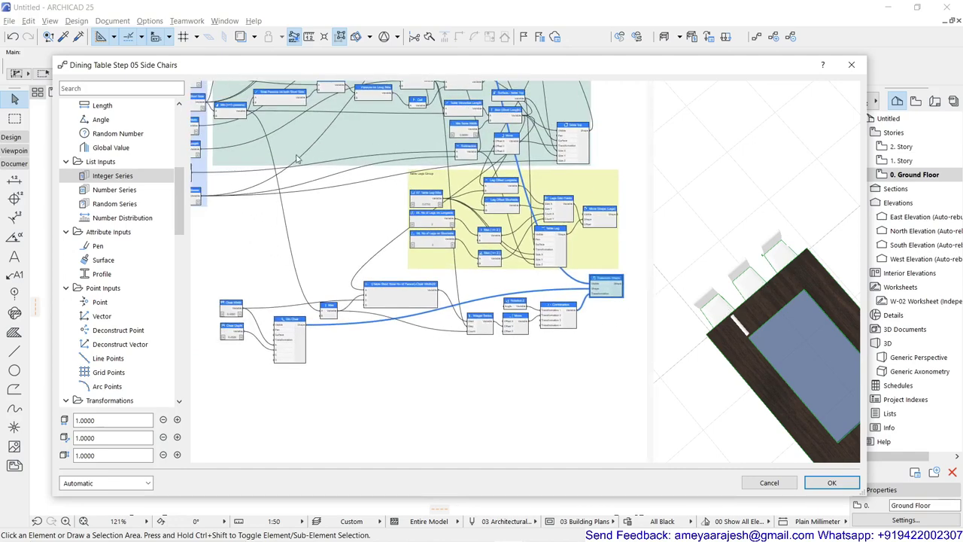
scroll(380, 230, "up", 4)
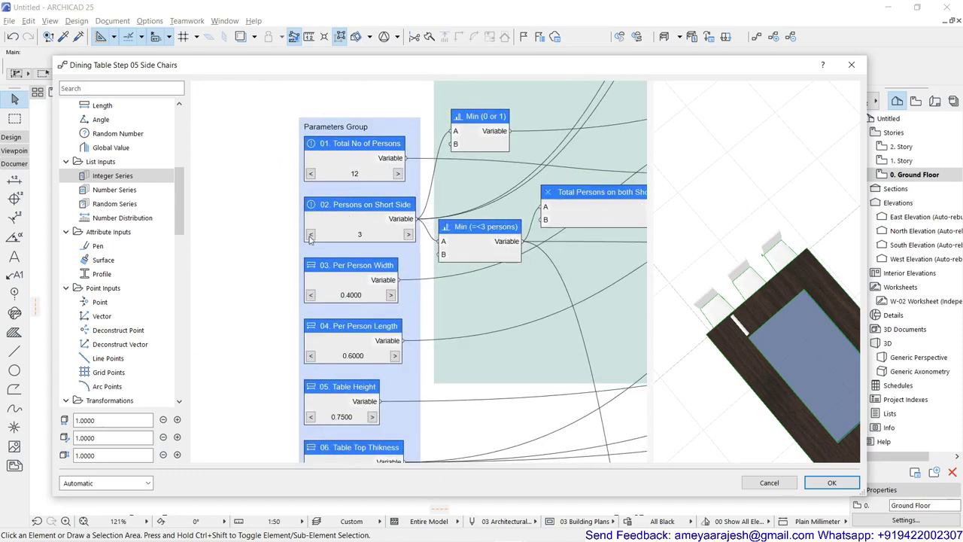
left_click(311, 235)
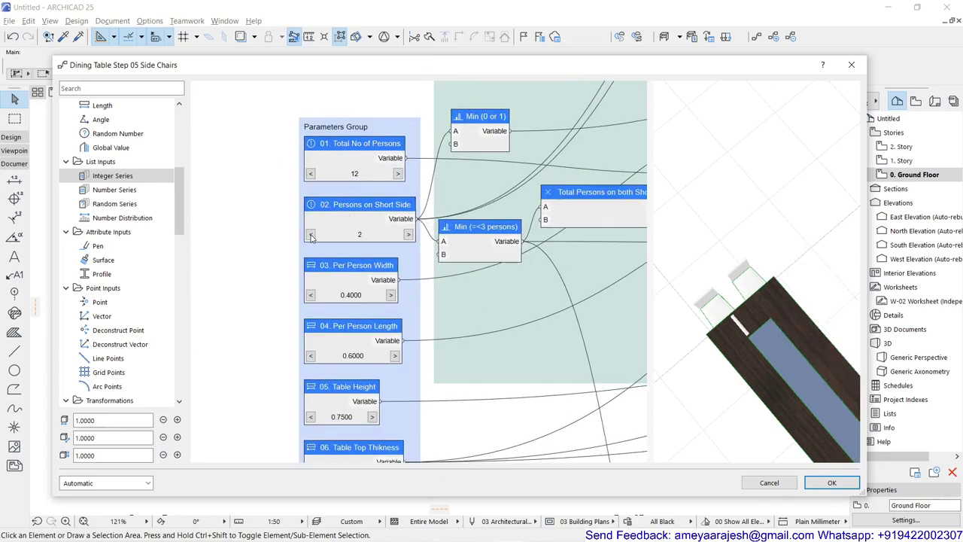
left_click(311, 235)
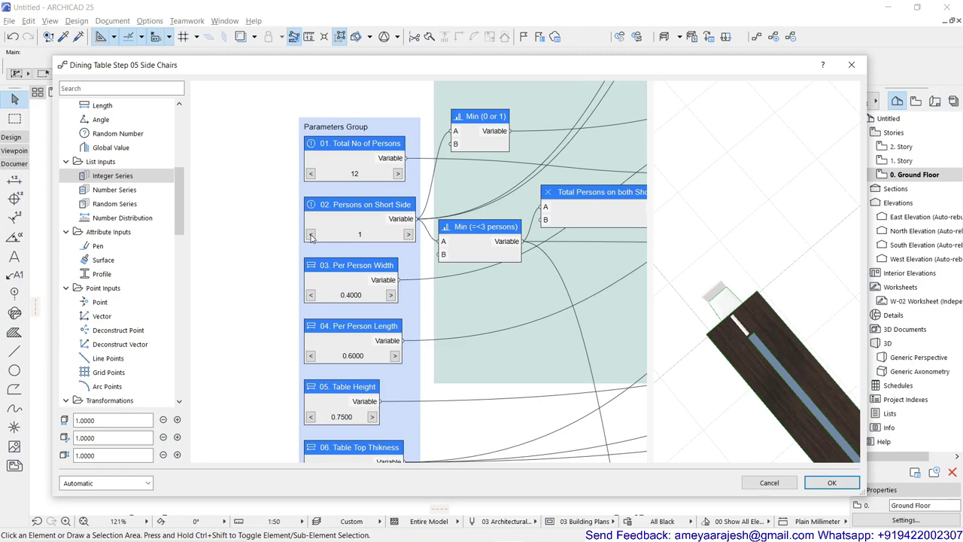
left_click(311, 235)
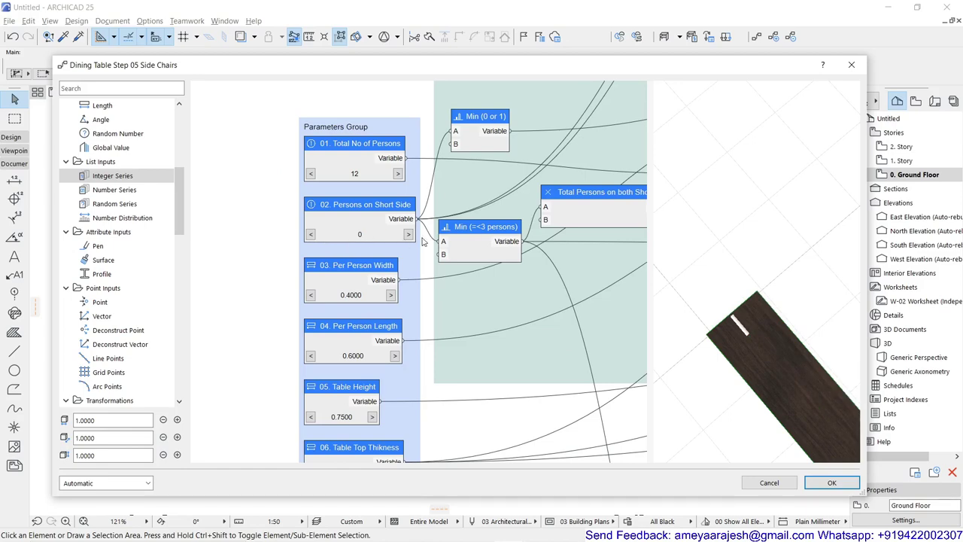
- Trace the chair count through the Max and Integer Series nodes to the Transform Shape node and examine its Visible input
scroll(320, 231, "down", 8)
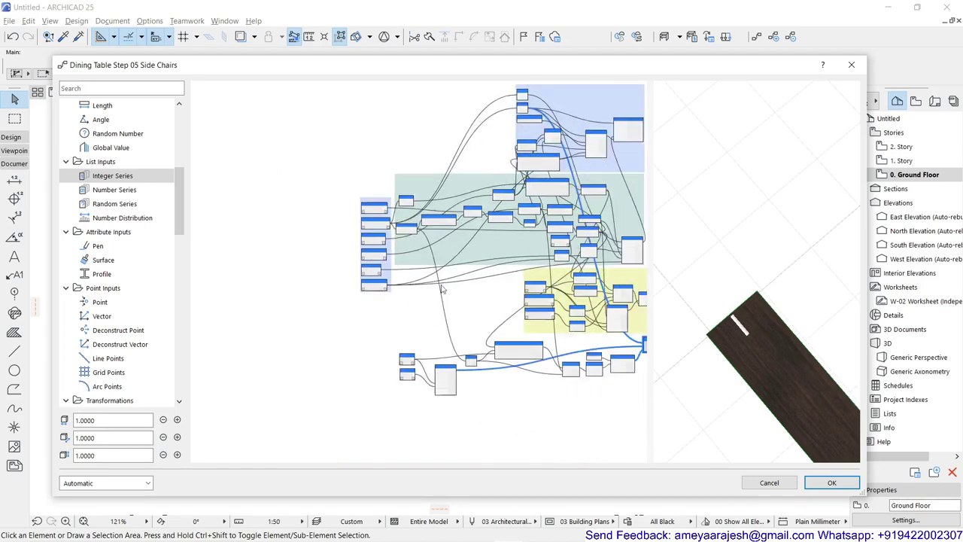
scroll(385, 331, "up", 3)
scroll(487, 323, "up", 4)
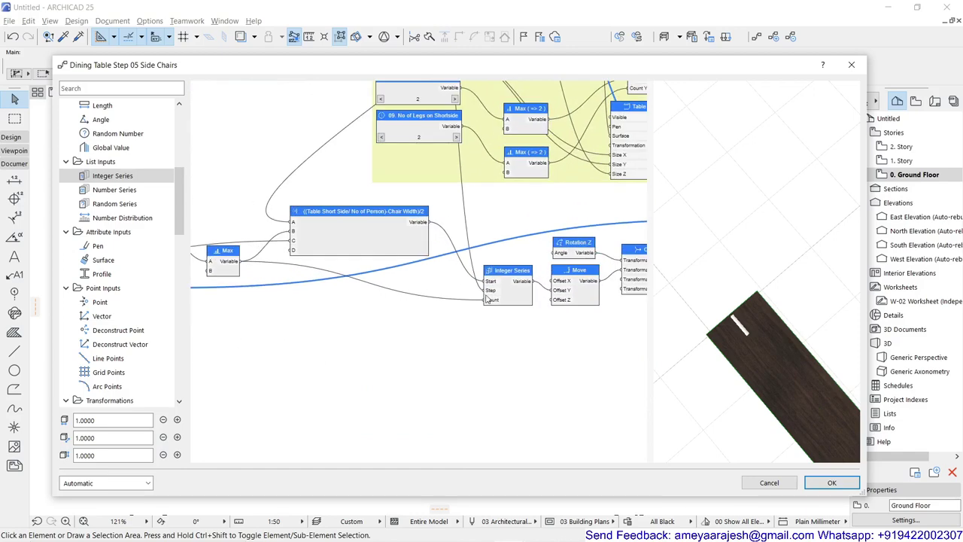
scroll(502, 302, "down", 2)
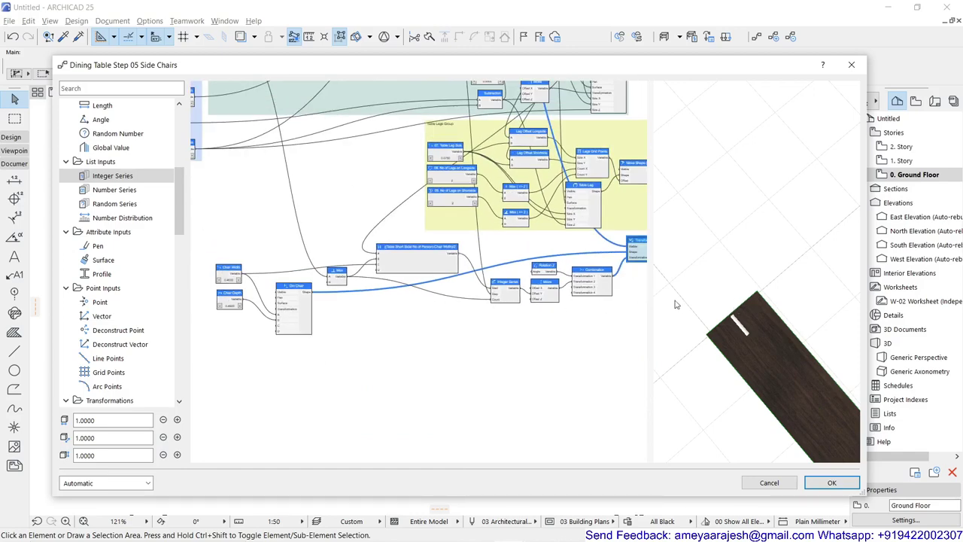
scroll(369, 382, "up", 2)
scroll(376, 360, "up", 3)
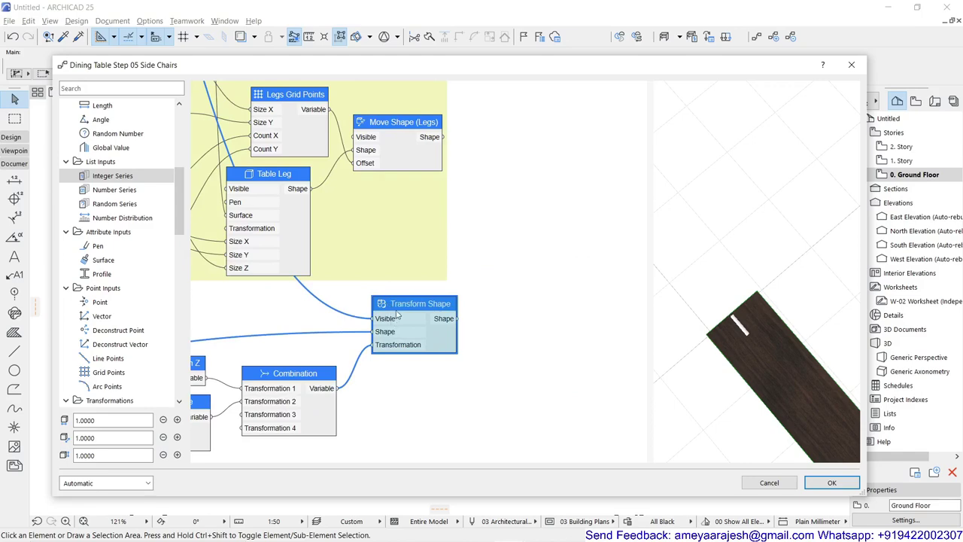
scroll(400, 310, "down", 4)
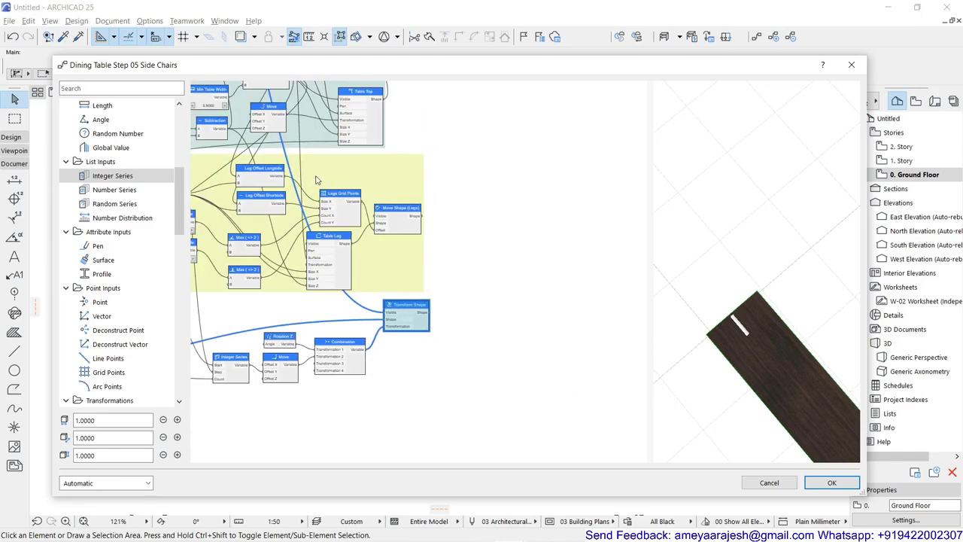
- Select the Greater node in the Glass Cutout Group, inspect its A and B settings, and close them unchanged
scroll(377, 205, "up", 10)
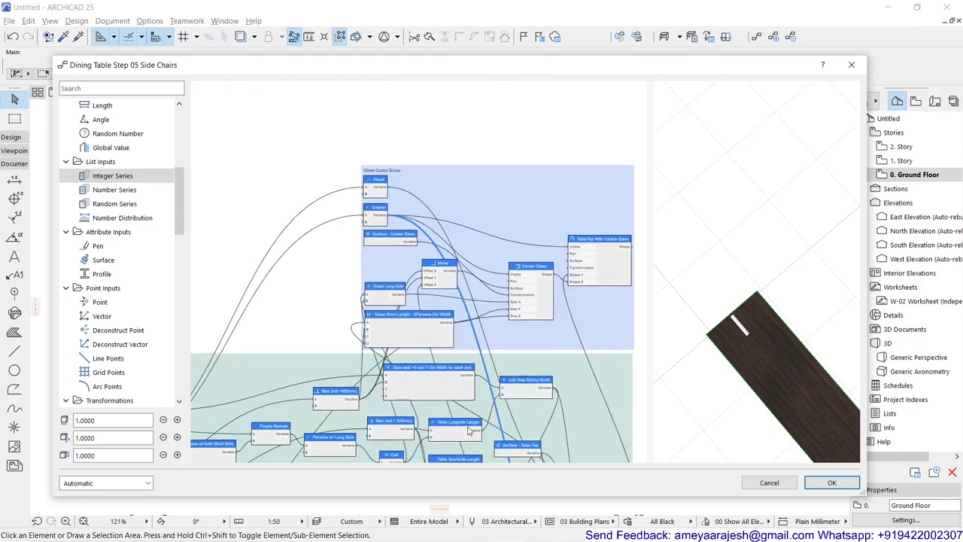
scroll(373, 222, "up", 5)
left_click(393, 205)
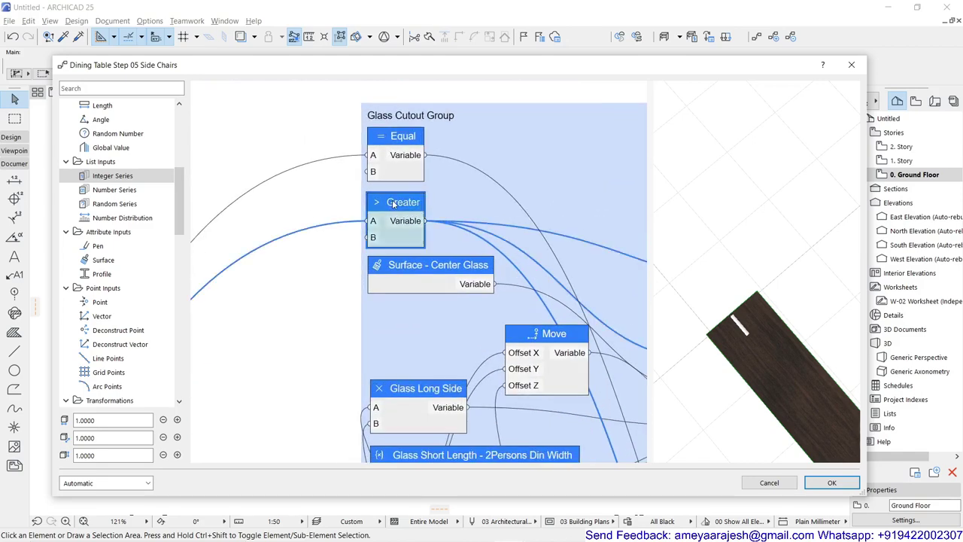
double_click(392, 205)
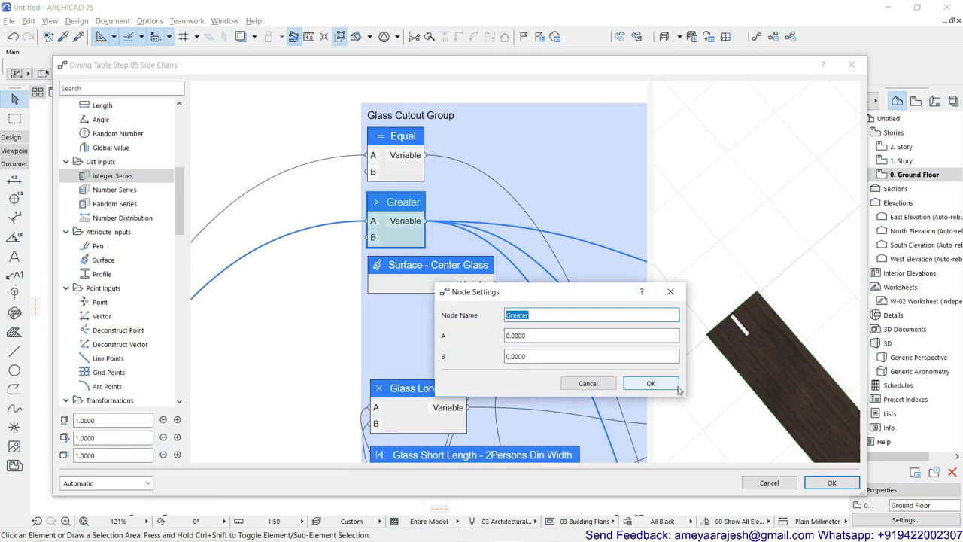
left_click(606, 385)
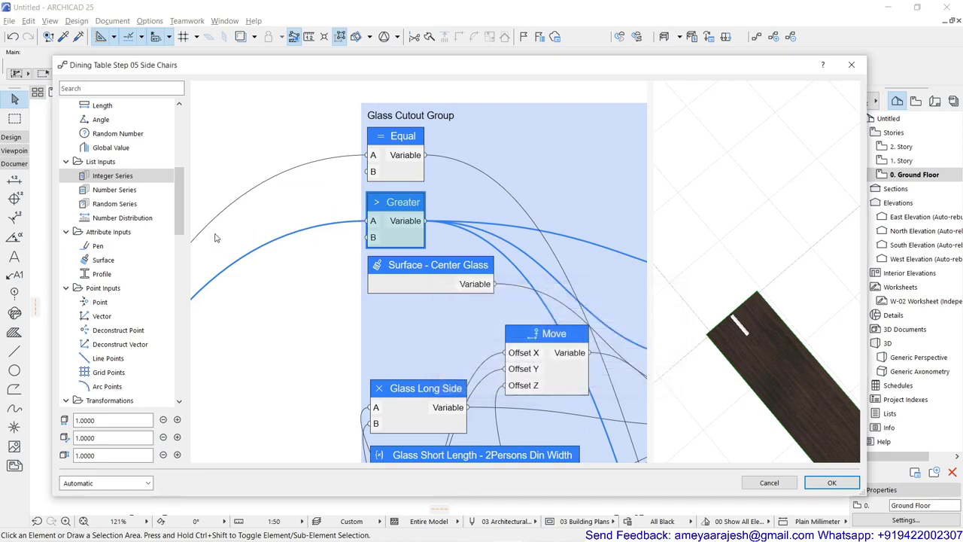
scroll(153, 217, "up", 2)
scroll(153, 216, "up", 1)
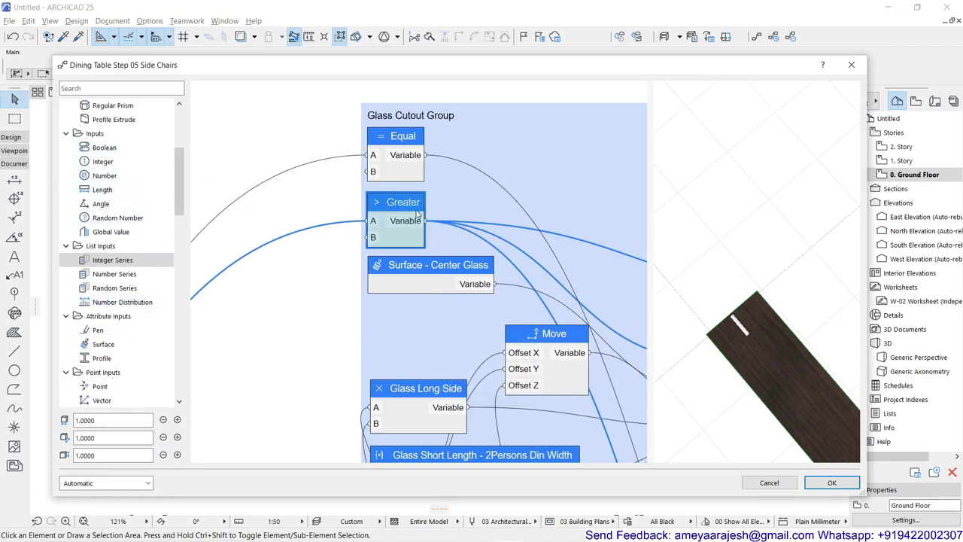
- Trace the Greater node's output to the Transform Shape node's Visible input and review the whole side chair node chain
scroll(362, 246, "down", 1)
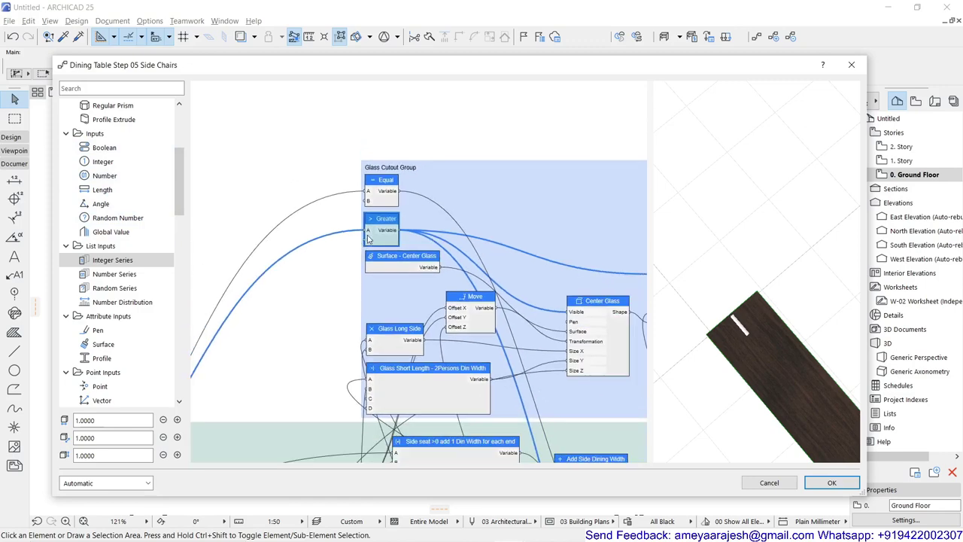
scroll(384, 230, "down", 2)
scroll(484, 326, "up", 2)
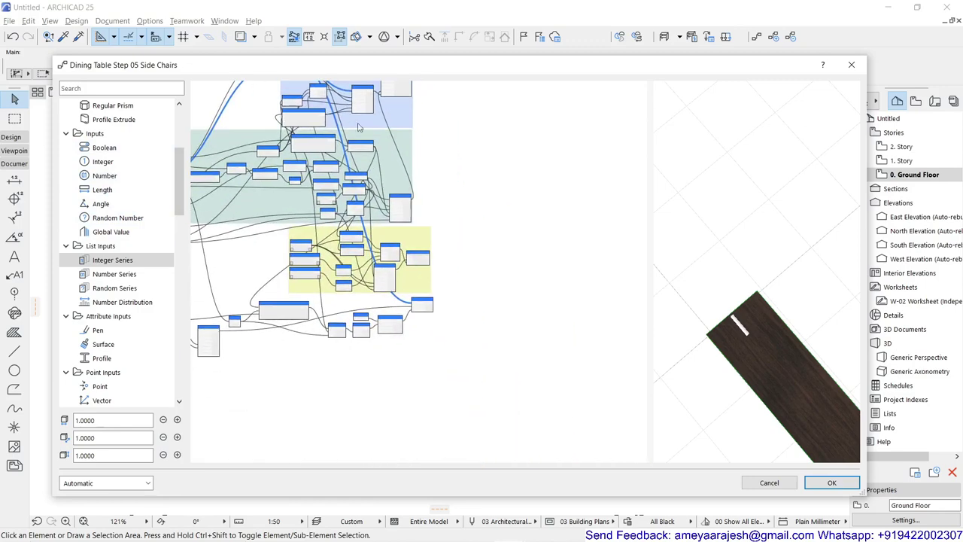
scroll(418, 299, "up", 2)
scroll(410, 300, "up", 1)
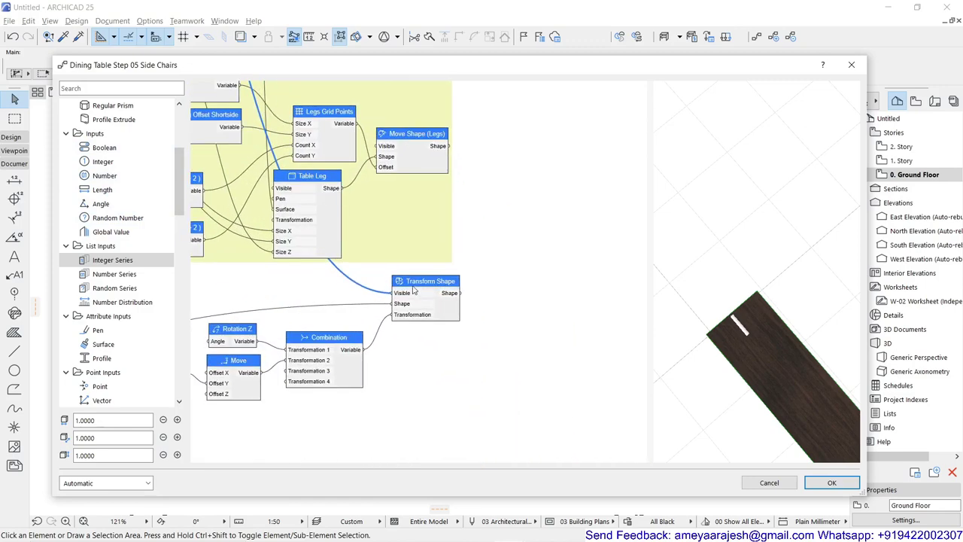
scroll(451, 309, "down", 1)
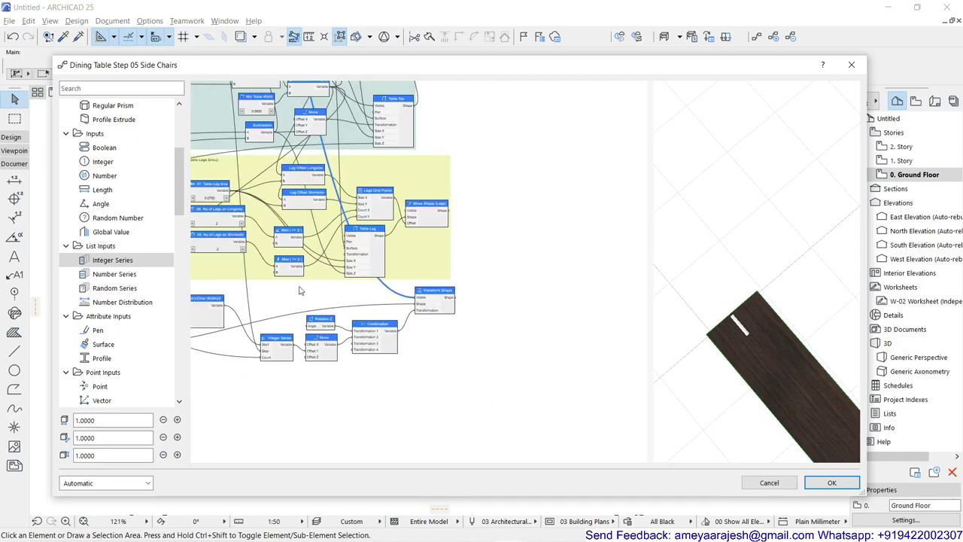
scroll(302, 292, "down", 2)
scroll(395, 296, "down", 1)
scroll(373, 290, "down", 1)
scroll(441, 275, "down", 1)
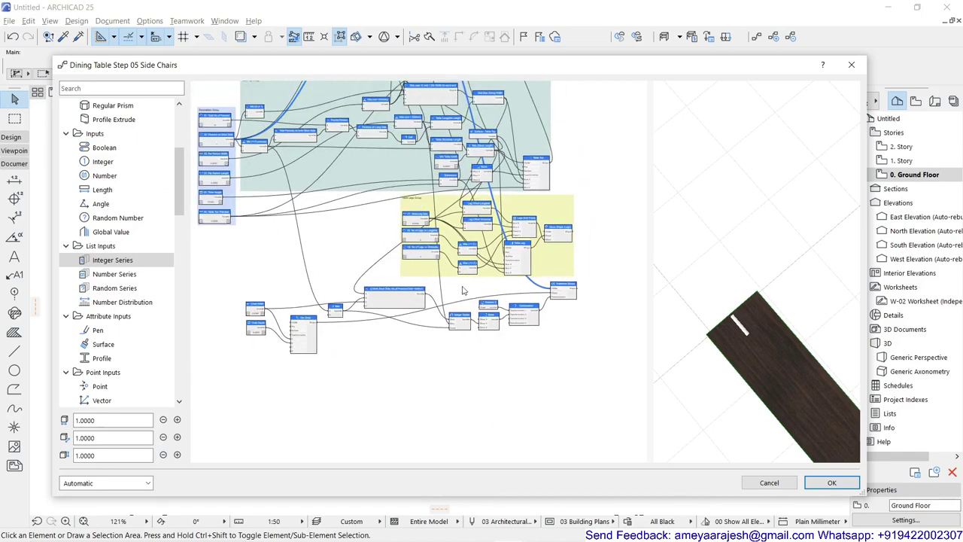
scroll(253, 300, "up", 1)
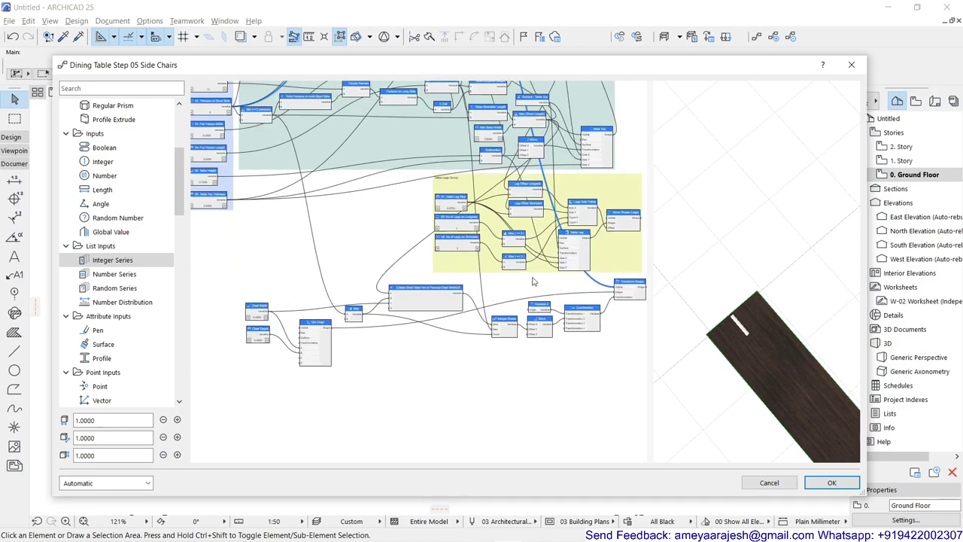
scroll(535, 283, "up", 1)
middle_click_drag(475, 282, 499, 298)
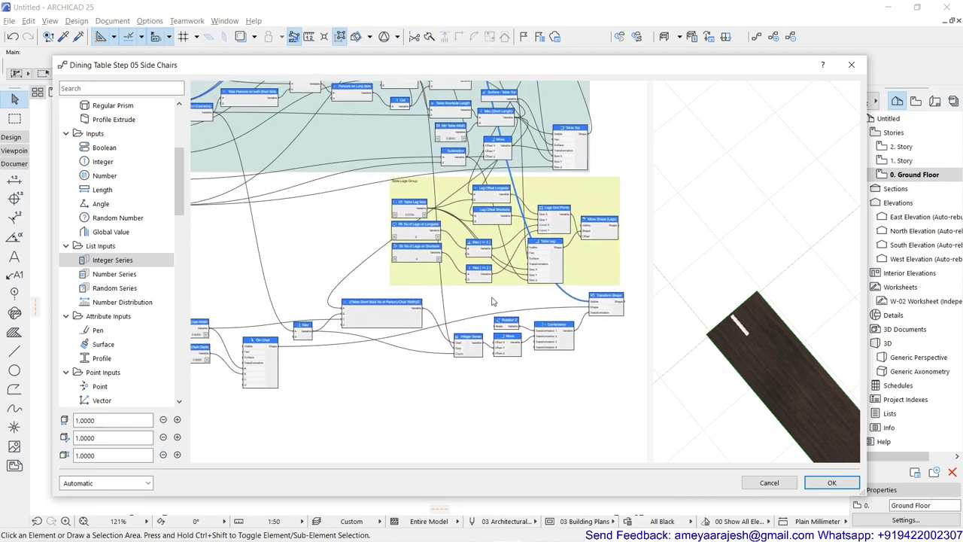
scroll(467, 337, "down", 1)
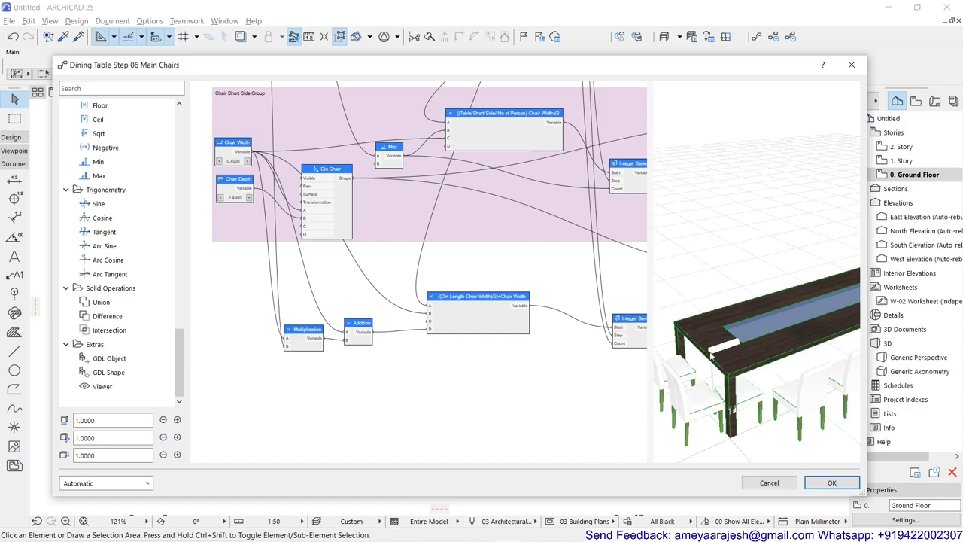
- Examine the Step 06 main chairs in the 3D preview and compare the offset expression nodes of the short-side and main chairs
left_click_drag(734, 368, 732, 366)
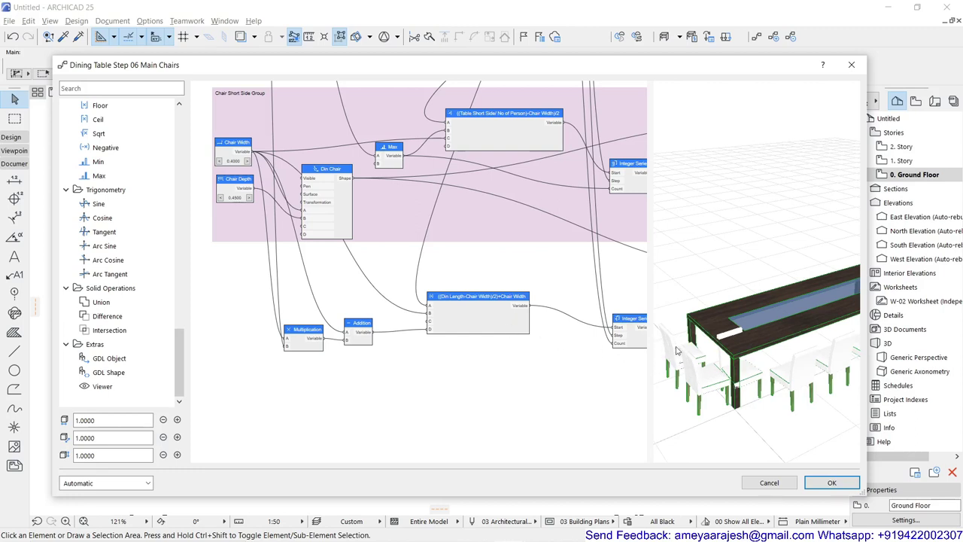
left_click_drag(750, 356, 721, 399)
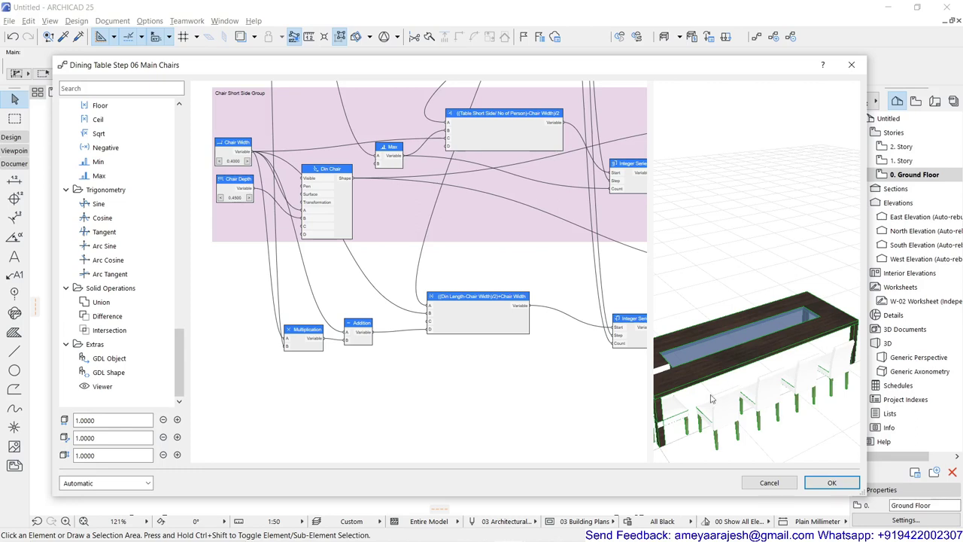
scroll(434, 320, "up", 1)
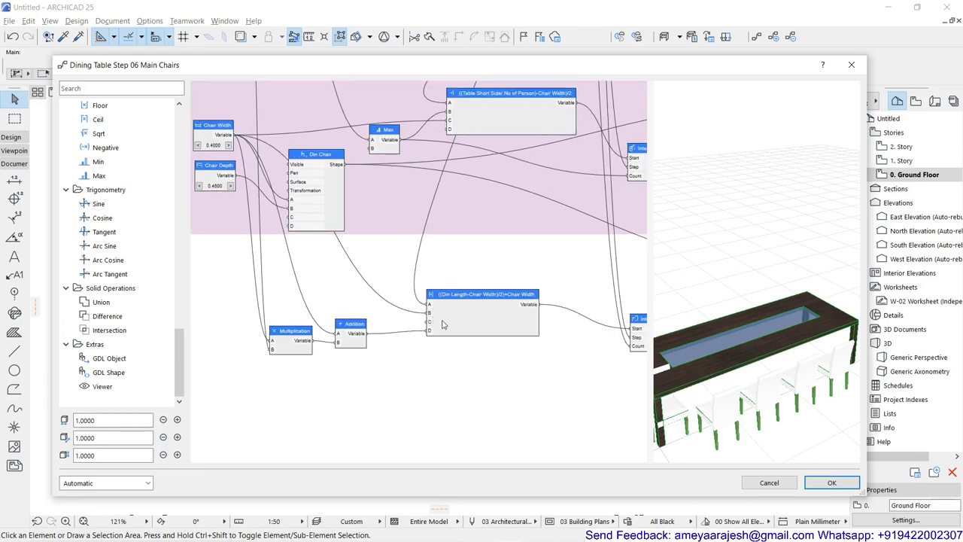
left_click_drag(724, 427, 767, 409)
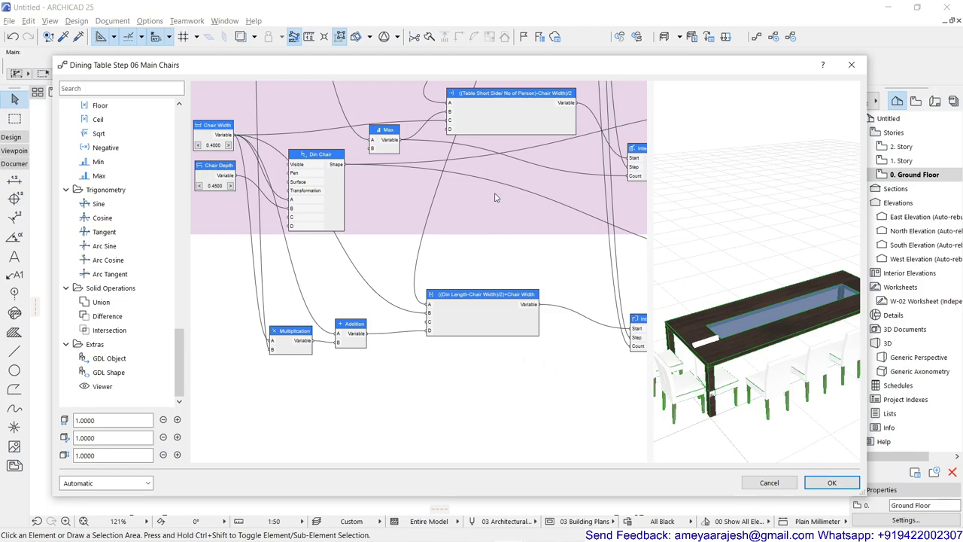
scroll(498, 198, "up", 5)
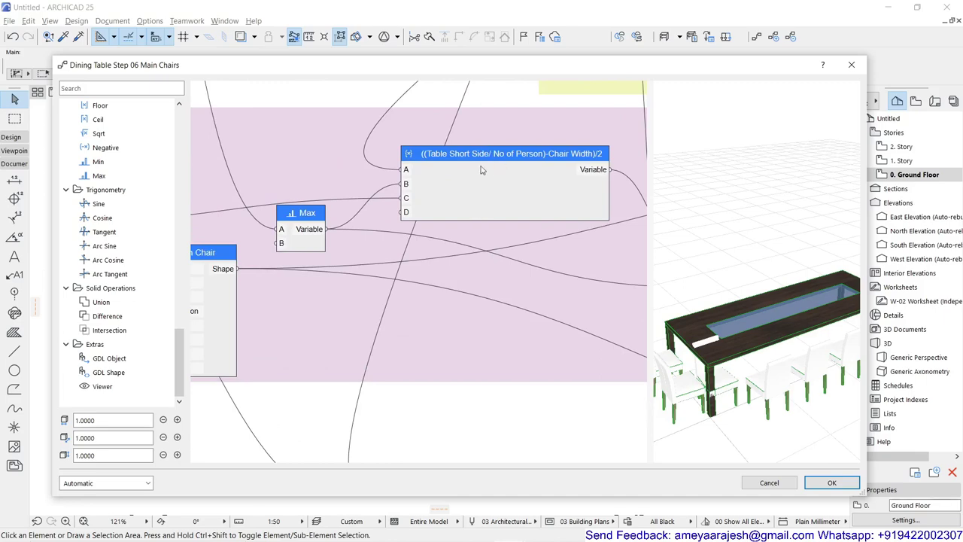
scroll(509, 164, "down", 4)
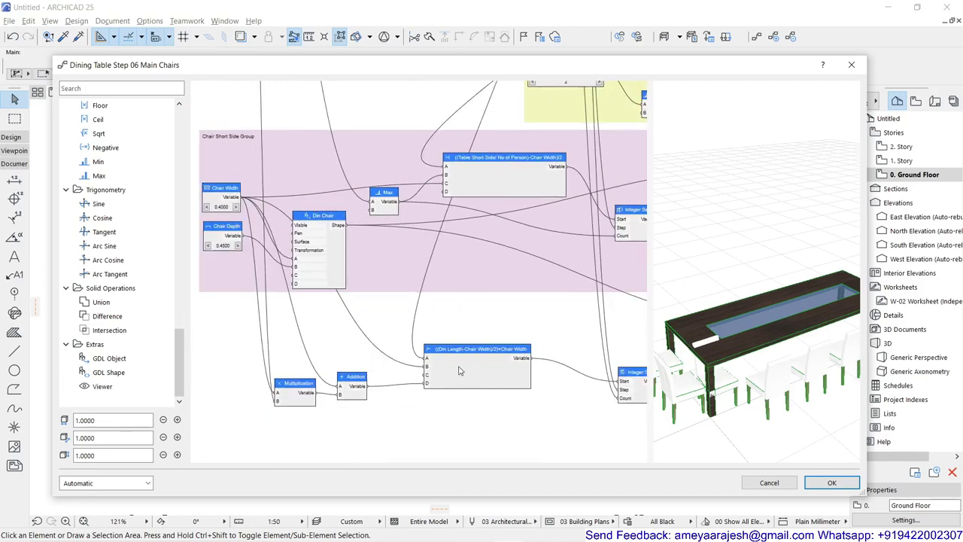
scroll(460, 370, "up", 3)
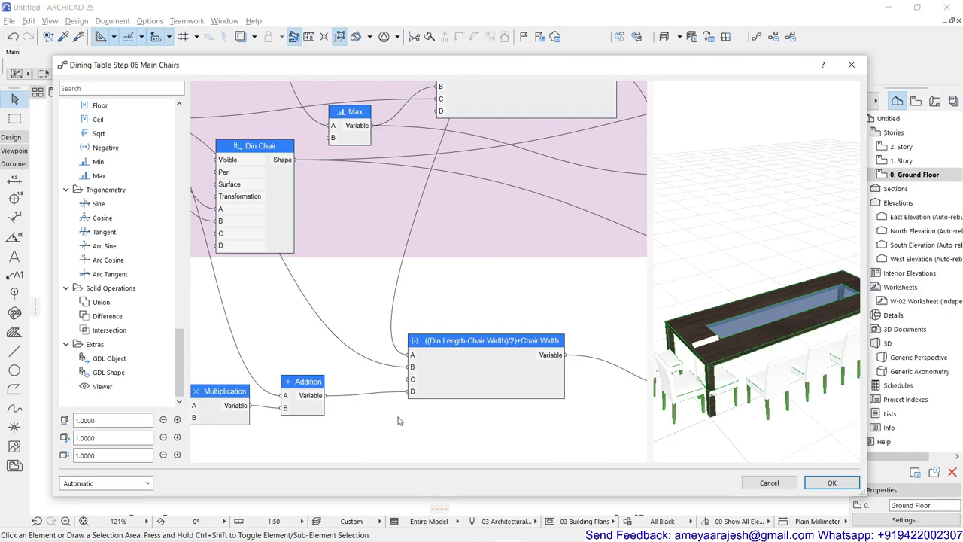
key("alt+Tab")
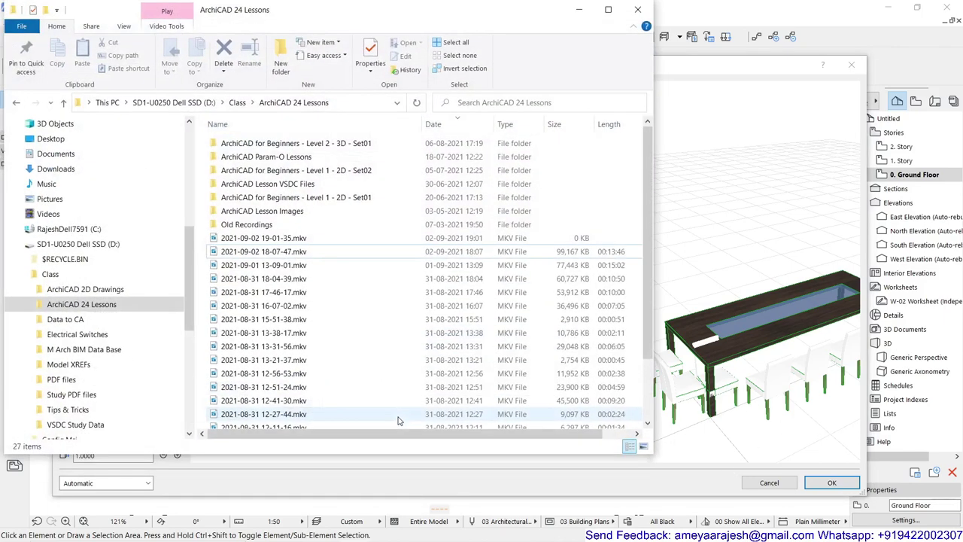
key("alt+Tab")
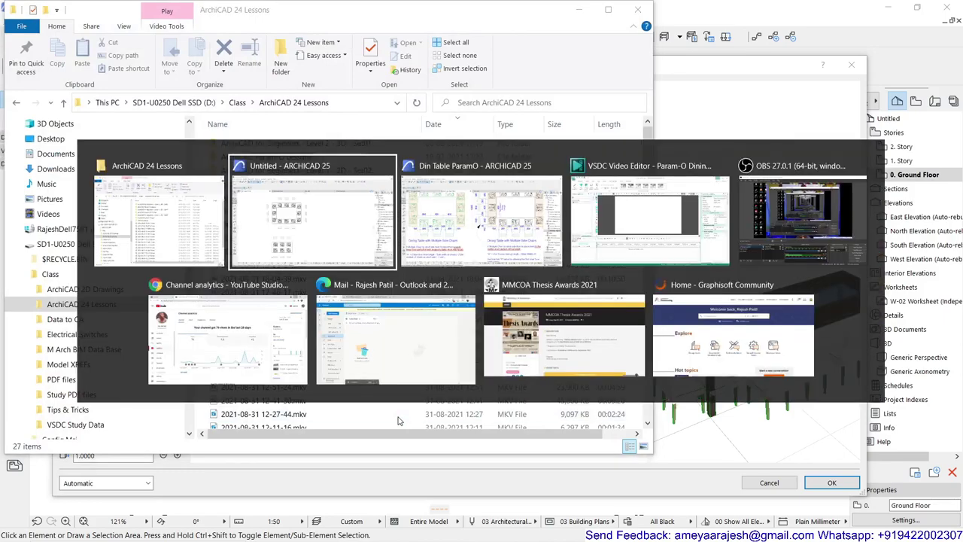
key("alt+Tab")
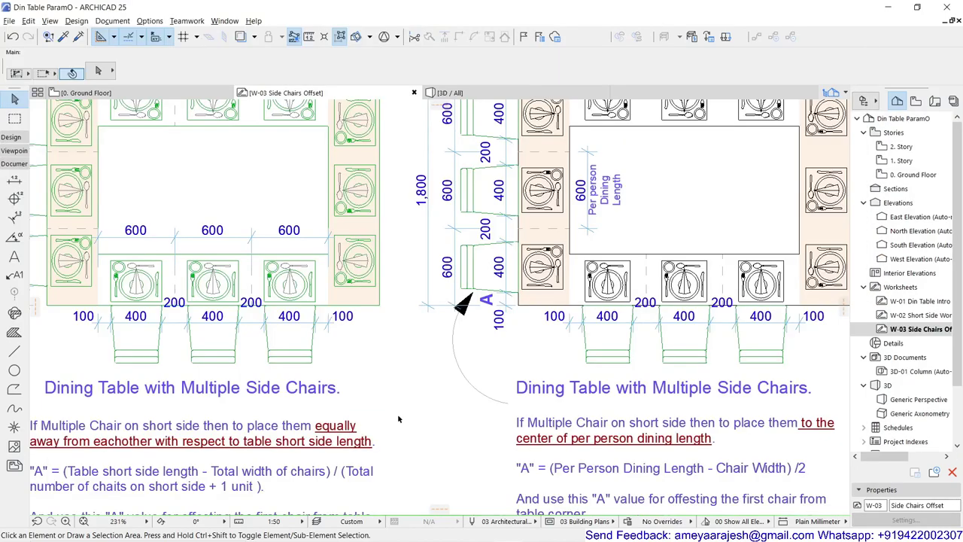
key("alt+Tab")
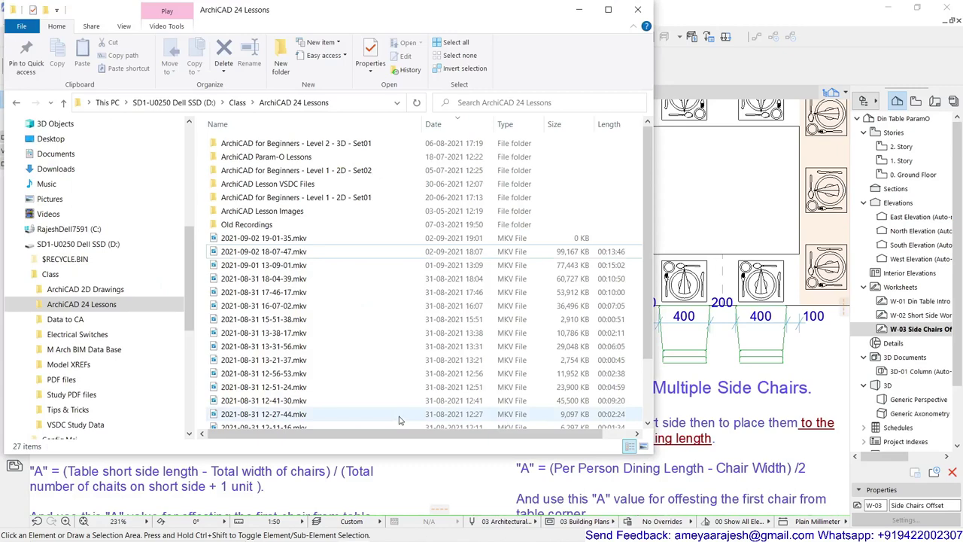
key("alt+Tab")
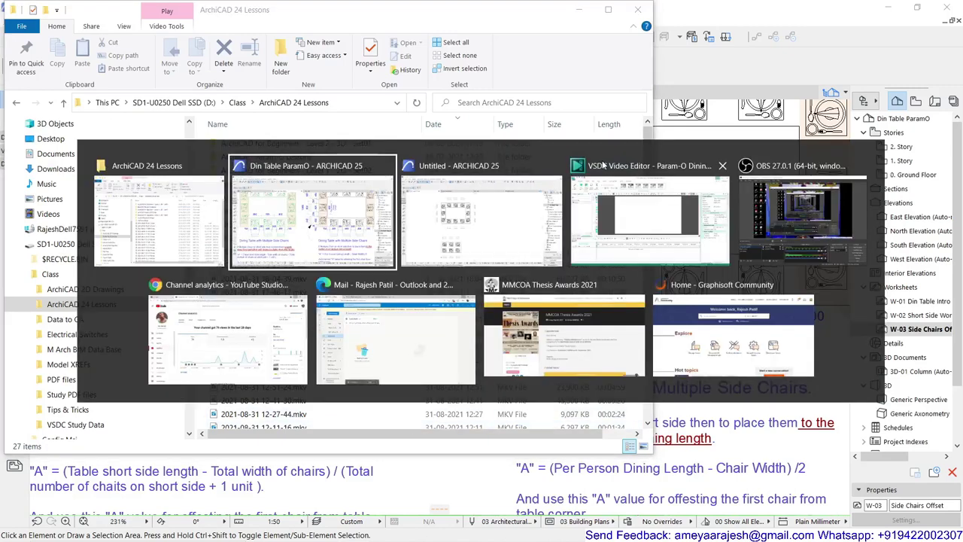
key("alt+Tab")
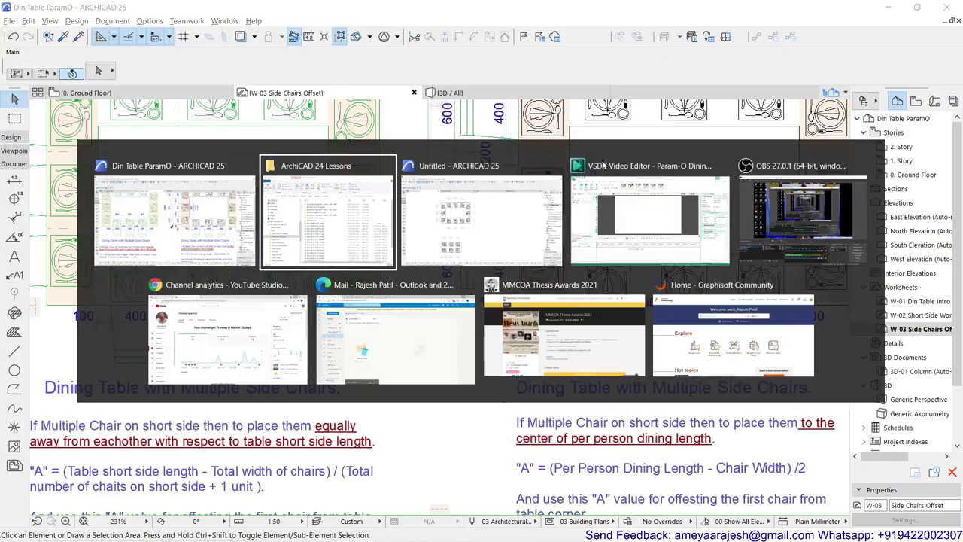
key("alt+Tab")
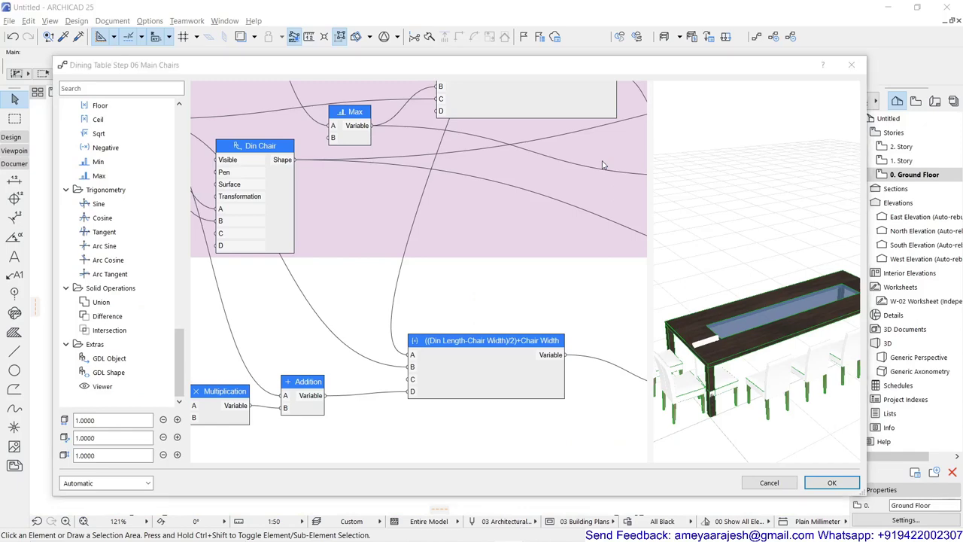
key("alt+Tab")
key("alt+Tab")
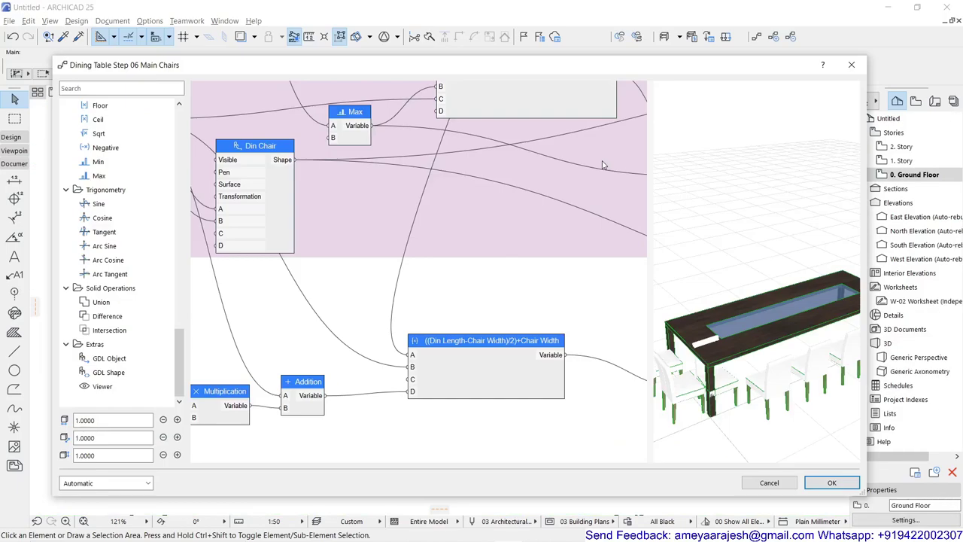
- Switch to the Din Table ParamO project and examine the chair layouts and offset formulas on the W-03 Side Chairs Offset worksheet
key("alt+Tab")
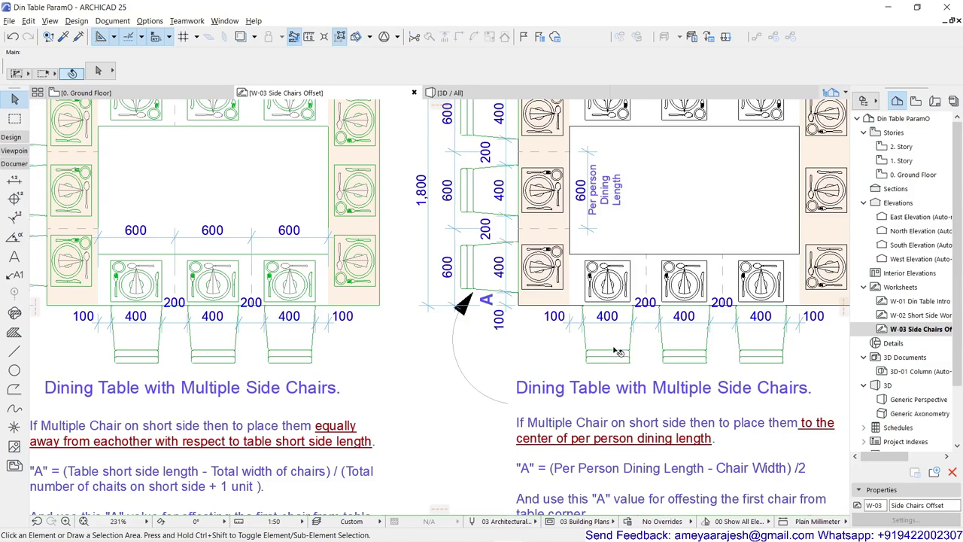
scroll(410, 371, "down", 3)
middle_click_drag(268, 380, 611, 286)
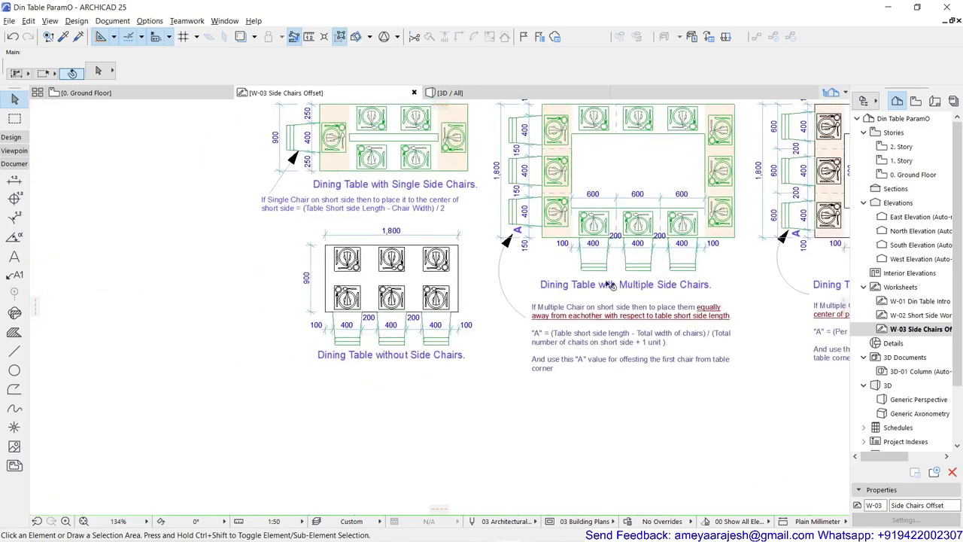
scroll(317, 282, "up", 4)
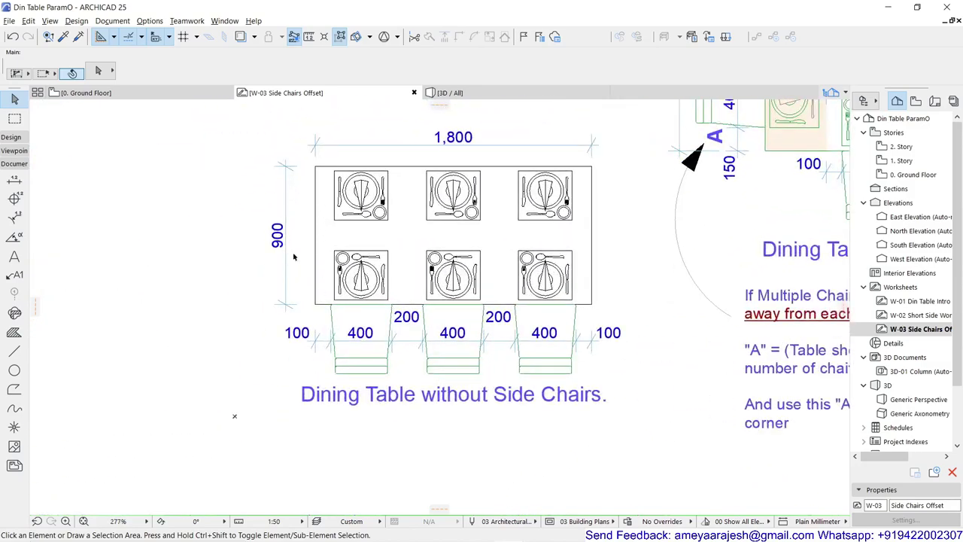
scroll(316, 281, "down", 3)
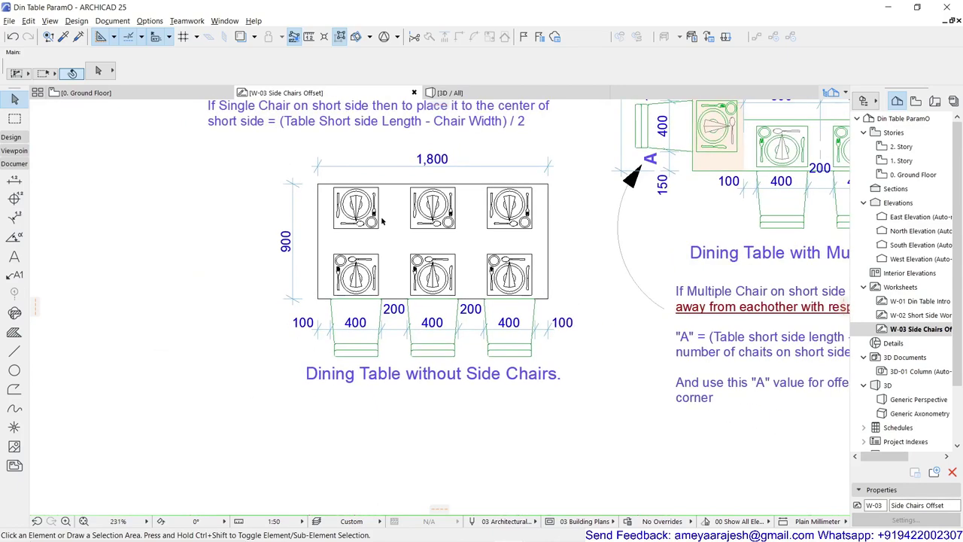
scroll(333, 309, "up", 1)
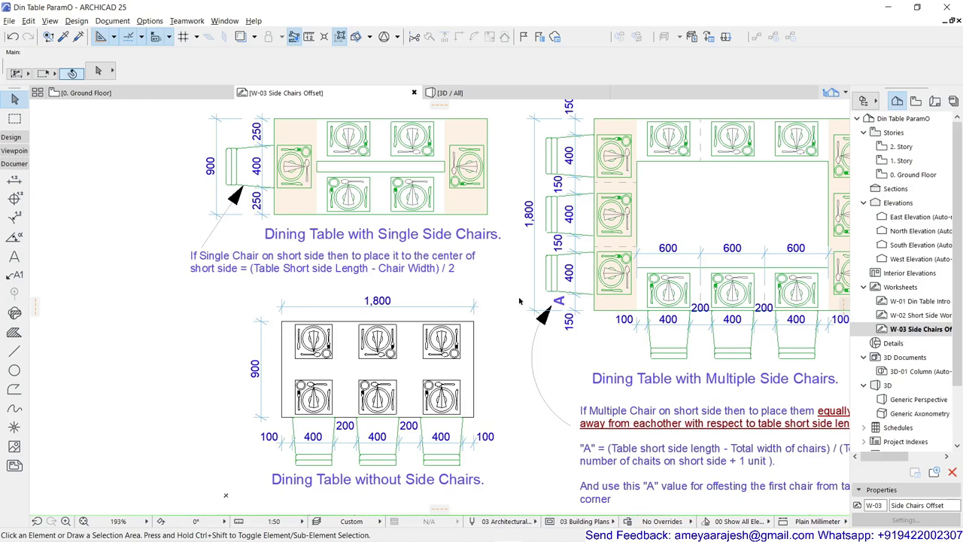
- Return to the Untitled project's PARAM-O editor and examine the Per Person Length input used for the main chair offset
key("alt+Tab")
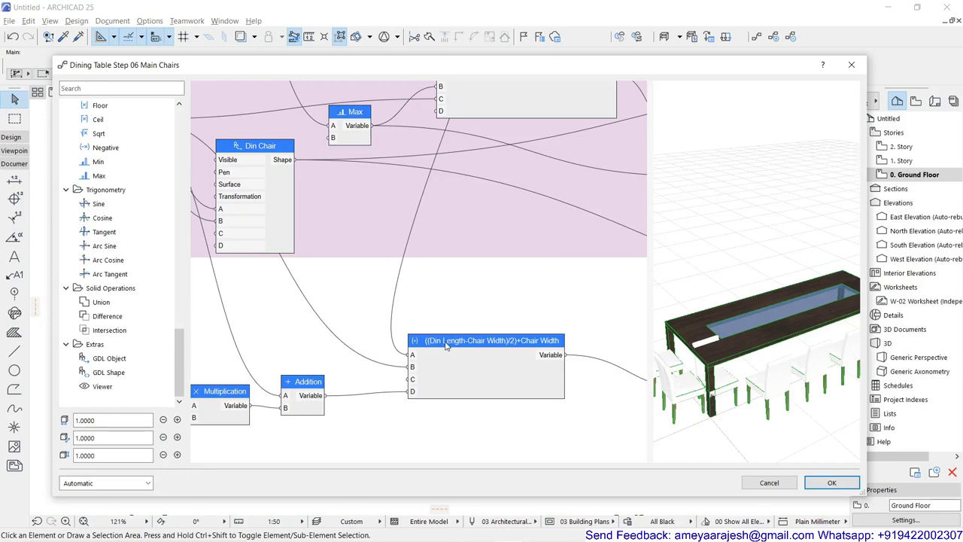
middle_click_drag(286, 260, 563, 269)
scroll(421, 196, "up", 4)
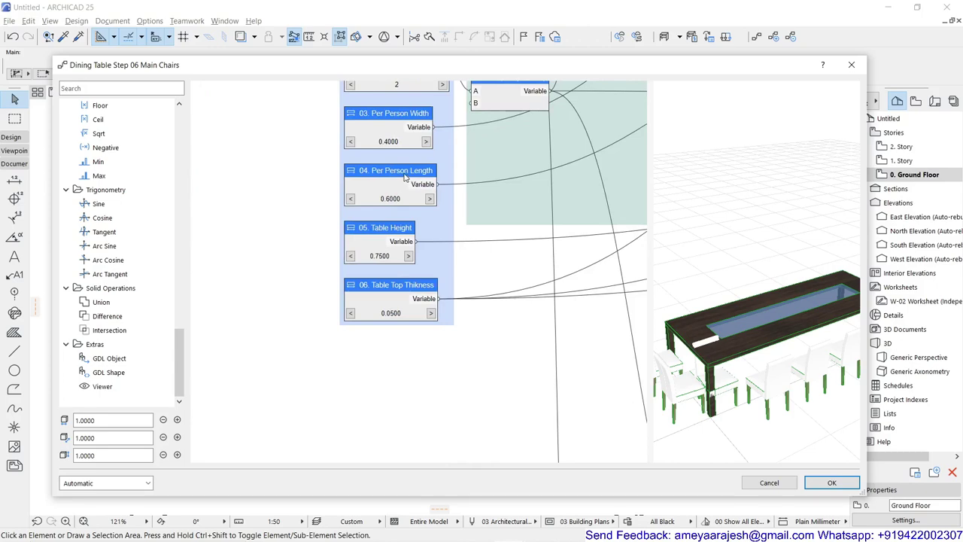
scroll(399, 202, "down", 1)
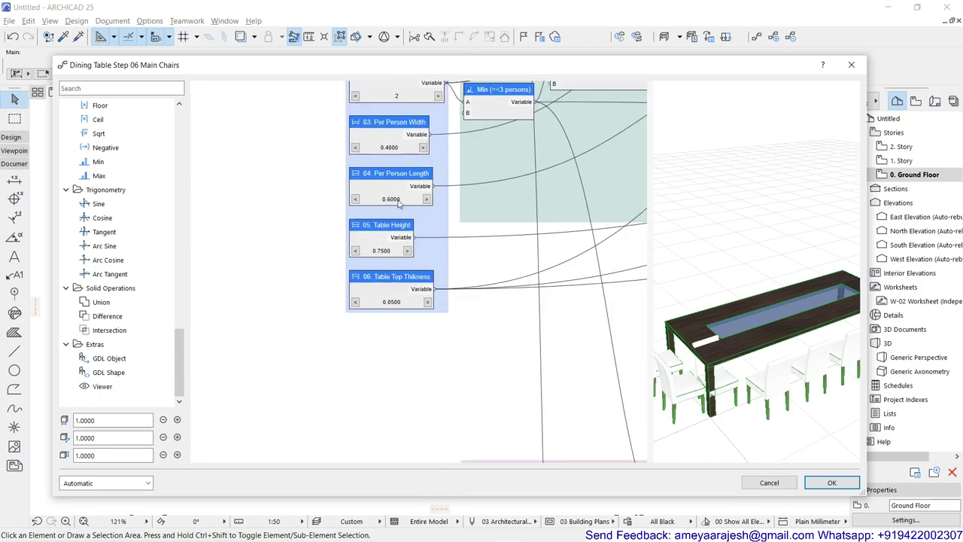
scroll(468, 286, "down", 1)
scroll(557, 350, "down", 1)
middle_click_drag(555, 348, 371, 256)
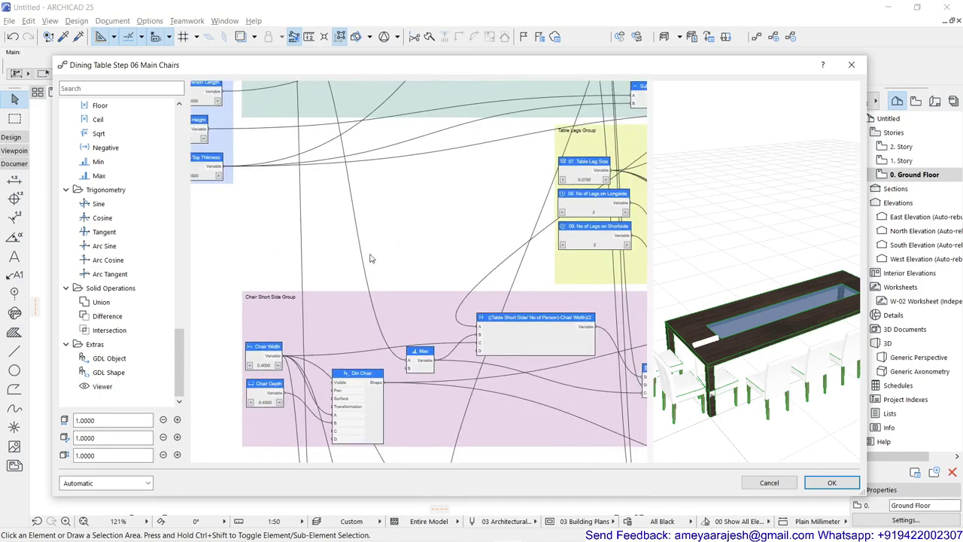
- Examine how Chair Width and the Multiplication and Addition nodes feed the ((Din Length-Chair Width)/2)+Chair Width expression node
scroll(248, 376, "up", 2)
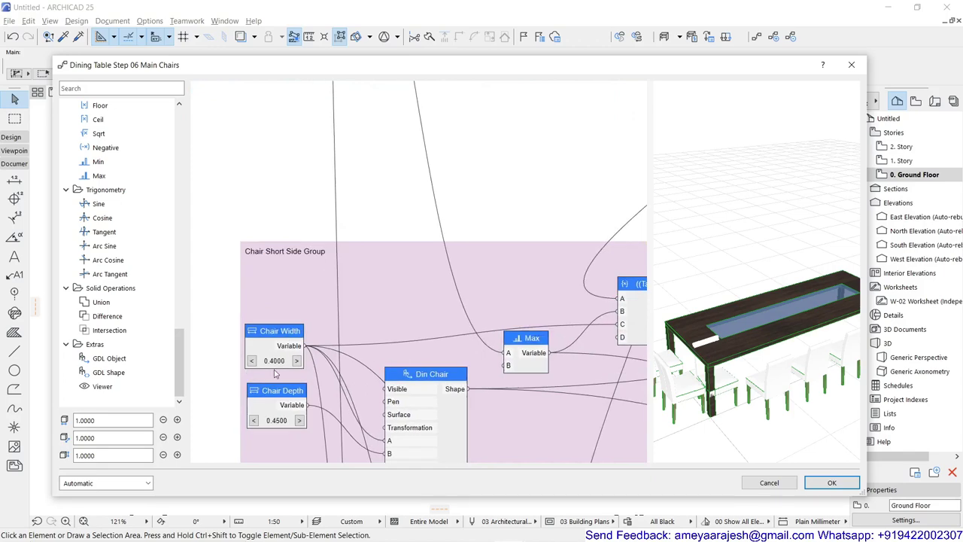
scroll(277, 373, "down", 2)
middle_click_drag(501, 354, 423, 244)
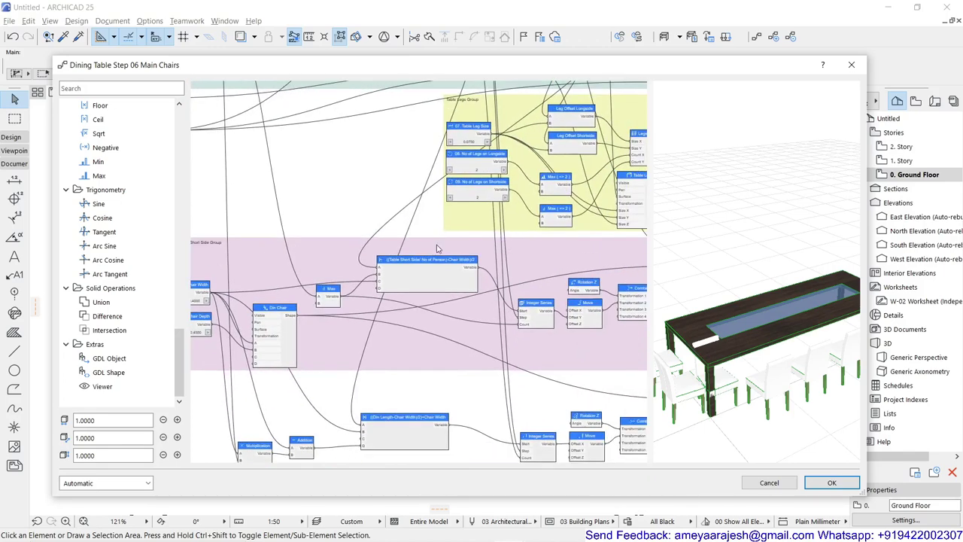
scroll(400, 435, "up", 2)
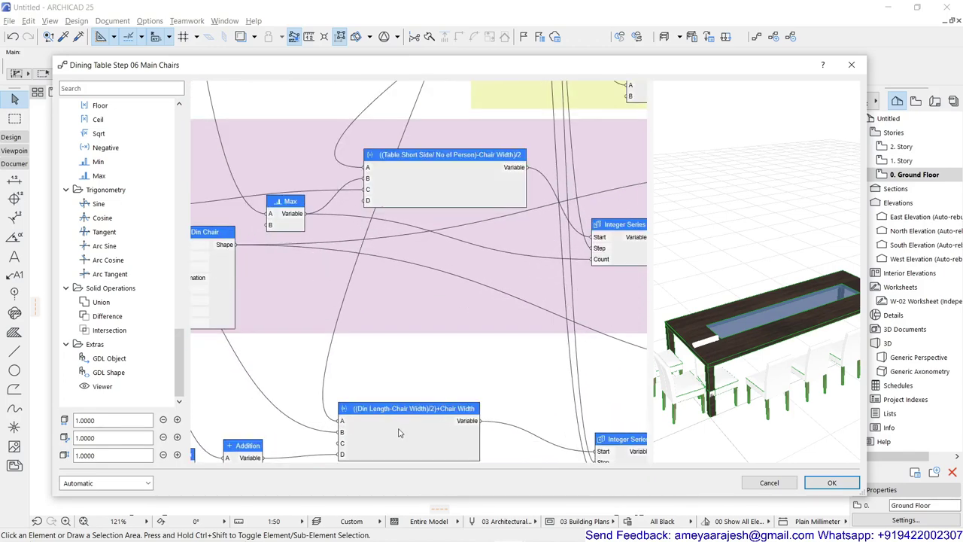
middle_click_drag(401, 425, 402, 328)
scroll(402, 325, "up", 1)
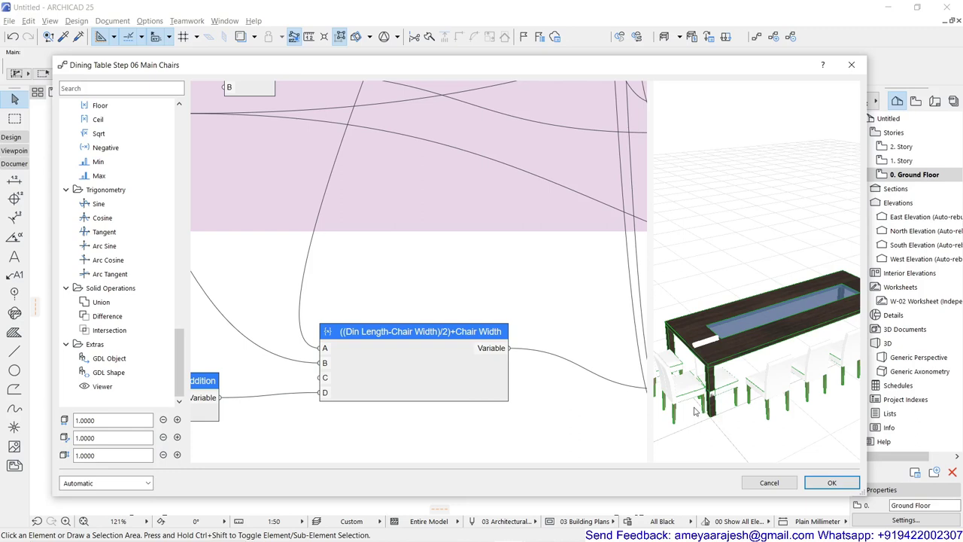
middle_click_drag(331, 403, 580, 419)
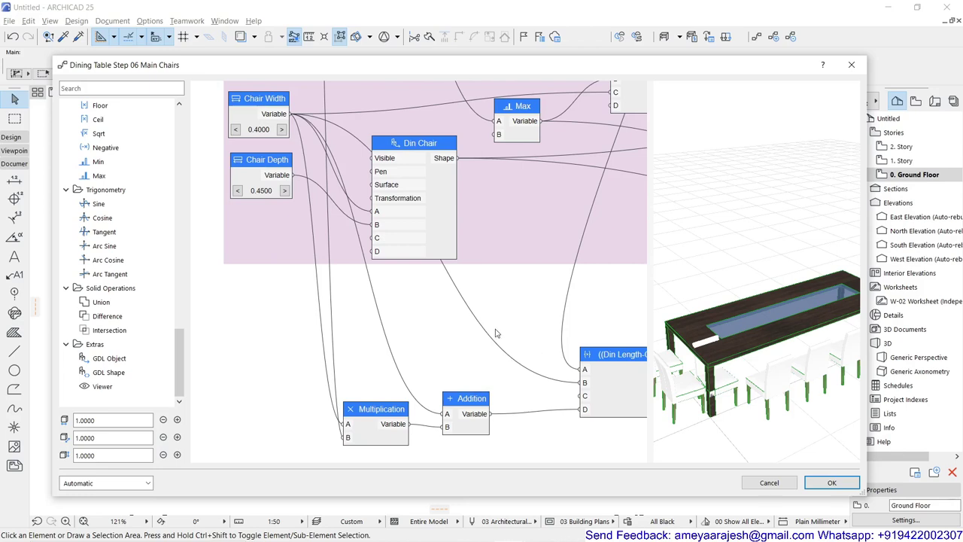
middle_click_drag(495, 331, 451, 279)
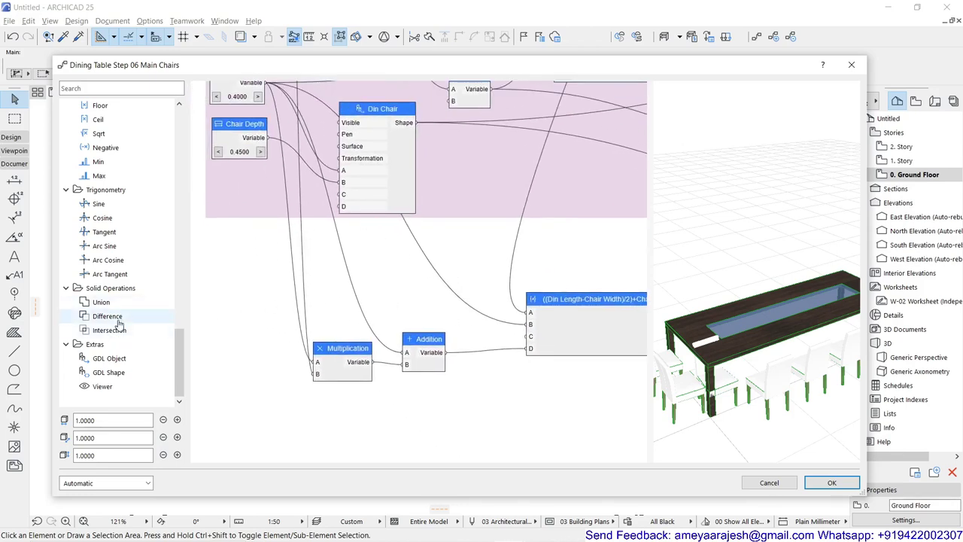
- Add a Move Shape node and place it below the main chair offset expression node, beside the Addition node
scroll(130, 244, "up", 10)
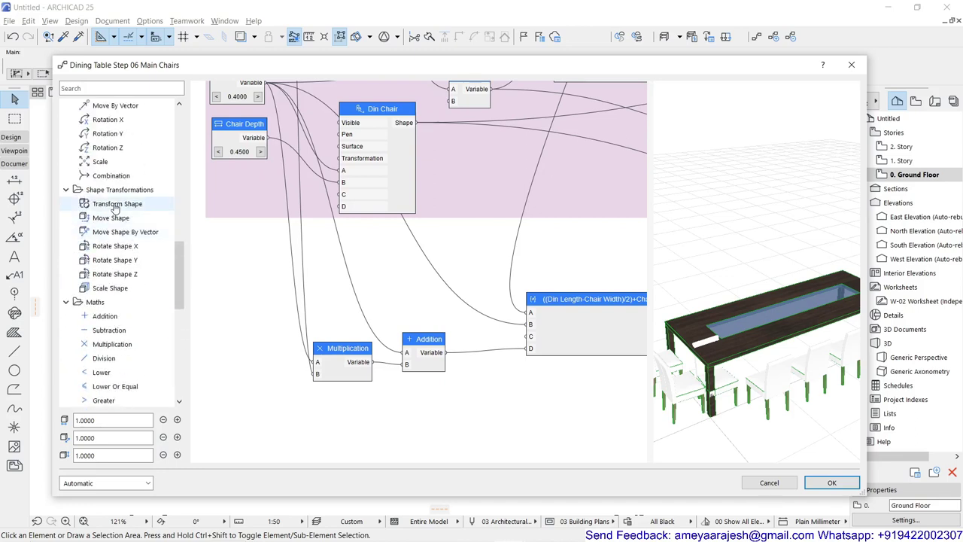
double_click(121, 218)
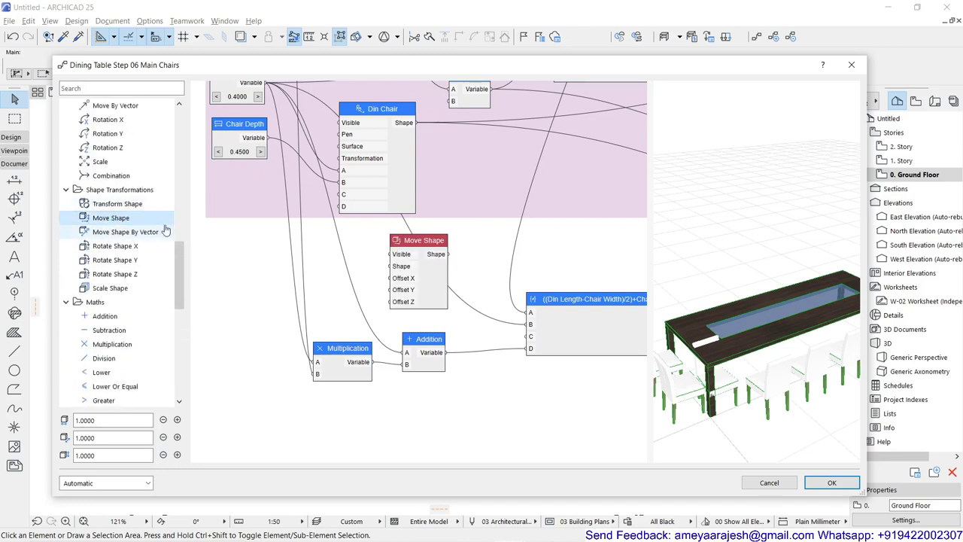
left_click(404, 246)
left_click_drag(404, 246, 490, 381)
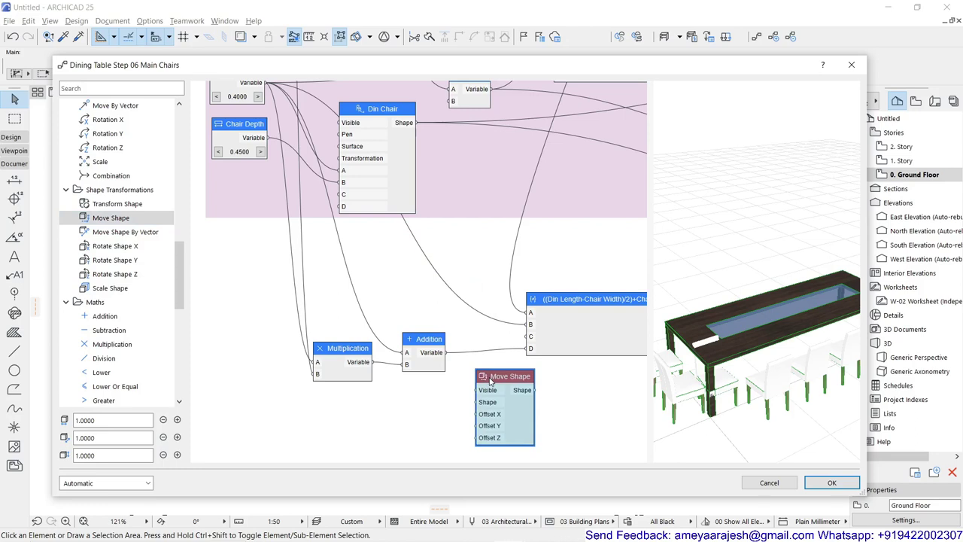
- Replace the Move Shape node with a Rotate Shape Z node below the offset expression node and feed it the Din Chair shape
key("Delete")
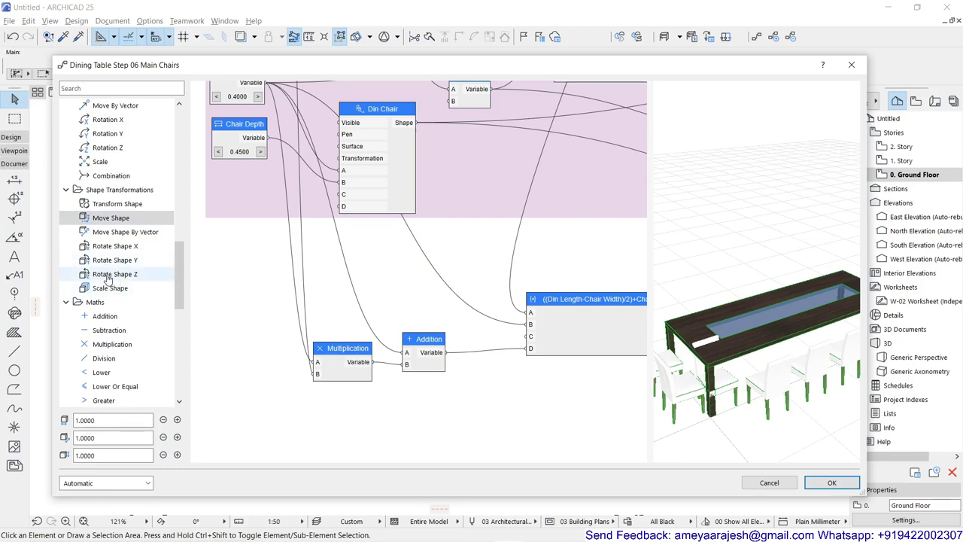
double_click(113, 274)
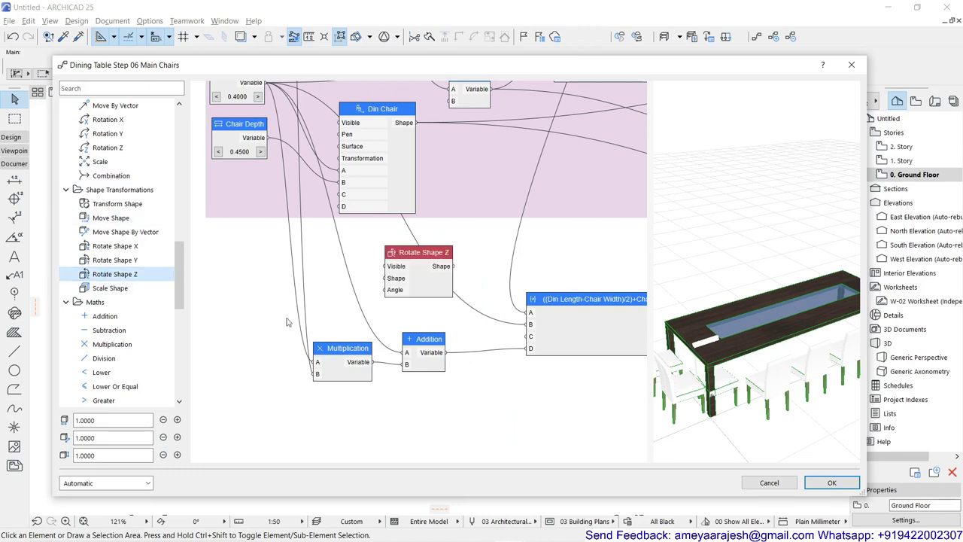
left_click(432, 261)
left_click_drag(431, 262, 504, 391)
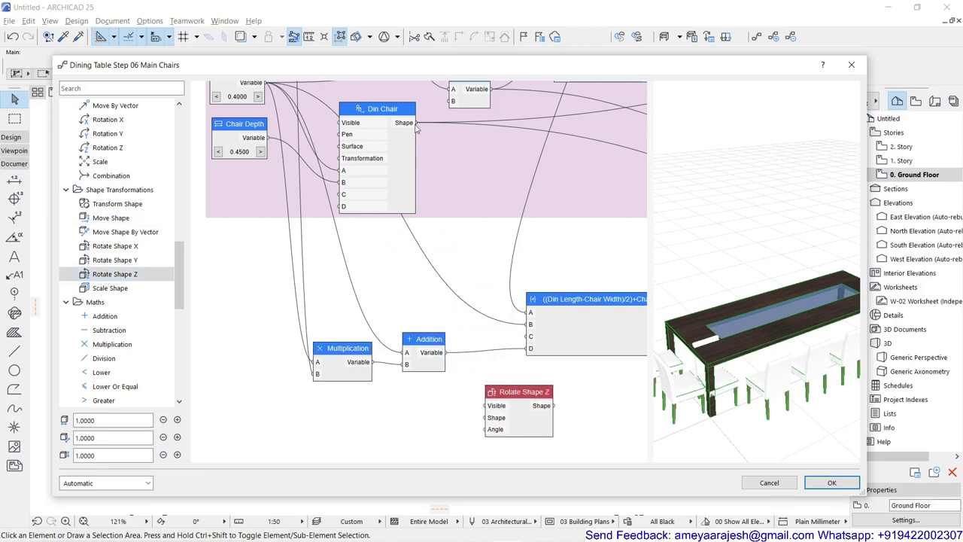
left_click_drag(419, 124, 485, 422)
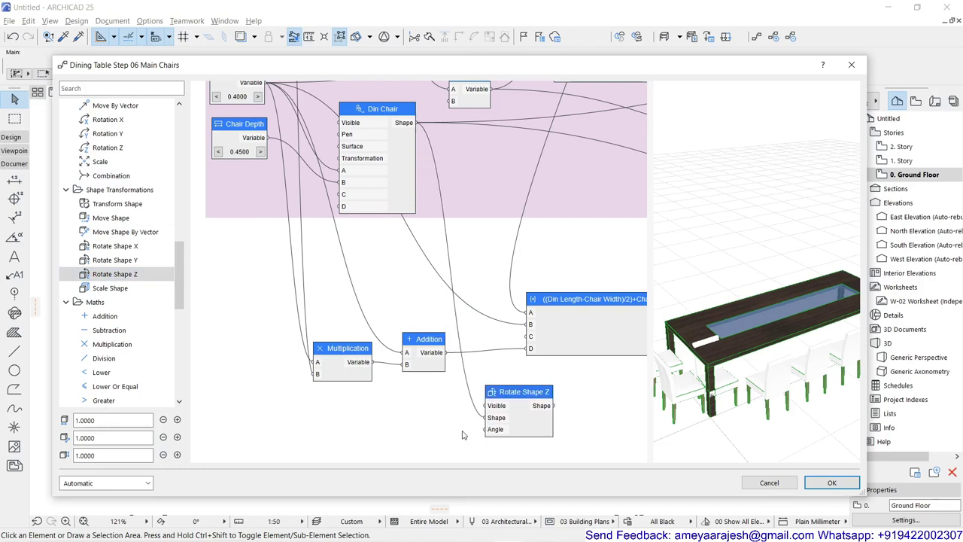
- Add an Angle node below the Multiplication node and connect it to the Angle input of Rotate Shape Z
double_click(365, 448)
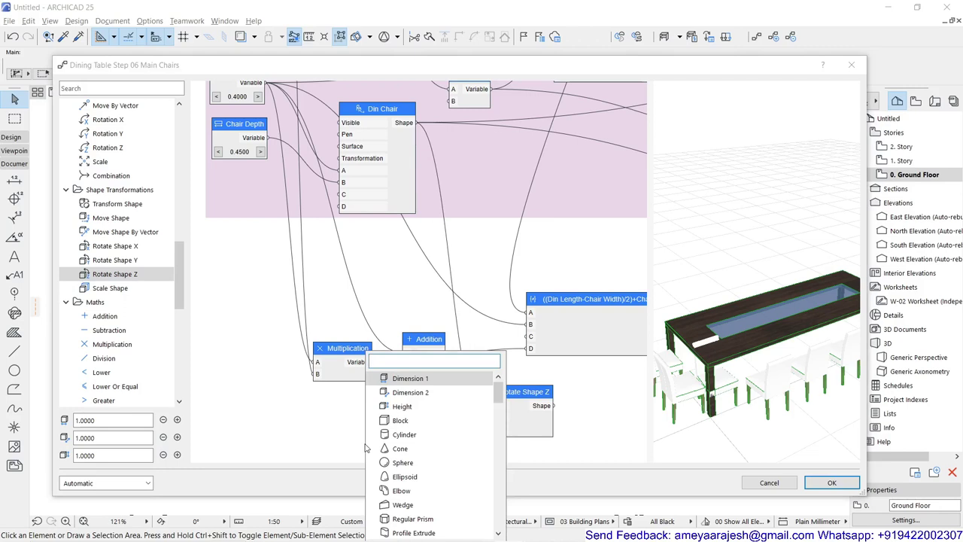
type("angl")
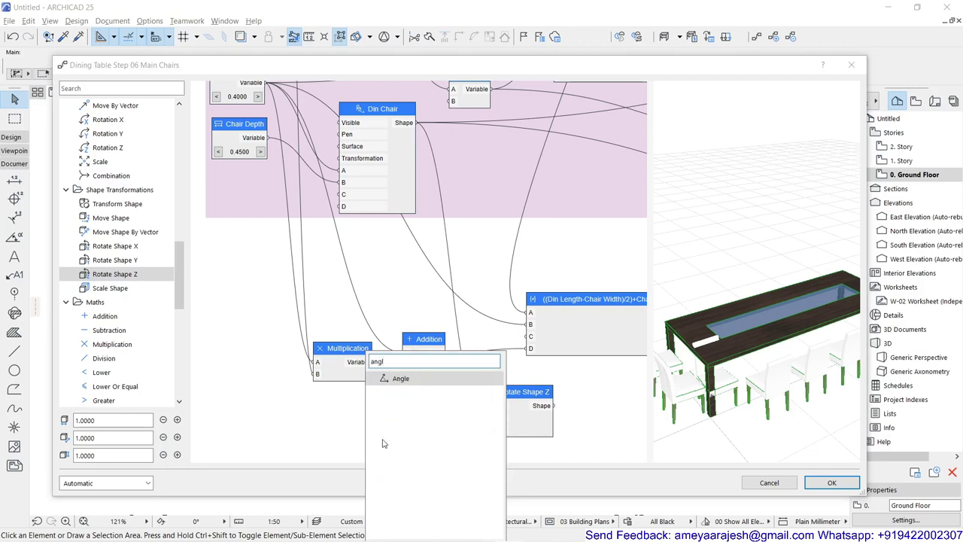
left_click(399, 379)
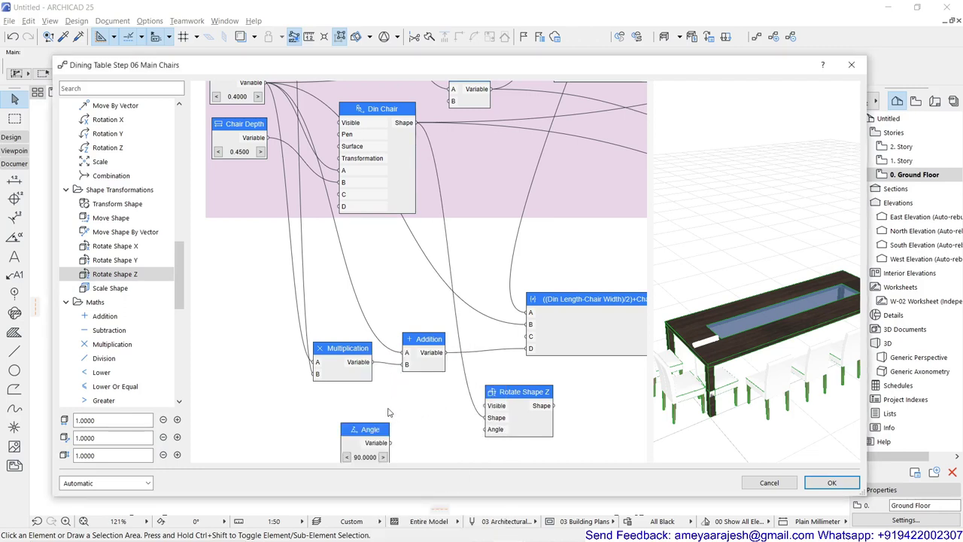
left_click_drag(390, 443, 488, 430)
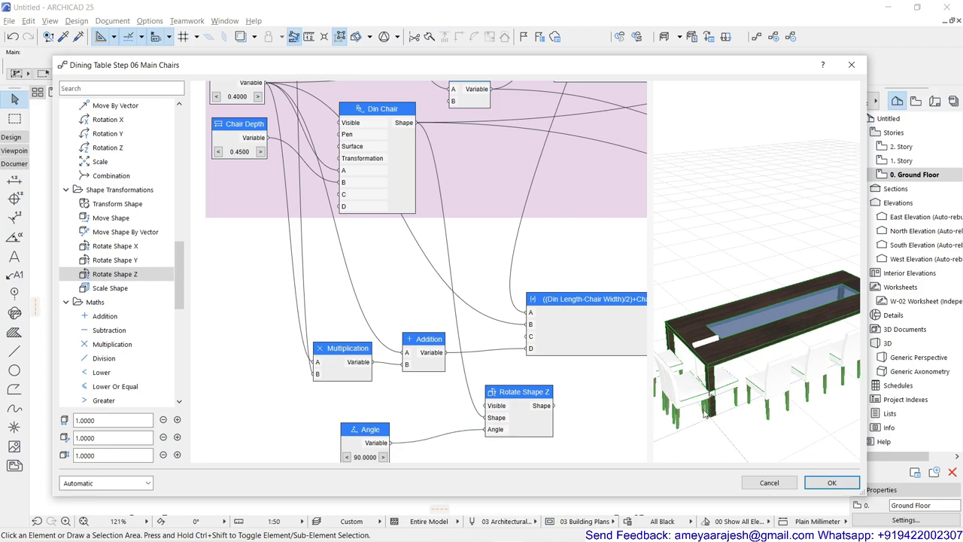
- Set the Angle node feeding Rotate Shape Z to 180 degrees
left_click_drag(725, 409, 838, 279)
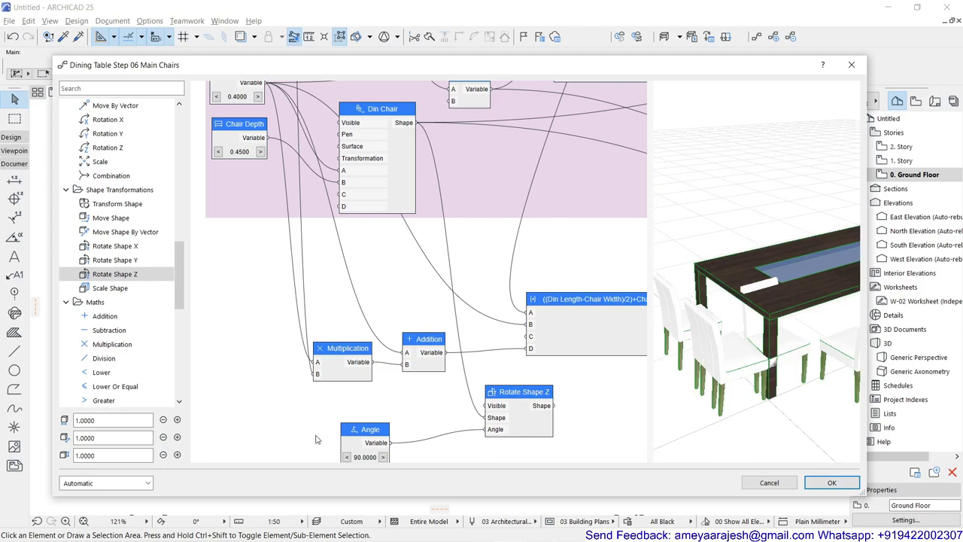
left_click(383, 458)
left_click(383, 458)
left_click(383, 458)
left_click(383, 457)
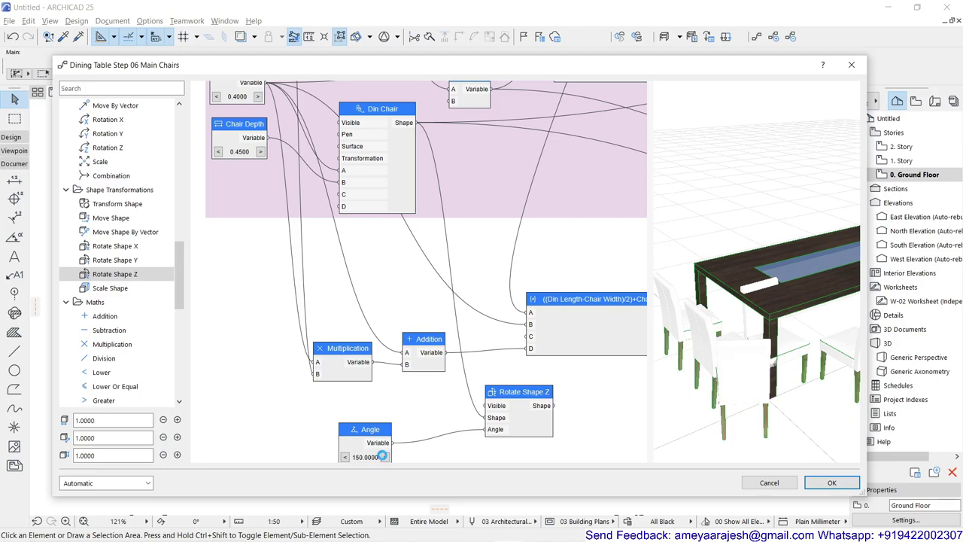
left_click(383, 457)
left_click(384, 457)
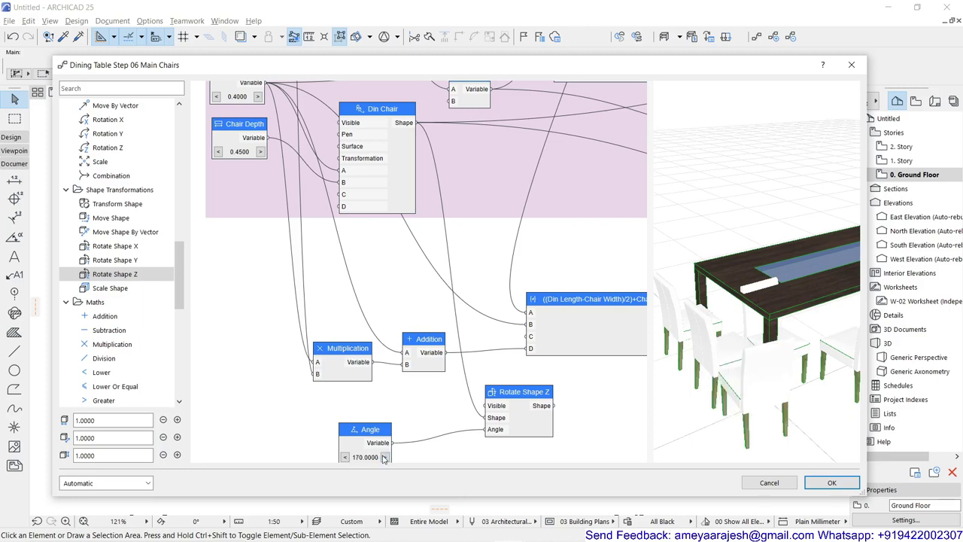
left_click(383, 458)
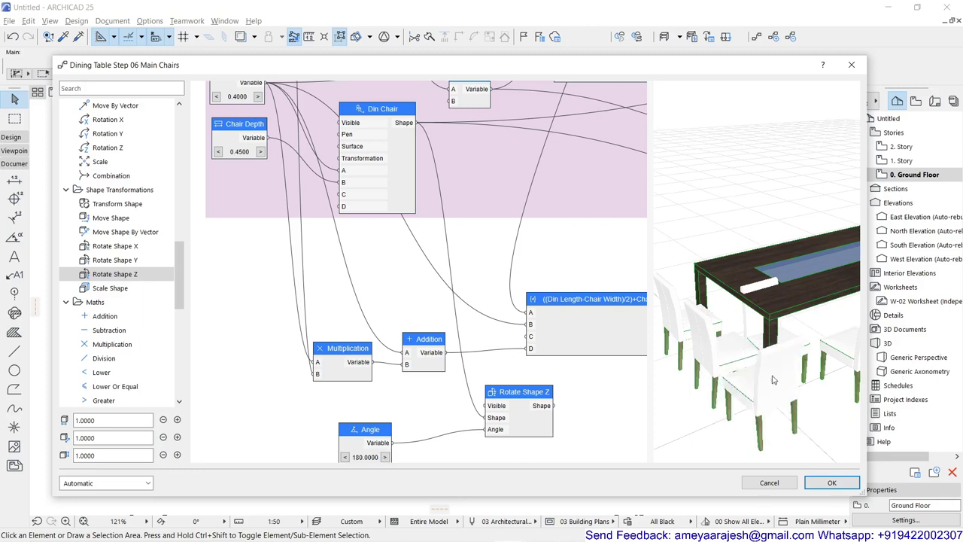
- Examine the rotated chair in the 3D preview and check the angle setting of the main chairs' Rotation Z node
scroll(338, 280, "down", 2)
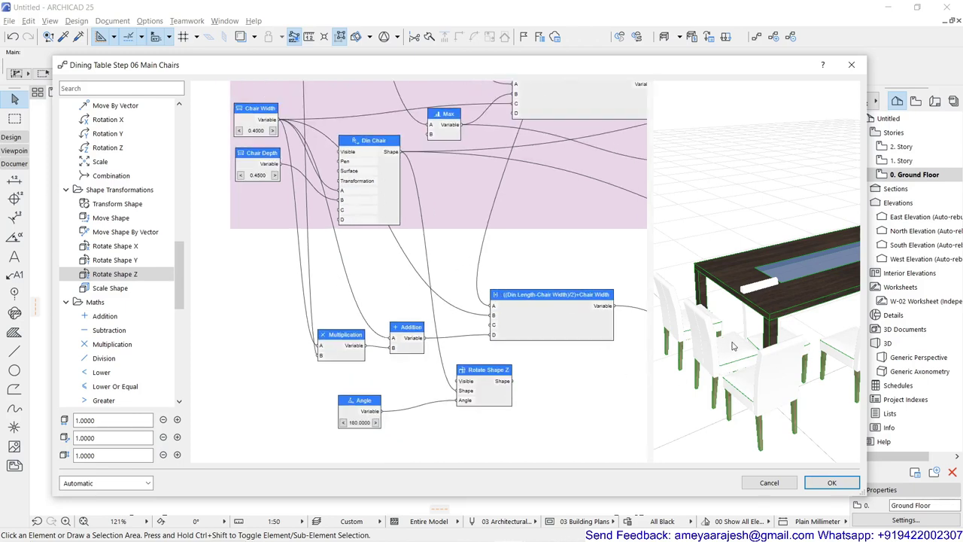
left_click_drag(788, 346, 723, 396)
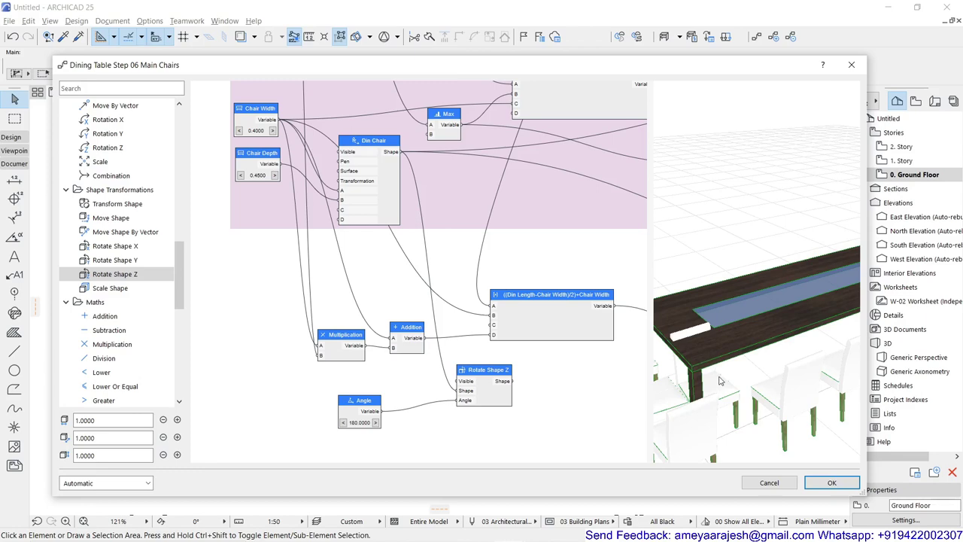
left_click_drag(720, 366, 790, 351)
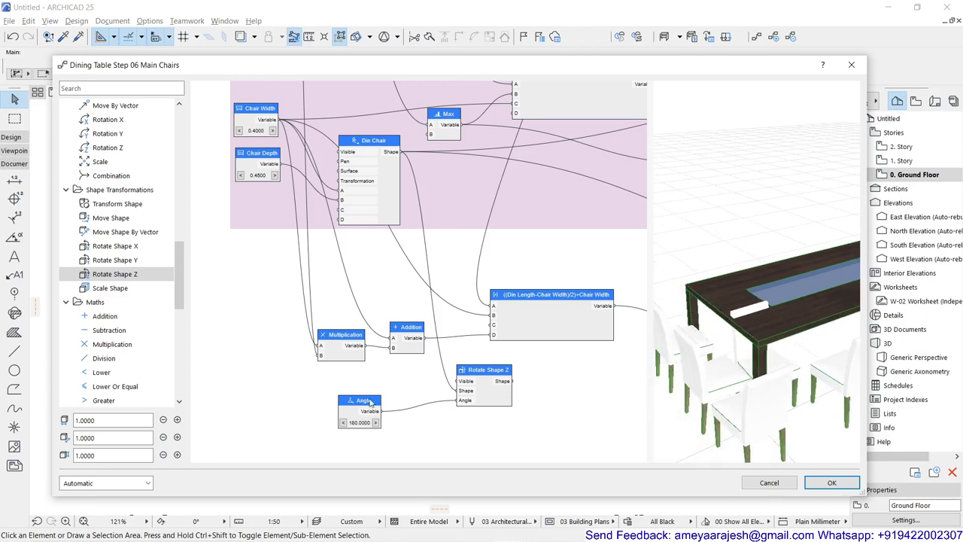
middle_click_drag(606, 337, 310, 398)
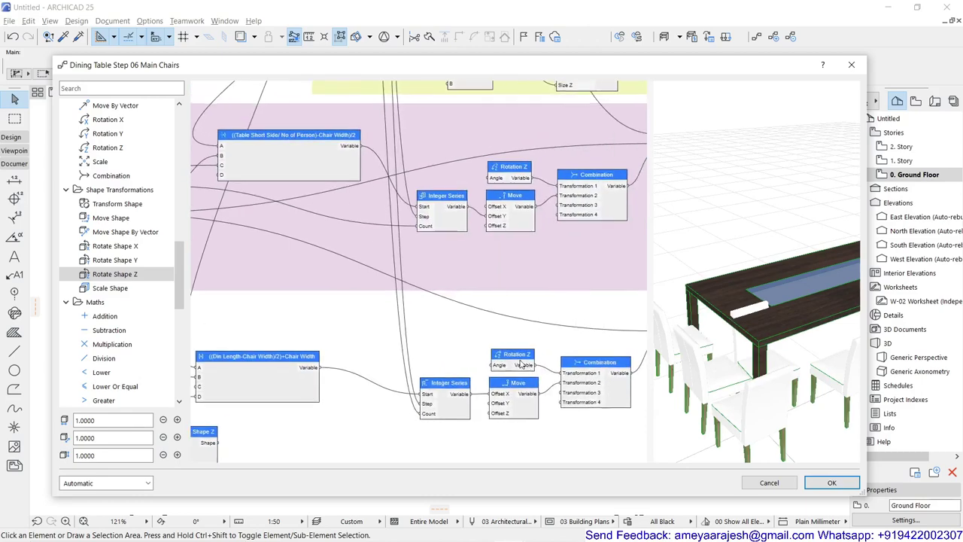
scroll(521, 364, "up", 1)
middle_click_drag(521, 364, 431, 341)
double_click(415, 337)
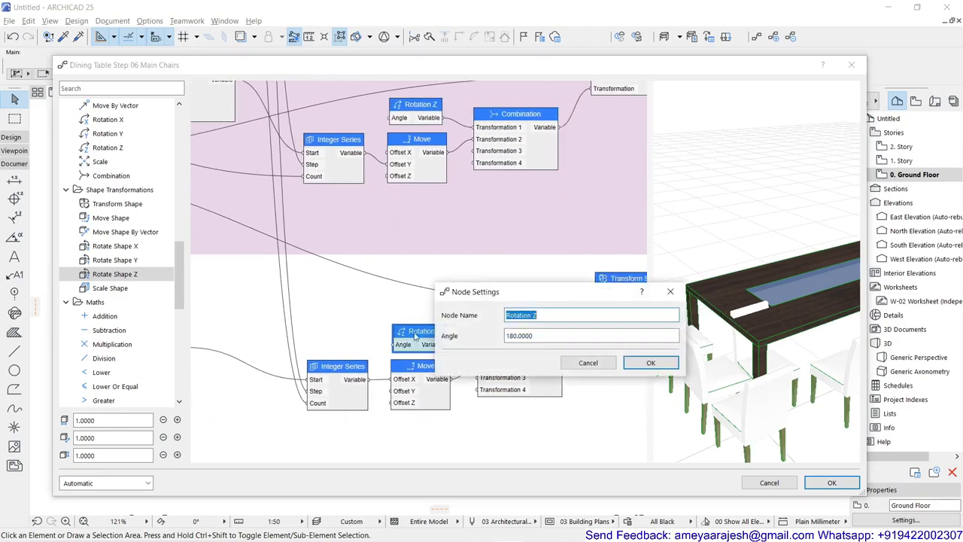
left_click(588, 363)
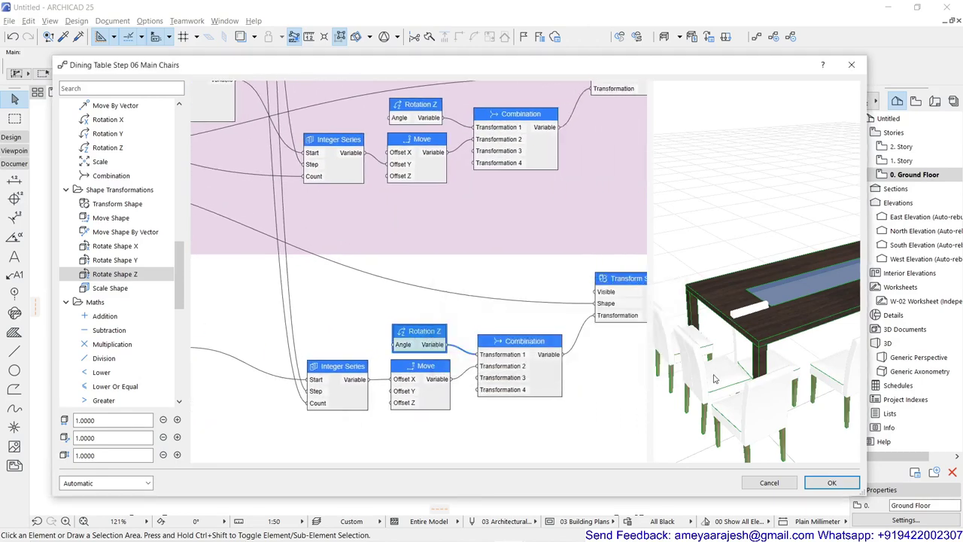
- Examine the rotated chair's position at the table corner from above and return to the Rotate Shape Z node
scroll(659, 413, "up", 2)
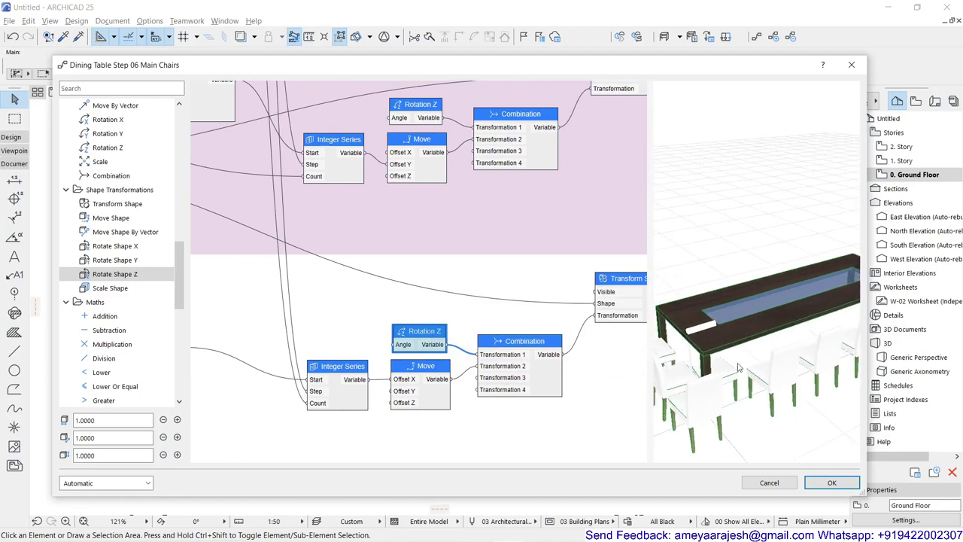
left_click_drag(749, 365, 734, 382)
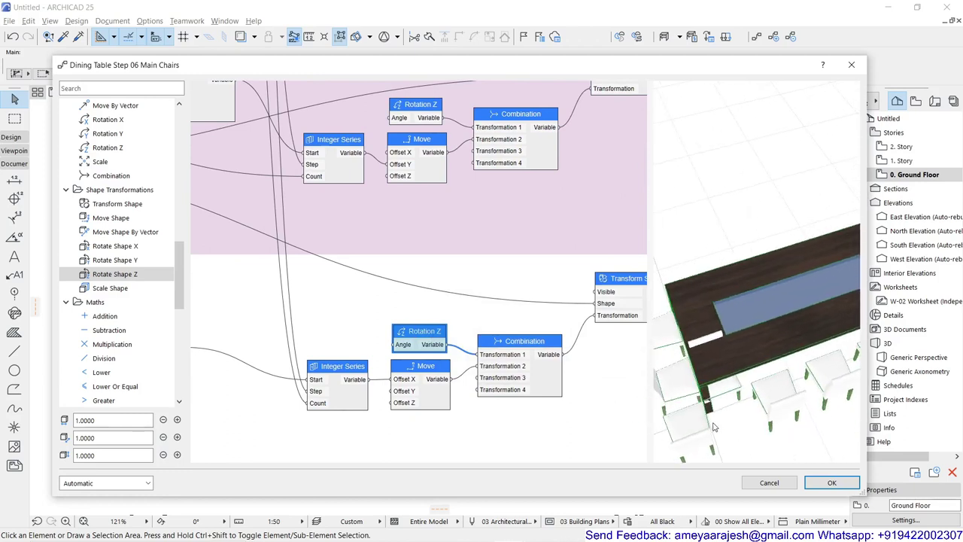
mouse_move(715, 428)
left_mouse_down()
mouse_move(724, 443)
mouse_move(714, 410)
left_mouse_up()
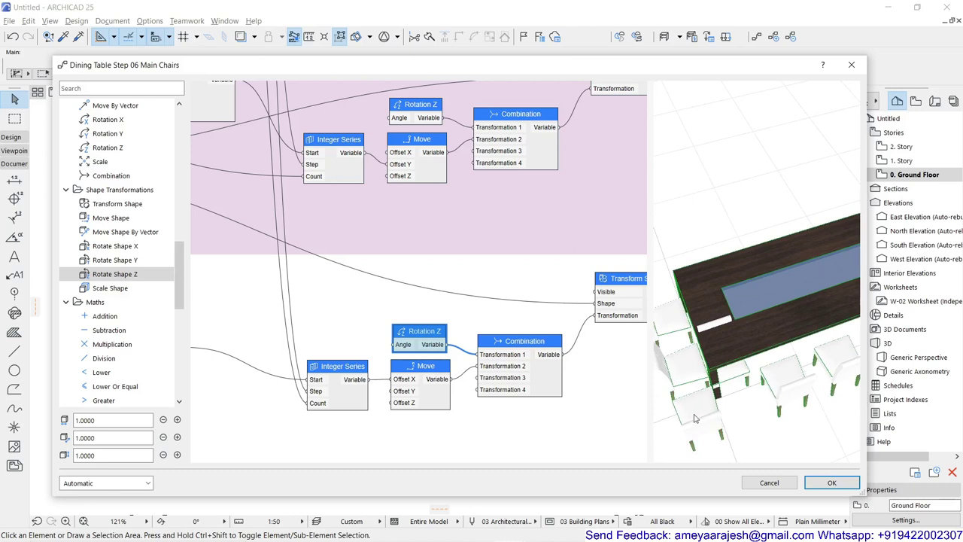
middle_click_drag(432, 419, 585, 338)
middle_click_drag(384, 336, 536, 308)
middle_click_drag(367, 318, 427, 348)
middle_click_drag(513, 299, 486, 319)
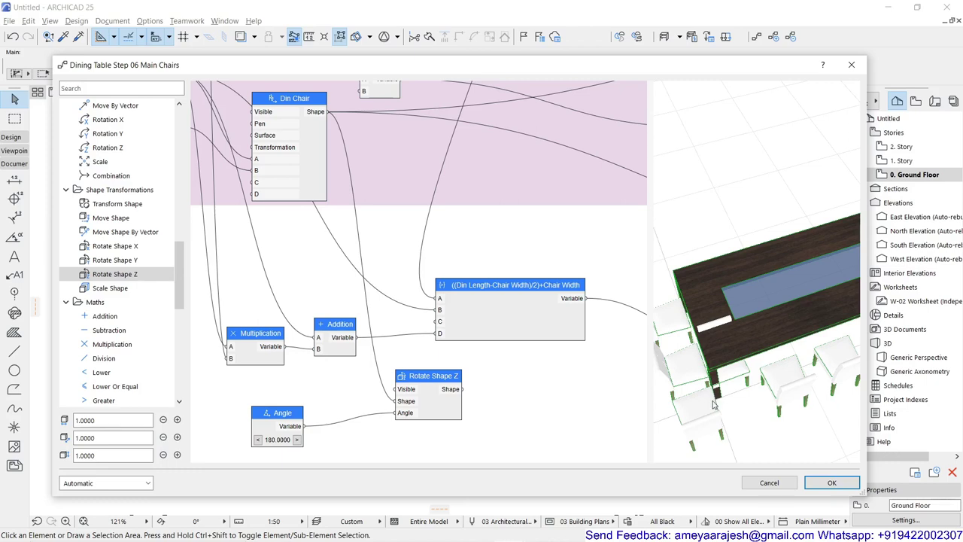
- Add a Move Shape node beside Rotate Shape Z, feed it the rotated shape and connect Chair Width to Offset X
left_click_drag(346, 407, 385, 378)
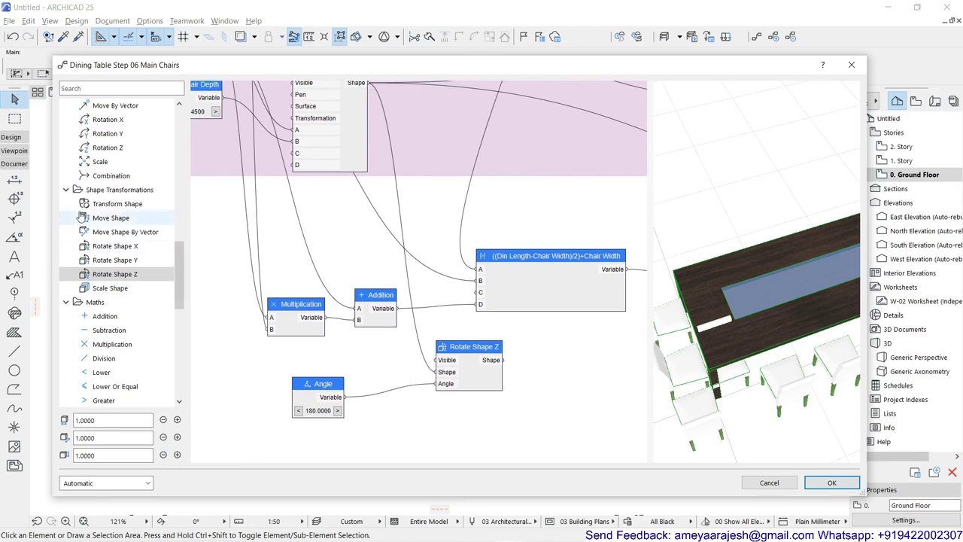
double_click(100, 217)
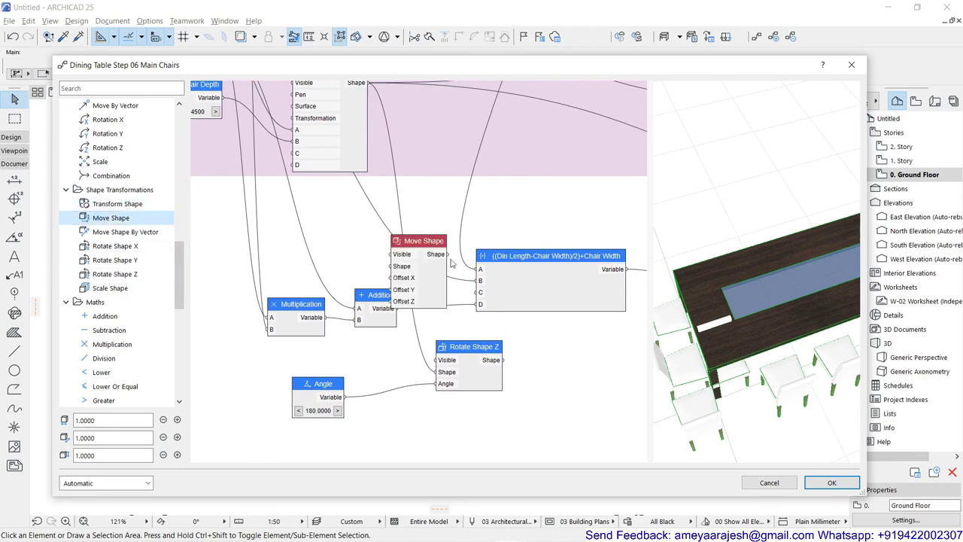
left_click_drag(416, 241, 572, 349)
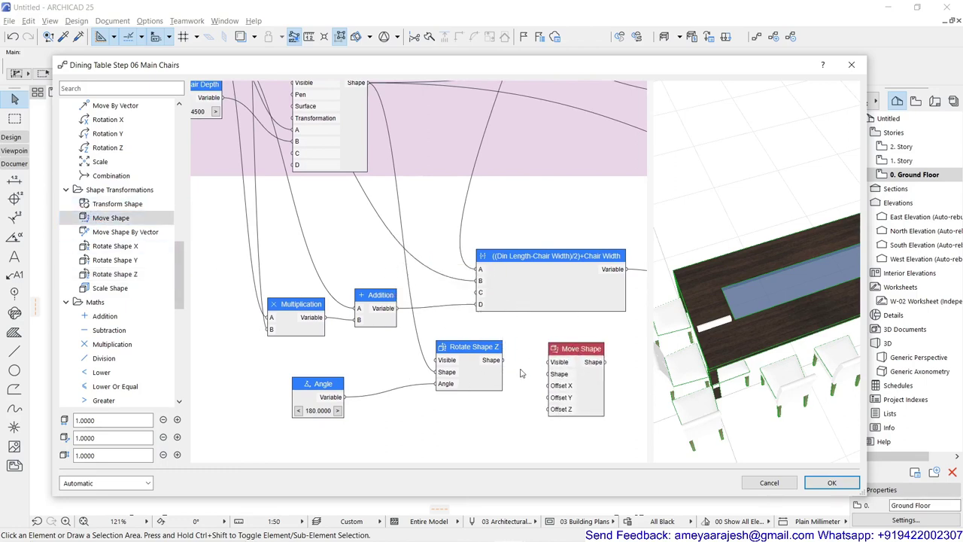
left_click_drag(504, 362, 548, 374)
scroll(425, 431, "down", 2)
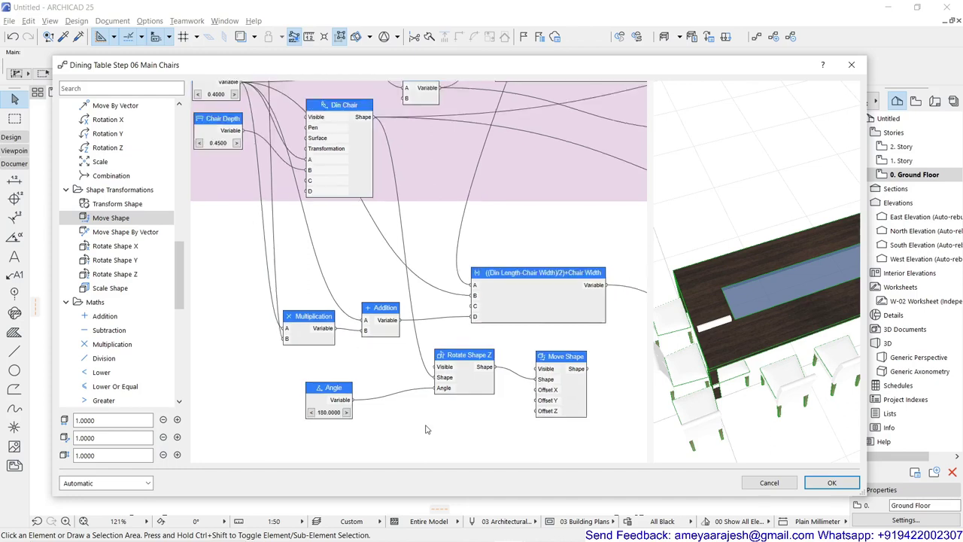
left_click_drag(259, 119, 526, 393)
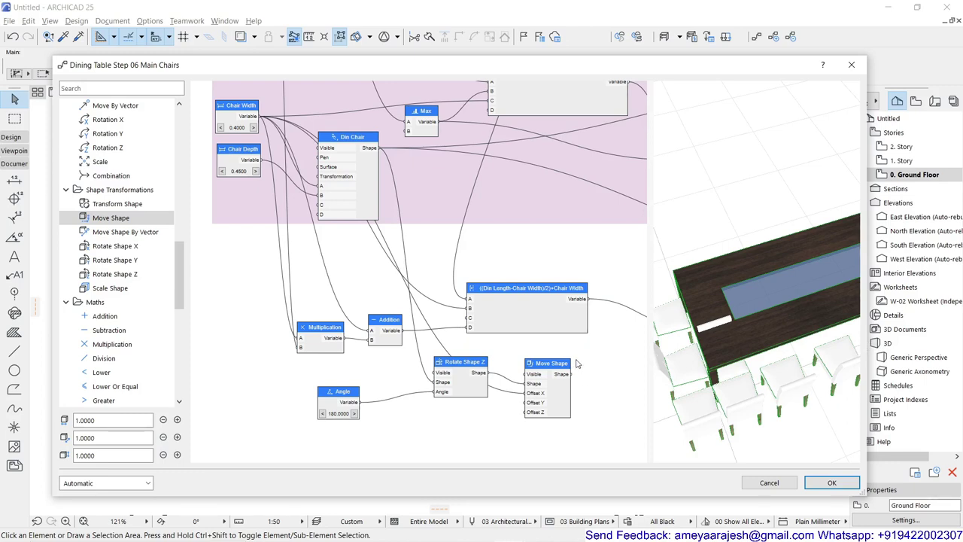
- Delete the Angle, Rotate Shape Z and Move Shape nodes below the main chair offset expression
left_click_drag(582, 364, 316, 432)
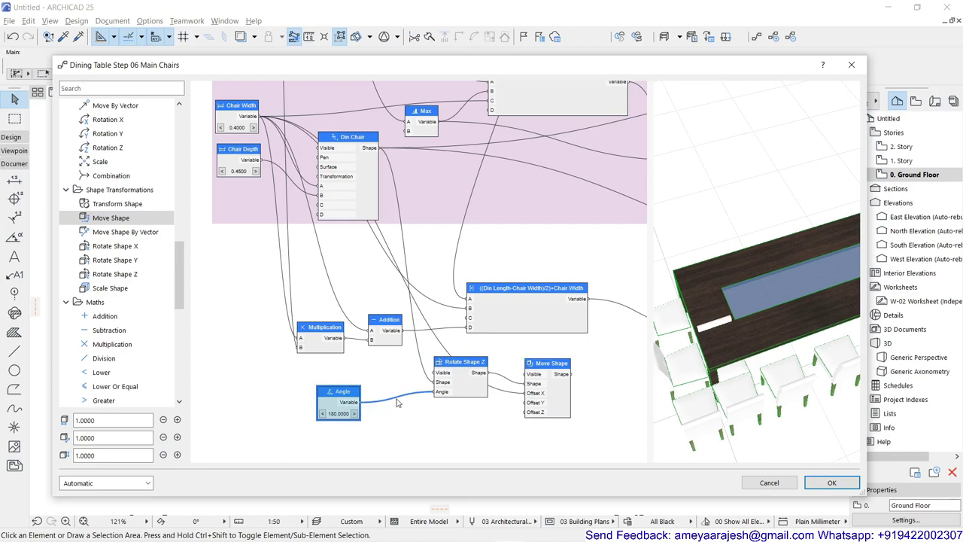
left_click(450, 366, "shift")
left_click(535, 368, "shift")
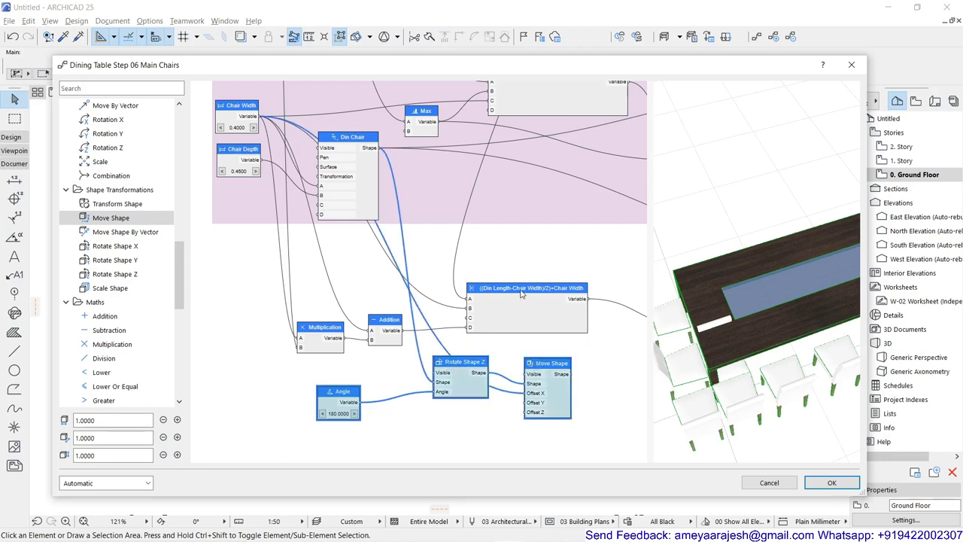
key("Delete")
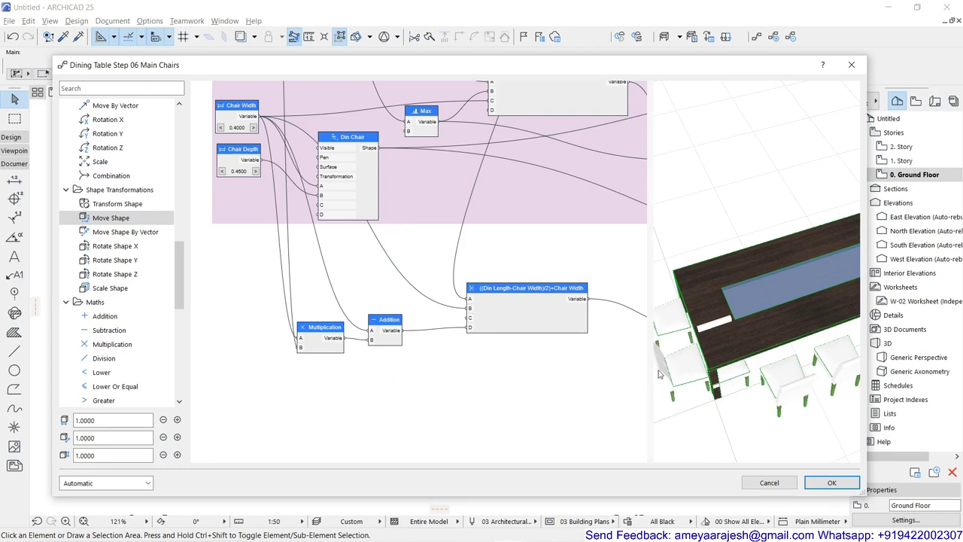
- Examine the main chair offset expression's inputs and the Per Person Length value in the Parameters Group
scroll(506, 315, "up", 2)
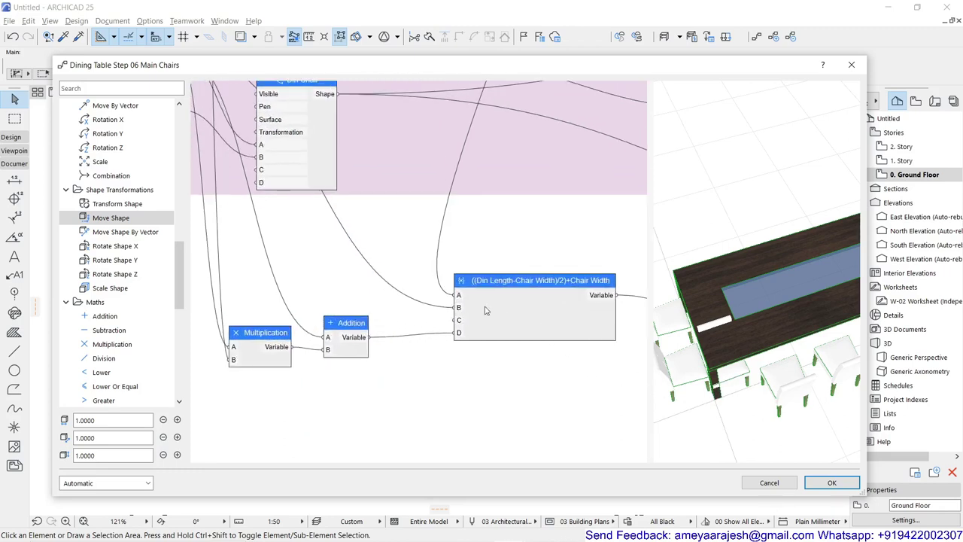
middle_click_drag(485, 310, 504, 305)
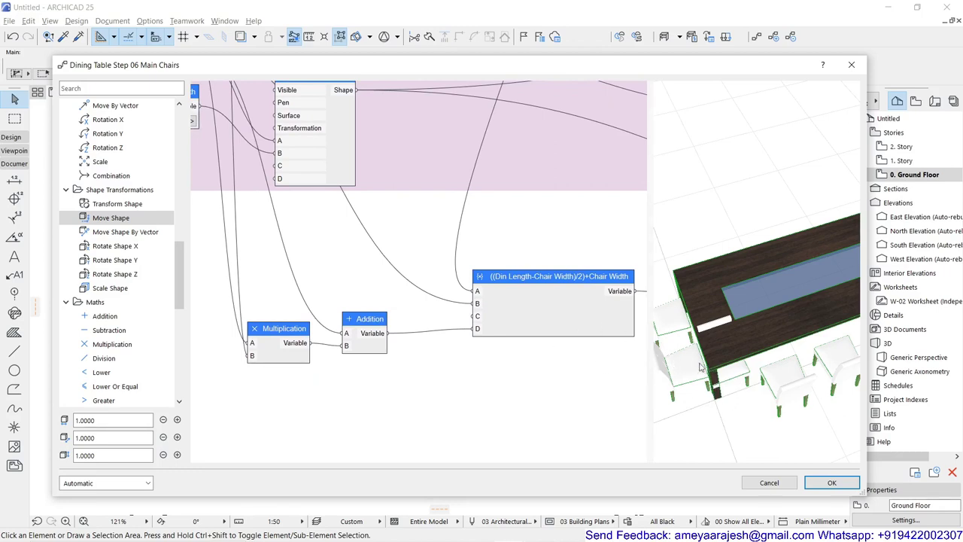
scroll(485, 352, "down", 2)
middle_click_drag(402, 275, 535, 366)
scroll(397, 214, "up", 8)
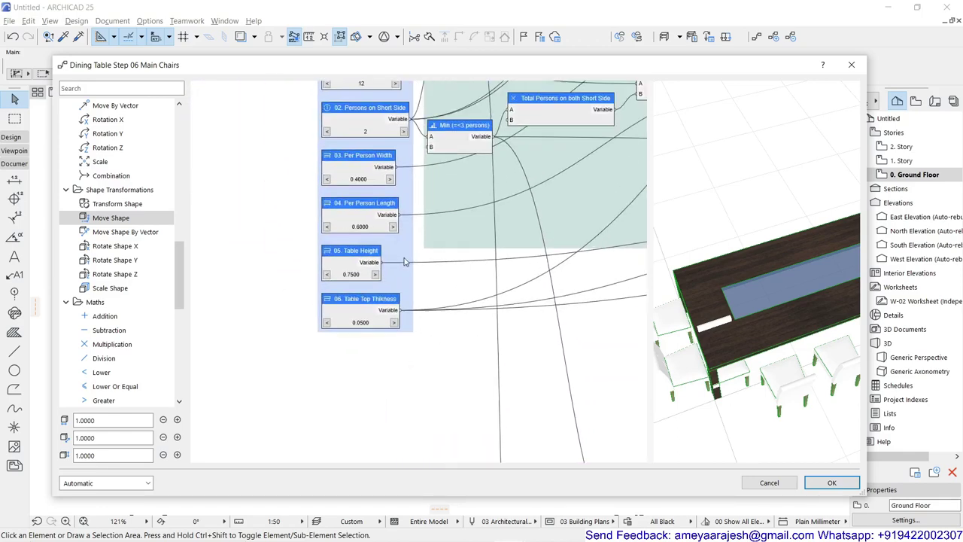
scroll(378, 192, "up", 1)
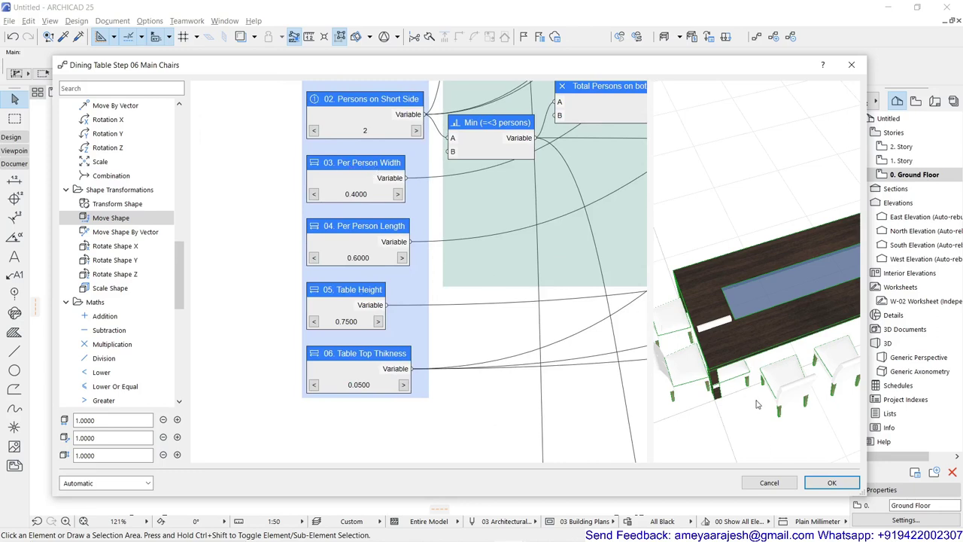
scroll(376, 316, "down", 5)
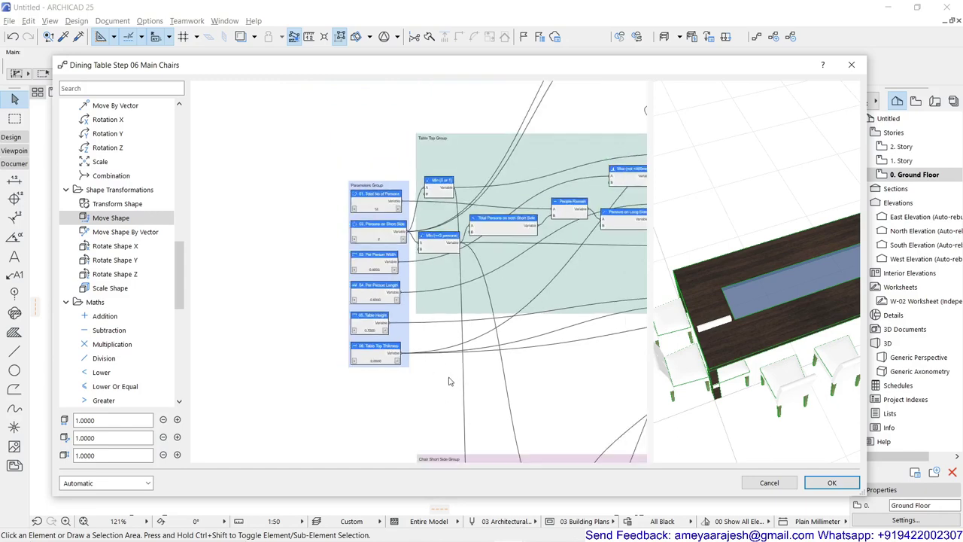
- Switch to the Side Chairs Offset worksheet and extend the long-side chair dimension chain to the corner of the multiple-side-chair table
scroll(497, 377, "down", 4)
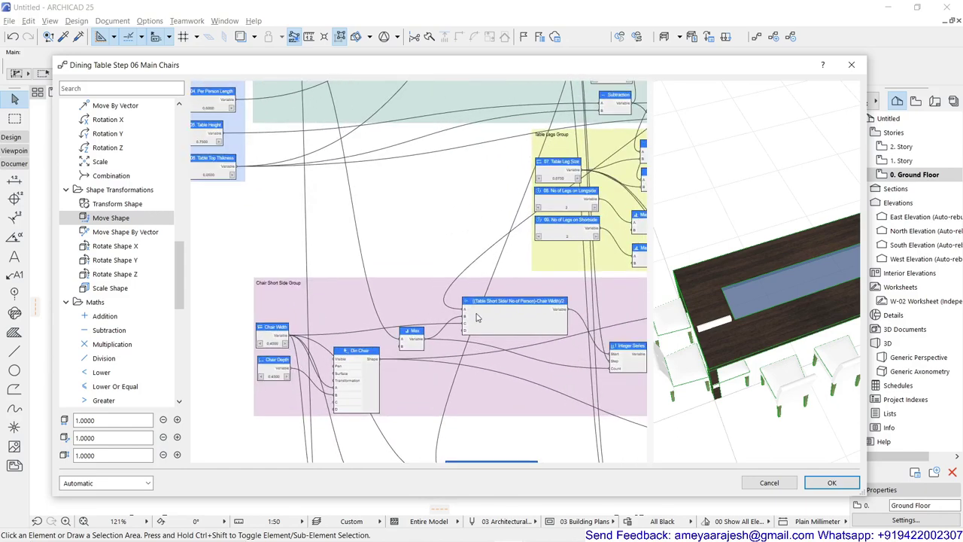
scroll(477, 369, "up", 4)
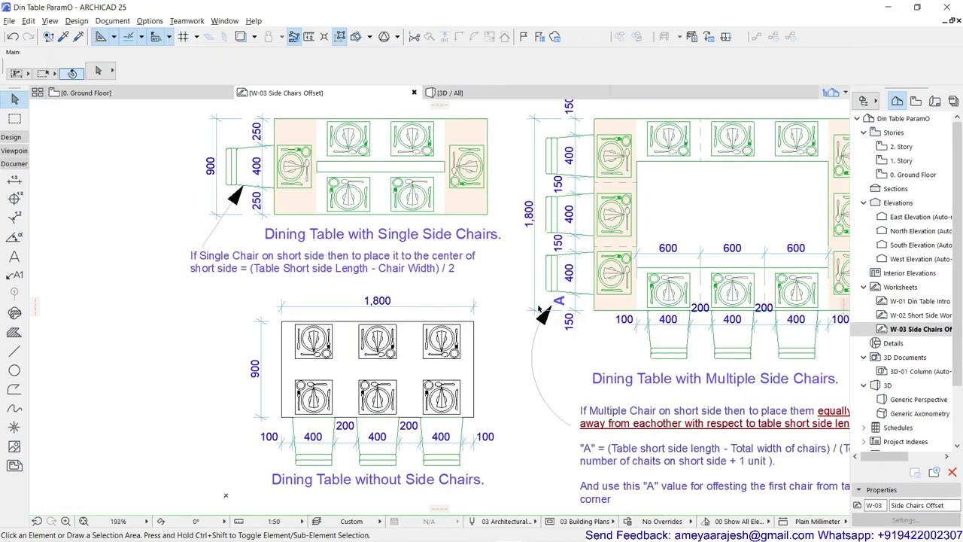
scroll(655, 325, "up", 3)
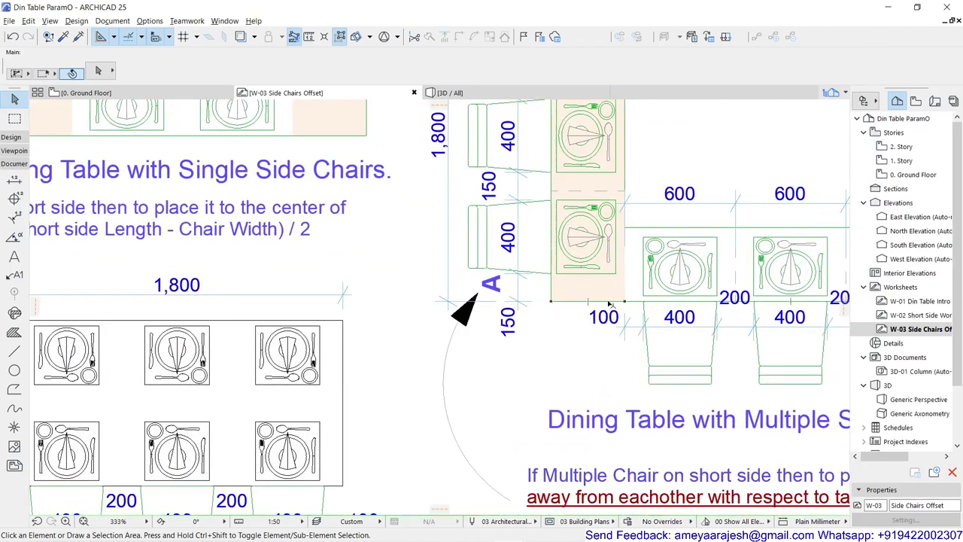
left_click(652, 328)
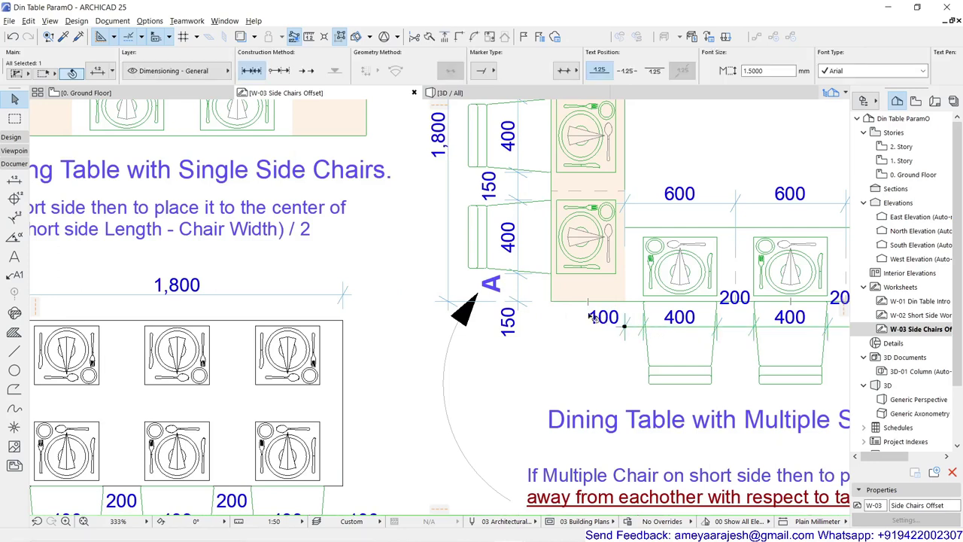
left_click(549, 324)
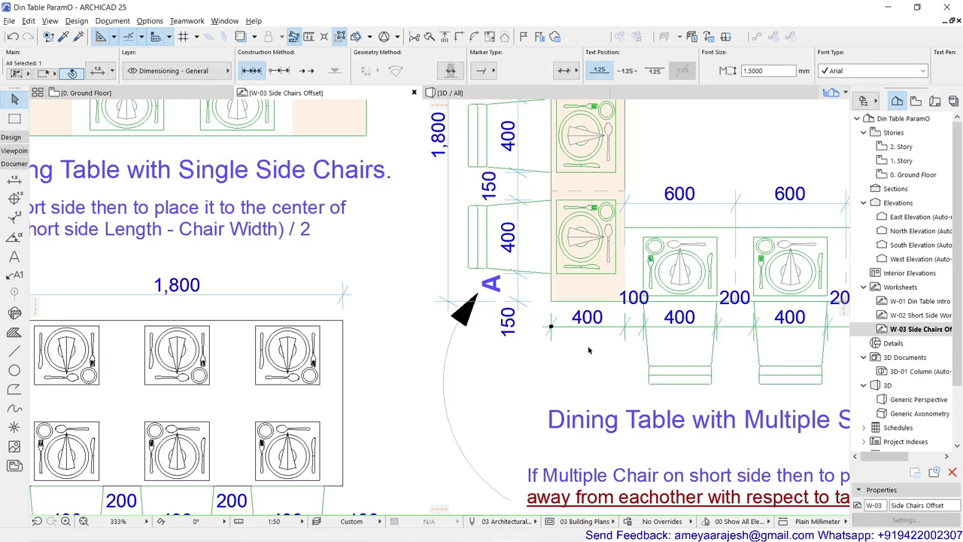
key("Escape")
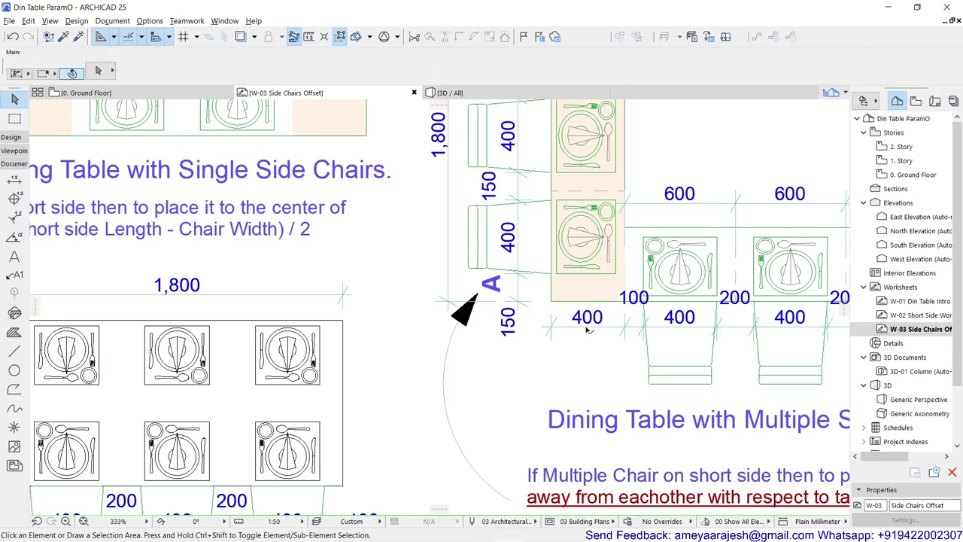
scroll(579, 347, "down", 4)
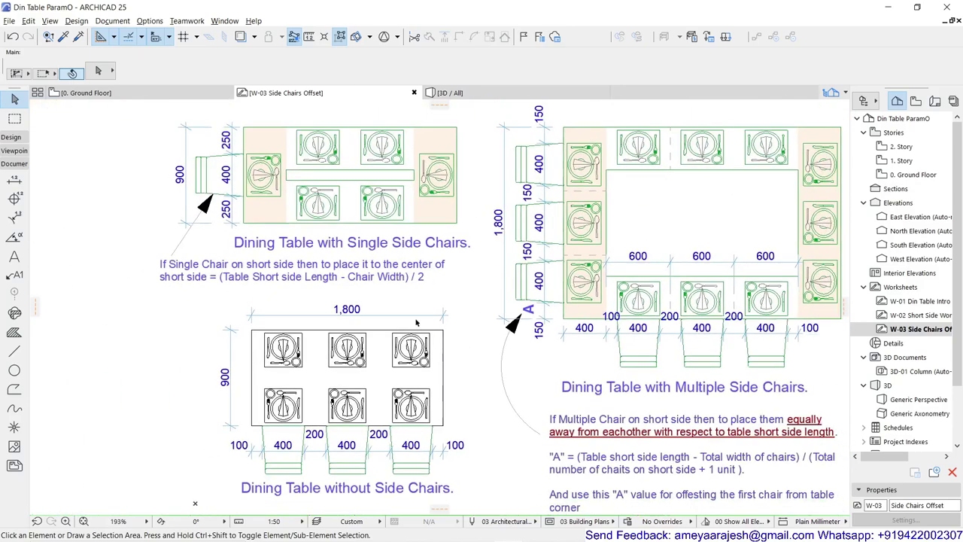
- Review the per-person dining space dimensions in the Din Table Intro worksheet, and return to the Side Chairs Offset worksheet
double_click(920, 301)
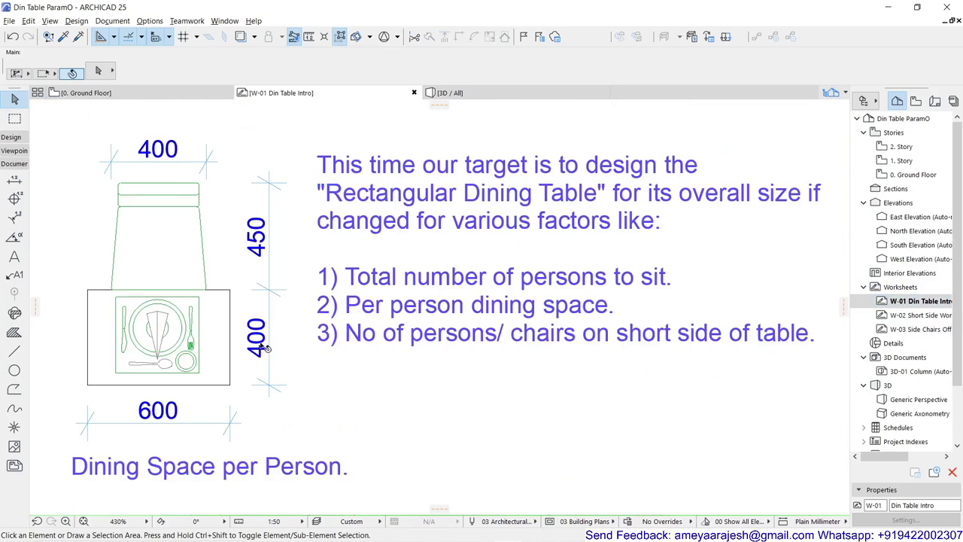
left_click(527, 340)
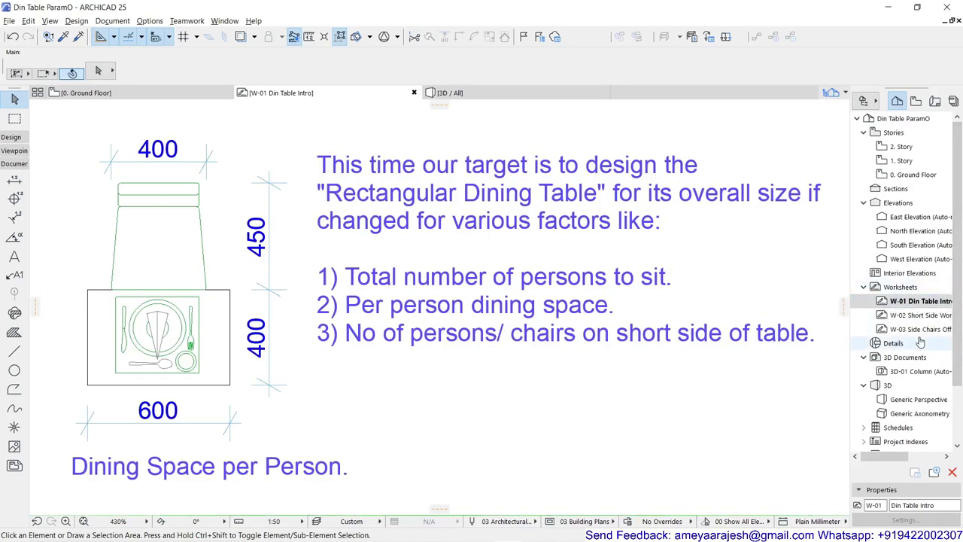
double_click(920, 329)
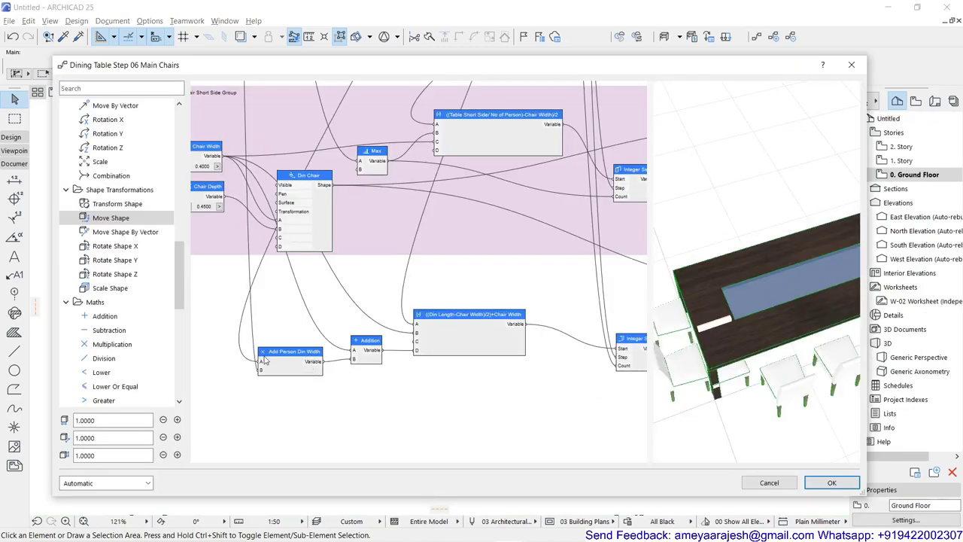
- Back in the PARAM-O graph, select Add Person Din Width and trace its input from the Min (0 or 1) node
scroll(265, 361, "up", 3)
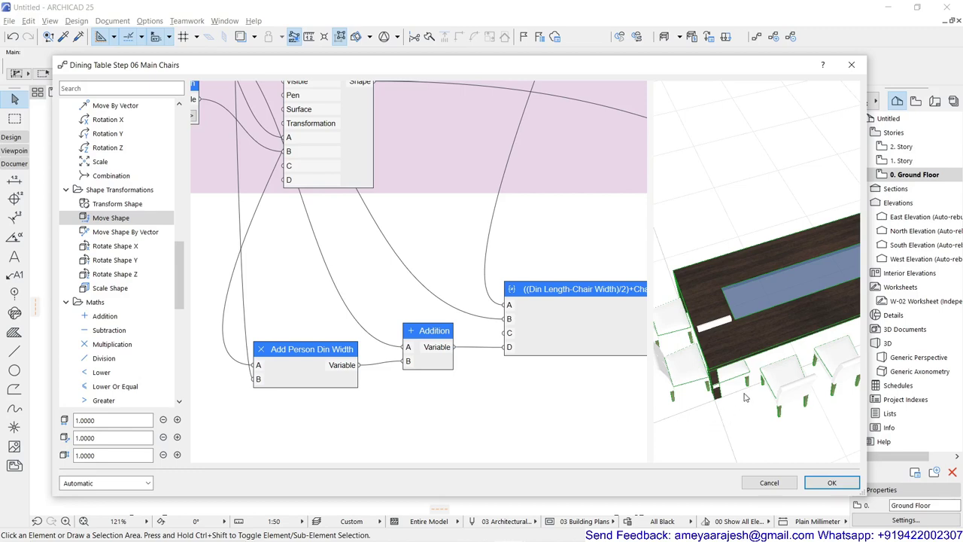
left_click(293, 350)
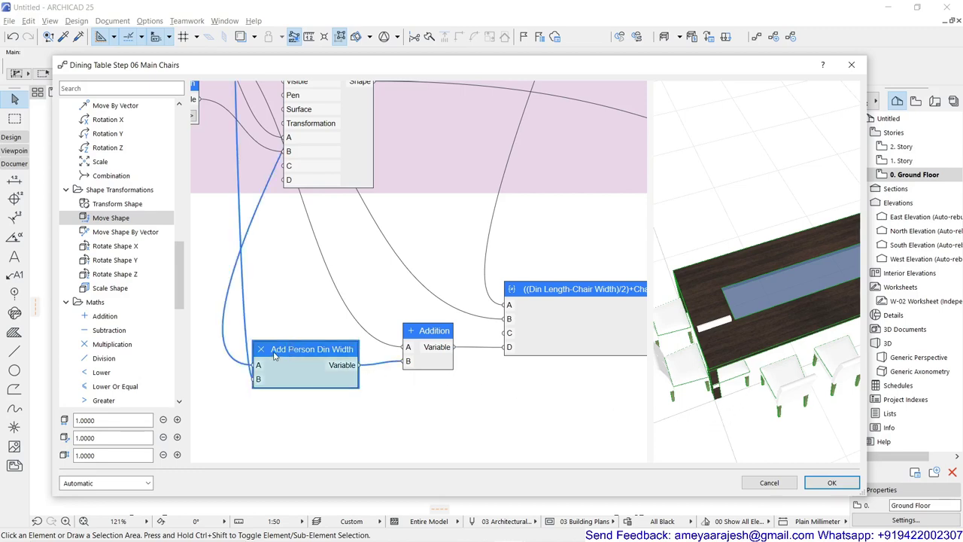
scroll(294, 353, "down", 3)
scroll(316, 248, "up", 10)
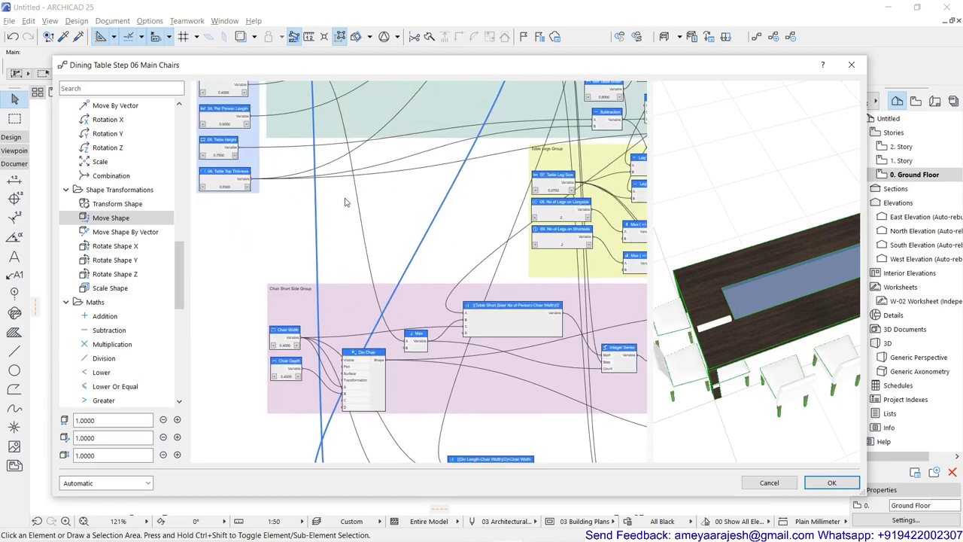
scroll(327, 352, "up", 2)
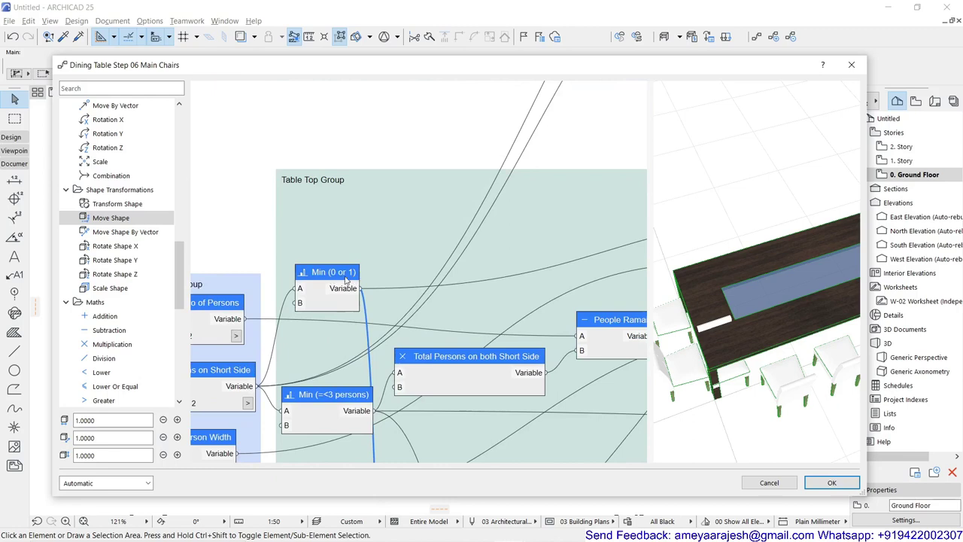
middle_click_drag(268, 372, 355, 354)
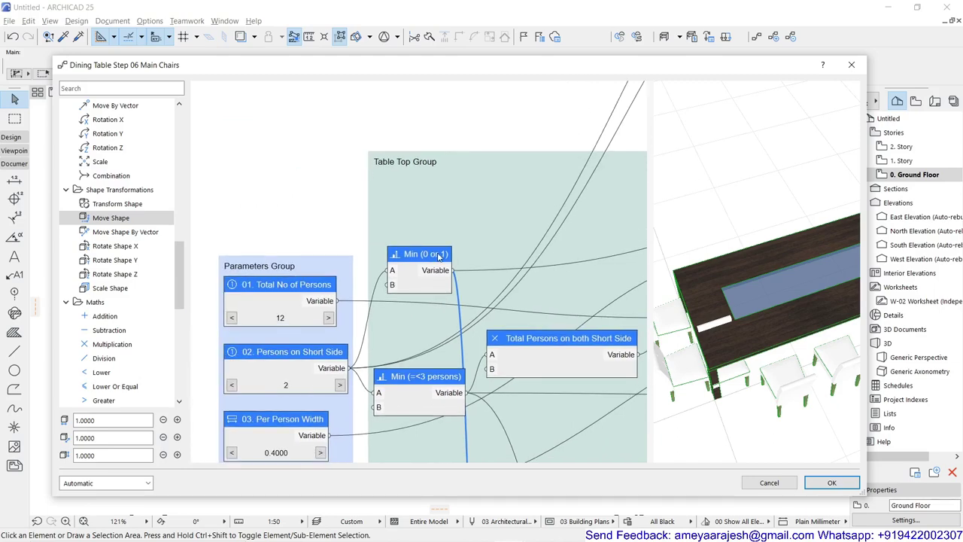
scroll(344, 263, "down", 3)
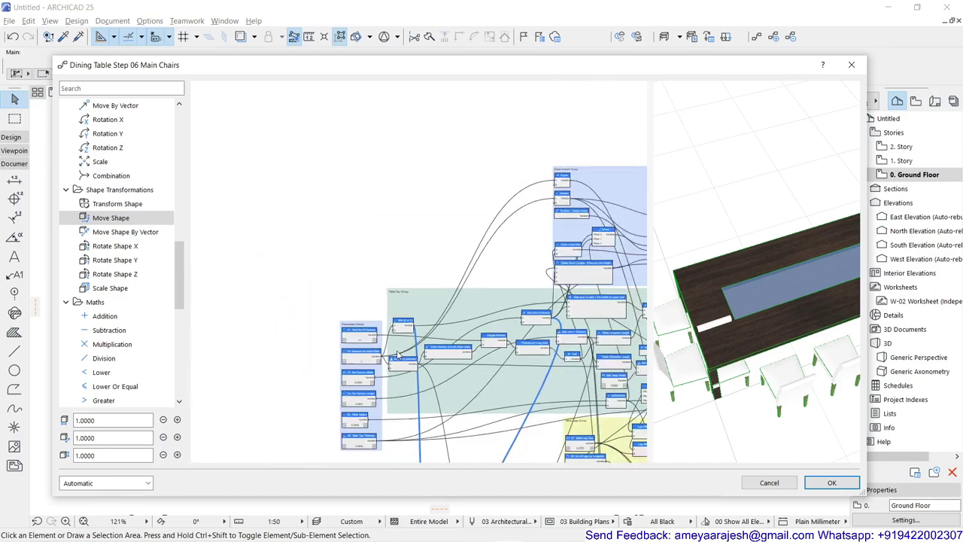
- Trace the other input of Add Person Din Width from the Max (not <400mm) node in the Table Top Group
scroll(331, 329, "down", 2)
middle_click_drag(376, 391, 326, 352)
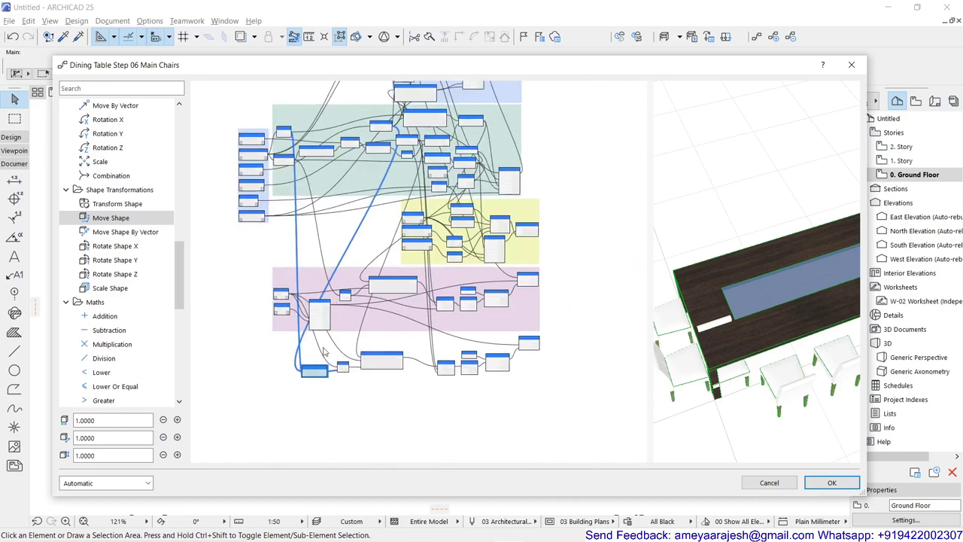
scroll(308, 387, "up", 3)
scroll(305, 387, "up", 2)
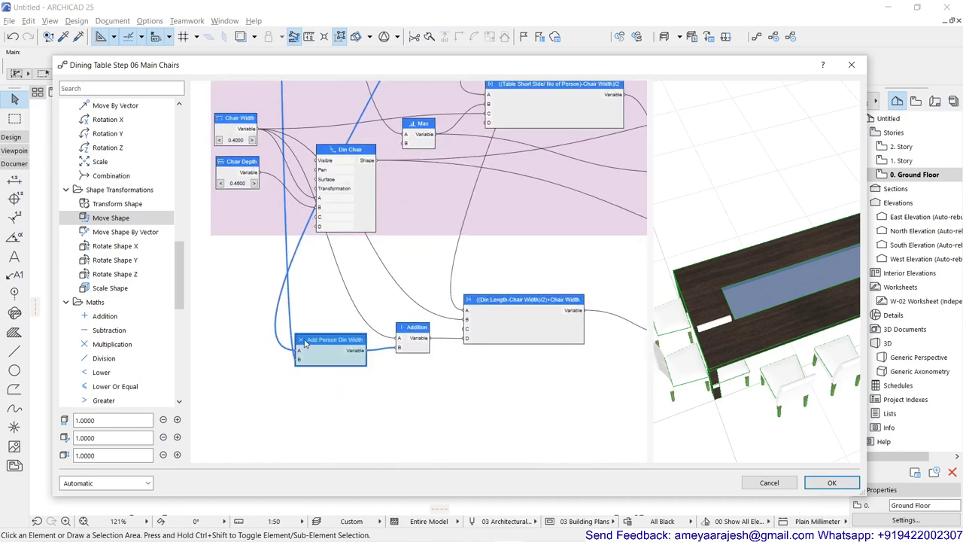
scroll(308, 265, "down", 4)
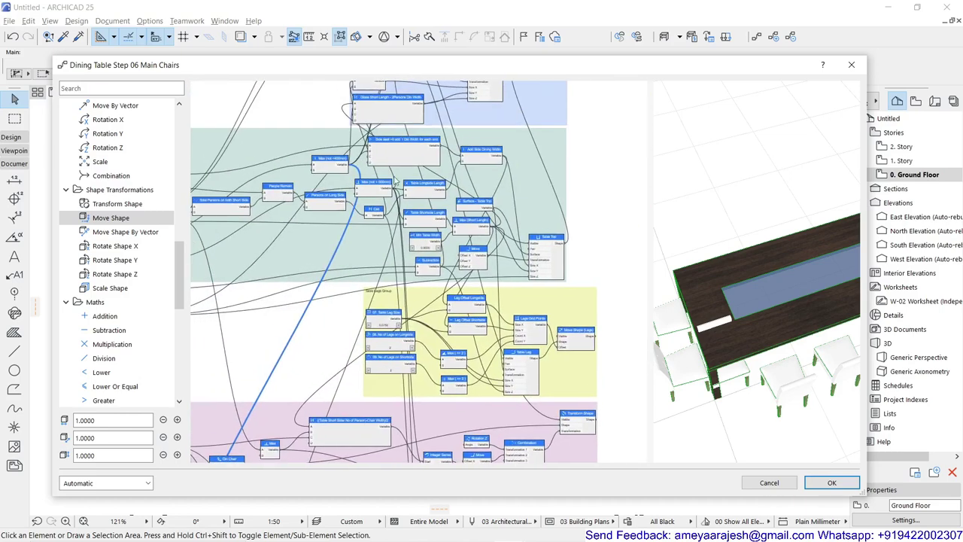
scroll(331, 162, "up", 4)
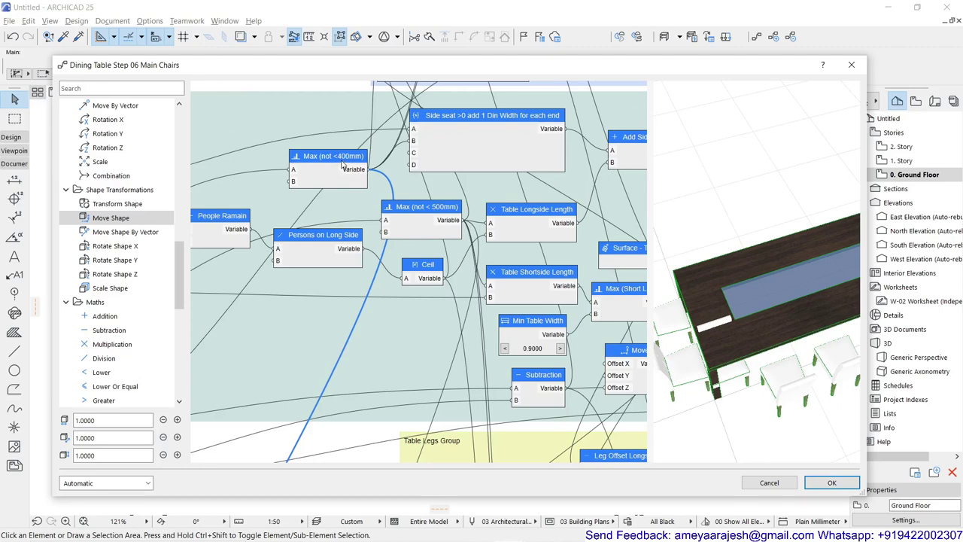
scroll(382, 241, "down", 5)
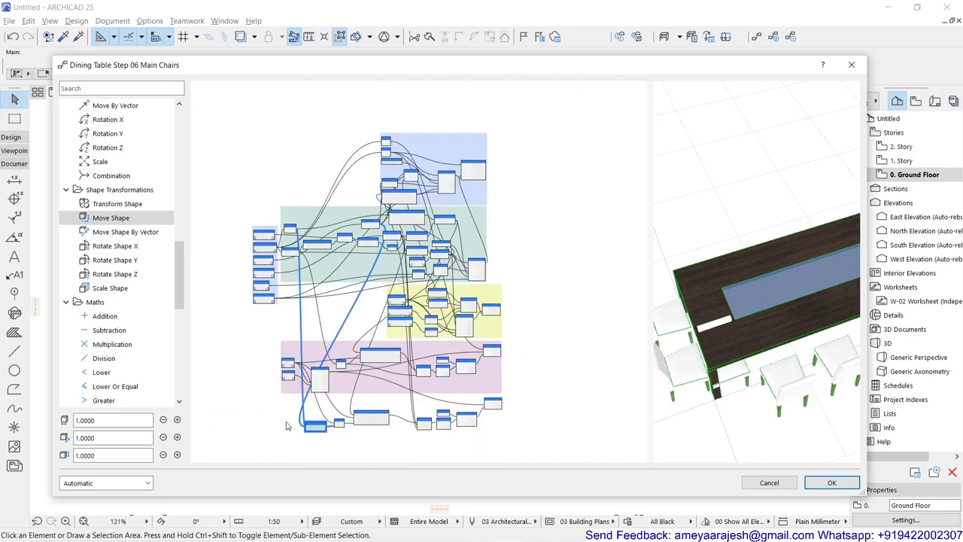
- Examine the Addition node's Chair Width input and the expression settings of the ((Din Length-Chair Width)/2)+Chair Width node
scroll(286, 426, "up", 5)
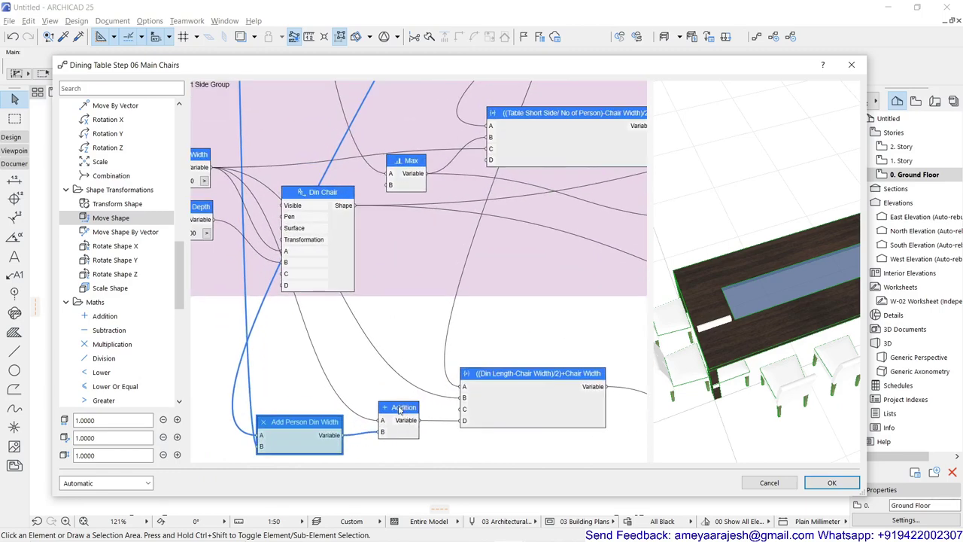
middle_click_drag(301, 338, 404, 374)
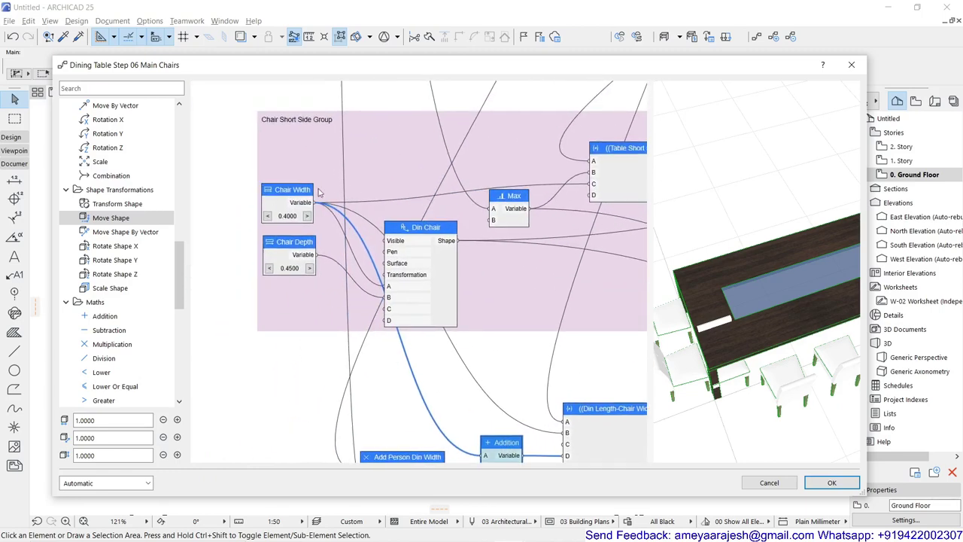
middle_click_drag(465, 310, 260, 176)
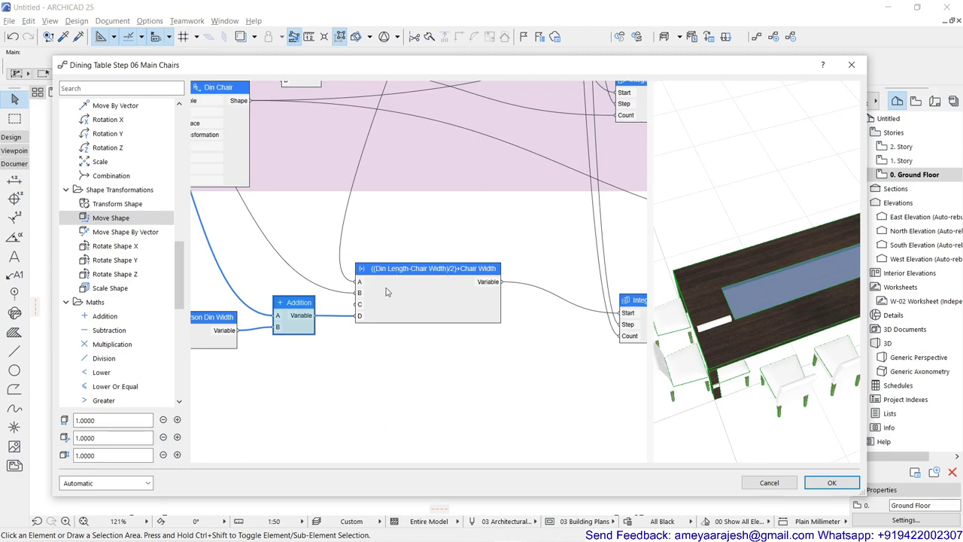
double_click(444, 270)
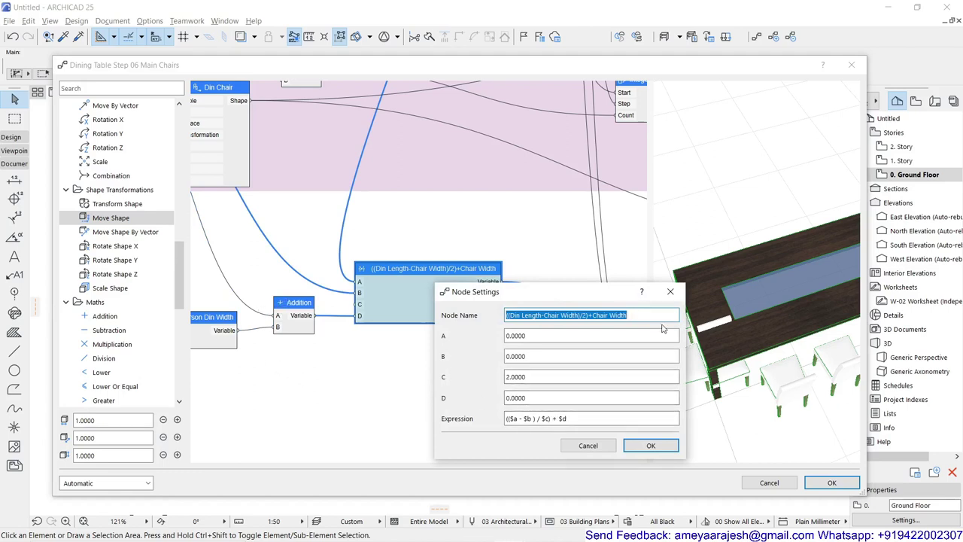
left_click(606, 446)
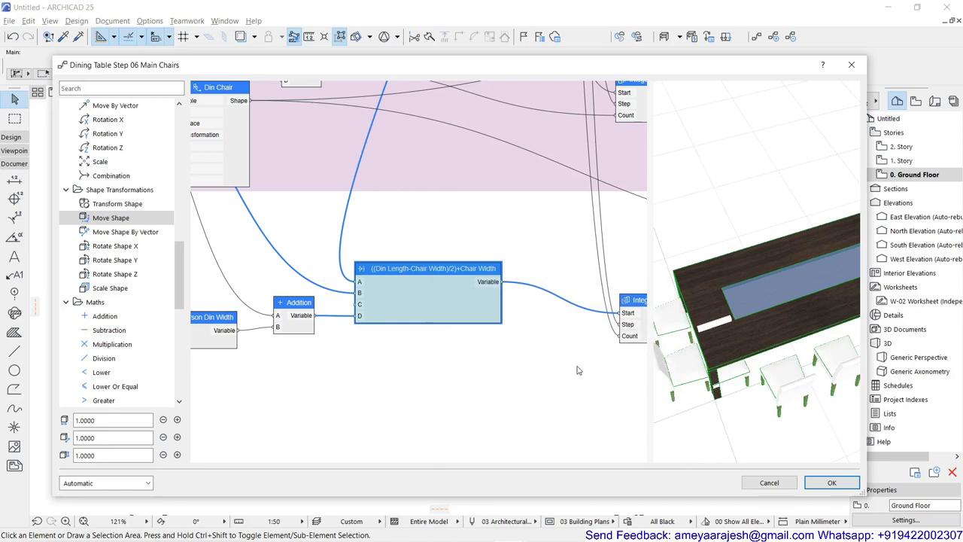
- Examine the Integer Series node after the main chair offset expression and trace its inputs back through the graph
middle_click_drag(581, 371, 287, 350)
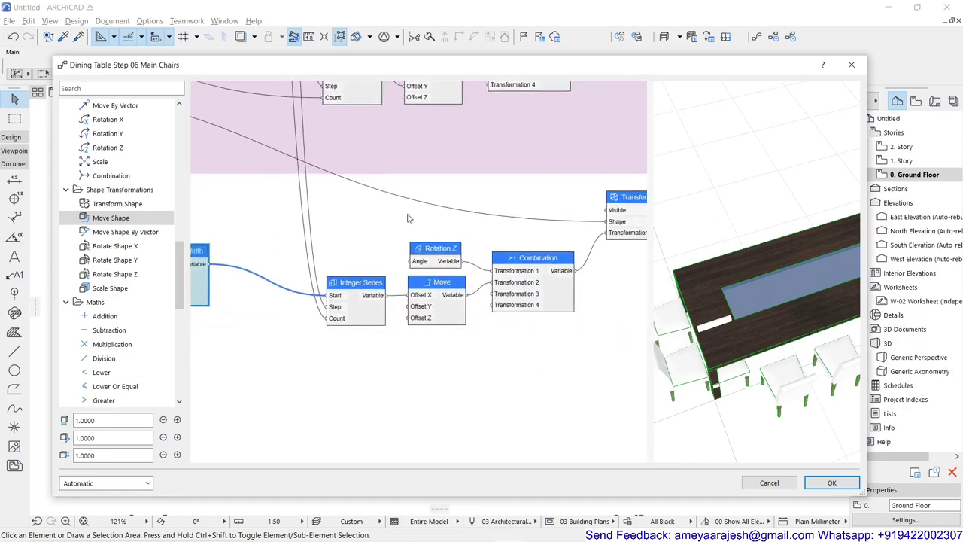
scroll(407, 218, "down", 5)
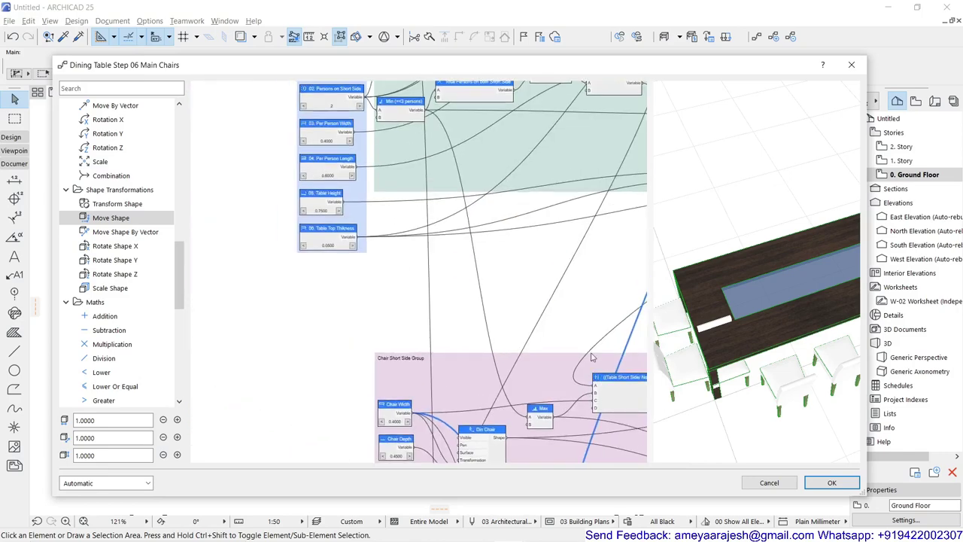
- Test the table with 0 and 1 persons on the short side and restore the Persons on Short Side value to 2
scroll(319, 180, "up", 5)
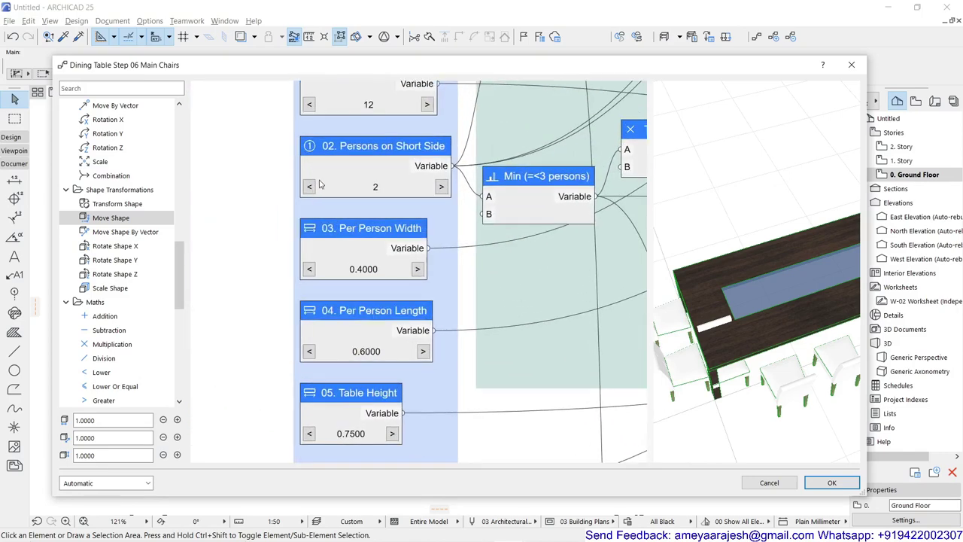
left_click(310, 187)
left_click(309, 187)
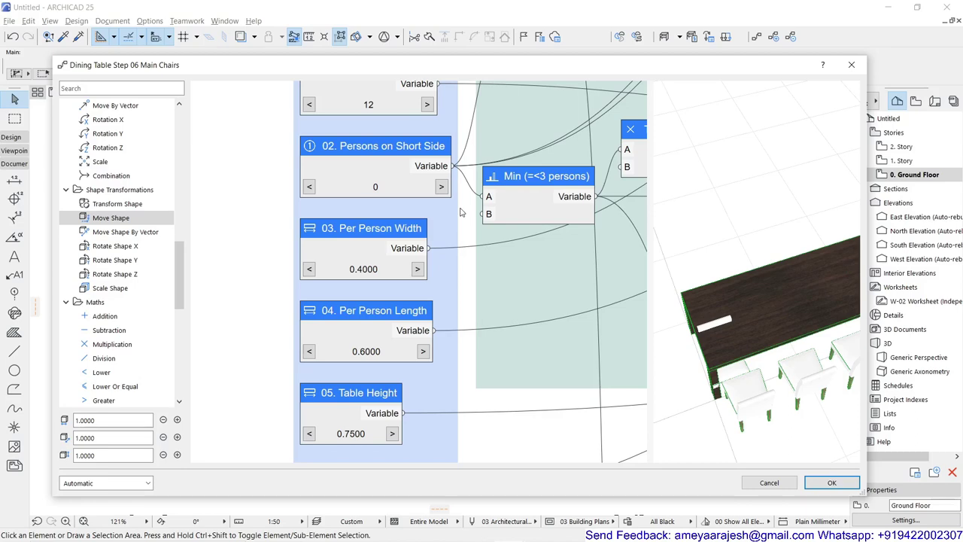
left_click(442, 188)
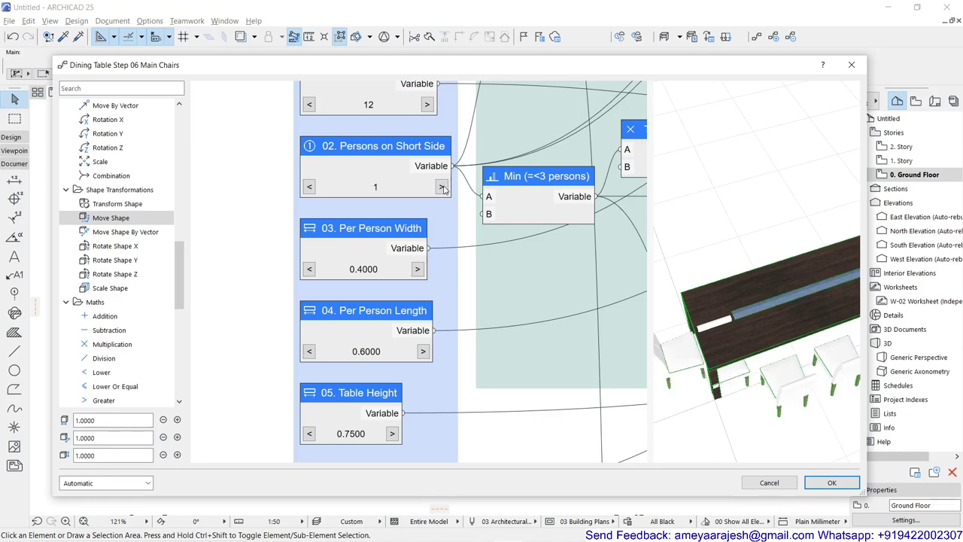
left_click(442, 188)
scroll(444, 190, "down", 6)
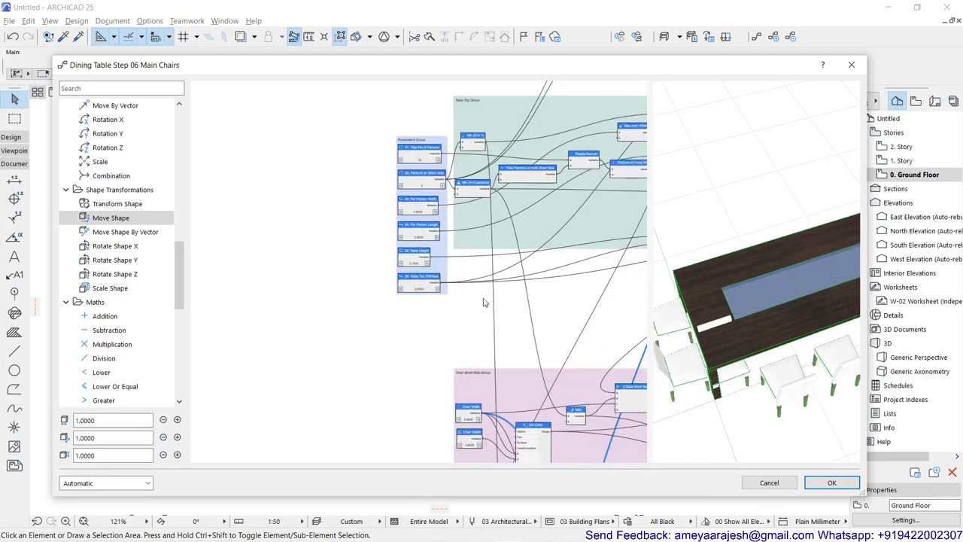
- Trace the start value of the long-side chairs' Integer Series through its formula node to the Max (not < 500mm) node
scroll(421, 371, "up", 5)
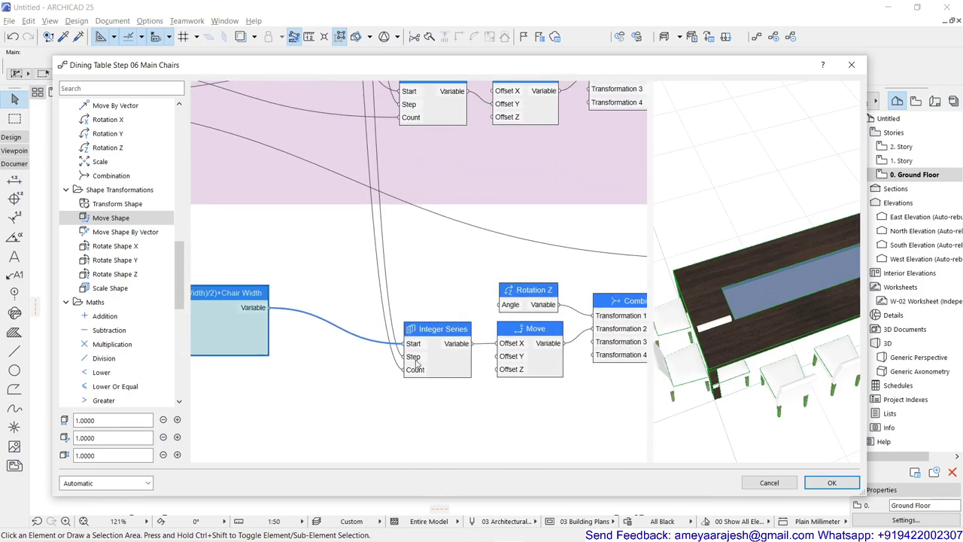
scroll(533, 287, "down", 5)
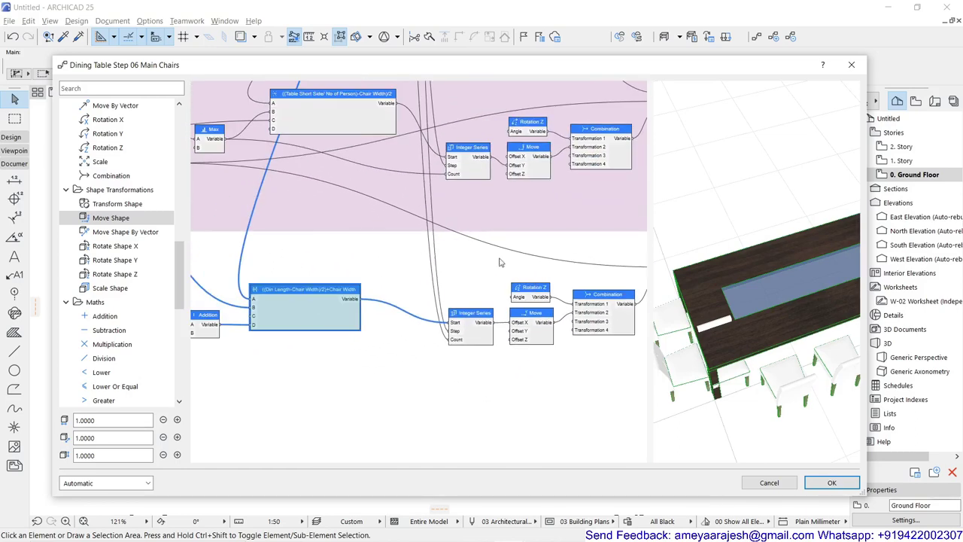
scroll(452, 200, "up", 3)
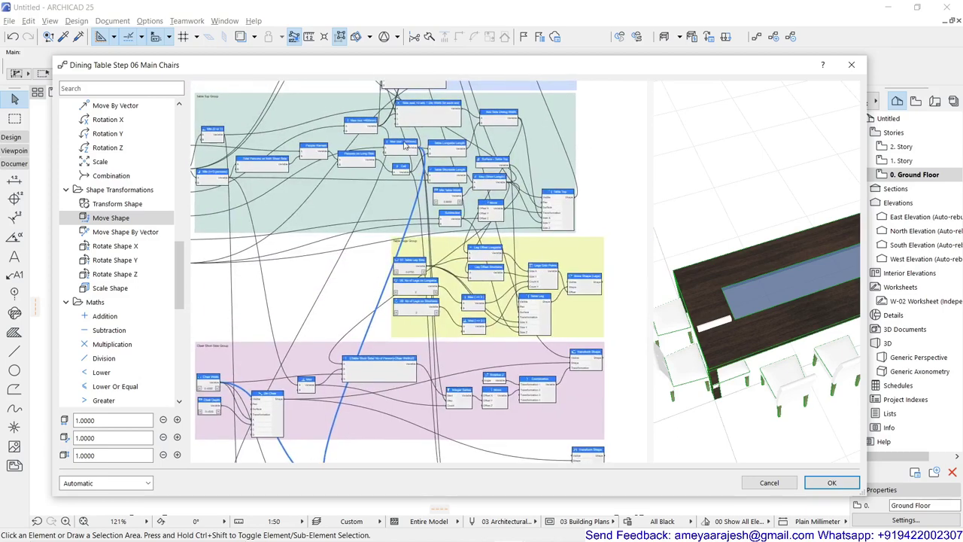
scroll(405, 145, "up", 5)
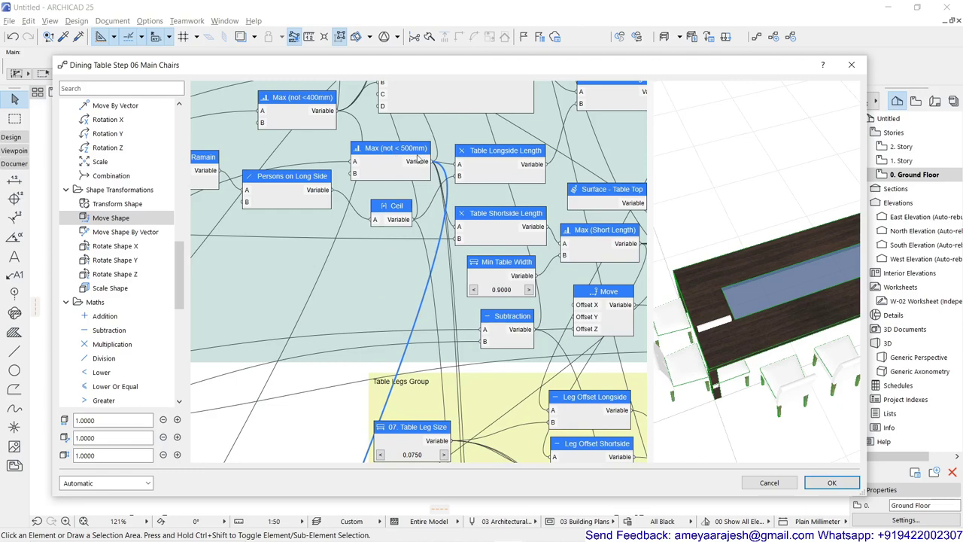
scroll(420, 158, "down", 3)
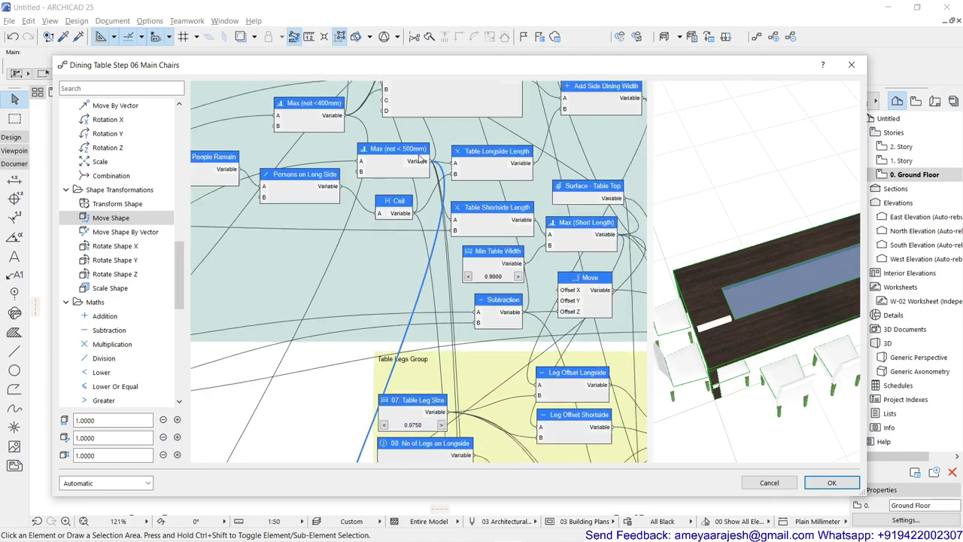
scroll(420, 228, "down", 3)
middle_click_drag(414, 373, 367, 287)
scroll(300, 374, "up", 4)
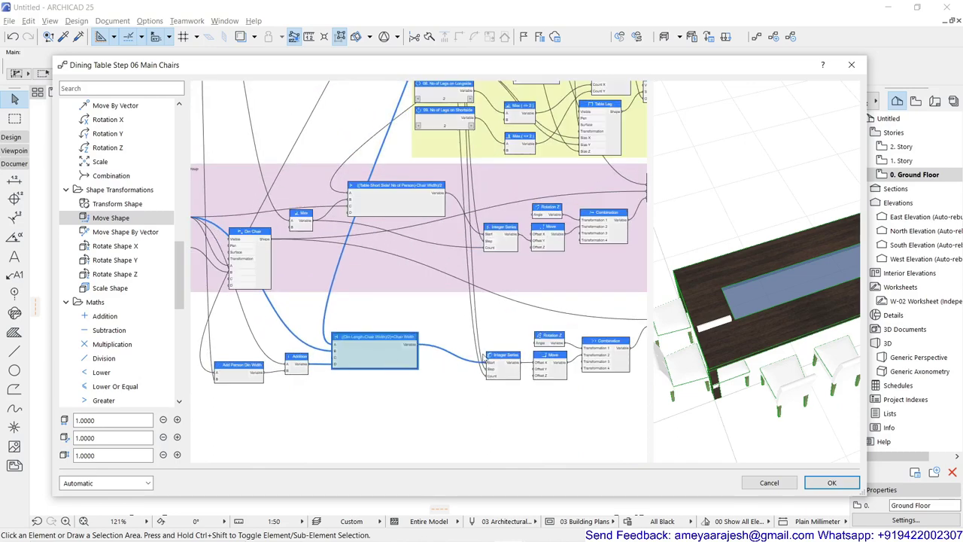
- Select the long-side chairs' Integer Series node and follow its step and count connections up to the Table Top group
left_click(497, 360)
scroll(472, 305, "up", 4)
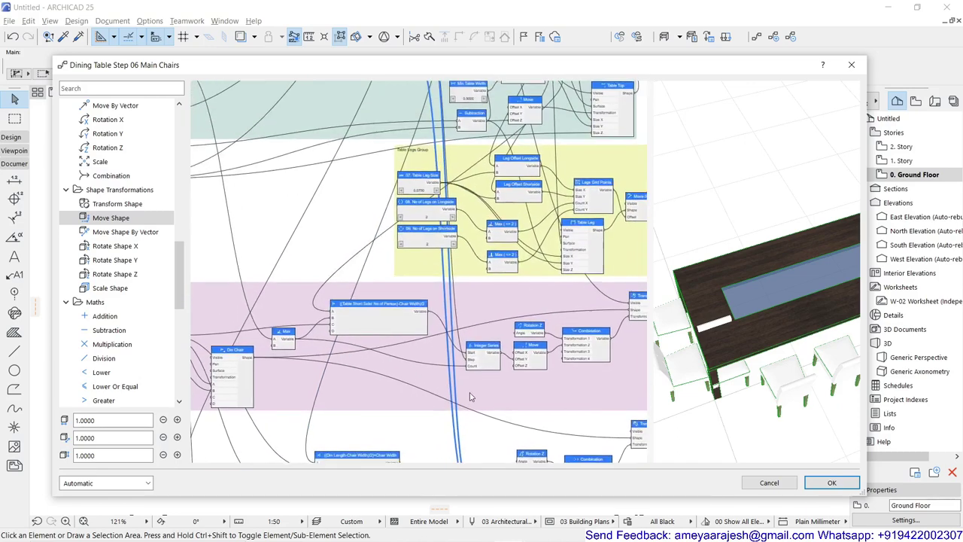
scroll(444, 211, "up", 5)
scroll(464, 226, "up", 2)
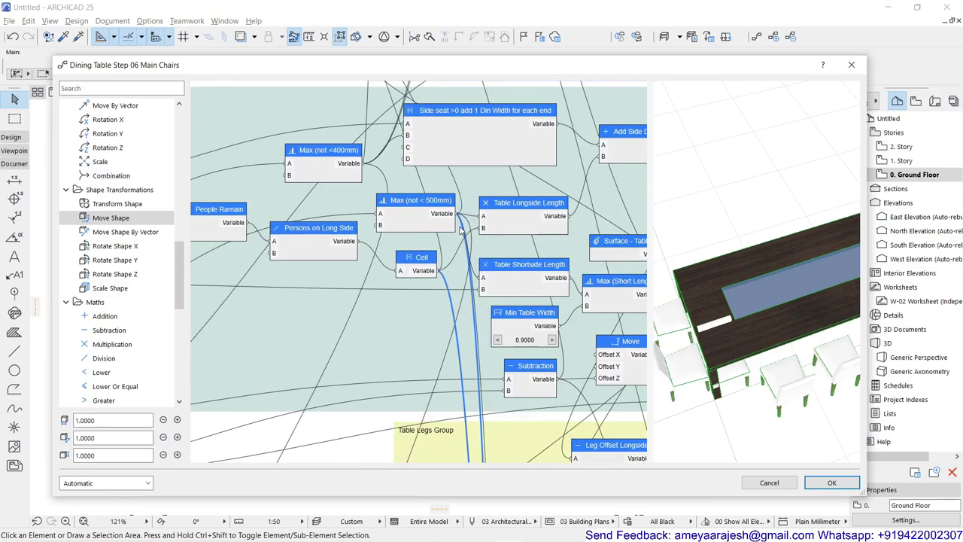
scroll(461, 229, "down", 6)
scroll(467, 331, "down", 3)
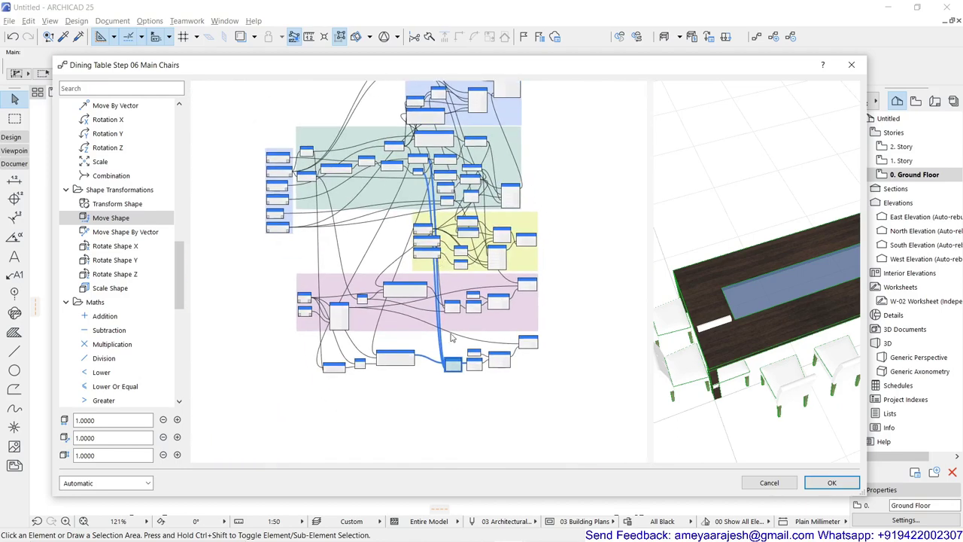
- Examine how Persons on Long Side feeds the Ceil node that supplies the chair series count
scroll(454, 392, "up", 8)
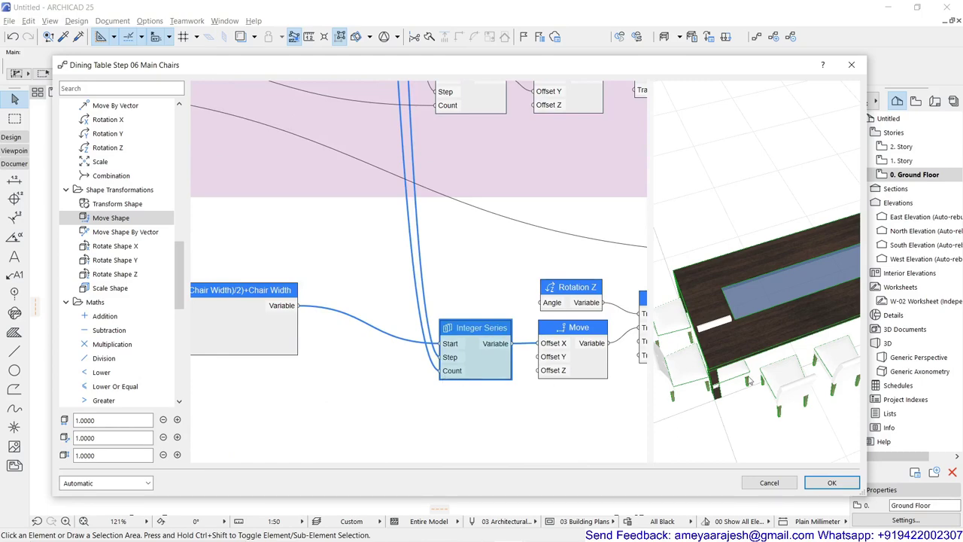
scroll(443, 380, "down", 4)
scroll(426, 316, "up", 3)
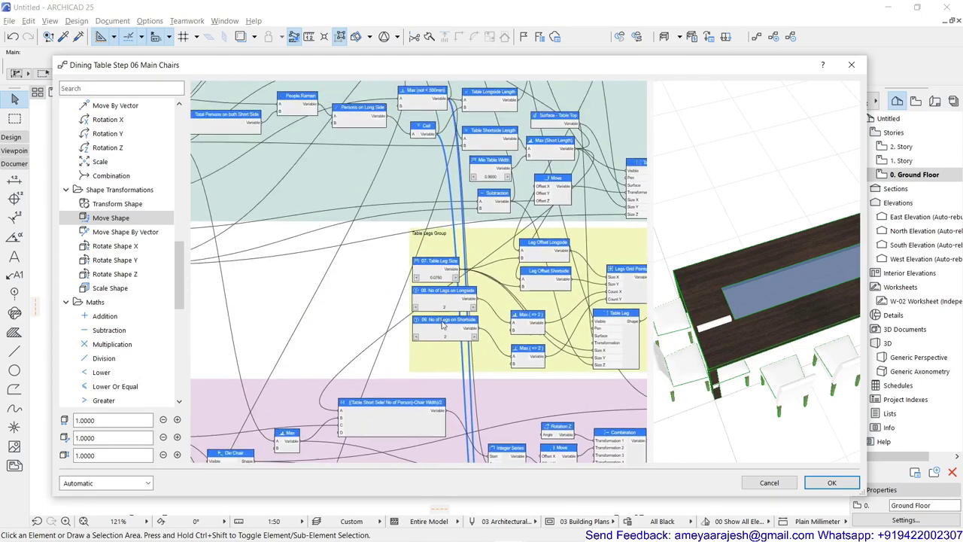
scroll(438, 188, "up", 5)
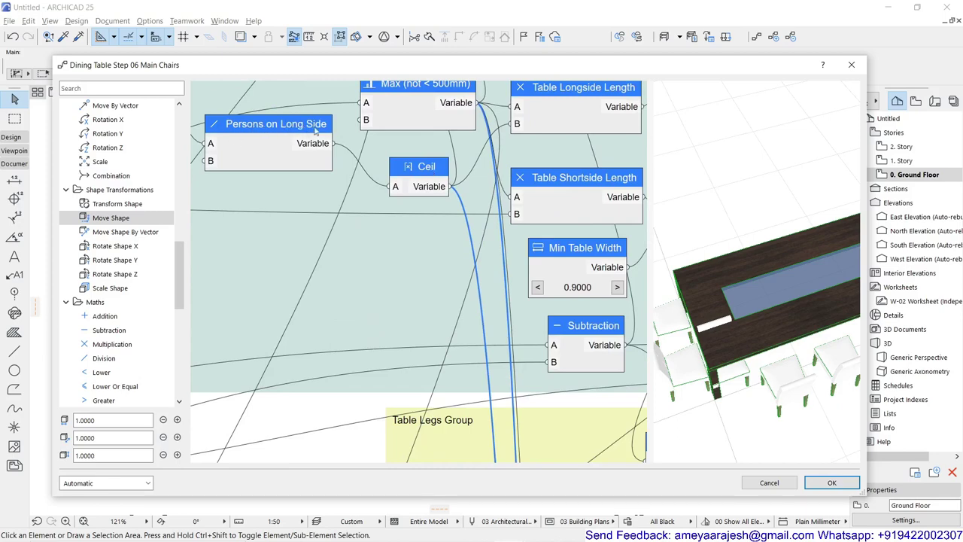
scroll(429, 212, "down", 6)
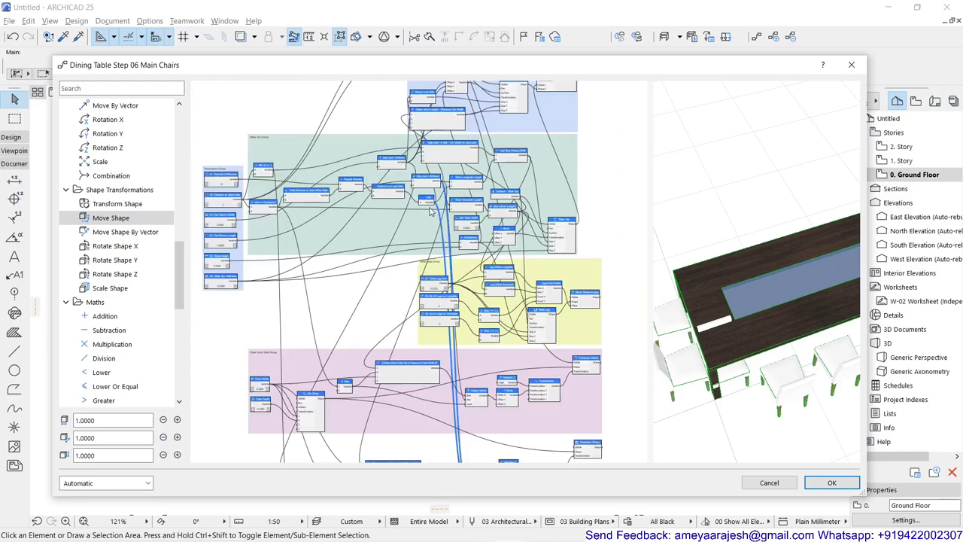
scroll(479, 318, "up", 4)
scroll(479, 318, "up", 3)
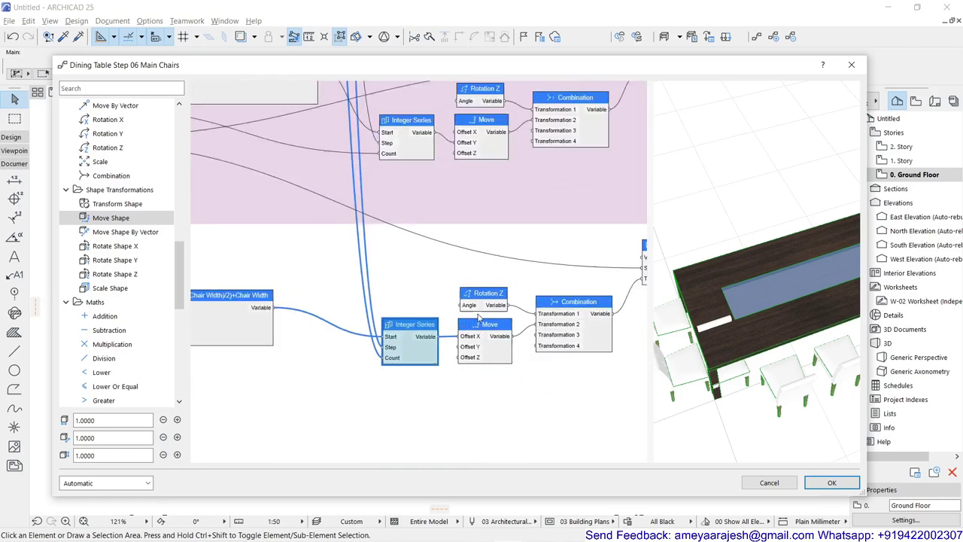
- Check the angle setting of the Rotation Z node feeding the long-side chairs' Combination
middle_click_drag(456, 339, 299, 350)
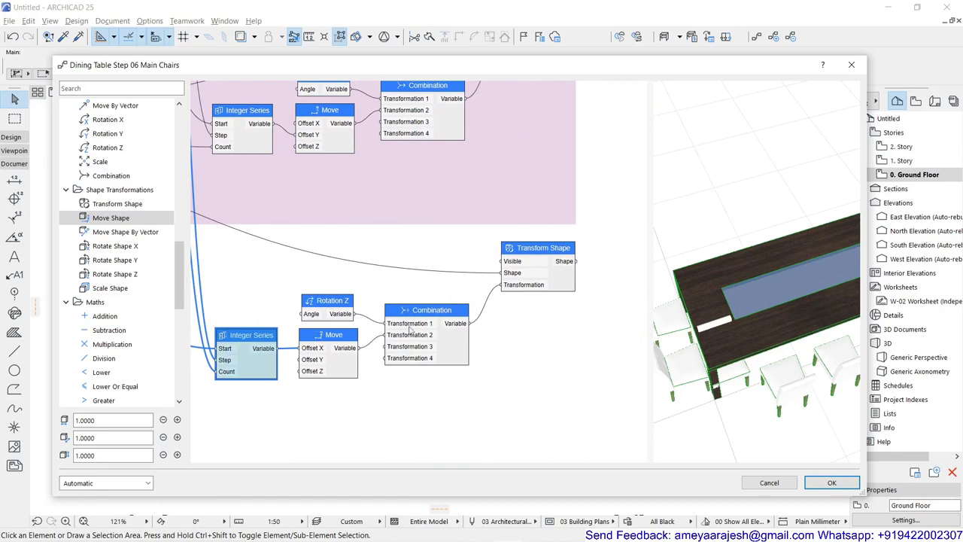
scroll(320, 333, "up", 2)
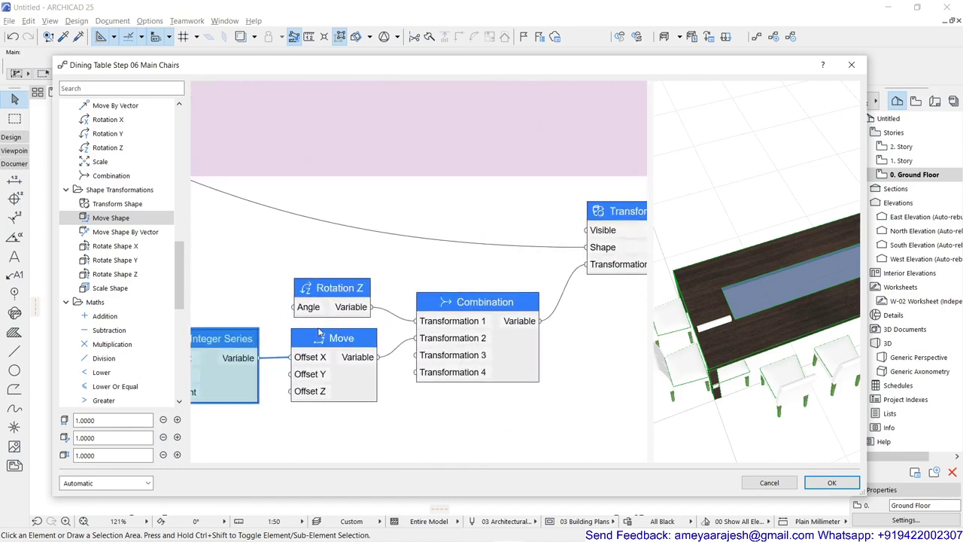
double_click(335, 290)
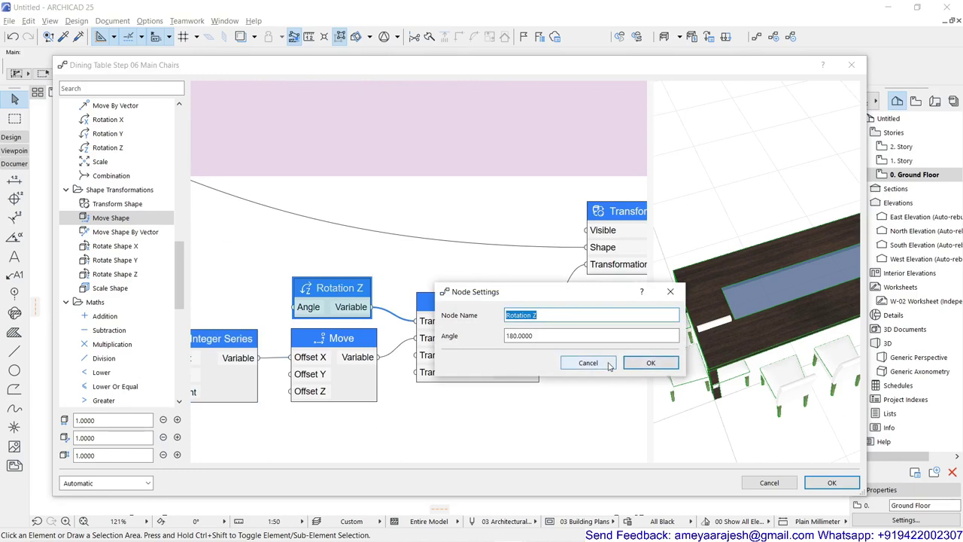
left_click(648, 363)
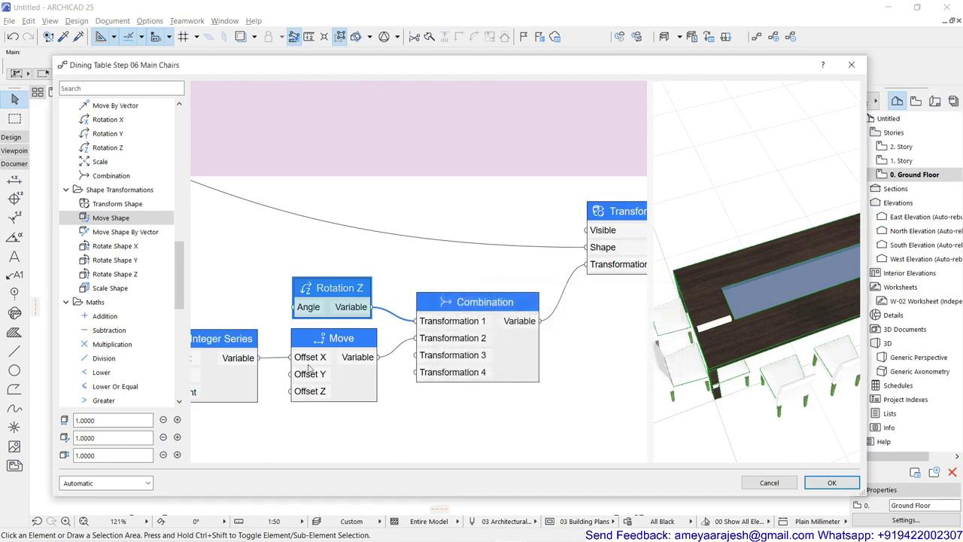
- Inspect the long-side chairs' Transform Shape node and view the resulting chairs along the table in the 3D preview
middle_click_drag(554, 287, 328, 325)
scroll(448, 292, "down", 2)
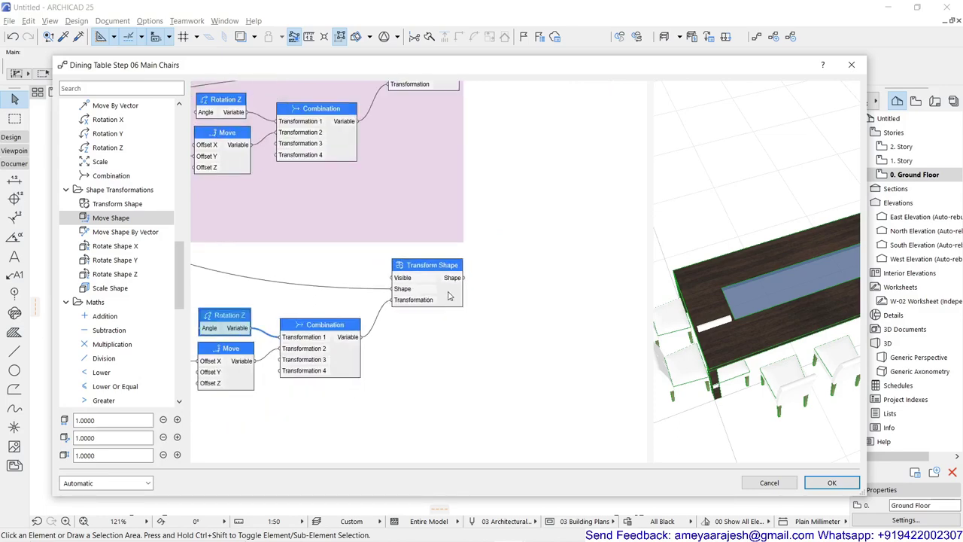
scroll(508, 319, "down", 5)
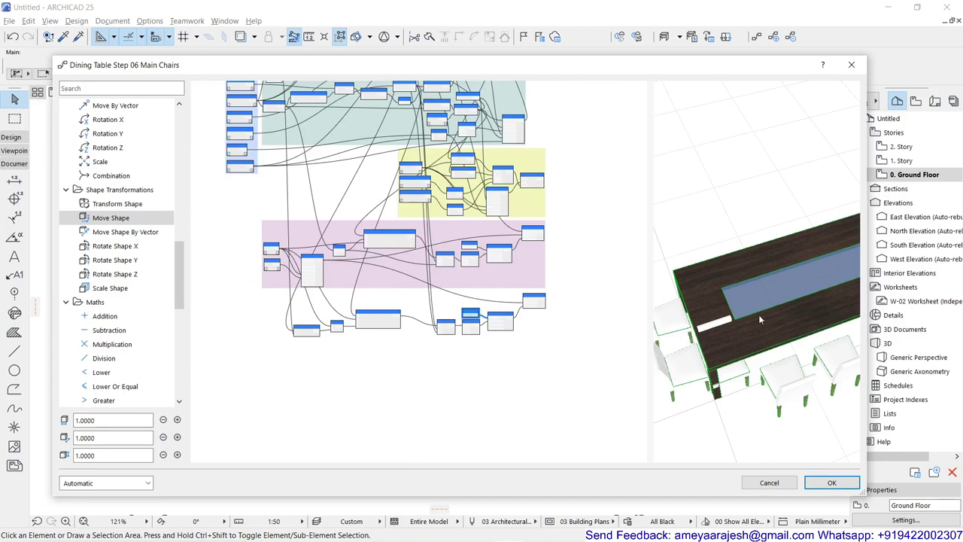
left_click_drag(670, 339, 838, 324)
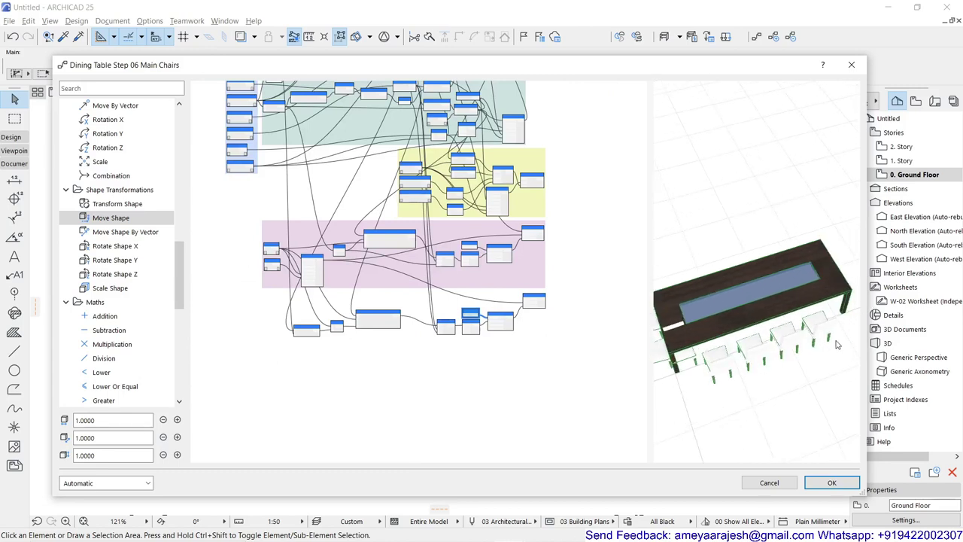
left_click_drag(715, 371, 723, 299)
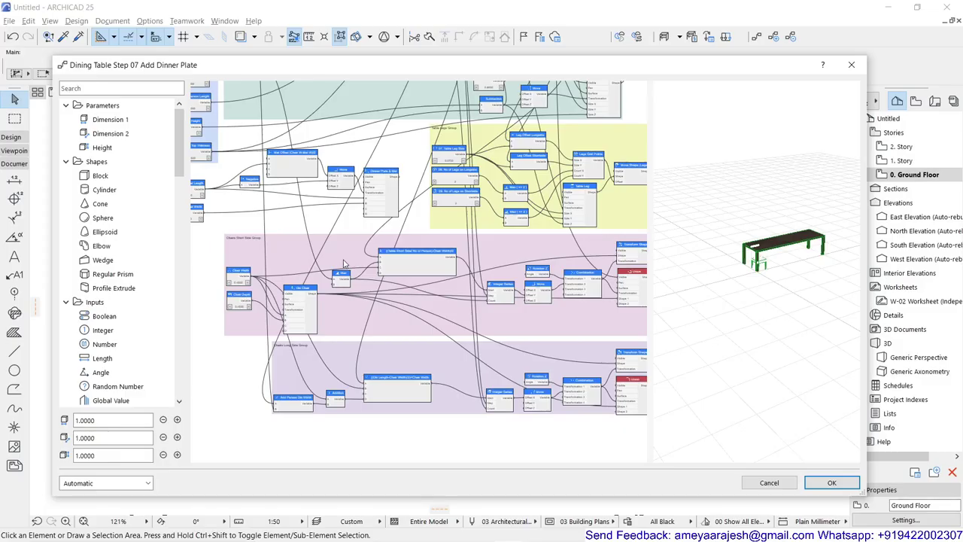
- Review the Chairs Long Side Group in the Step 07 Add Dinner Plate graph, from Din Chair to its Transform Shape and Union nodes
scroll(293, 361, "up", 5)
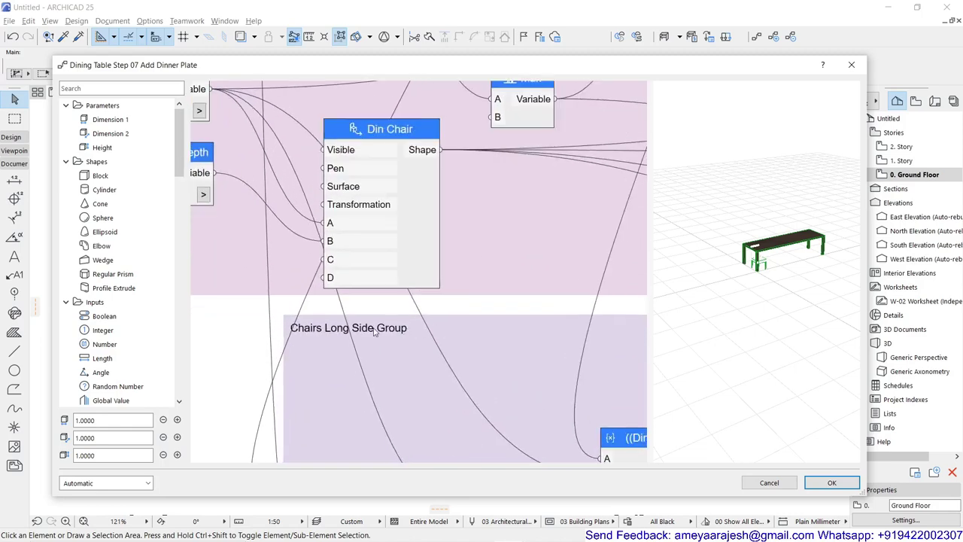
scroll(786, 240, "up", 3)
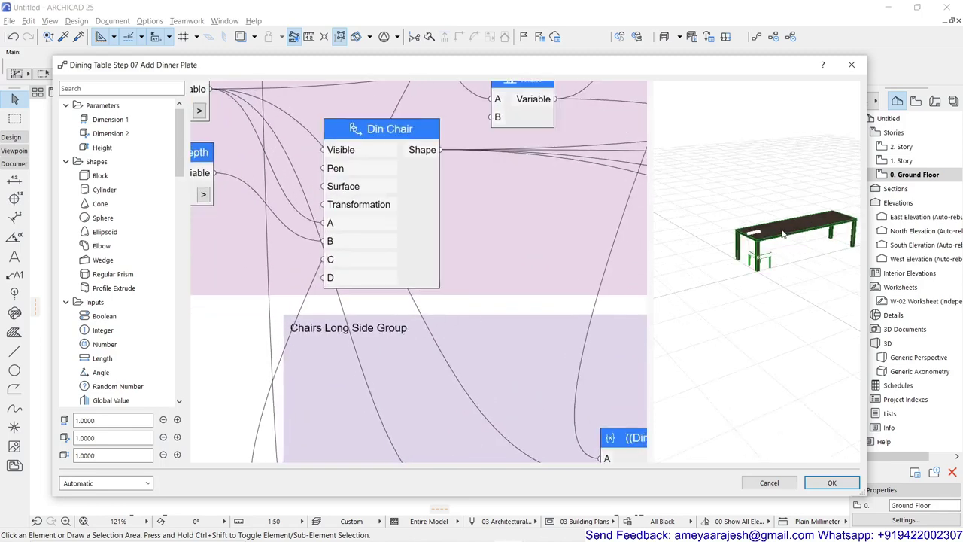
scroll(761, 322, "up", 4)
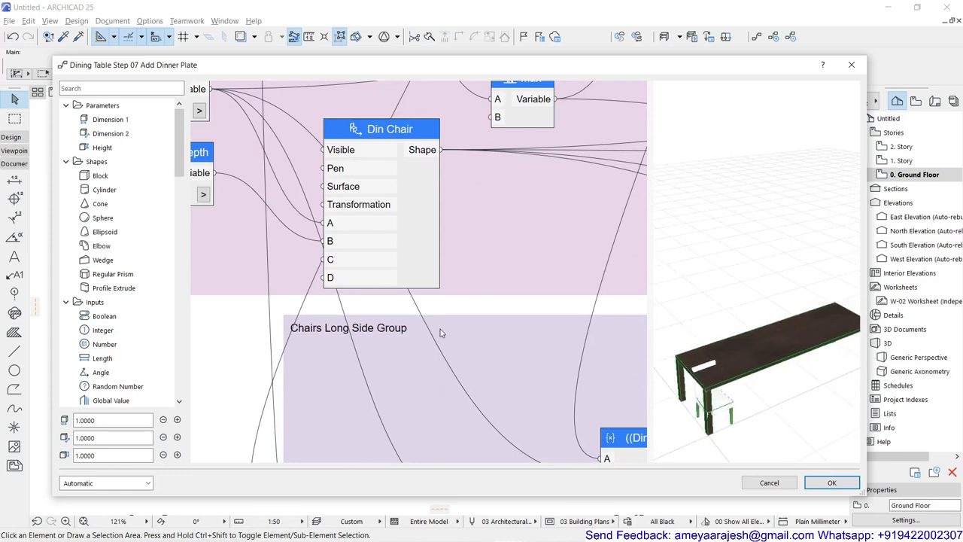
scroll(440, 334, "down", 2)
scroll(441, 337, "down", 2)
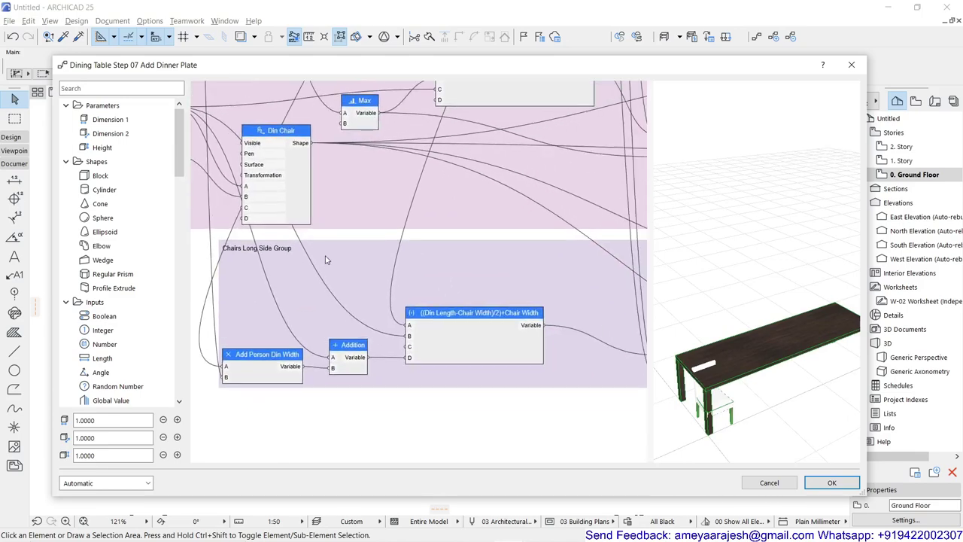
scroll(325, 259, "down", 2)
scroll(302, 268, "right", 3)
scroll(313, 268, "right", 3)
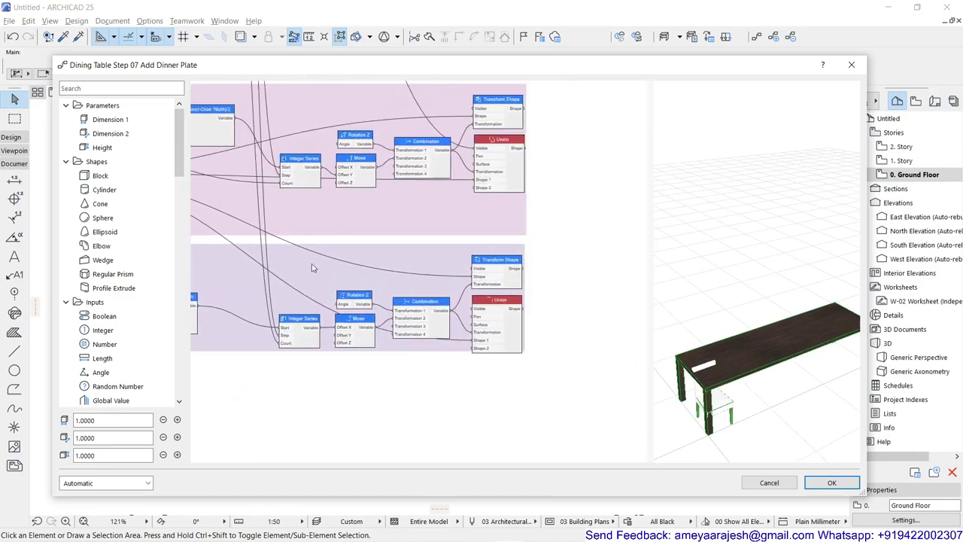
scroll(313, 268, "right", 1)
left_click_drag(479, 216, 580, 284)
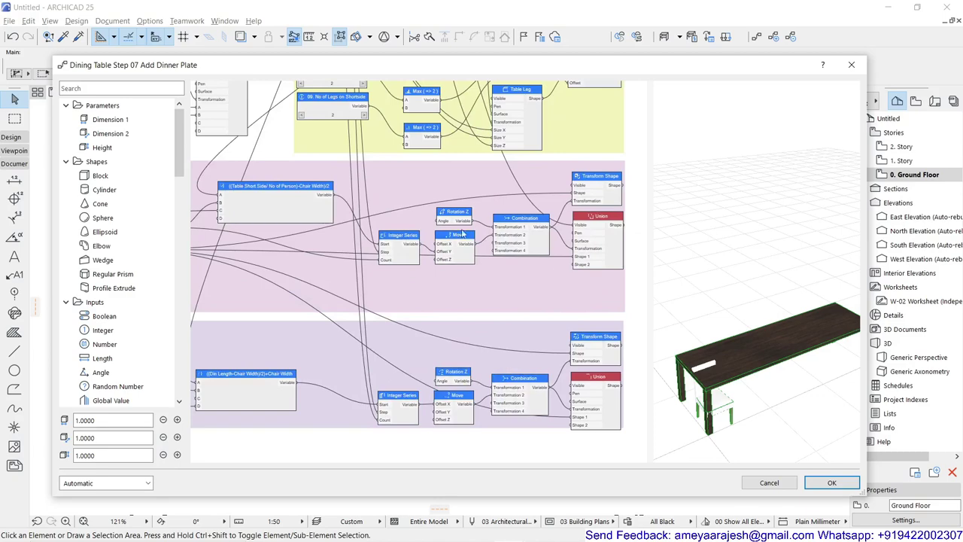
- Examine the Dinner Plate & Mat node and its Mat Offset, Negative, Move, Dinner Mat Length and Dinner Mat Width inputs
left_click_drag(462, 234, 679, 343)
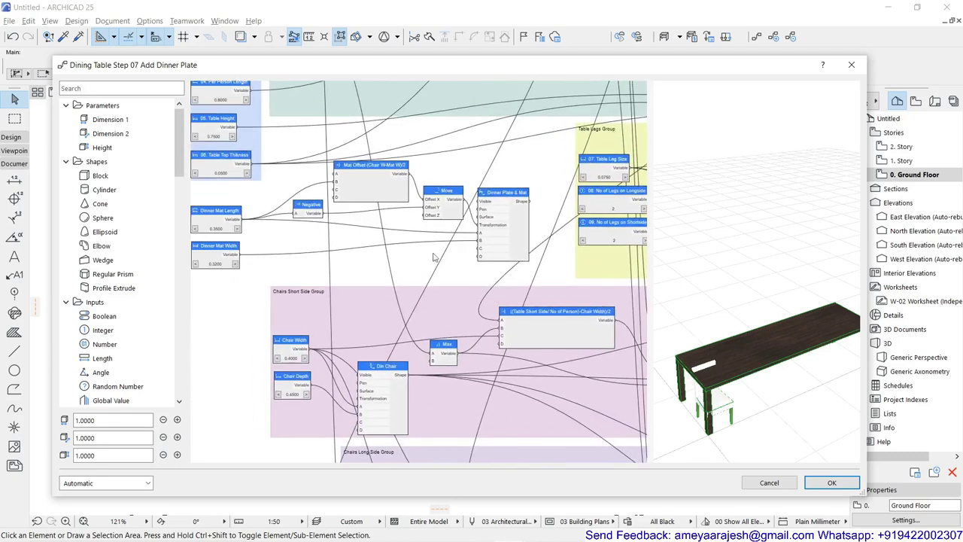
scroll(490, 215, "up", 4)
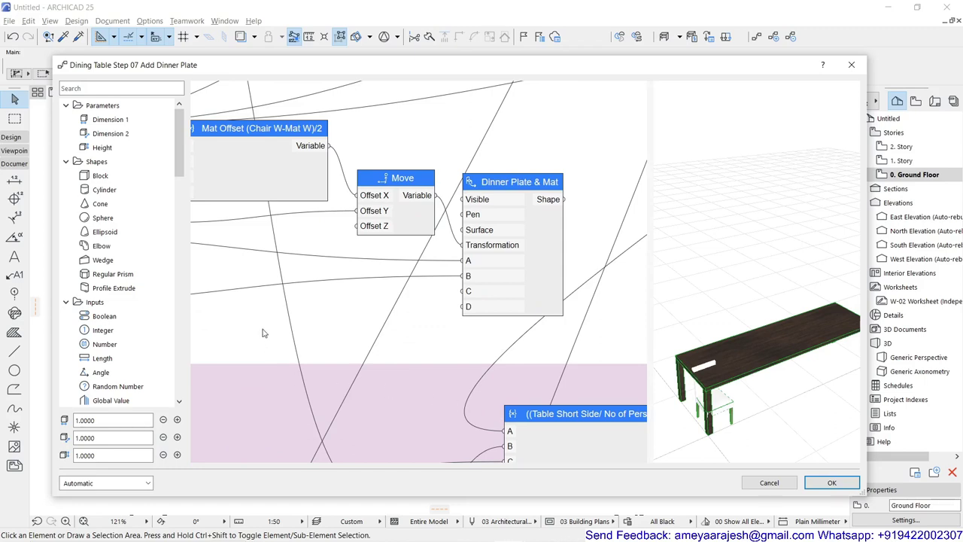
middle_click_drag(263, 332, 492, 333)
scroll(505, 334, "down", 2)
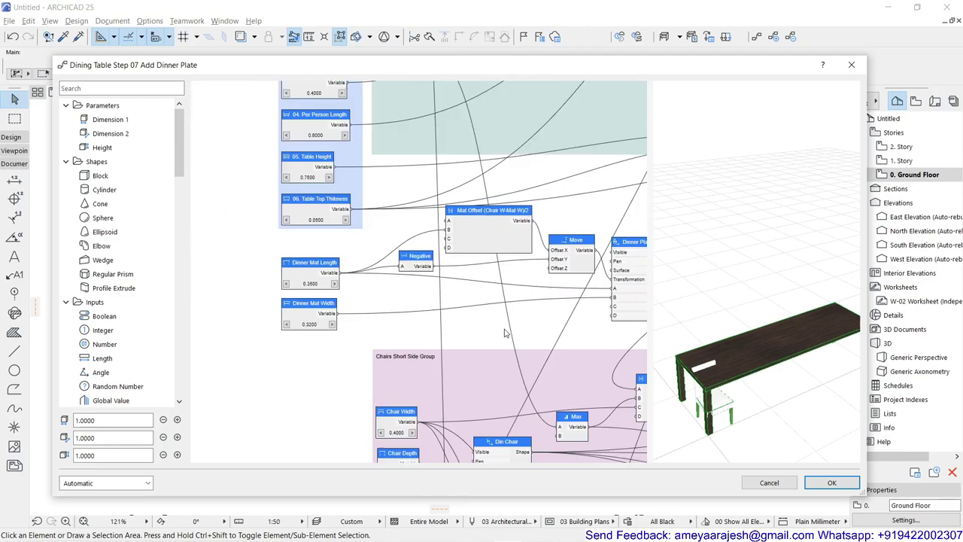
- Switch to the Din Table ParamO file and select the servis and Dinner Plate objects on the ground floor plan to compare them
scroll(506, 332, "up", 3)
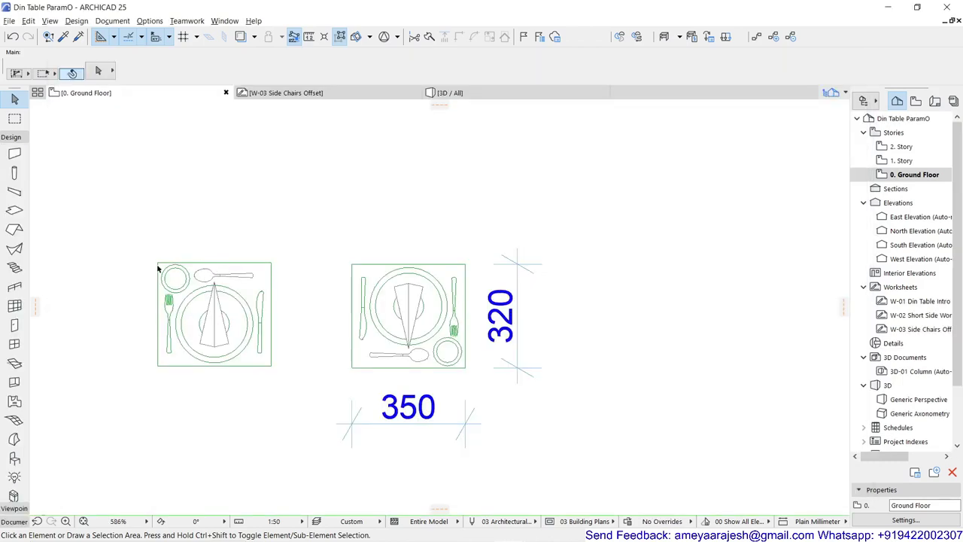
left_click(158, 266)
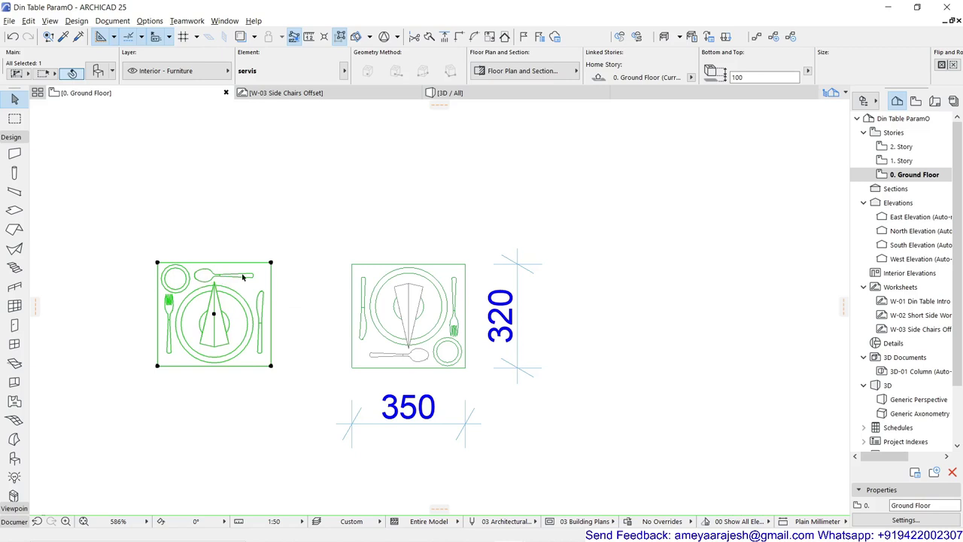
left_click(353, 265)
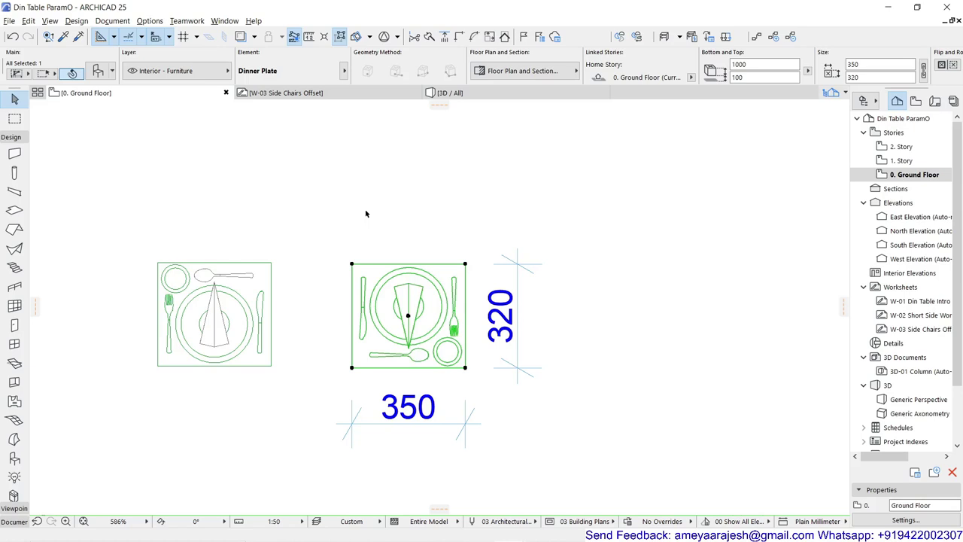
- View the selected Dinner Plate object in 3D from different sides and return to the ground floor plan
key("F5")
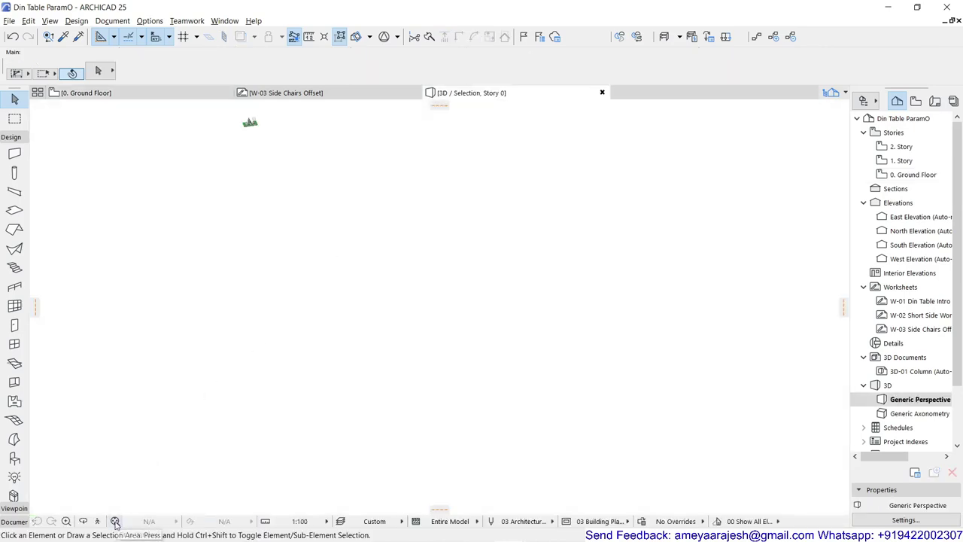
left_click(115, 521)
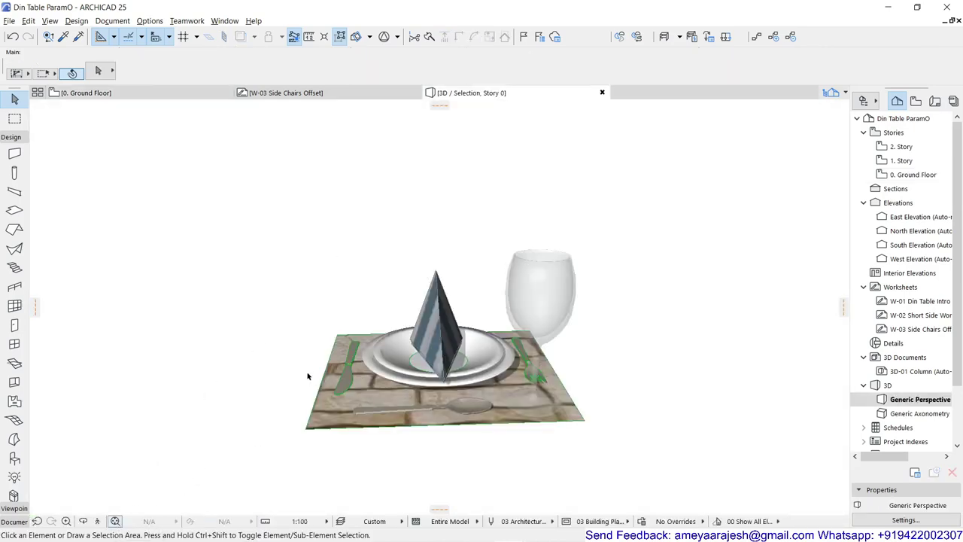
middle_click_drag(308, 365, 569, 401, "shift")
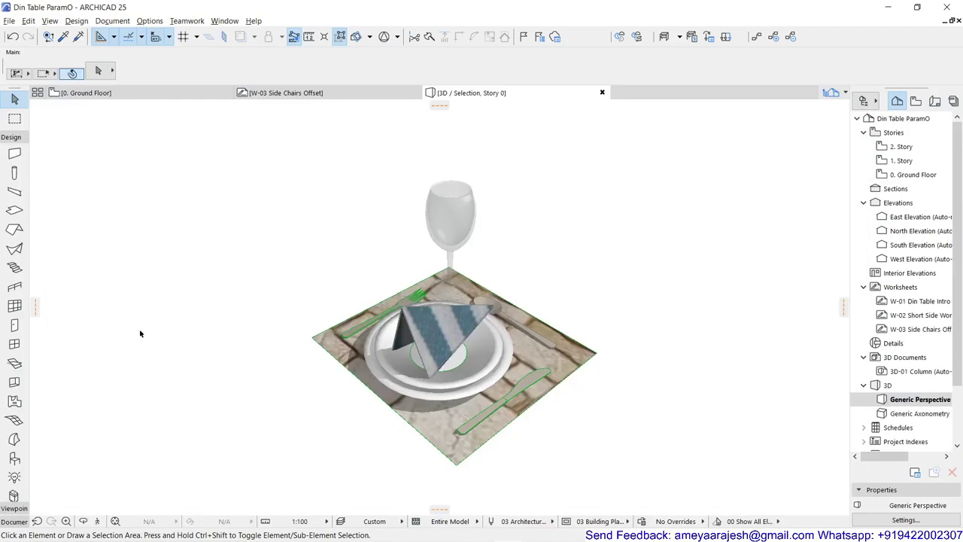
left_click(167, 96)
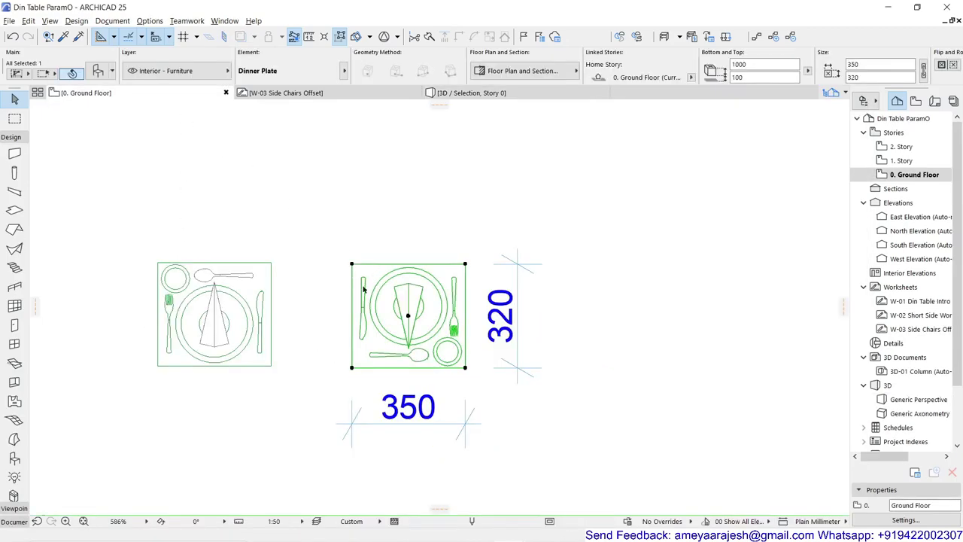
left_click(344, 338)
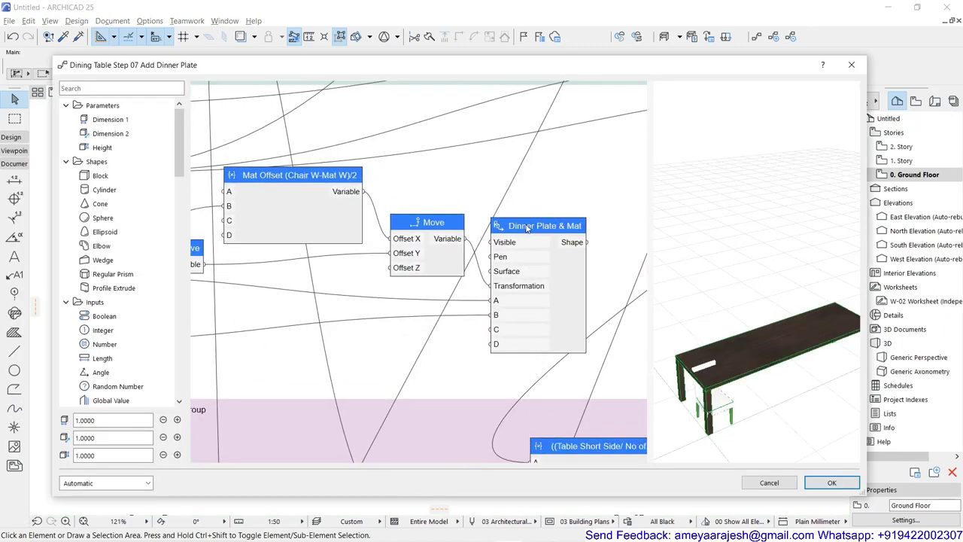
- Back in the Step 07 graph, check the Dinner Plate & Mat node's GDL object and its parameter A and B assignments
double_click(528, 228)
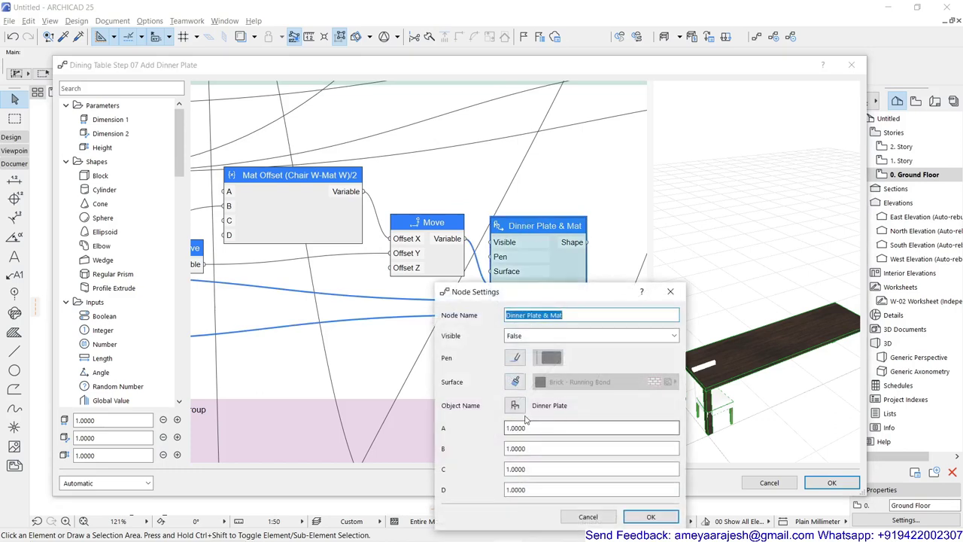
left_click(515, 405)
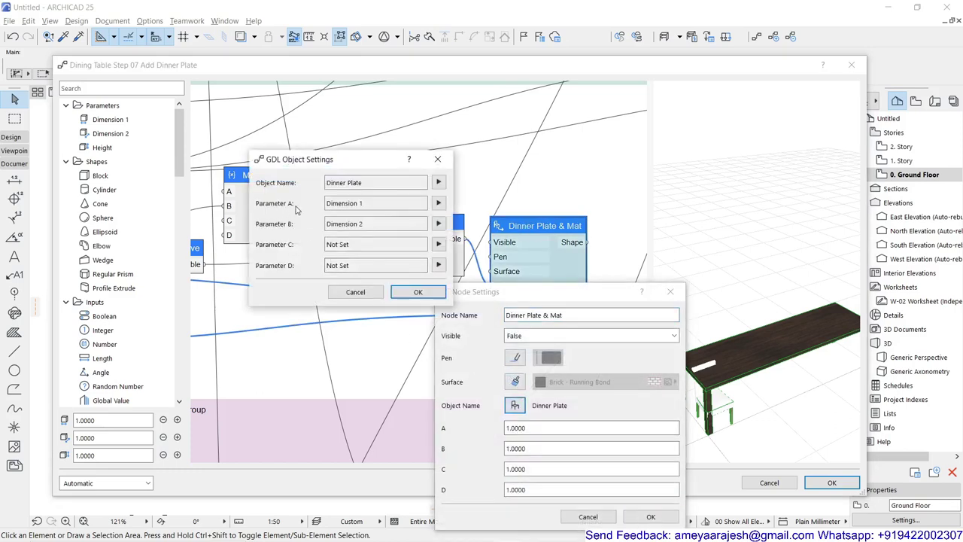
left_click(414, 295)
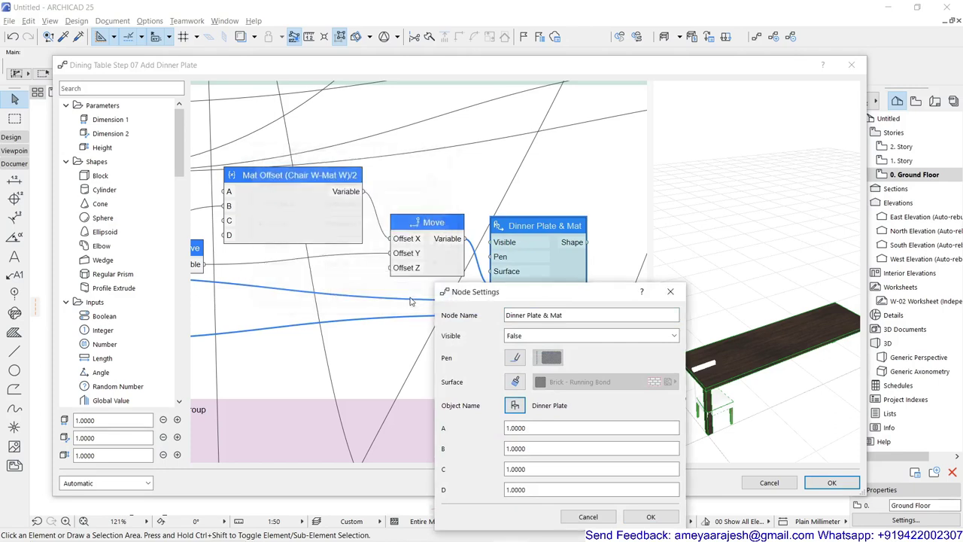
left_click(648, 517)
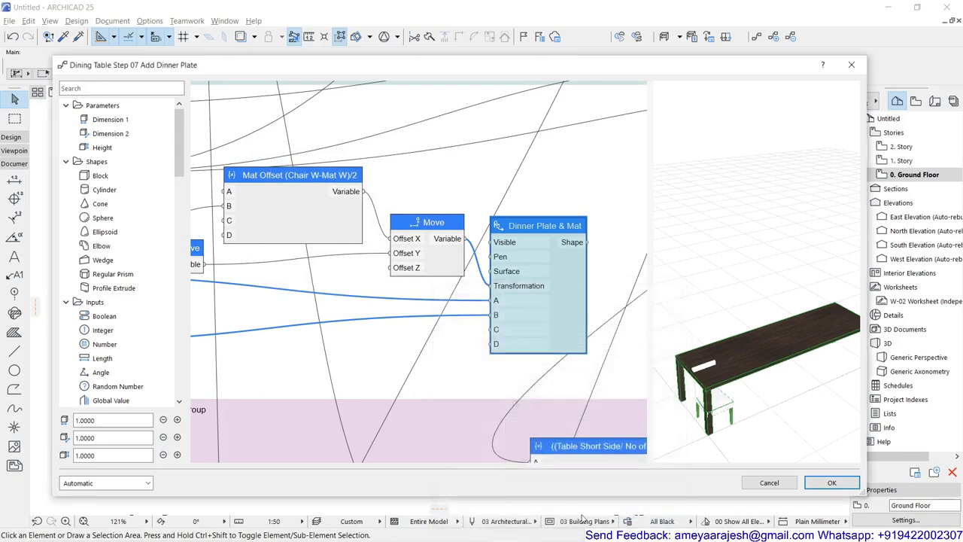
- Trace the Dinner Mat Length, Dinner Mat Width, Negative, Mat Offset and Move nodes feeding the Dinner Plate & Mat node
scroll(468, 294, "down", 2)
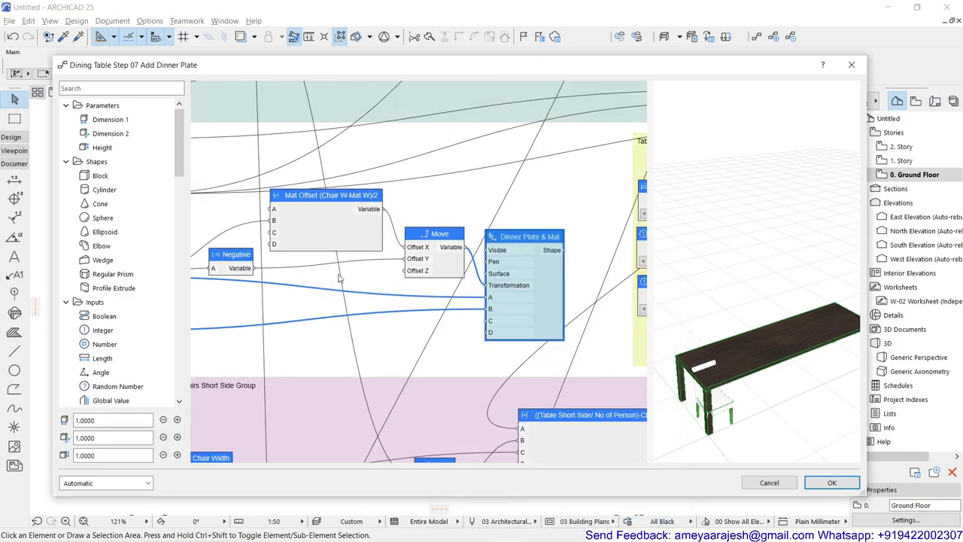
scroll(338, 278, "left", 3)
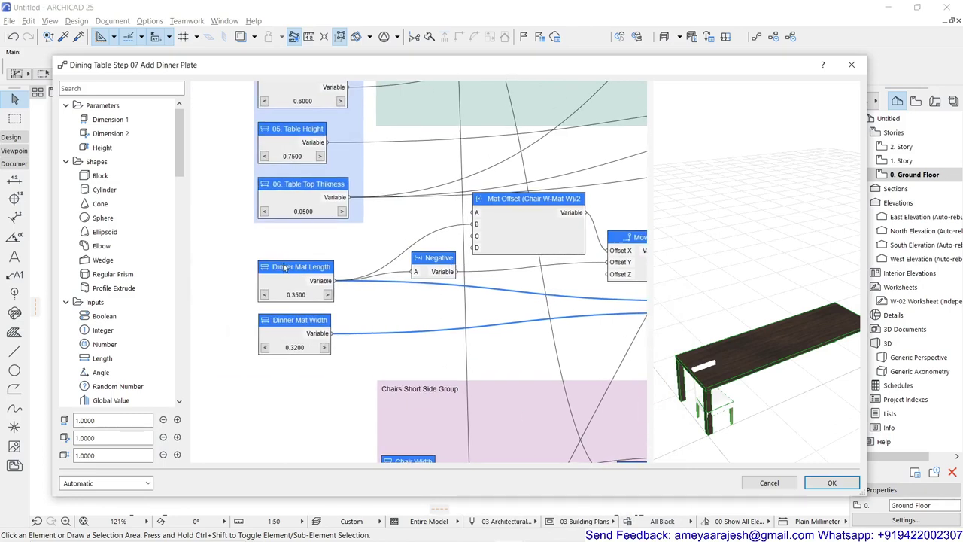
scroll(284, 268, "up", 1)
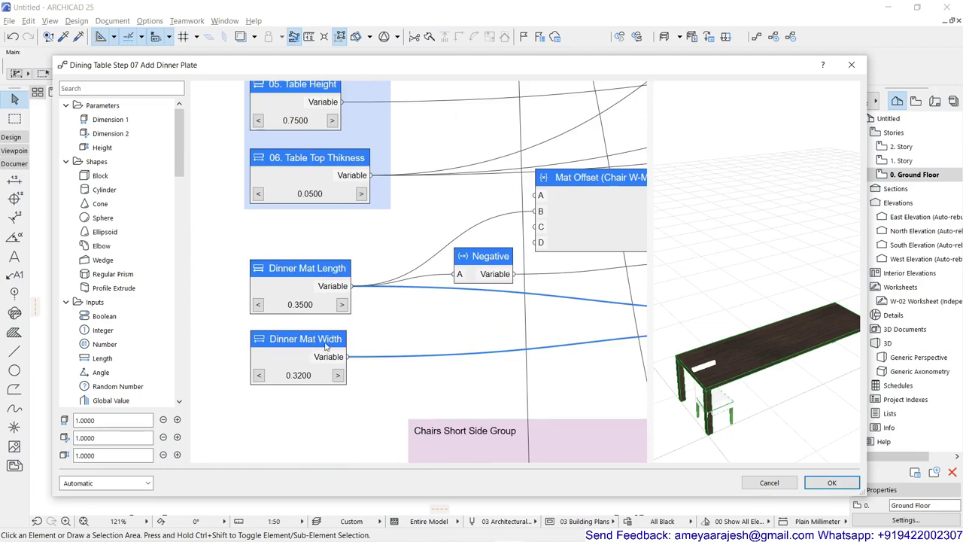
scroll(337, 342, "down", 1)
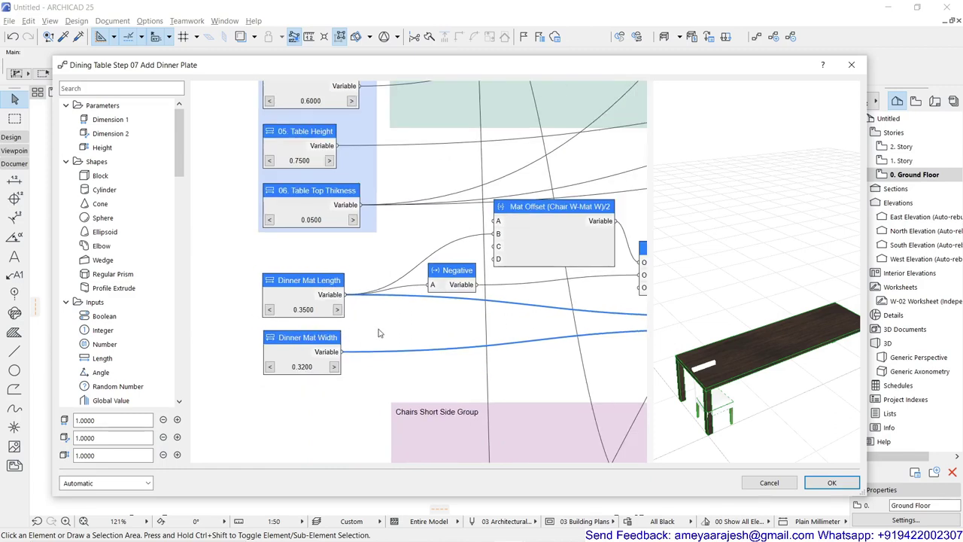
scroll(329, 325, "down", 1)
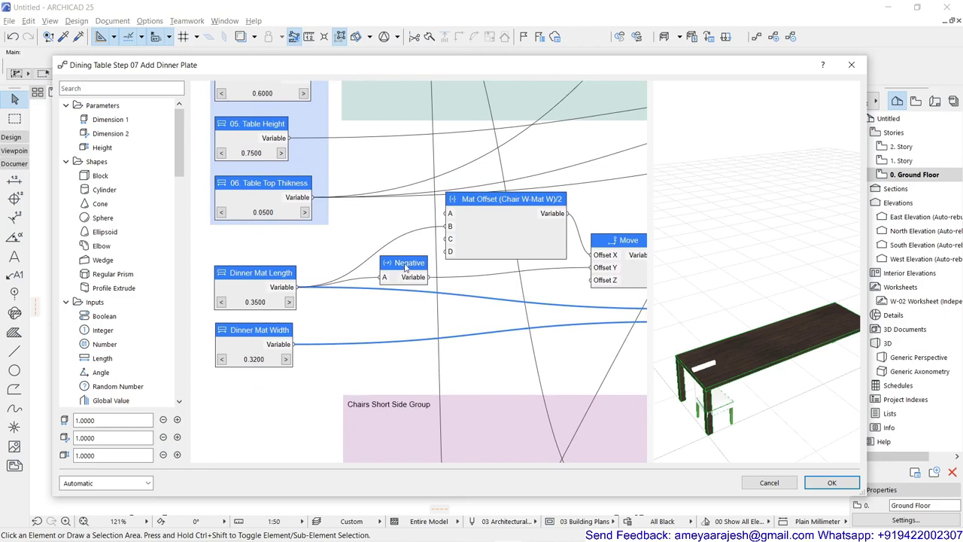
scroll(406, 267, "right", 3)
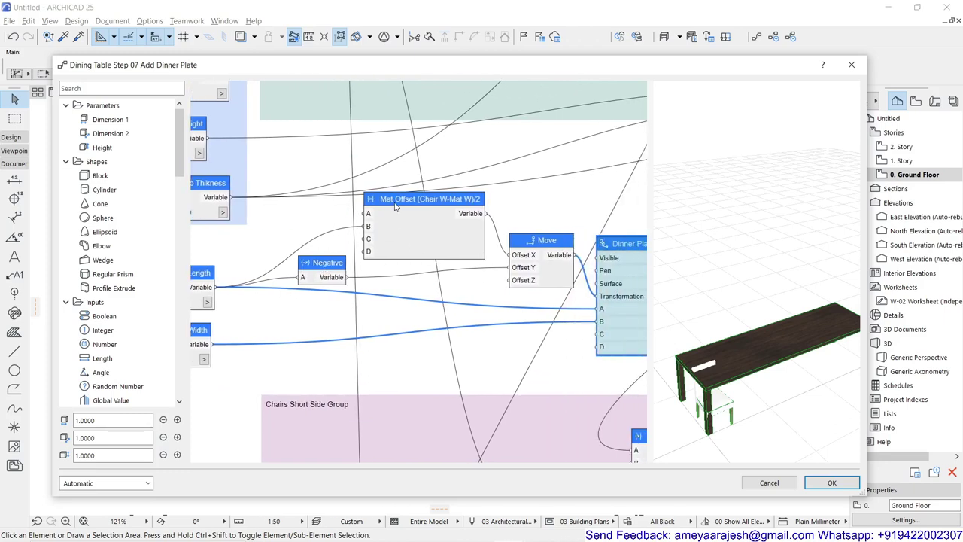
scroll(396, 206, "up", 1)
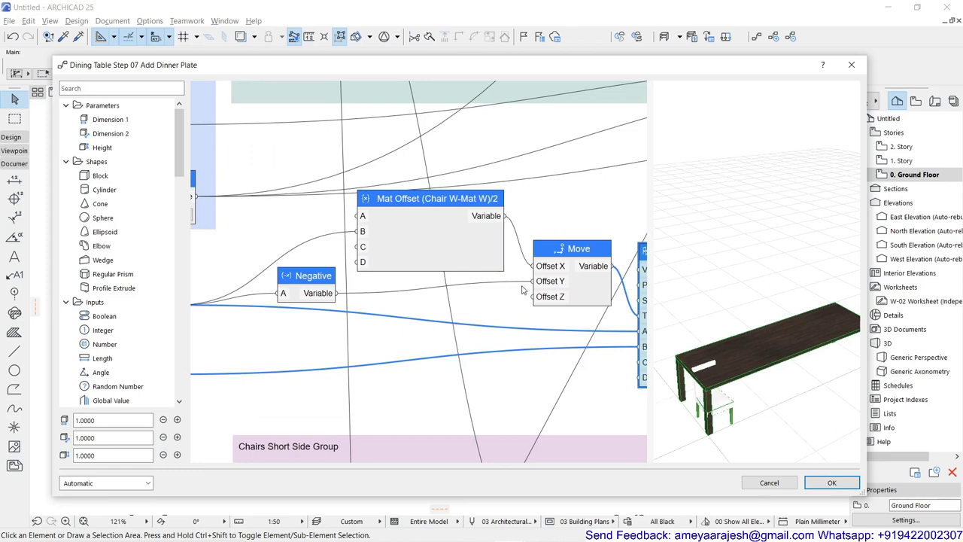
scroll(451, 287, "right", 3)
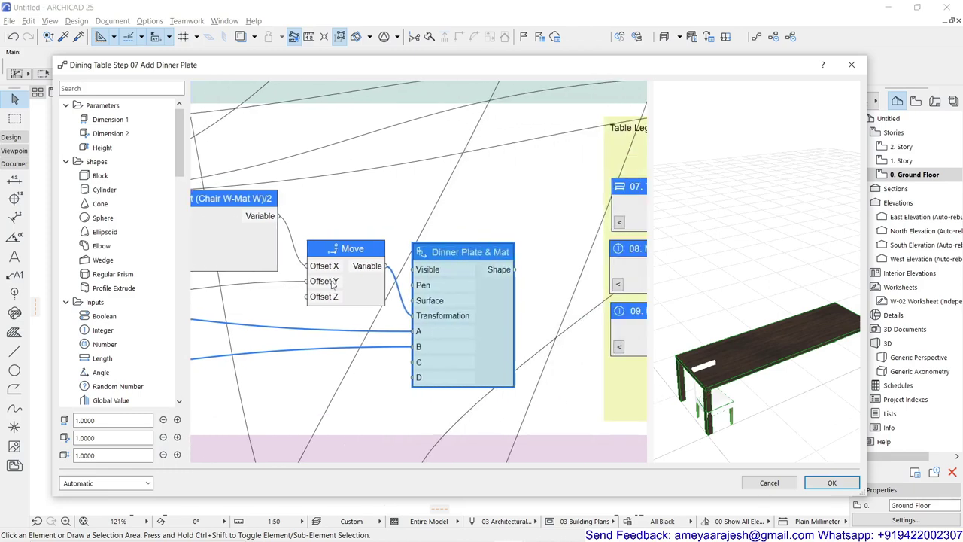
- Set the Dinner Plate & Mat node's Visible option to True and view the plate closely in the 3D preview
double_click(453, 259)
left_click(537, 337)
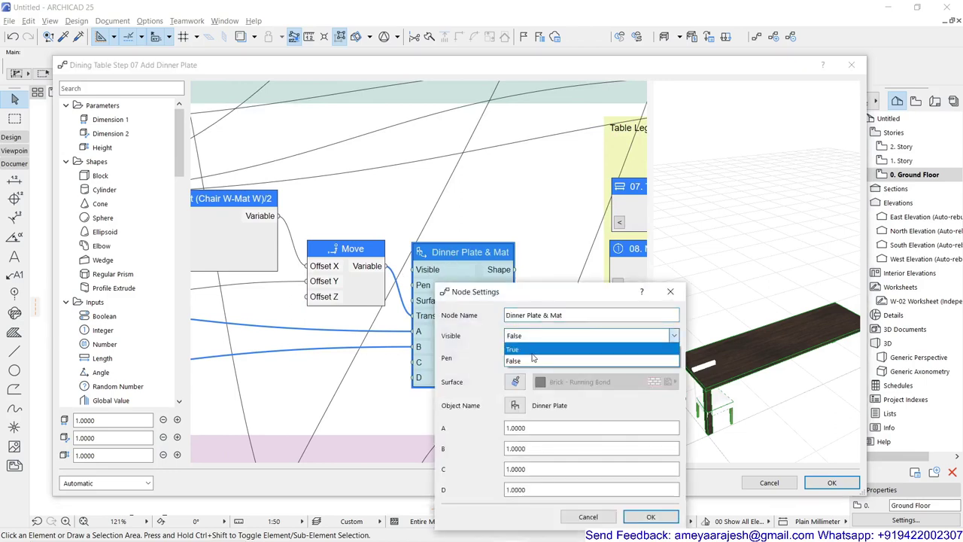
left_click(533, 352)
left_click(651, 517)
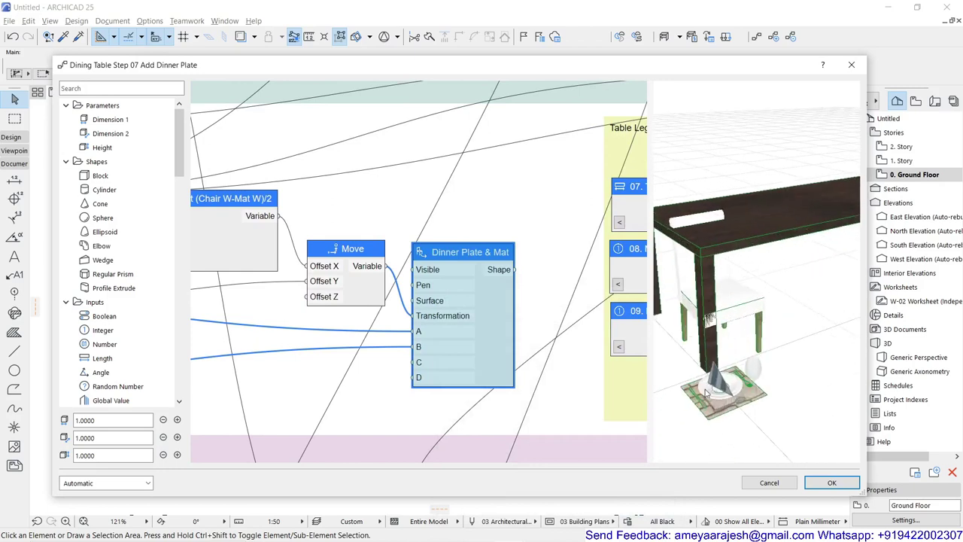
scroll(707, 393, "up", 3)
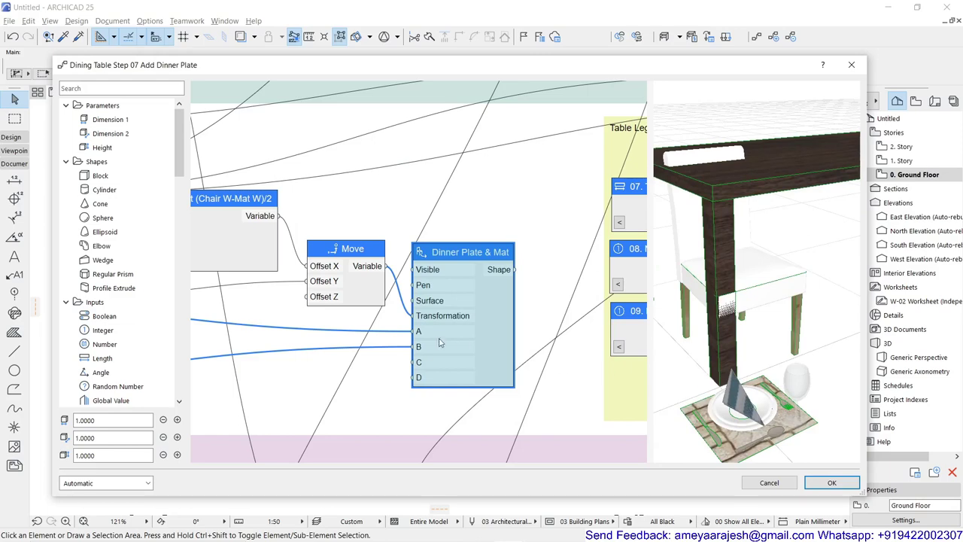
- Disconnect the Move node from the Dinner Plate & Mat node's Transformation input and inspect the plate's placement in the 3D preview
scroll(429, 341, "down", 1)
middle_click_drag(485, 369, 534, 371)
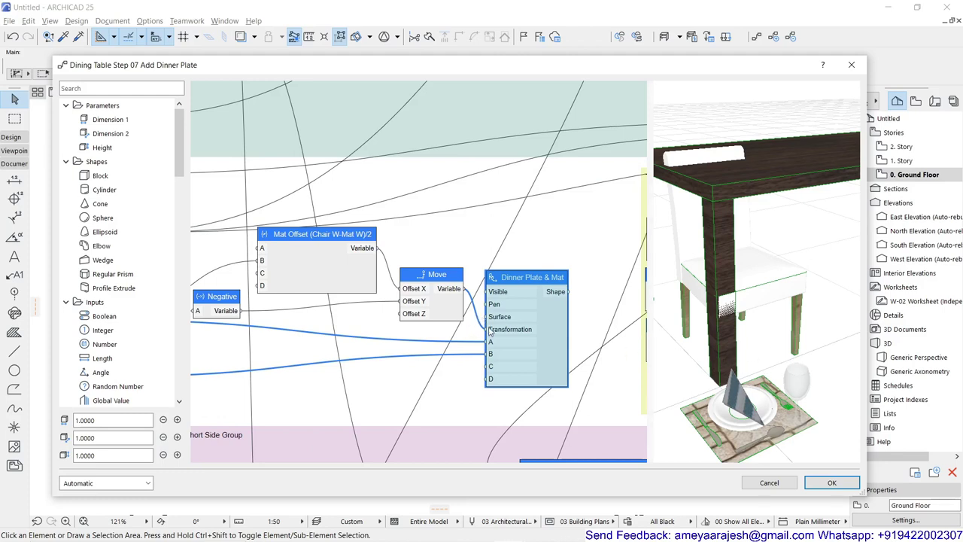
left_click_drag(494, 332, 581, 340)
scroll(766, 360, "up", 3)
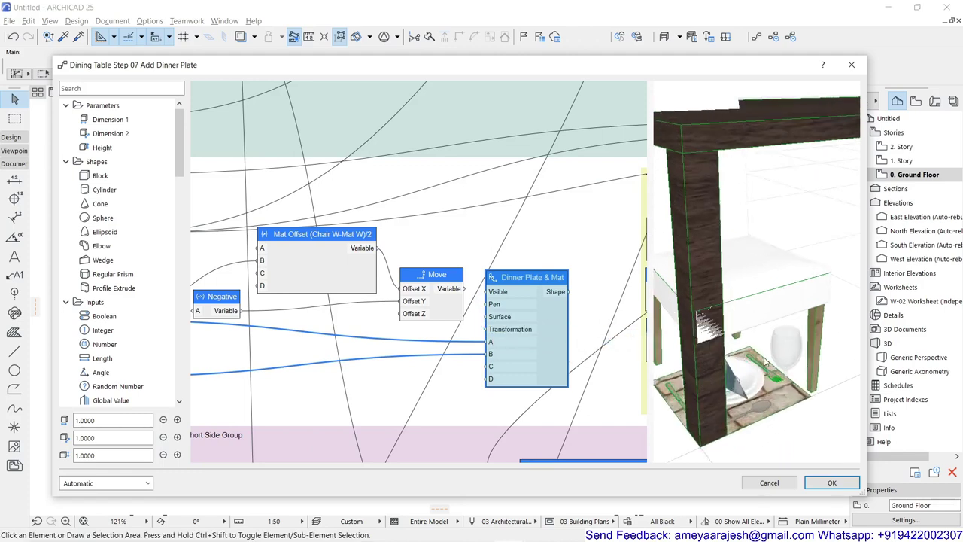
left_click_drag(841, 343, 812, 363)
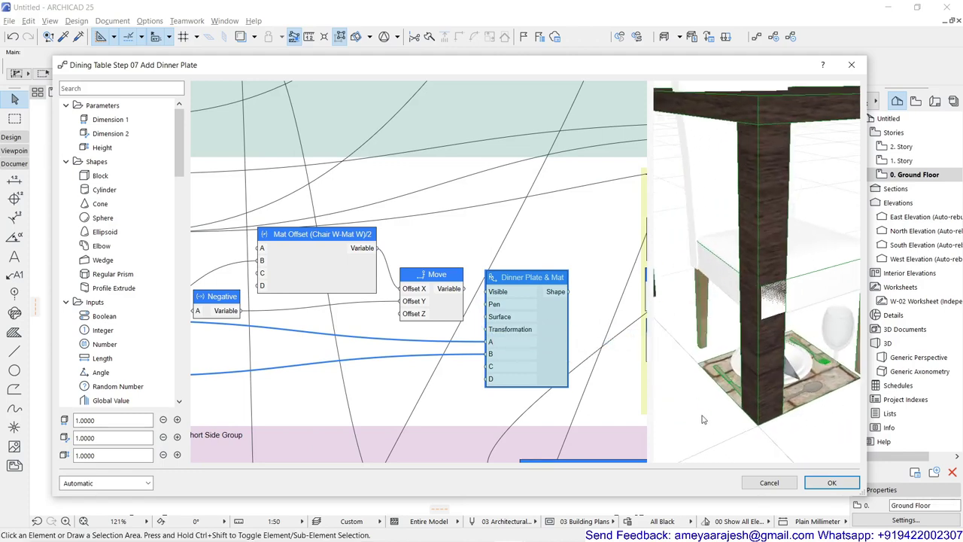
scroll(765, 339, "down", 5)
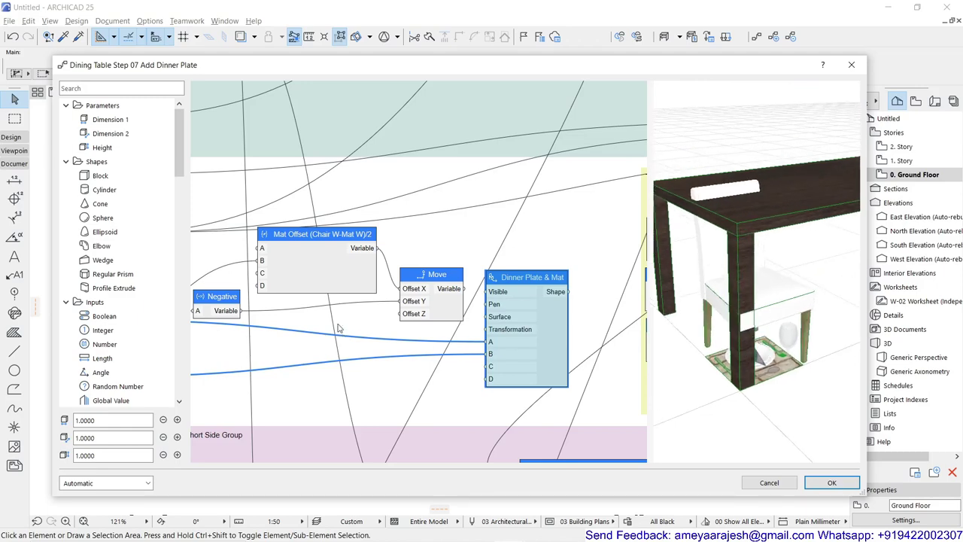
- Check the Mat Offset node's parameter values and expression, leaving its settings unchanged
middle_click_drag(343, 334, 518, 316)
scroll(504, 281, "up", 1)
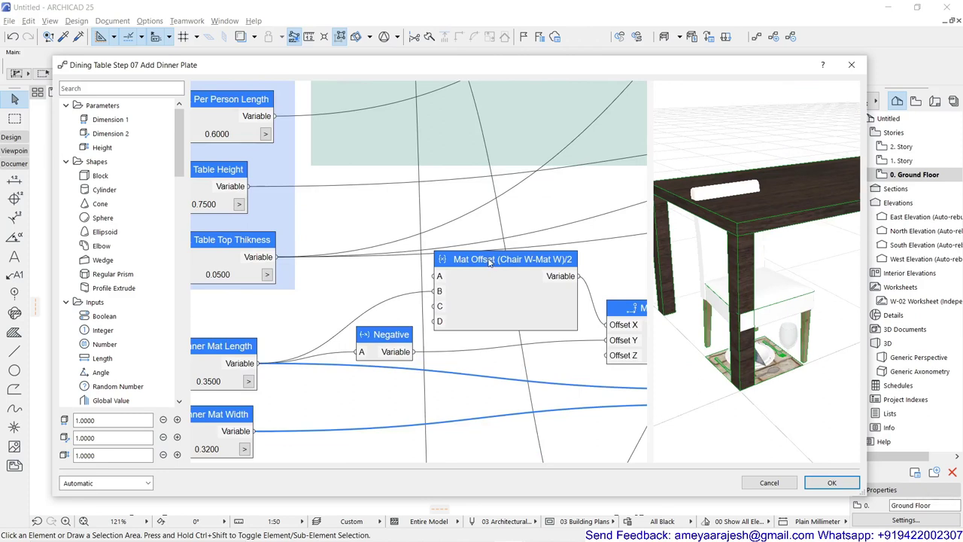
double_click(490, 260)
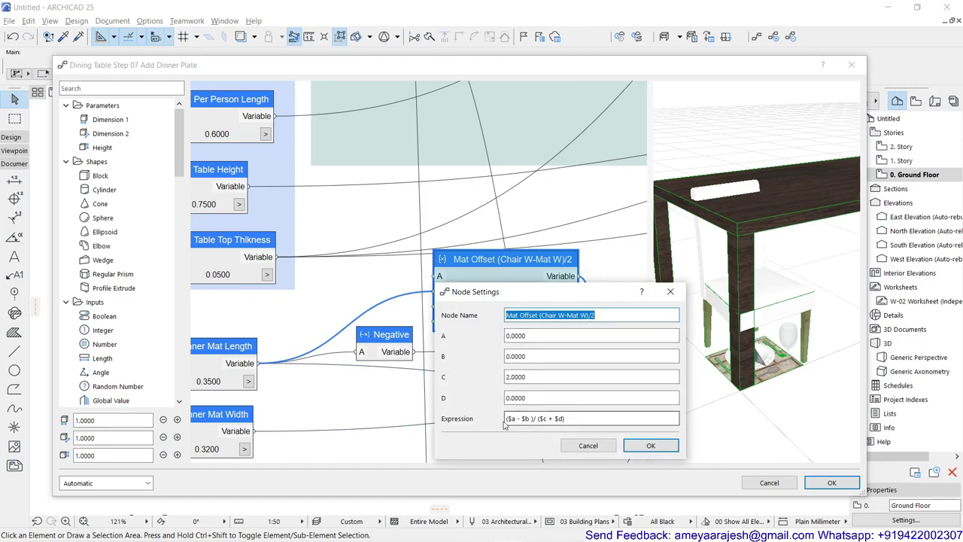
left_click(606, 449)
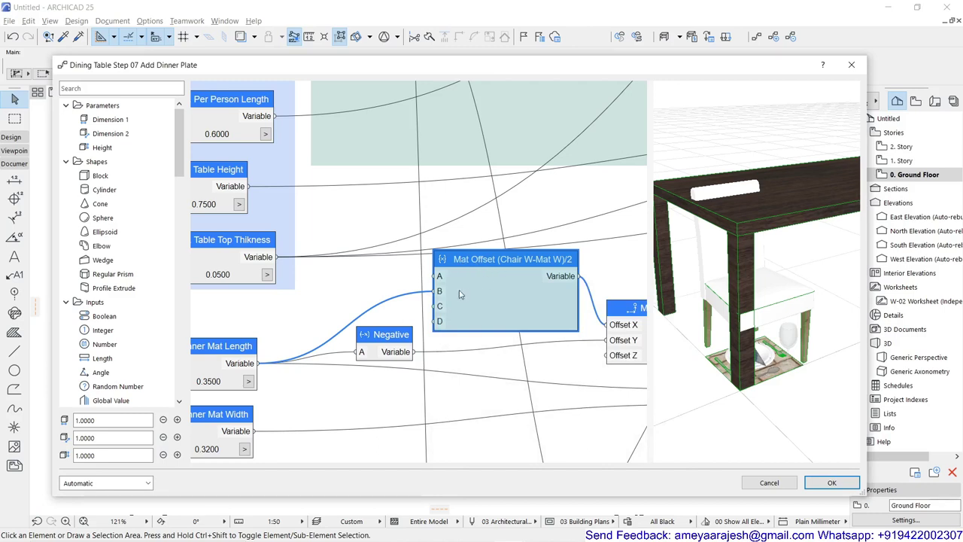
- Connect the Chair Width variable from the Chairs Short Side Group to input A of the Mat Offset node
scroll(361, 283, "down", 2)
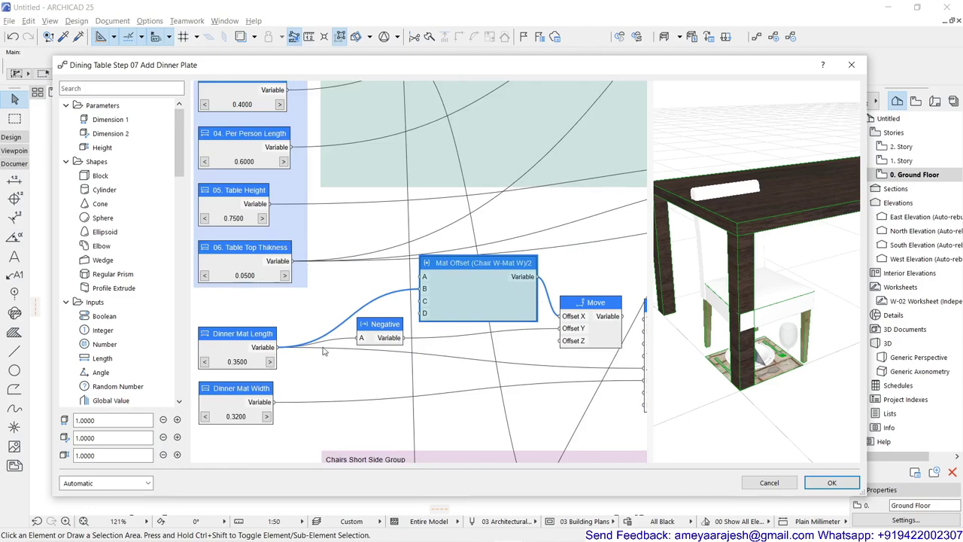
middle_click_drag(325, 351, 243, 206)
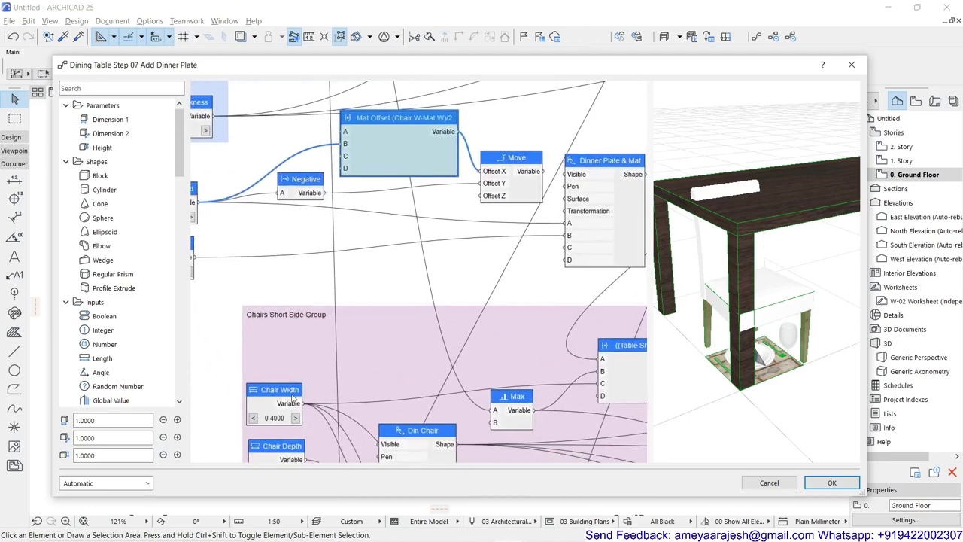
left_click_drag(302, 403, 345, 143)
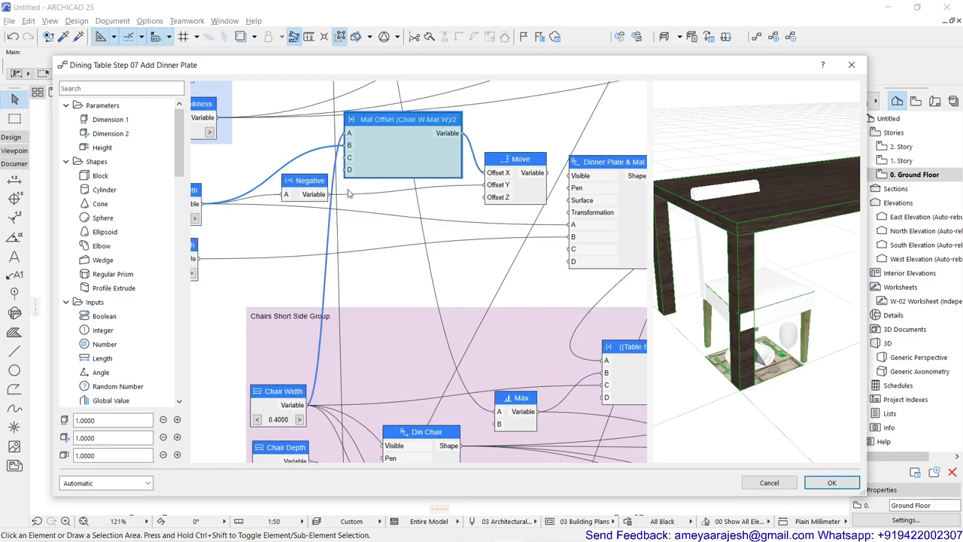
middle_click_drag(167, 175, 260, 205)
scroll(251, 213, "up", 2)
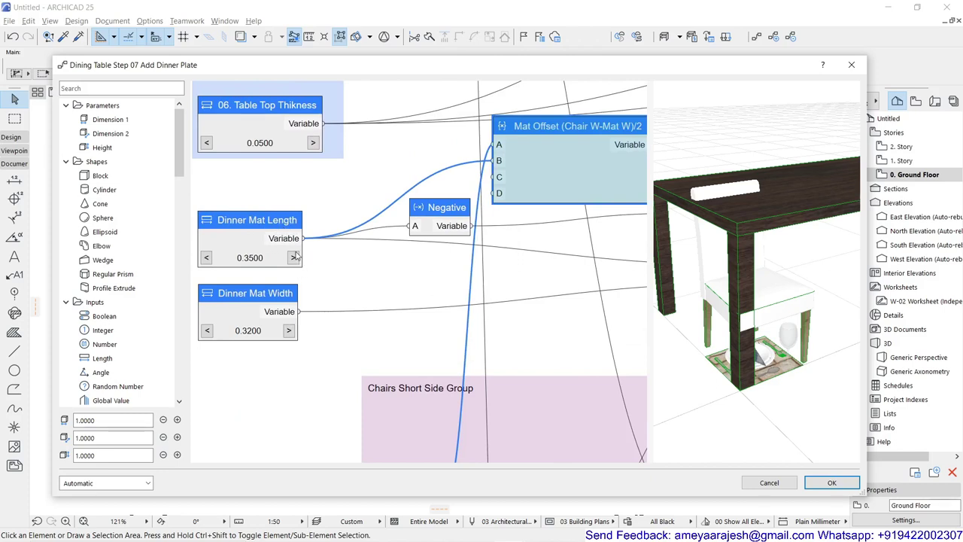
middle_click_drag(586, 180, 465, 174)
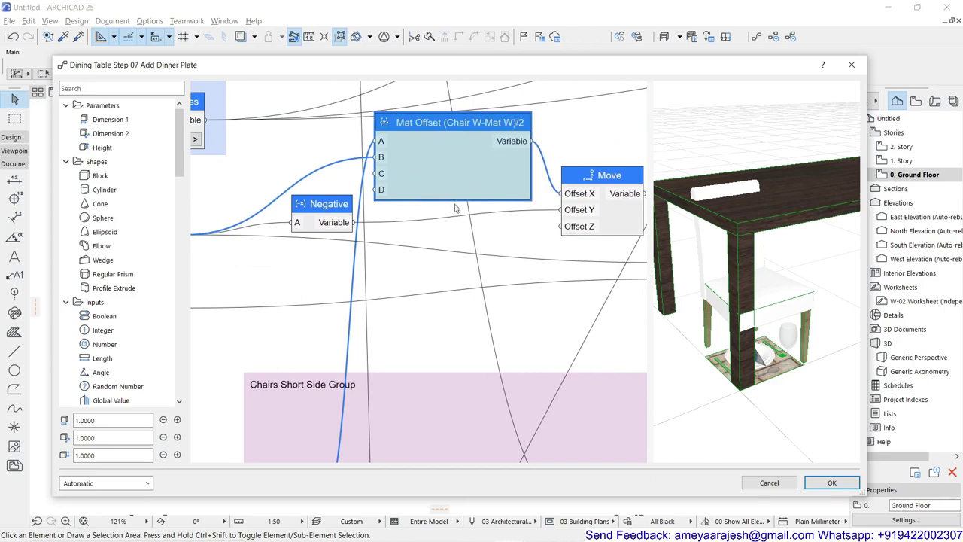
- Disconnect the Negative node from the Move node's Offset Y and connect the Move node to the Dinner Plate & Mat node's Transformation input
scroll(404, 235, "down", 1)
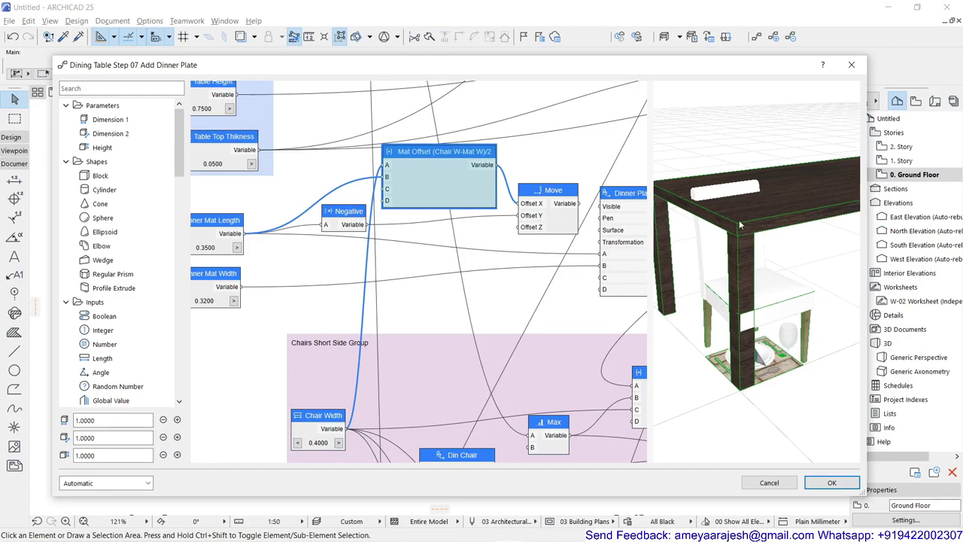
right_click(525, 221)
mouse_move(583, 227)
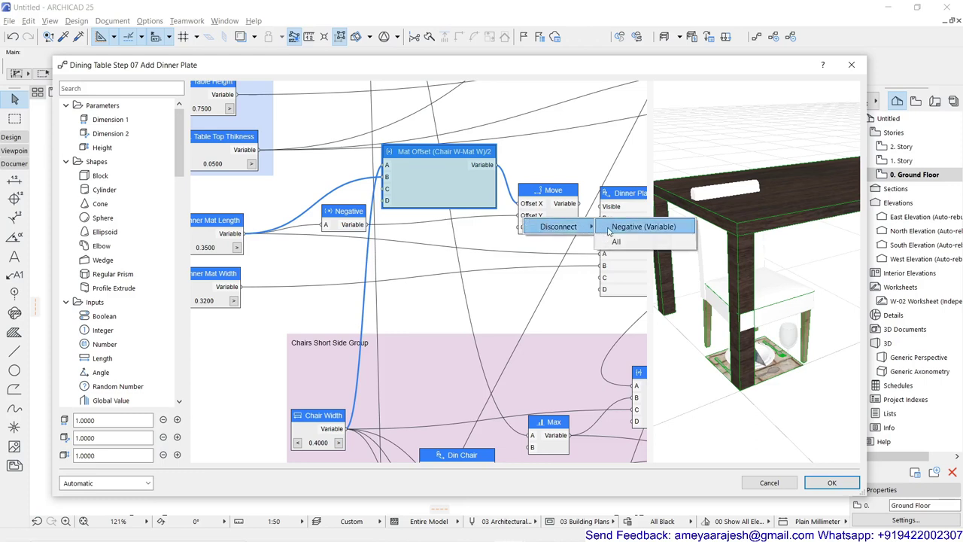
left_click(644, 226)
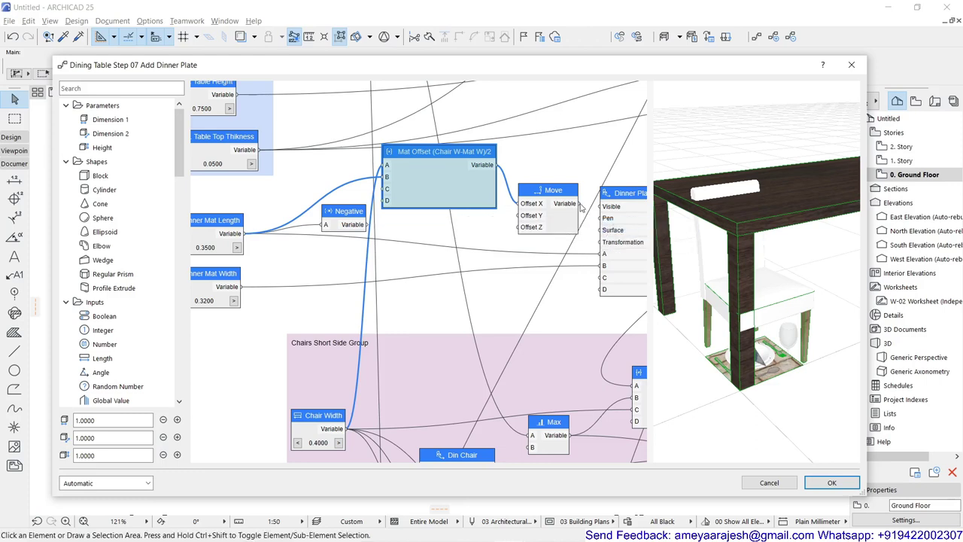
left_click_drag(581, 208, 604, 246)
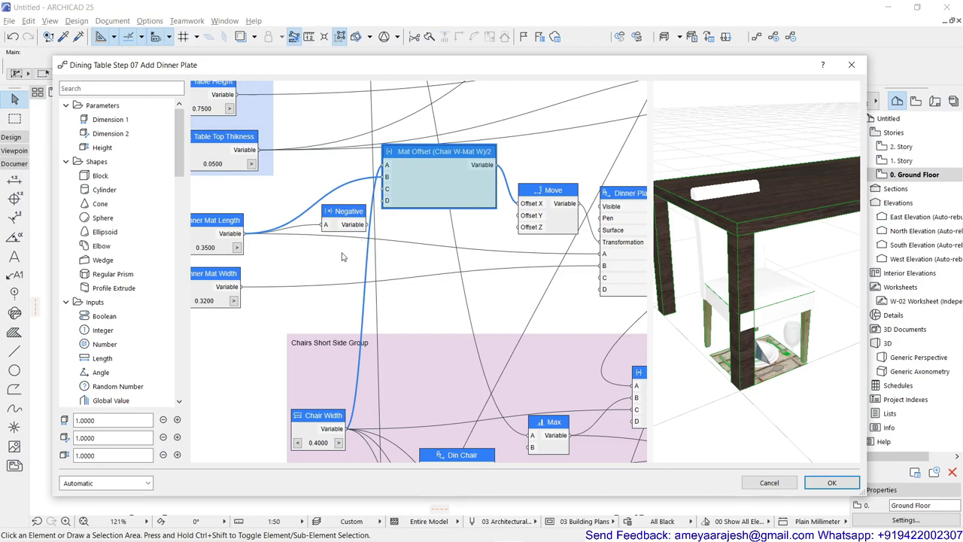
- Connect the 05. Table Height variable to the Move node's Offset Z and inspect the plate closely in the 3D preview
middle_click_drag(342, 257, 348, 283)
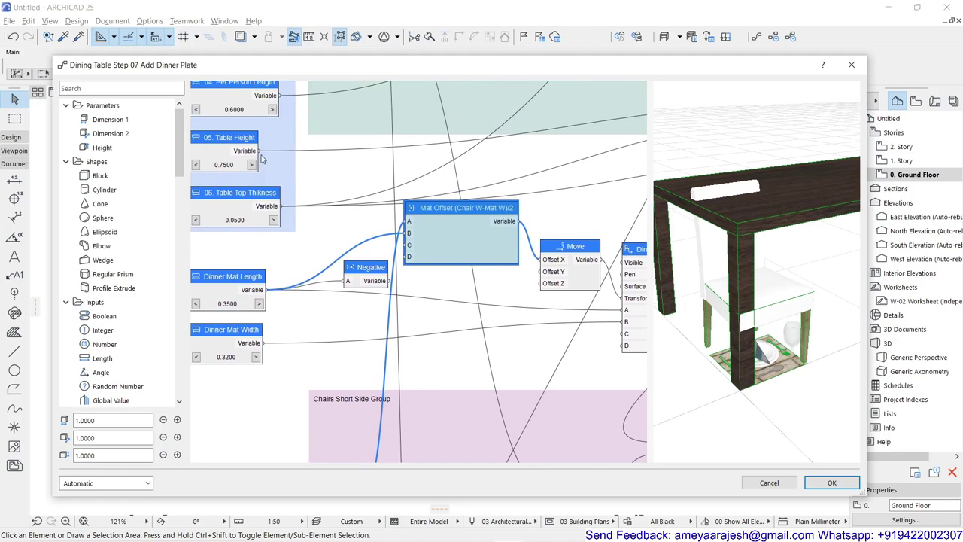
left_click_drag(260, 155, 544, 295)
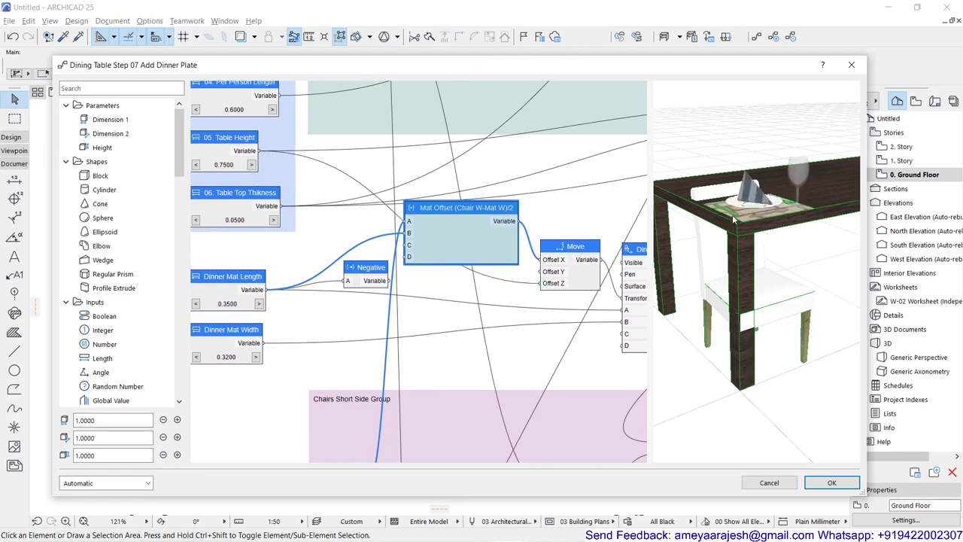
left_click_drag(733, 216, 763, 335)
scroll(739, 408, "up", 2)
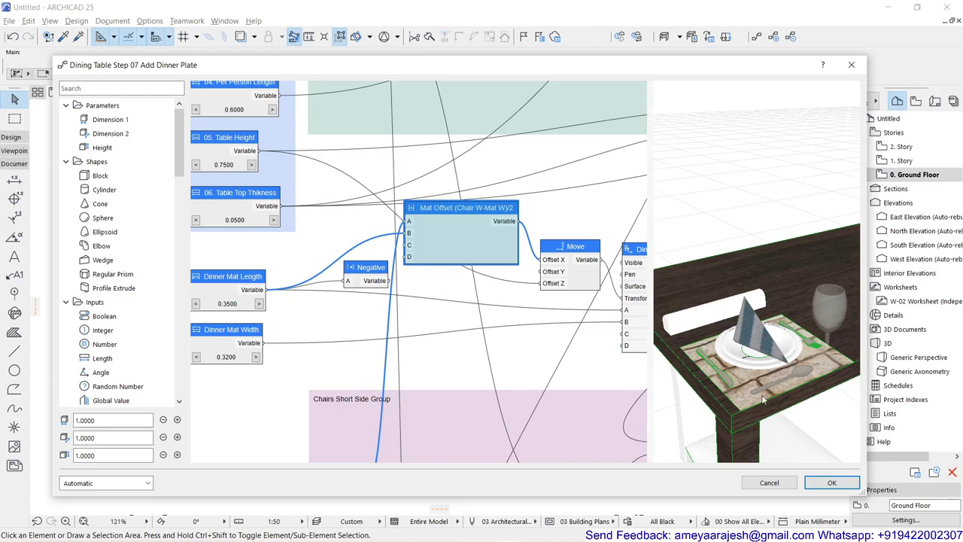
scroll(760, 360, "up", 3)
left_click_drag(745, 364, 752, 359)
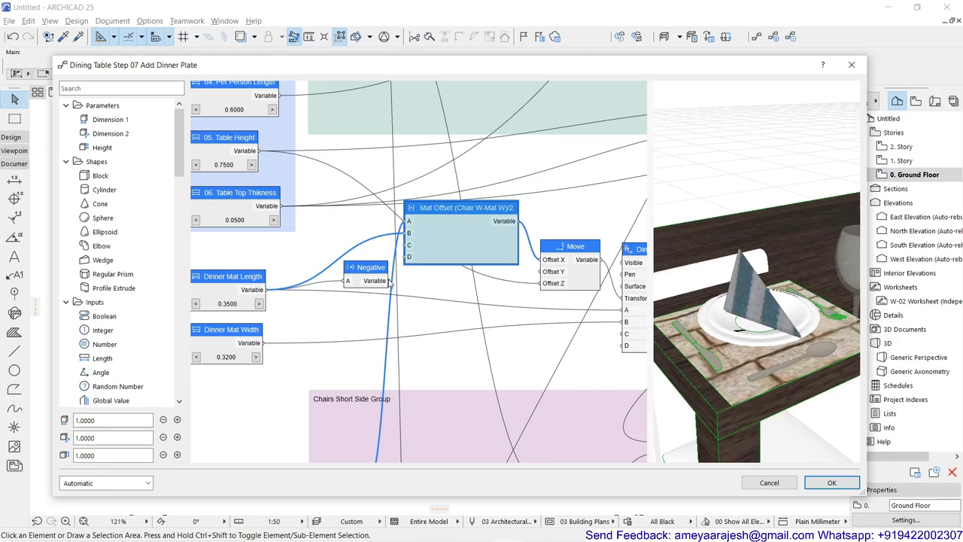
- Connect the Negative node's variable to the Move node's Offset Y and view the plate's shifted position in the 3D preview
left_click_drag(391, 281, 539, 276)
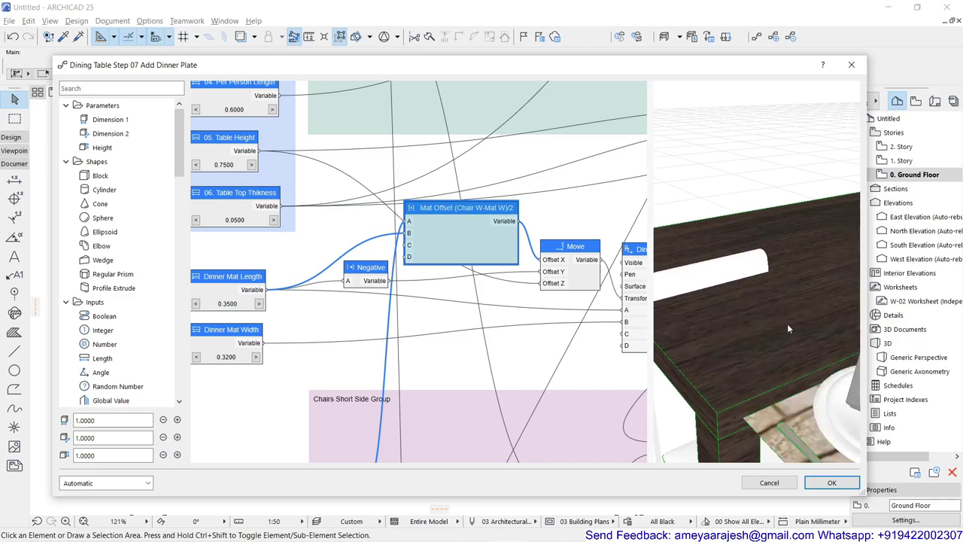
left_click_drag(789, 329, 694, 325)
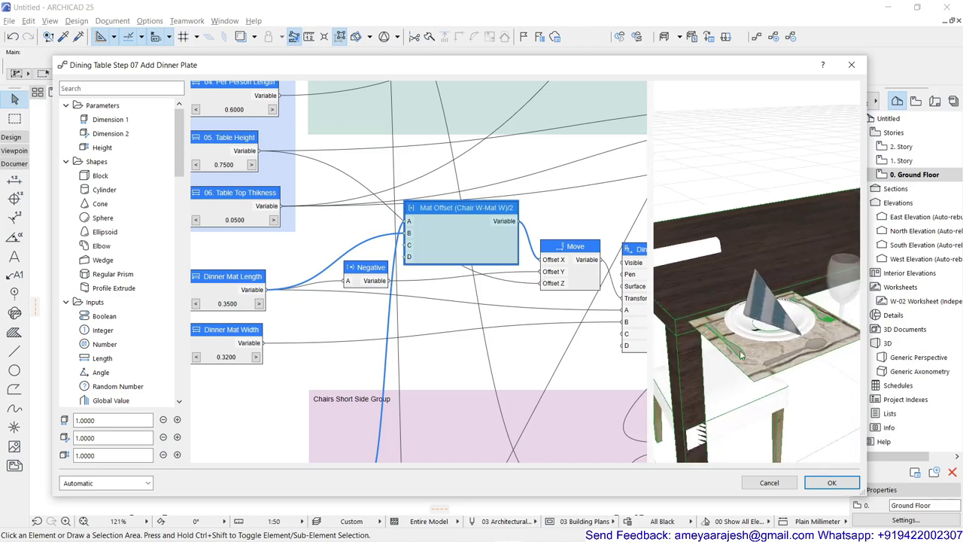
scroll(751, 373, "down", 3)
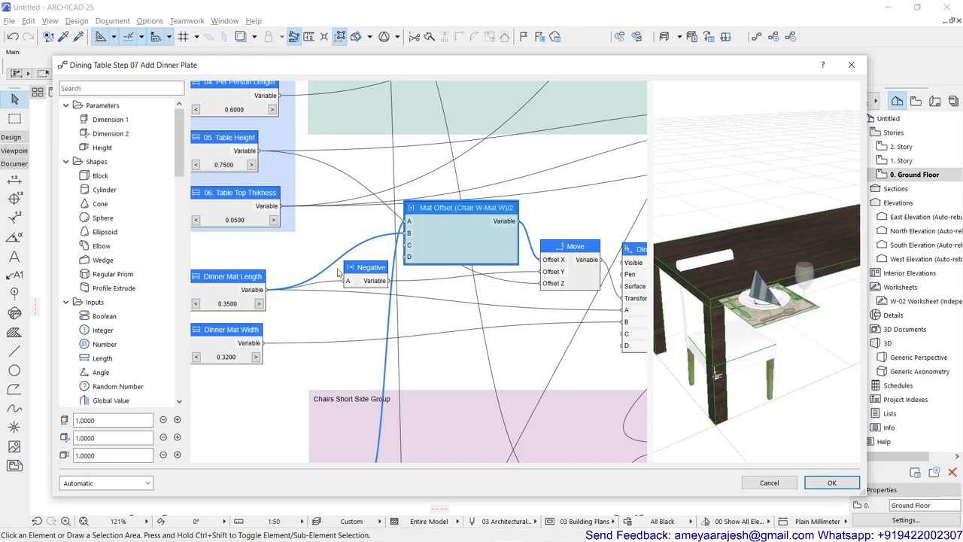
- Connect the visibility condition from the center glass nodes to the Visible input of the Chairs Short Side Group's Transform Shape node
scroll(339, 274, "right", 8)
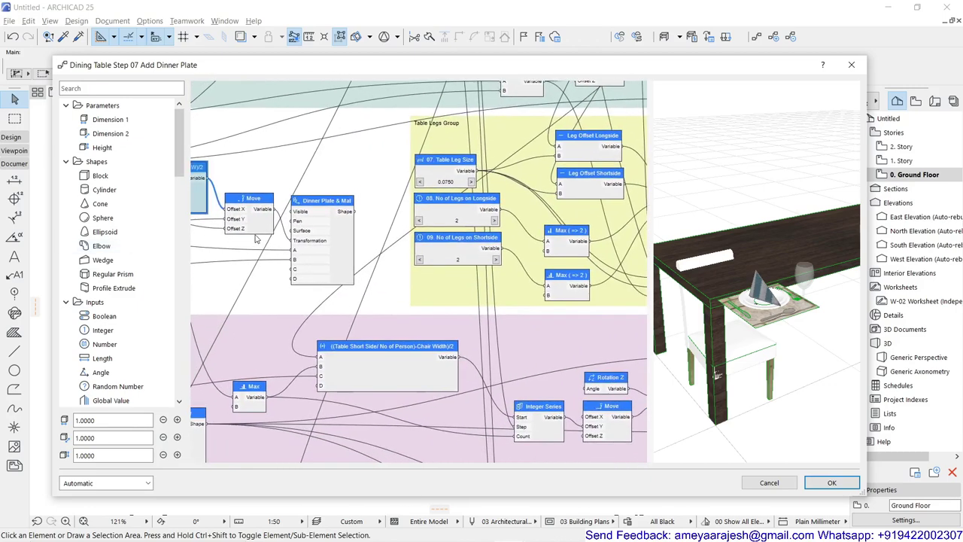
scroll(277, 244, "right", 3)
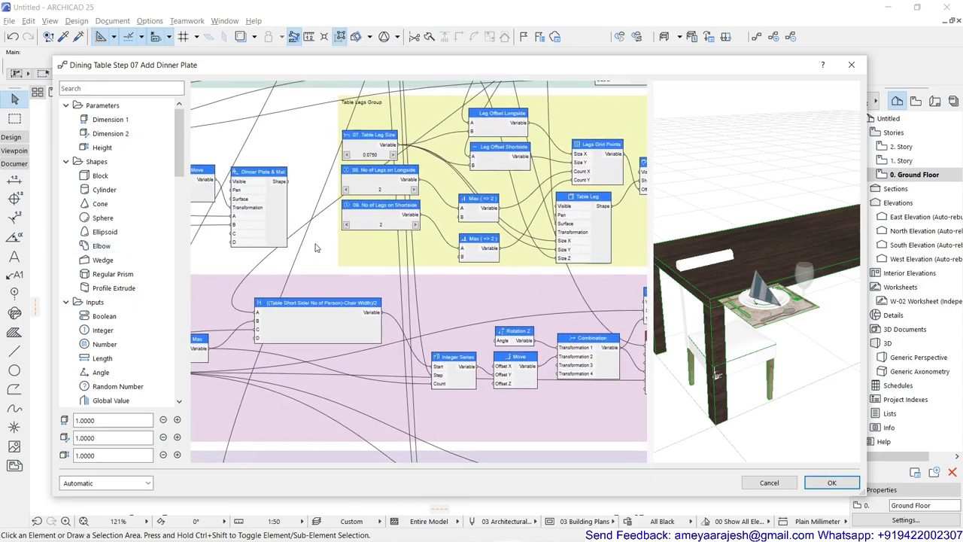
scroll(354, 275, "right", 4)
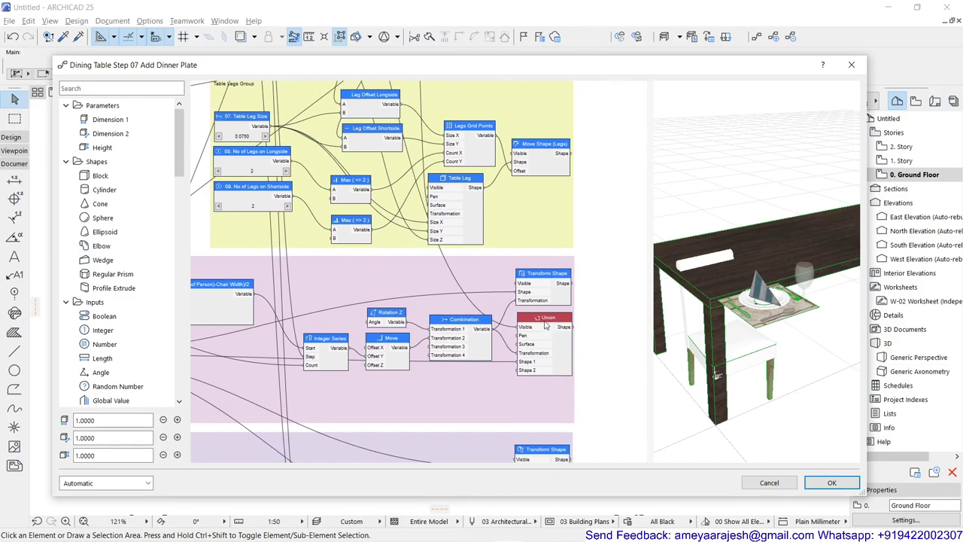
scroll(546, 324, "up", 2)
left_click(542, 258)
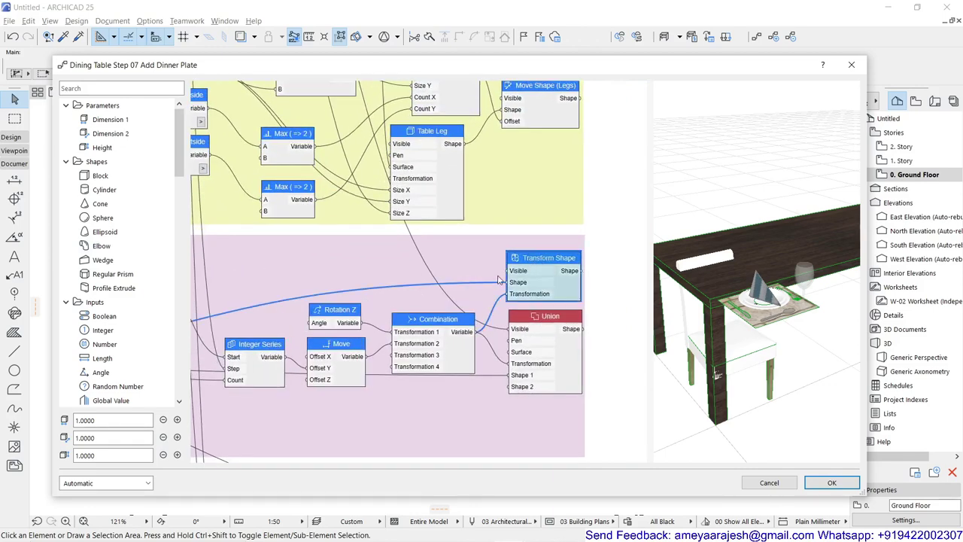
scroll(499, 281, "down", 5)
scroll(524, 298, "down", 3)
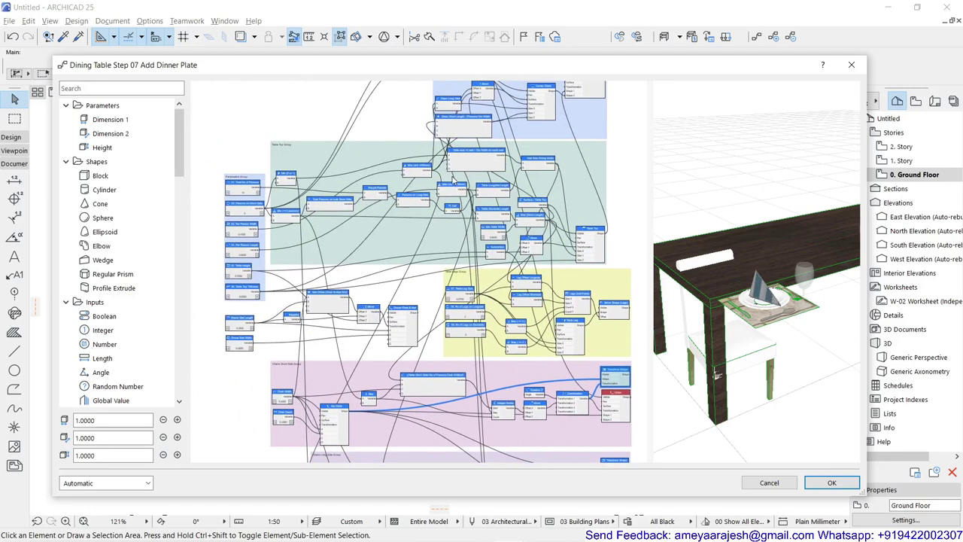
scroll(416, 197, "up", 5)
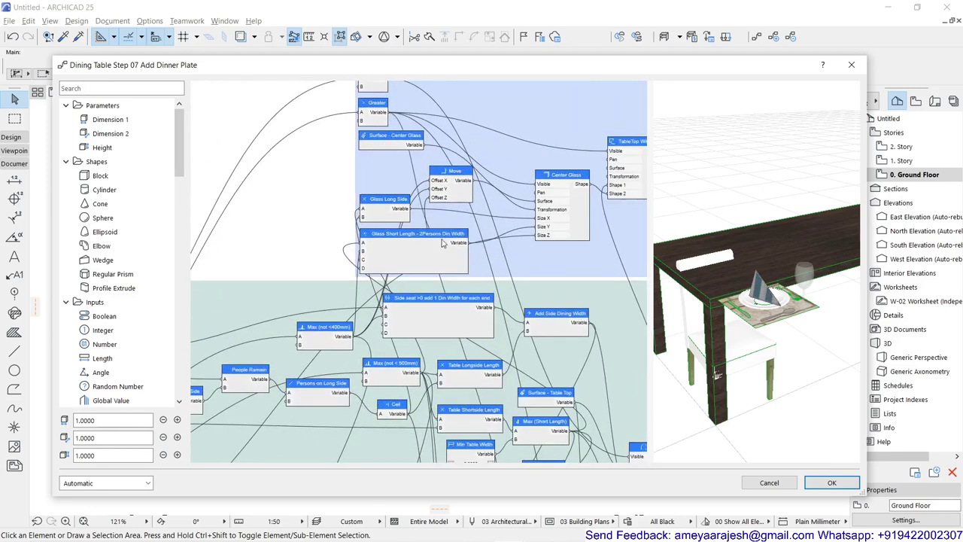
scroll(469, 304, "down", 5)
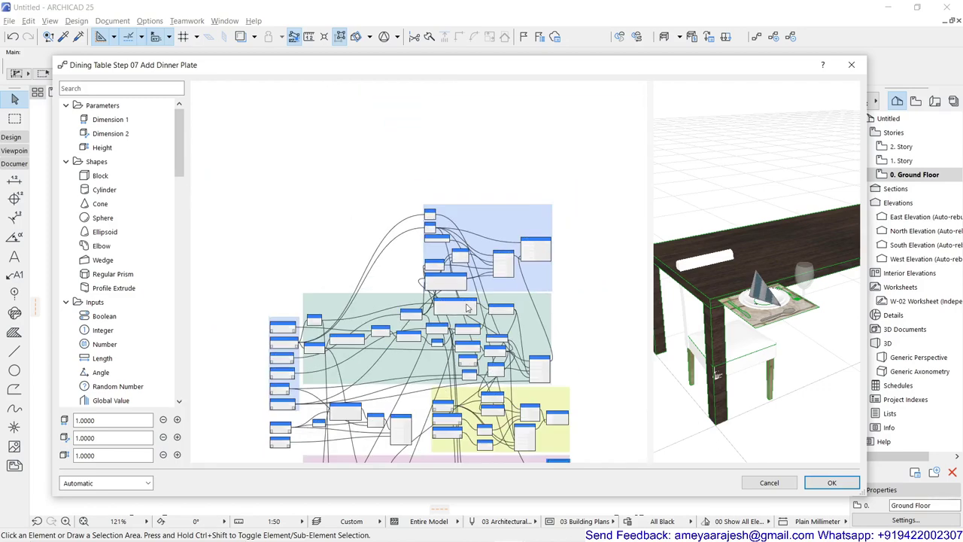
scroll(547, 461, "up", 5)
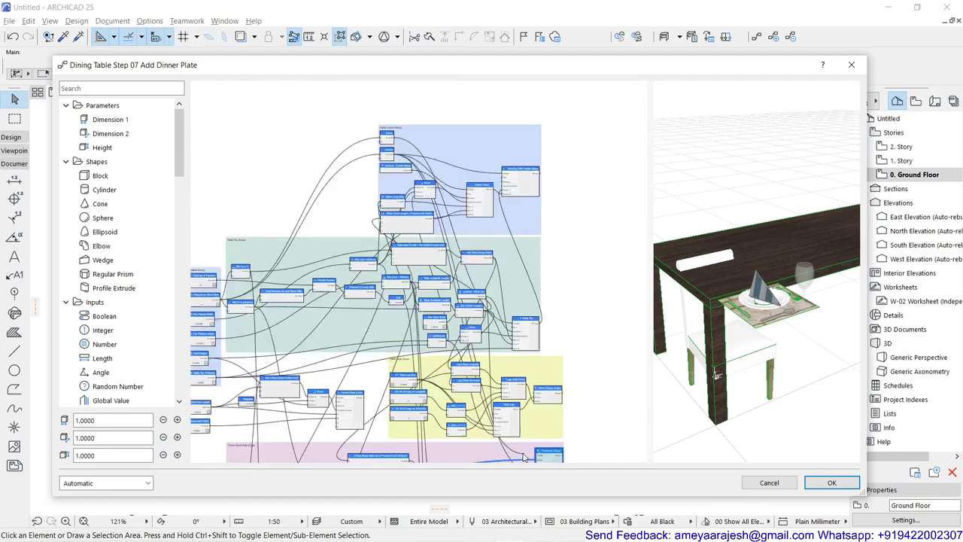
scroll(548, 461, "down", 5)
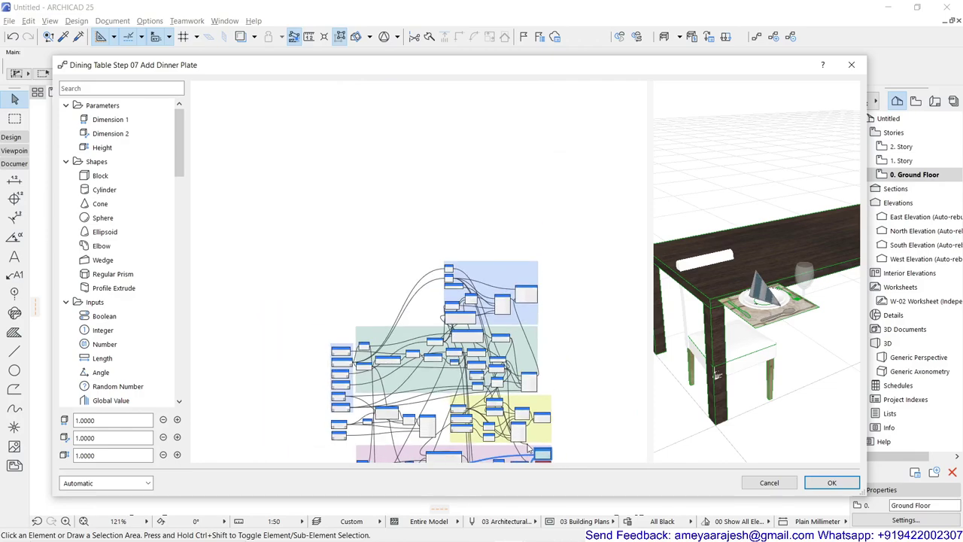
scroll(474, 320, "up", 2)
scroll(473, 318, "down", 4)
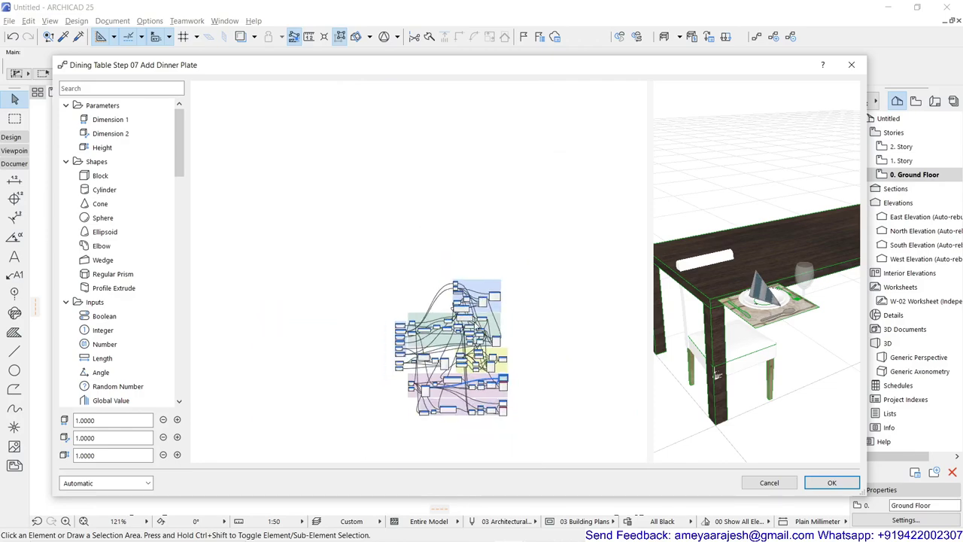
scroll(497, 407, "up", 2)
scroll(521, 430, "up", 8)
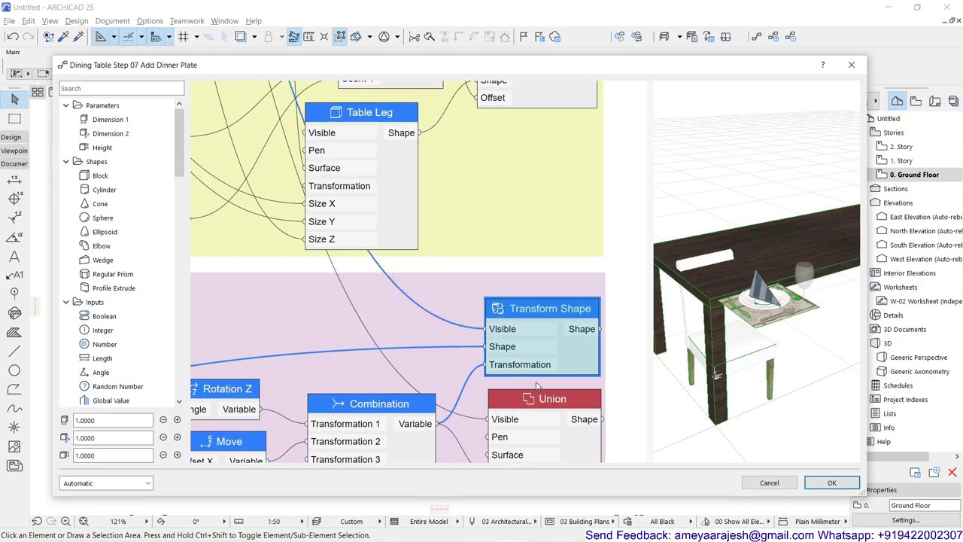
- Increase the 02. Persons on Short Side value in the Parameters Group by two
scroll(464, 367, "down", 4)
scroll(444, 380, "up", 3)
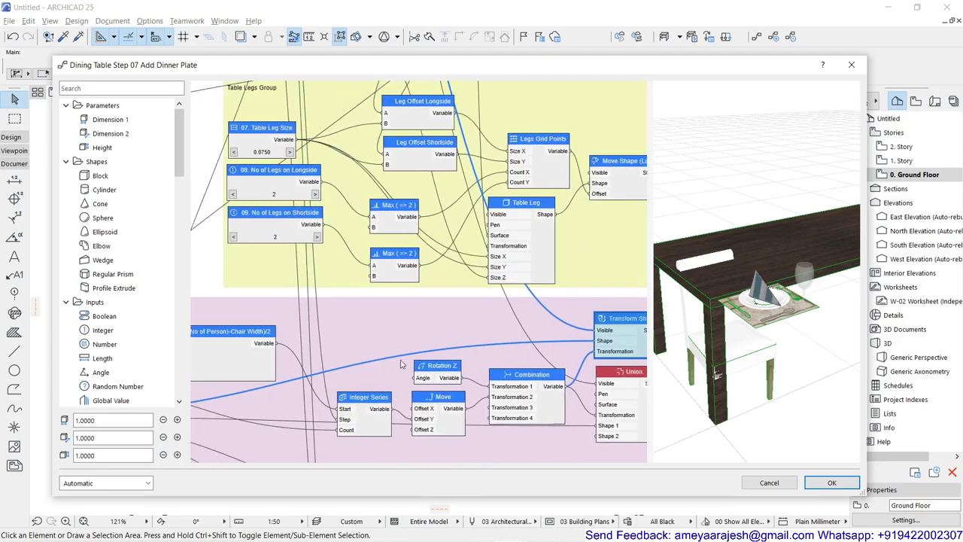
scroll(438, 387, "down", 4)
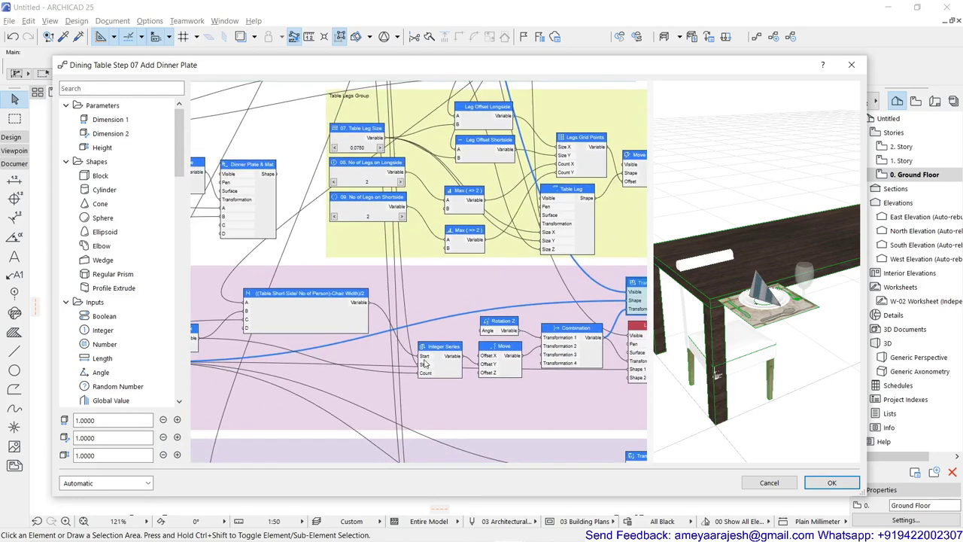
middle_click_drag(309, 334, 455, 342)
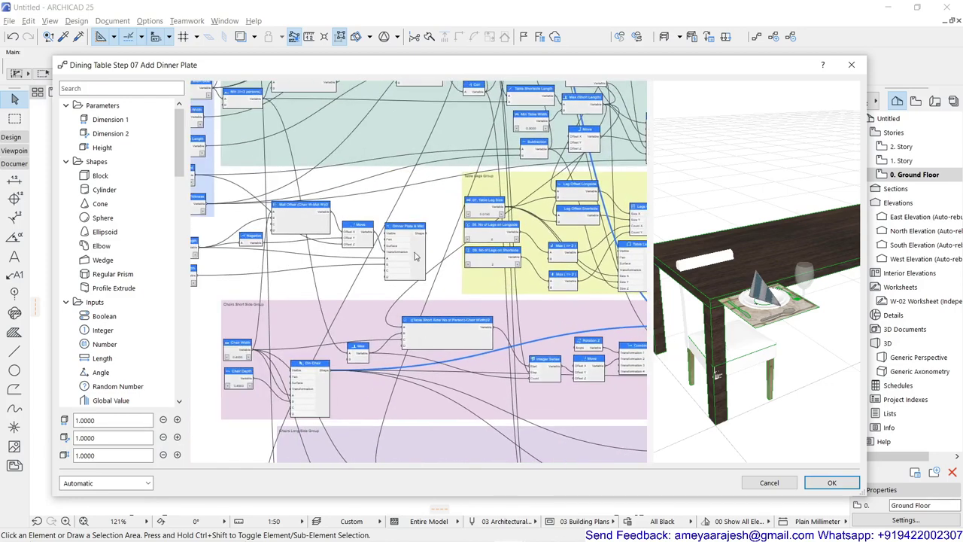
scroll(415, 257, "up", 2)
scroll(401, 245, "up", 2)
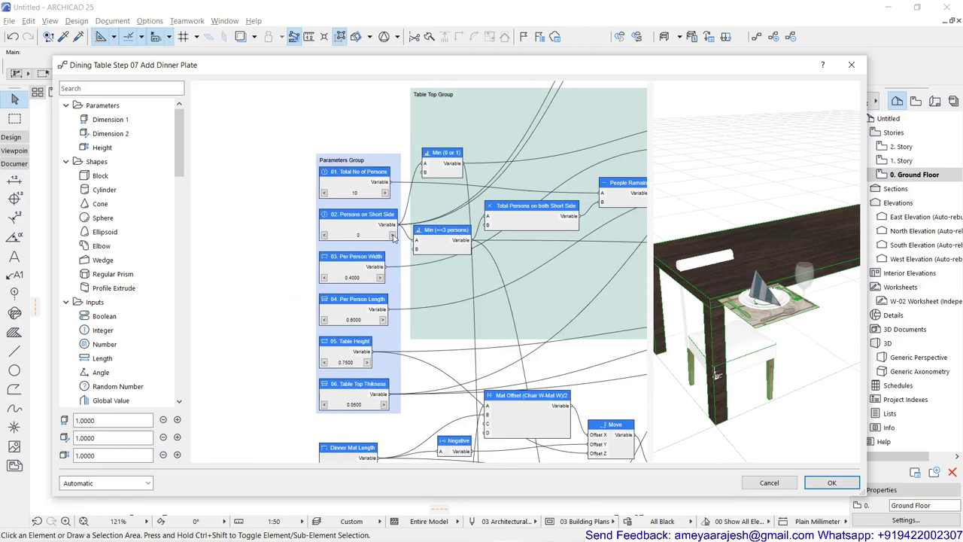
left_click(392, 236)
left_click(393, 236)
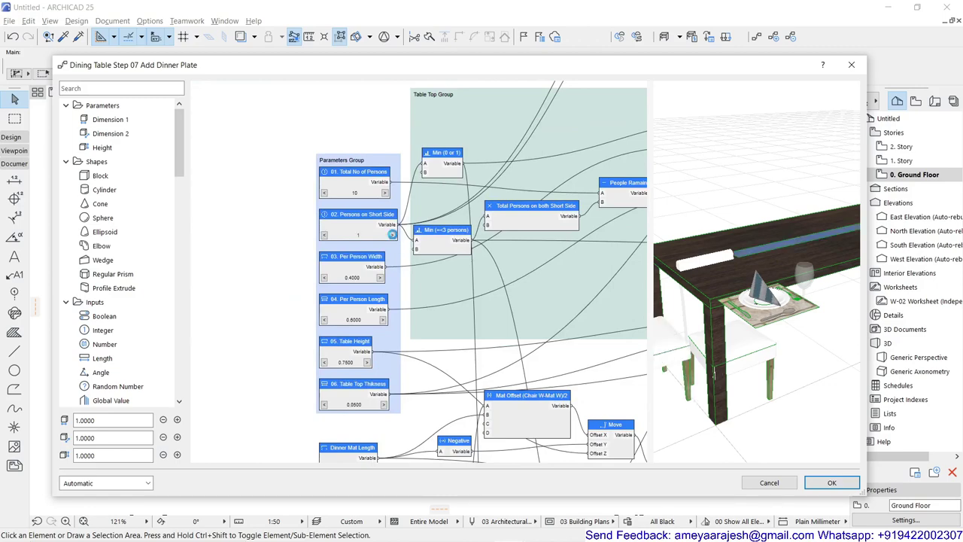
- Move the short-side Transform Shape node's Visible connection to the Transform Shape node in the Chairs Long Side Group and view the chairs in 3D
scroll(573, 312, "down", 2)
left_click_drag(625, 318, 216, 205)
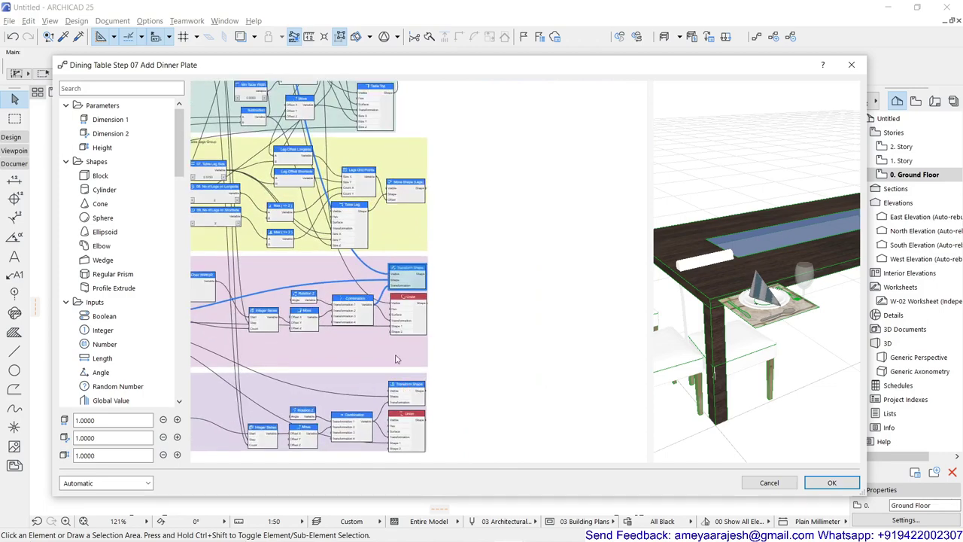
scroll(396, 320, "up", 2)
left_click_drag(380, 296, 373, 189)
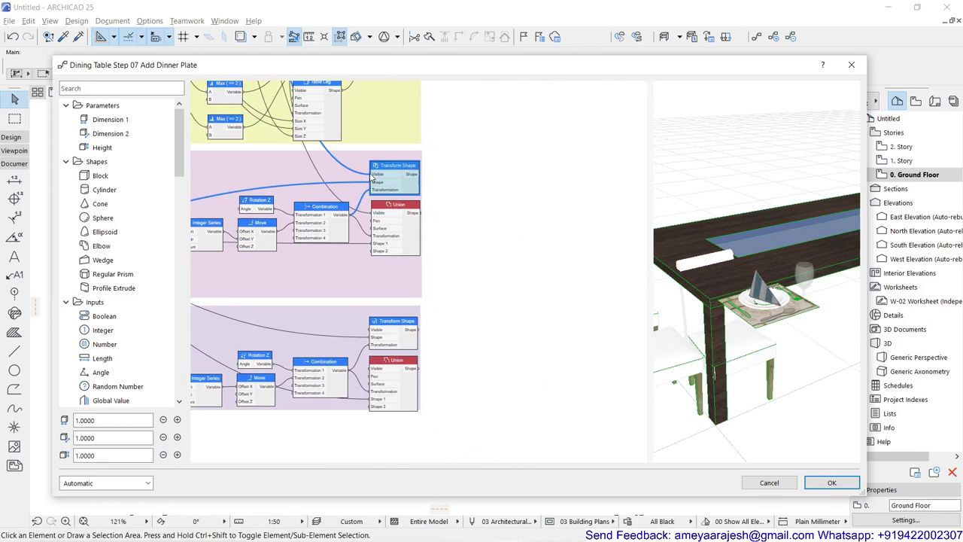
left_click_drag(372, 176, 369, 336)
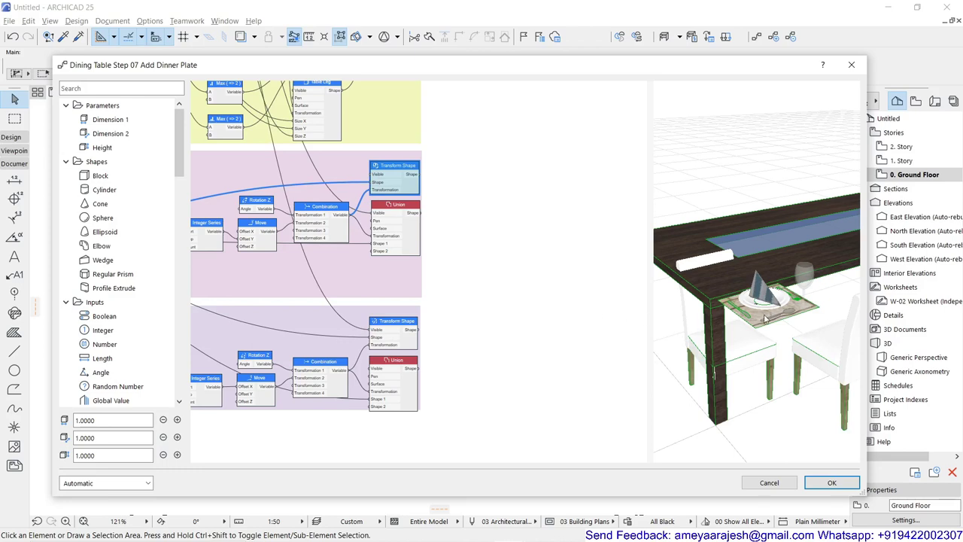
left_click_drag(766, 320, 604, 479)
left_click_drag(721, 420, 738, 380)
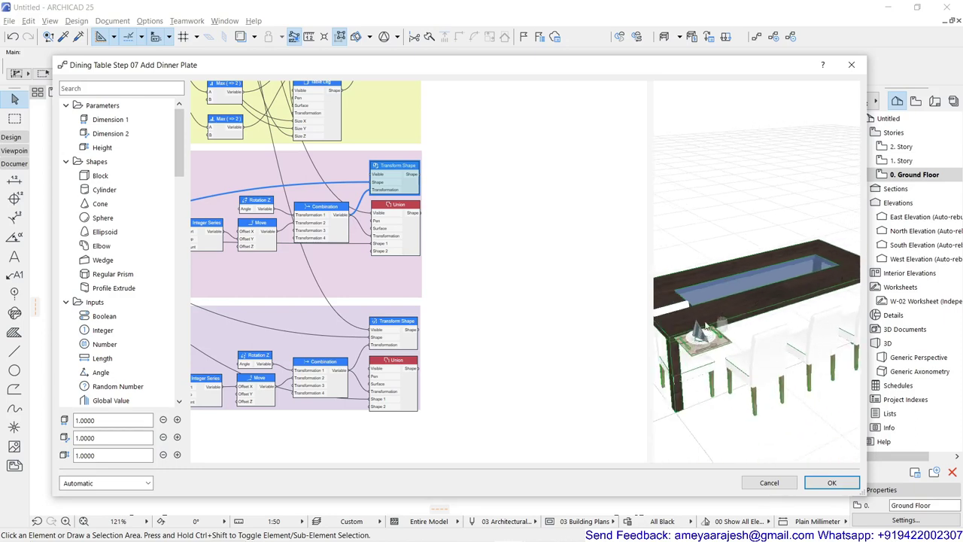
- Examine the Transform Shape and Union nodes in the Chairs Short Side Group and locate Union among the Solid Operations nodes
middle_click_drag(473, 279, 594, 313)
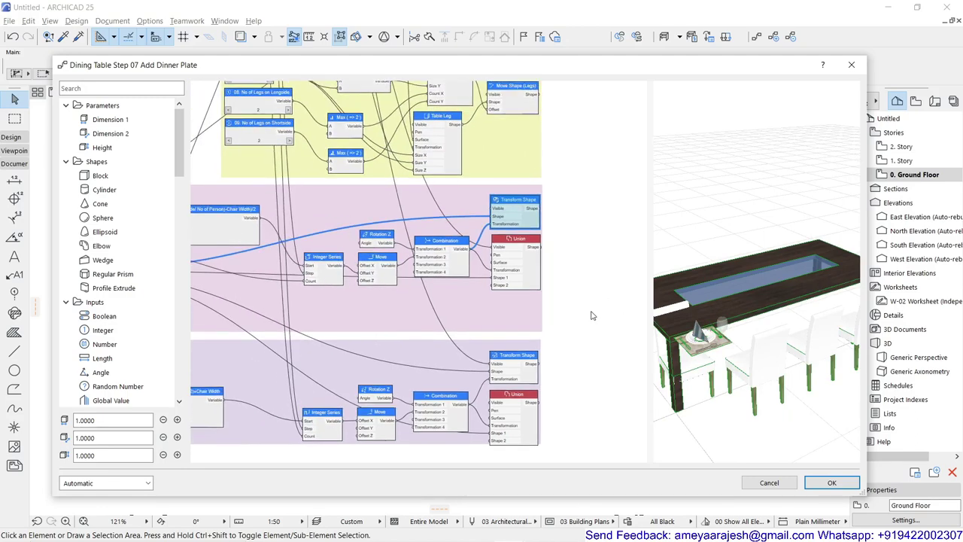
middle_click_drag(441, 283, 442, 375)
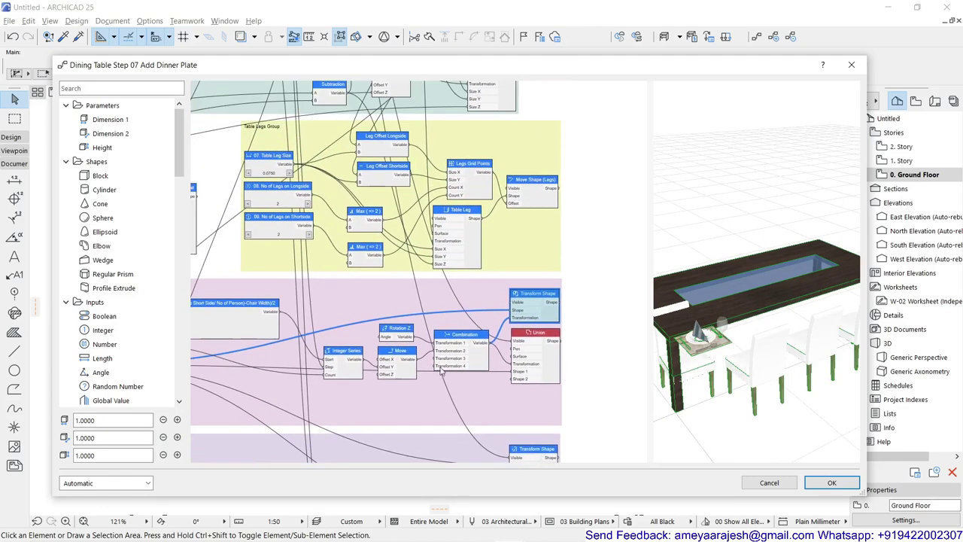
scroll(528, 325, "up", 2)
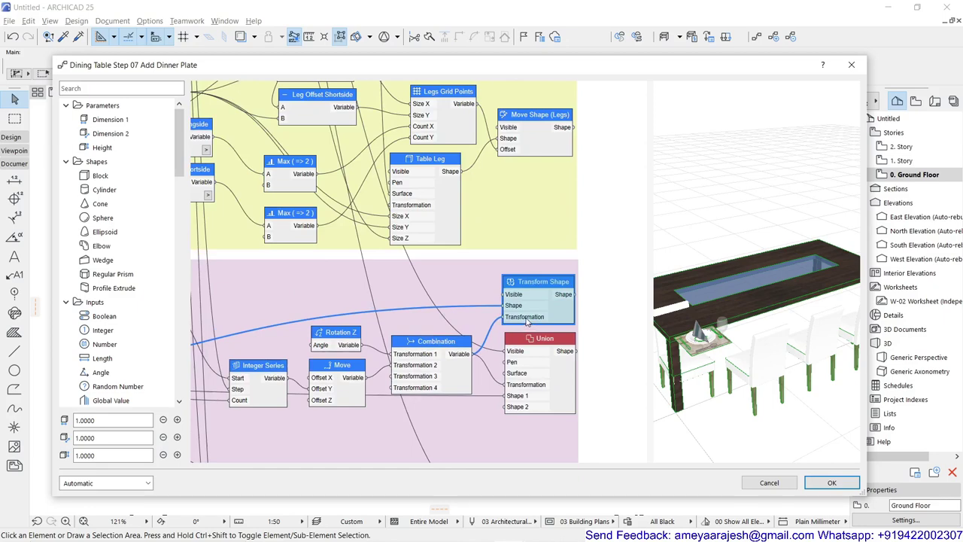
scroll(527, 321, "up", 1)
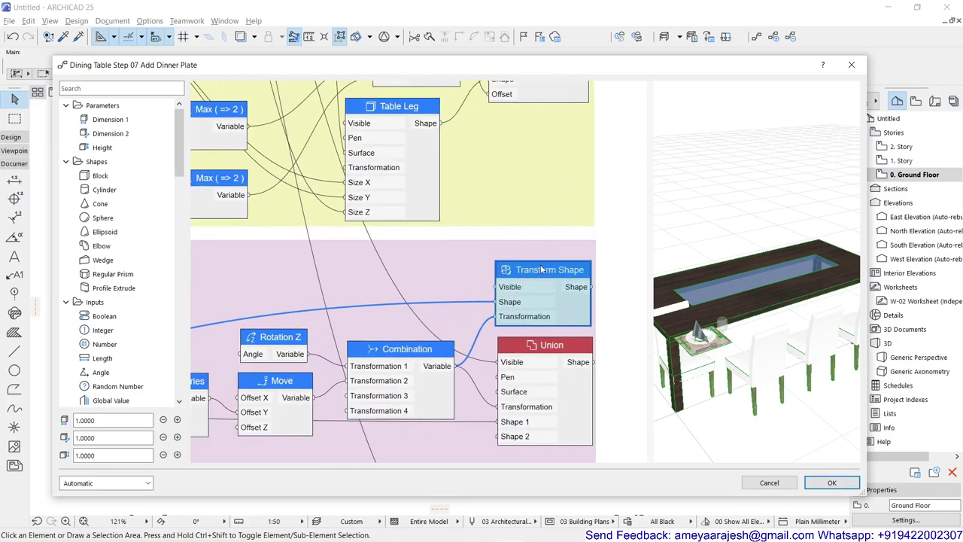
scroll(534, 308, "down", 2)
middle_click_drag(532, 319, 561, 248)
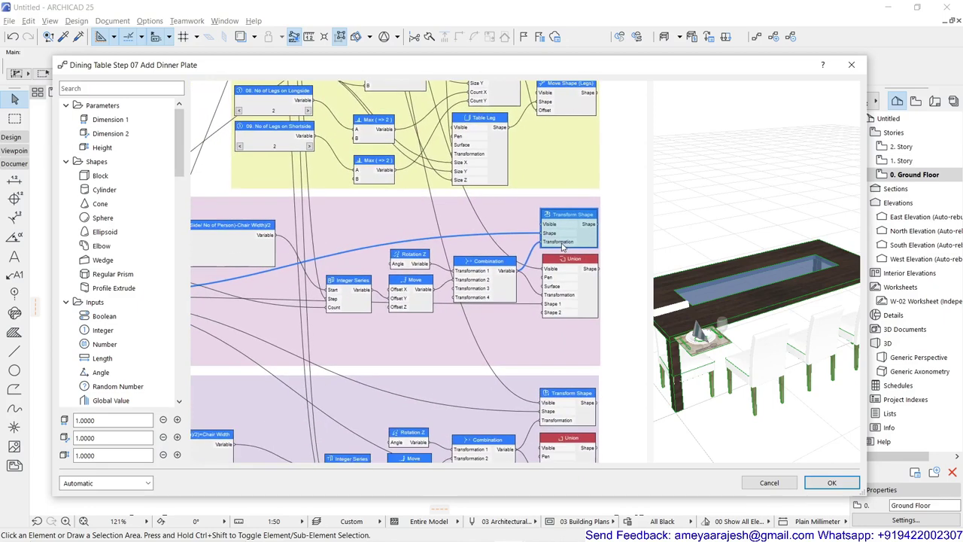
middle_click_drag(534, 309, 535, 283)
scroll(561, 218, "up", 1)
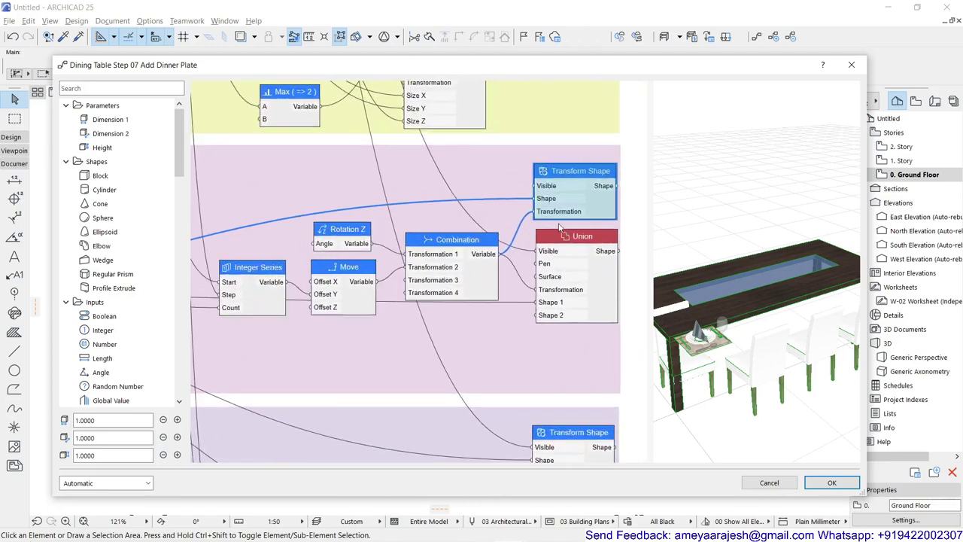
scroll(570, 239, "up", 1)
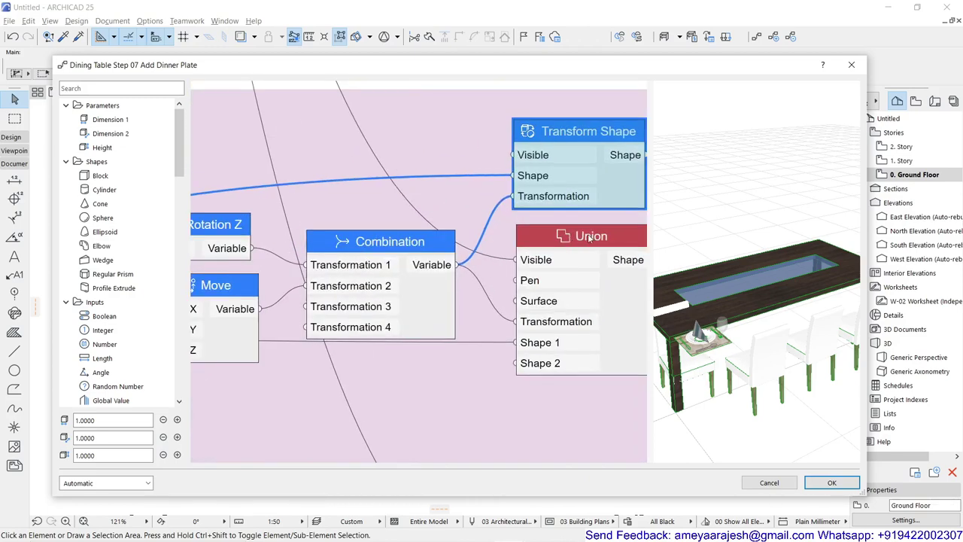
left_click(590, 238)
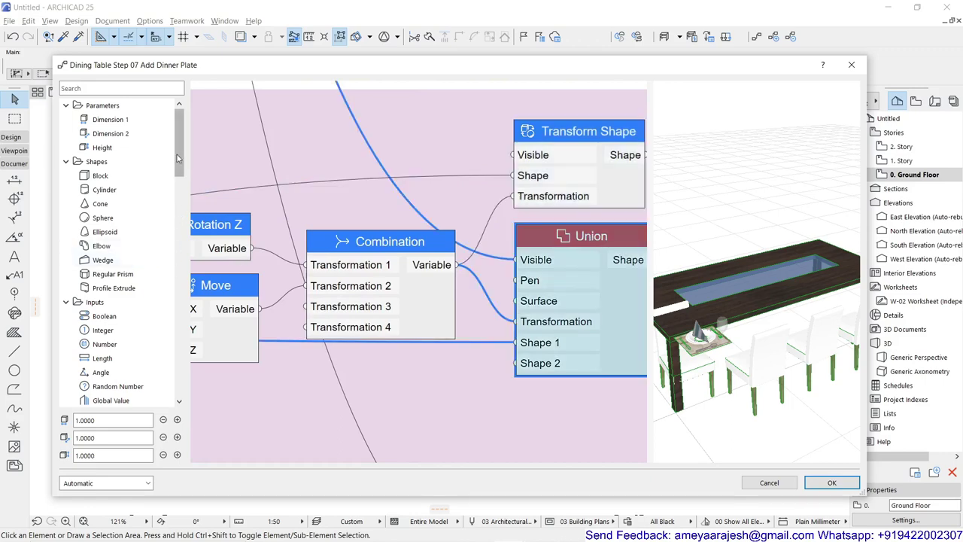
left_click_drag(178, 153, 179, 376)
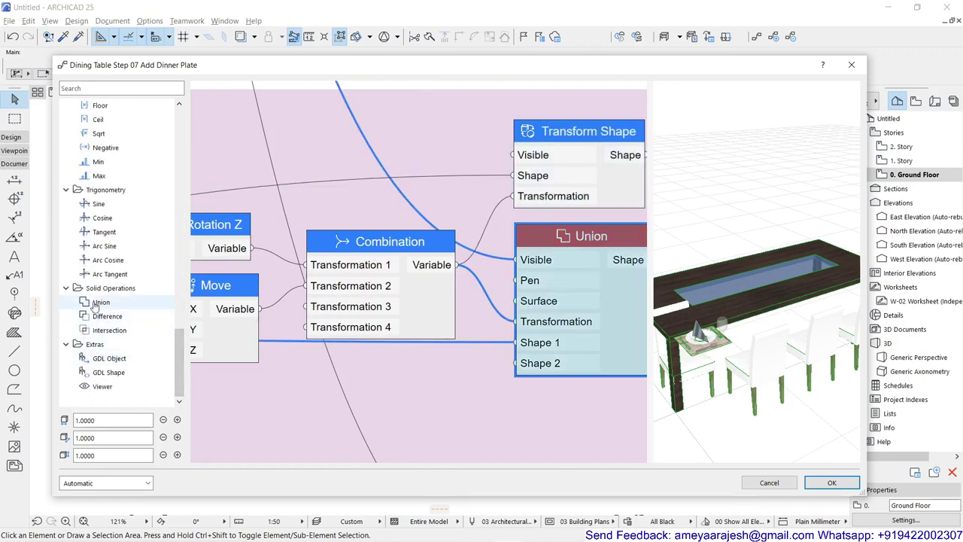
- Connect the Dinner Plate & Mat node's Shape to Shape 2 of the short-side Union node and view the plates in 3D
scroll(376, 309, "down", 1)
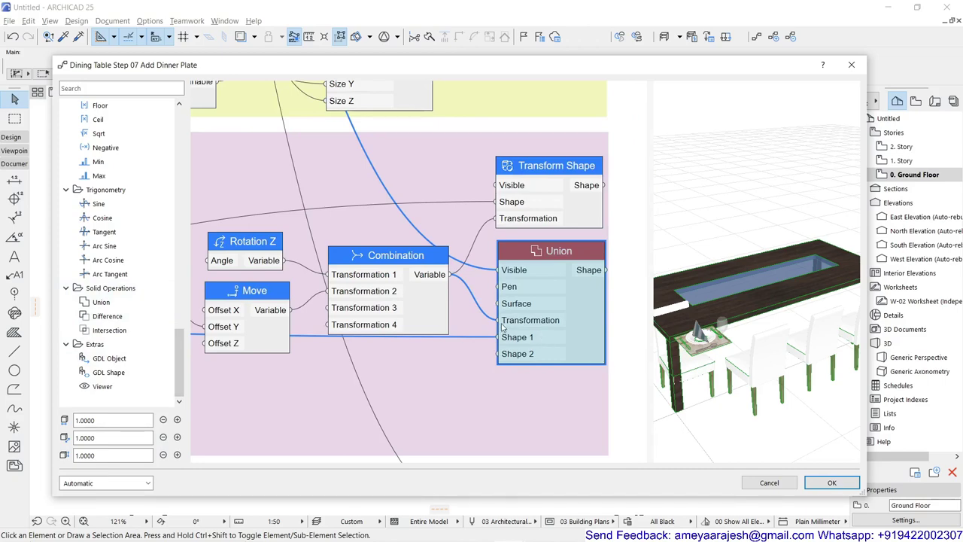
scroll(489, 343, "down", 1)
scroll(489, 343, "down", 2)
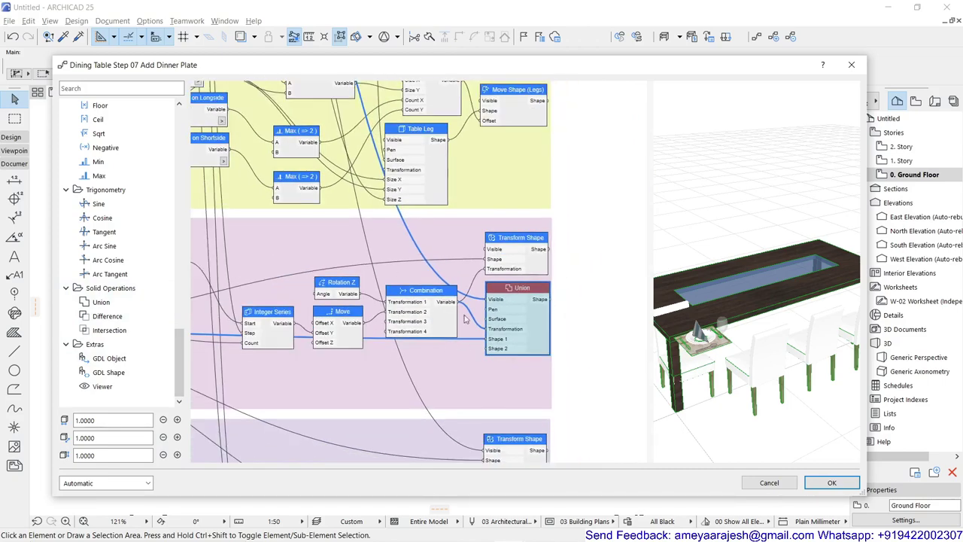
middle_click_drag(462, 376, 558, 394)
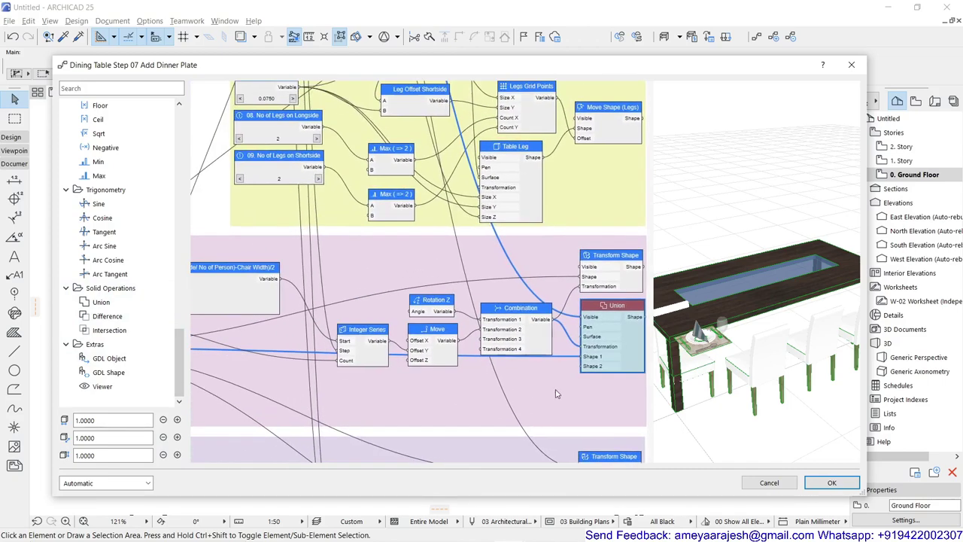
scroll(556, 394, "down", 1)
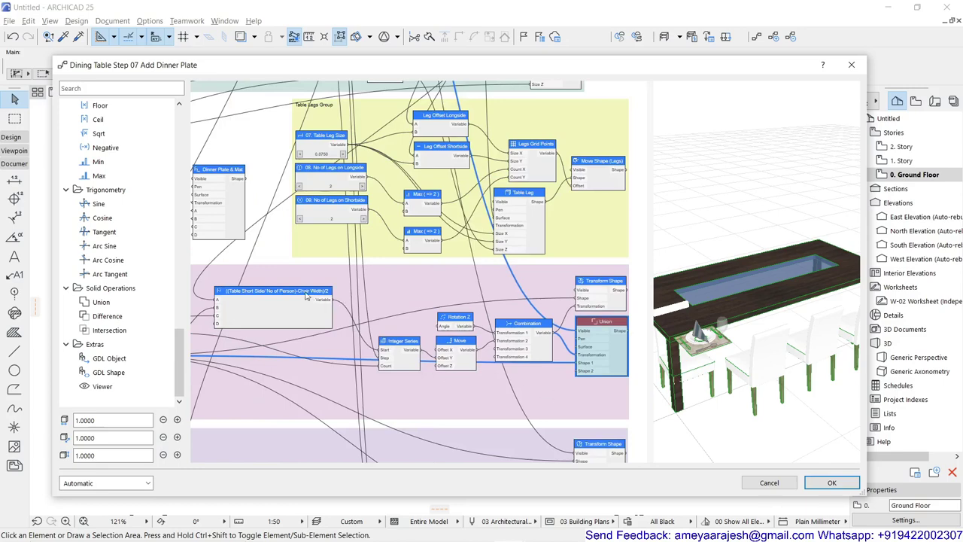
middle_click_drag(306, 296, 279, 244)
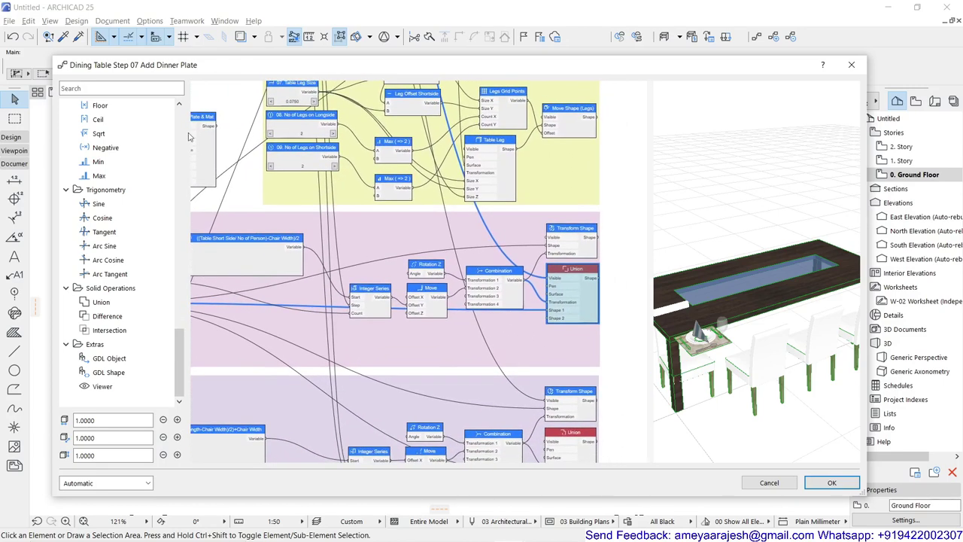
left_click_drag(217, 131, 548, 319)
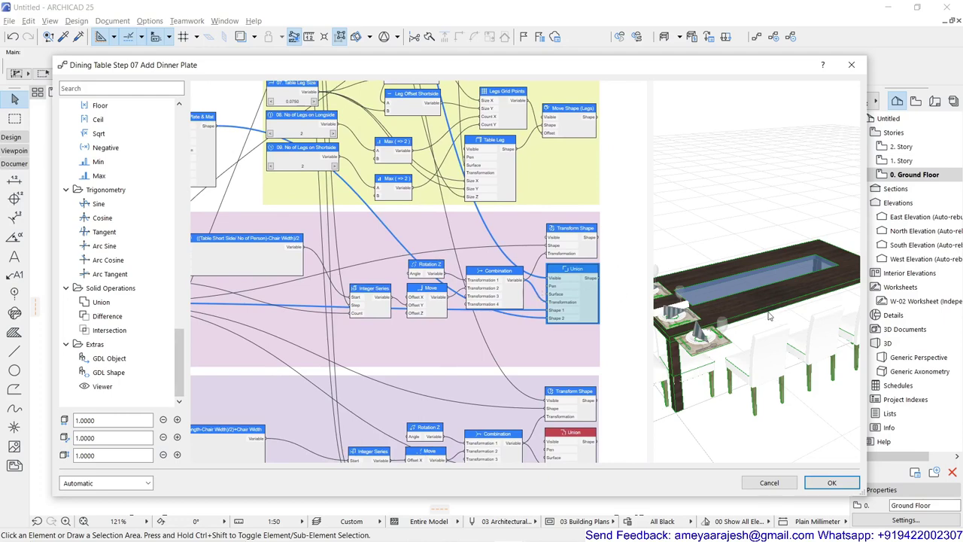
left_click_drag(775, 319, 819, 367)
scroll(798, 357, "up", 3)
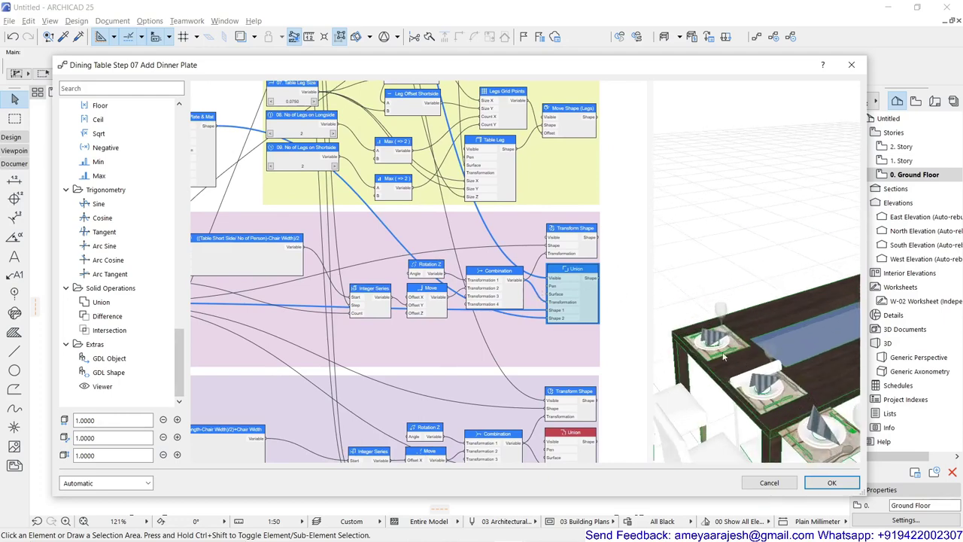
- Connect the Dinner Plate & Mat node's Shape to Shape 2 of the Union node in the Chairs Long Side Group and view the table in 3D
scroll(399, 292, "down", 1)
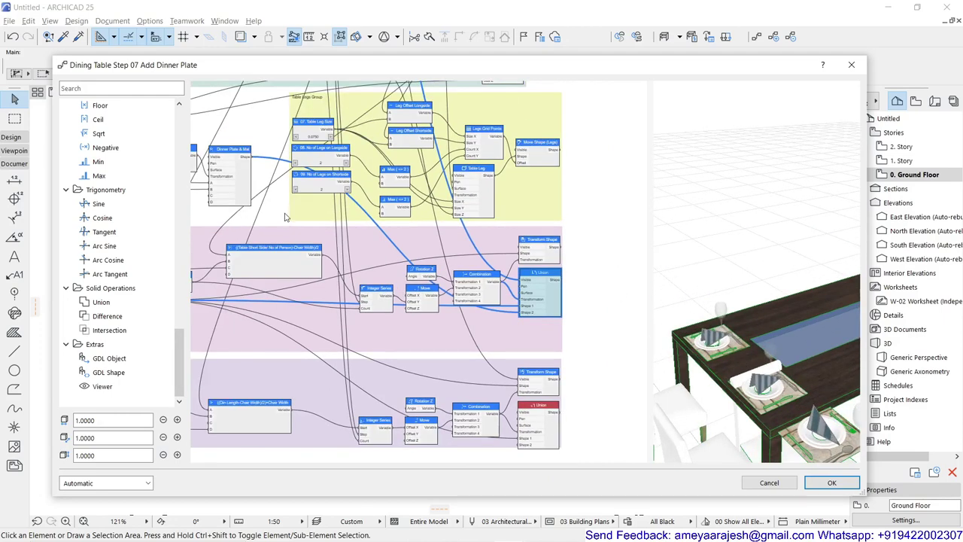
middle_click_drag(288, 220, 298, 162)
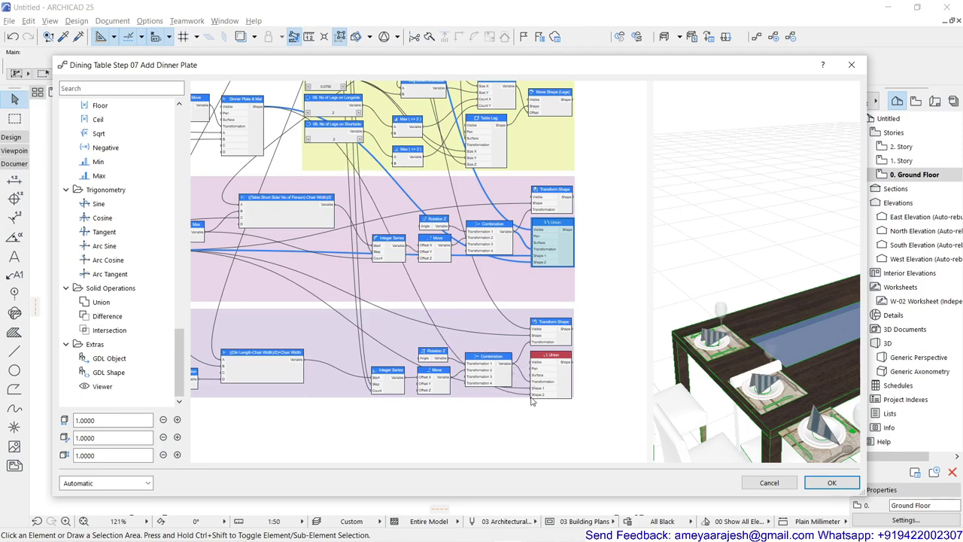
left_click_drag(733, 361, 647, 341)
left_click_drag(813, 347, 758, 306)
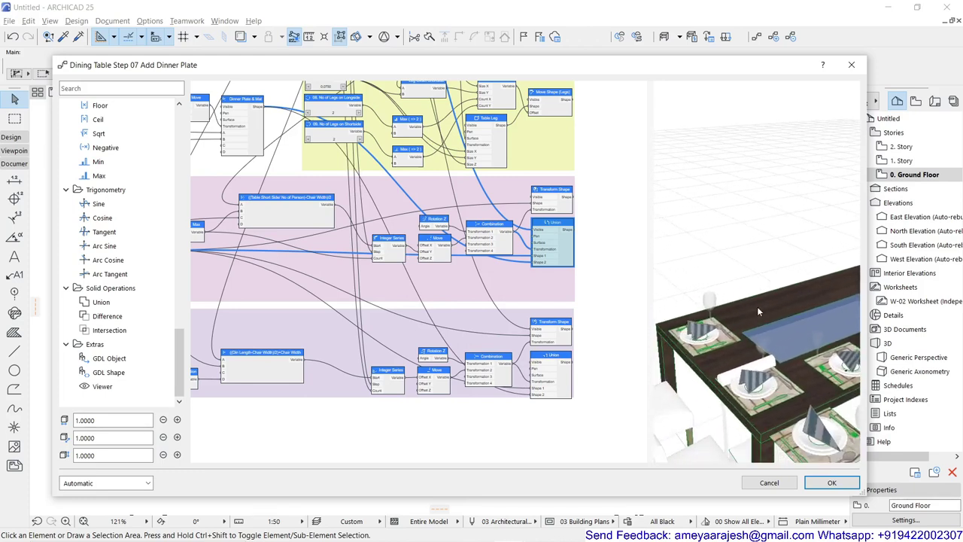
- Set the Dinner Plate & Mat node's Visible setting to False
scroll(256, 295, "down", 2)
scroll(316, 271, "up", 2)
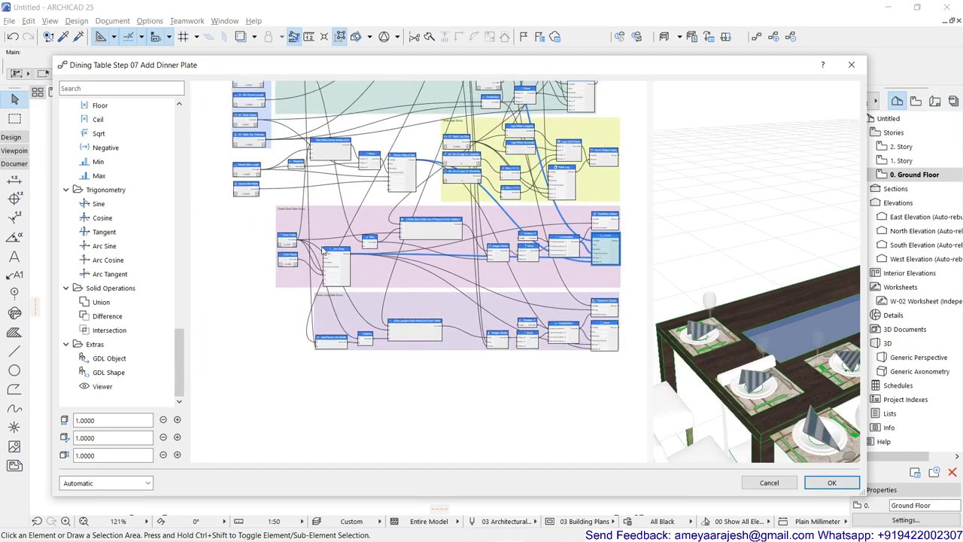
scroll(326, 248, "up", 2)
scroll(327, 249, "up", 2)
scroll(512, 253, "up", 2)
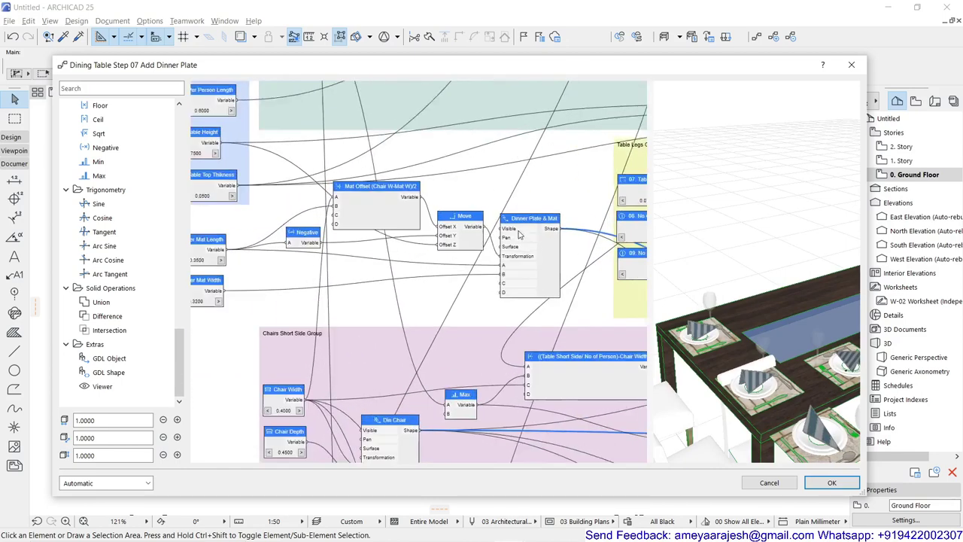
left_click_drag(739, 304, 714, 182)
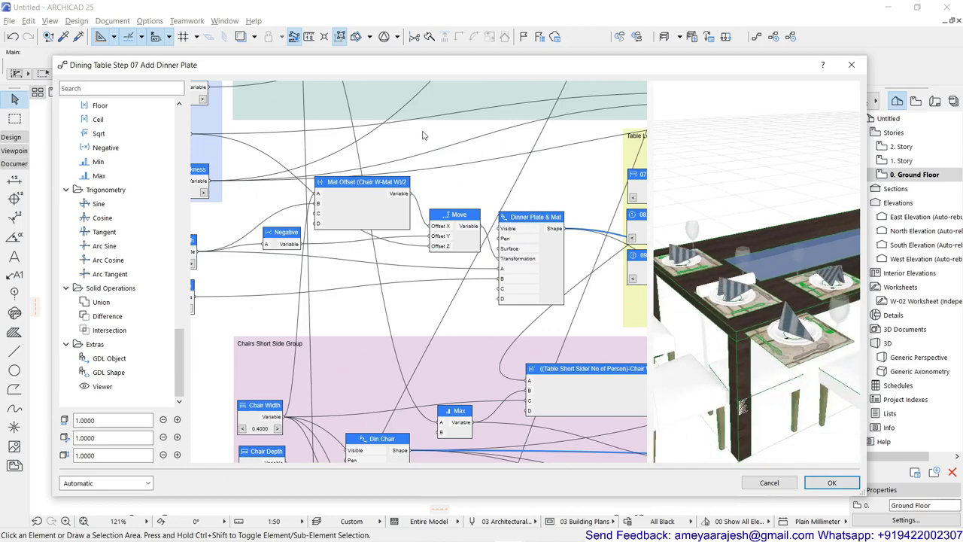
double_click(514, 238)
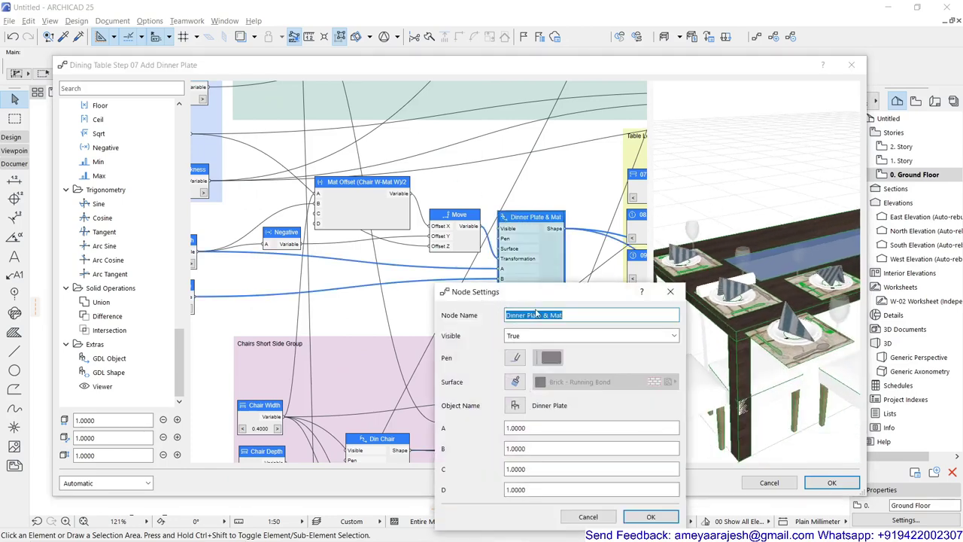
left_click(538, 336)
left_click(532, 359)
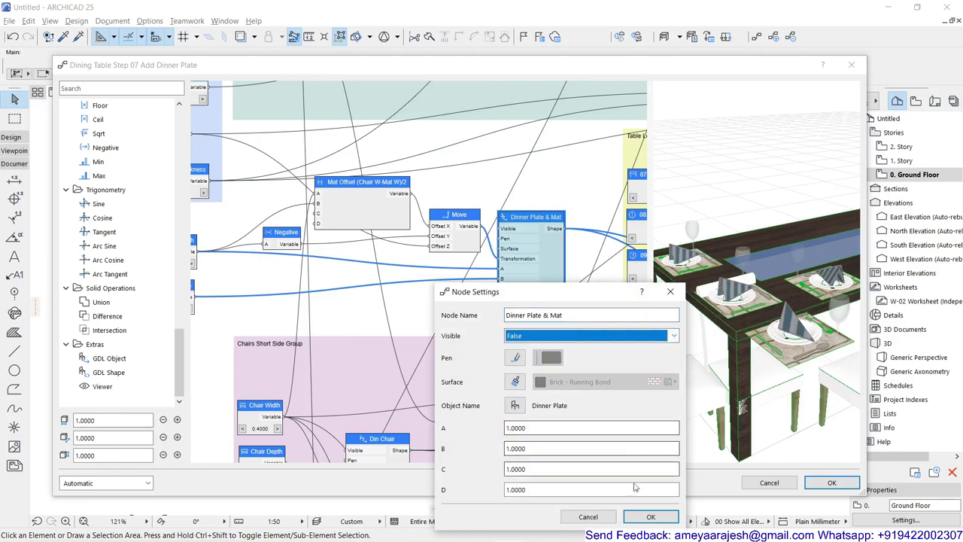
left_click(643, 519)
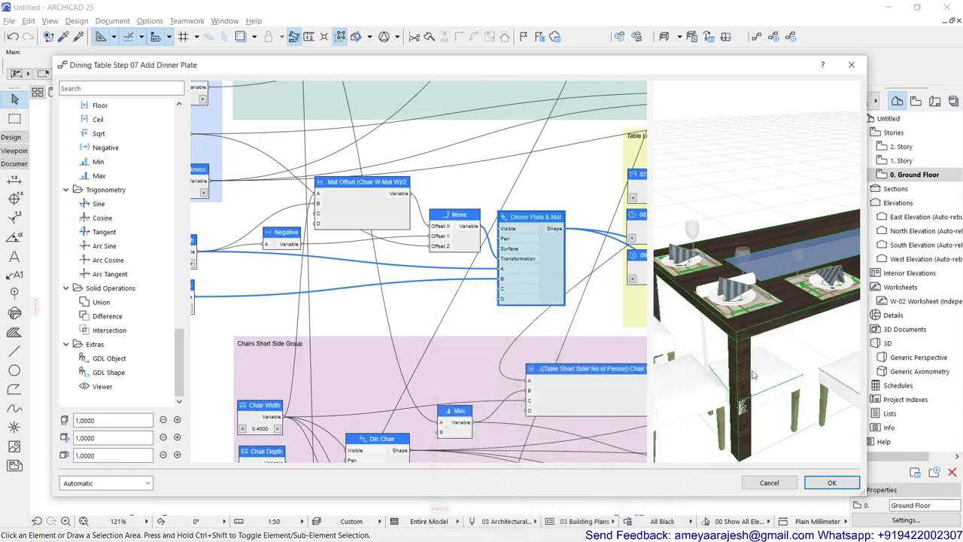
- Set the Din Chair node's Visible setting to False and view the table and chairs in 3D
middle_click_drag(399, 450, 351, 282)
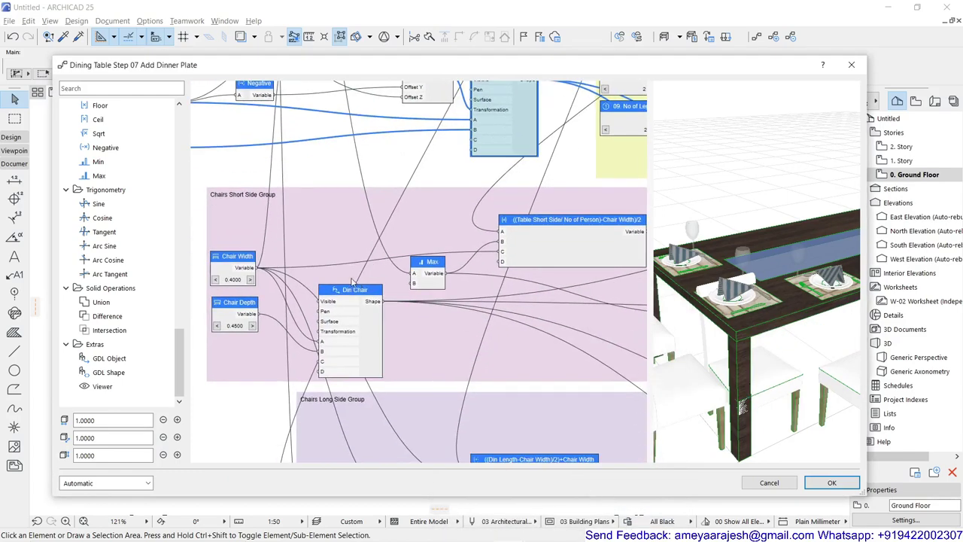
double_click(353, 291)
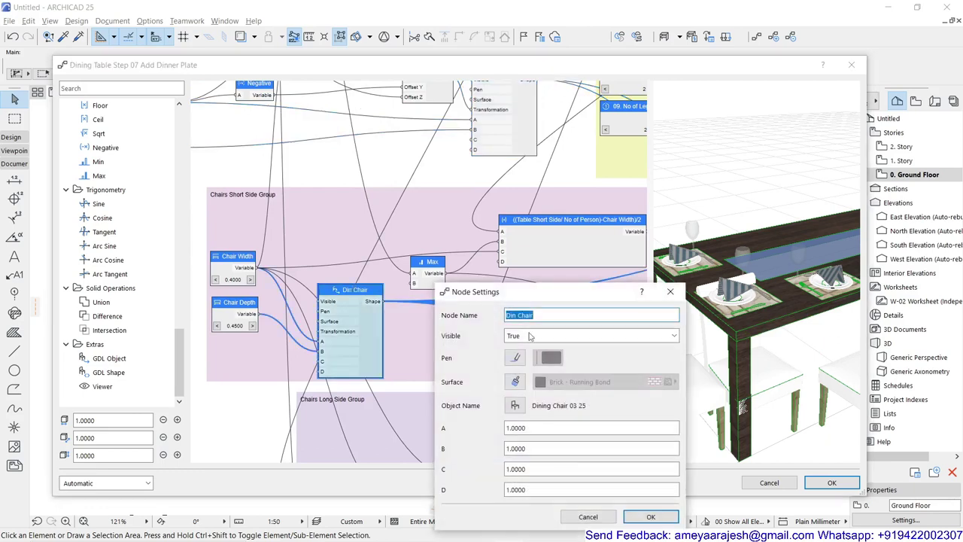
left_click(532, 335)
left_click(541, 361)
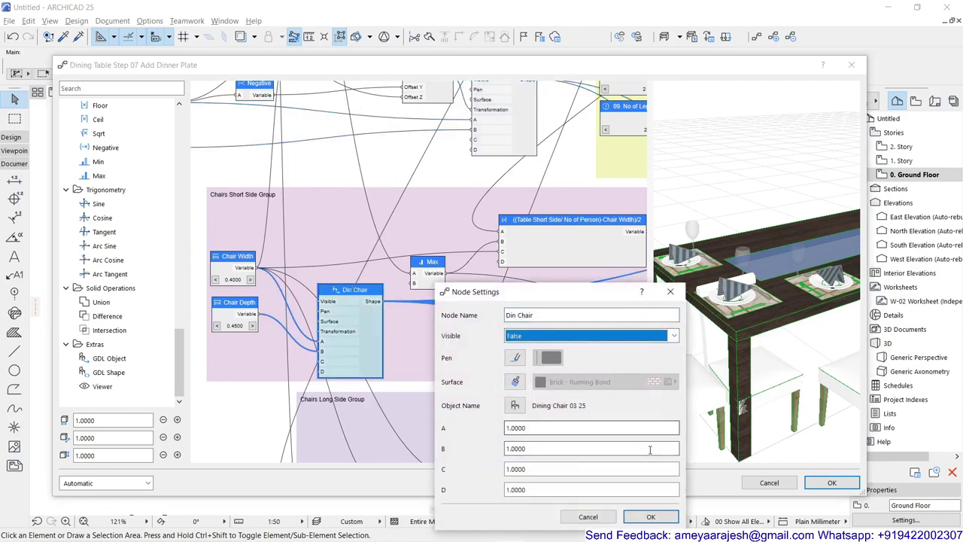
left_click(650, 517)
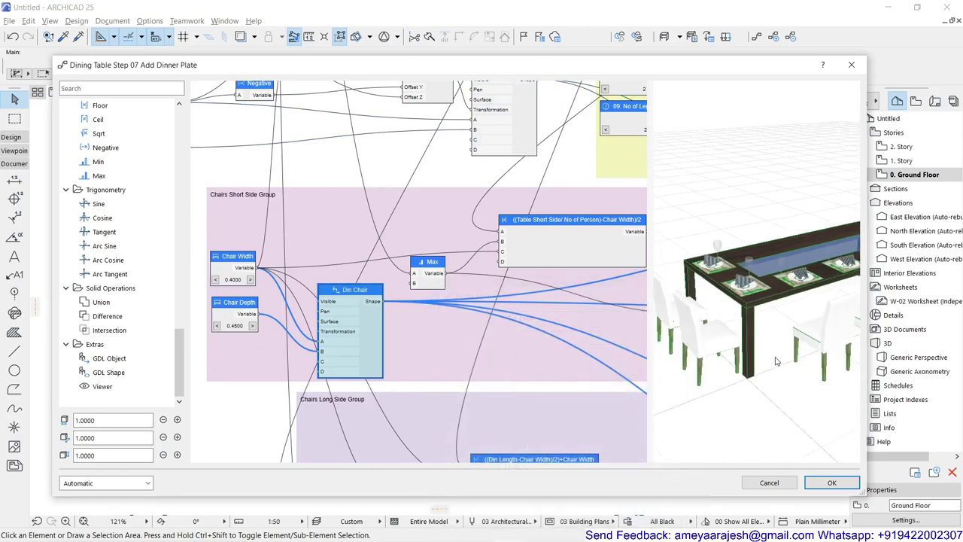
mouse_move(740, 361)
left_mouse_down()
mouse_move(760, 341)
mouse_move(749, 358)
left_mouse_up()
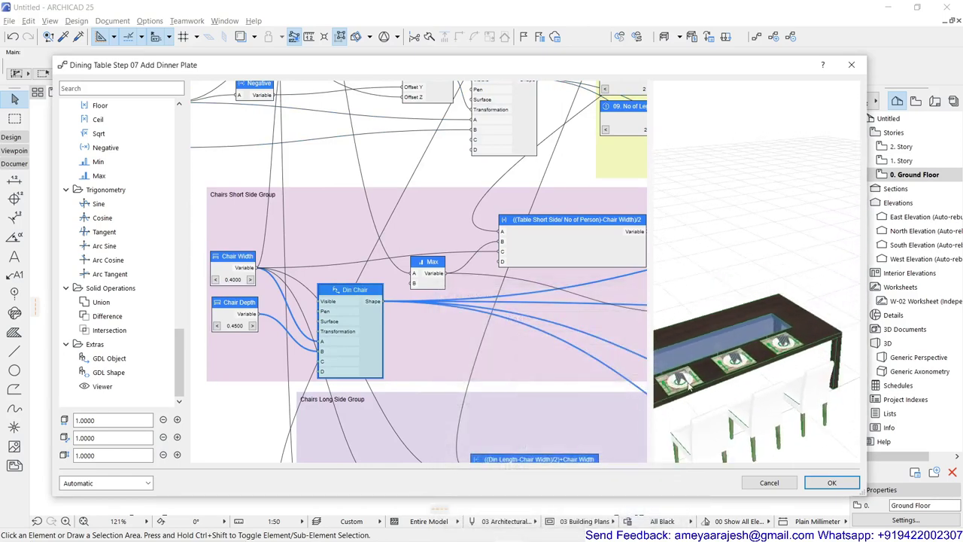
- Review the dinner mat's offset and Move nodes and the node connections leading to both chair groups' Union nodes
middle_click_drag(632, 347, 478, 311)
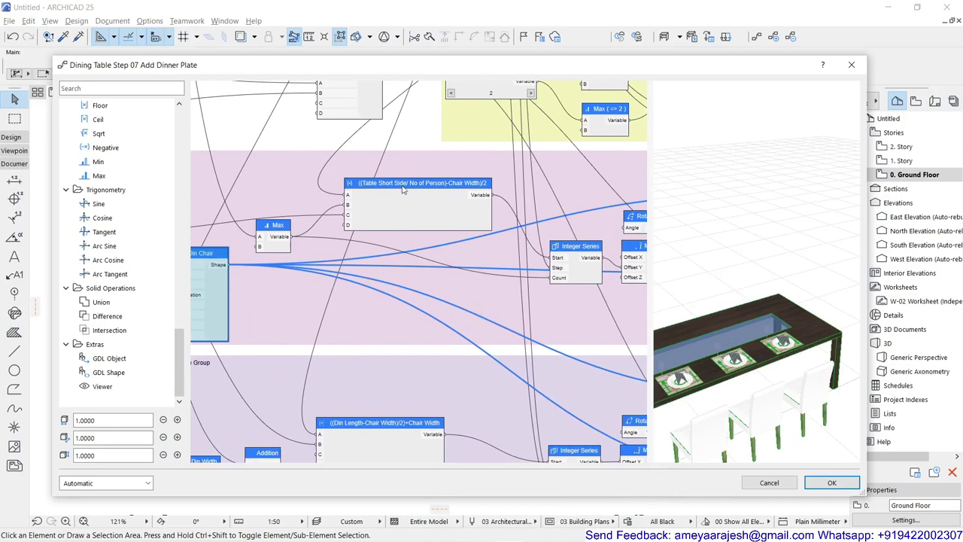
scroll(442, 206, "down", 2)
scroll(466, 262, "up", 2)
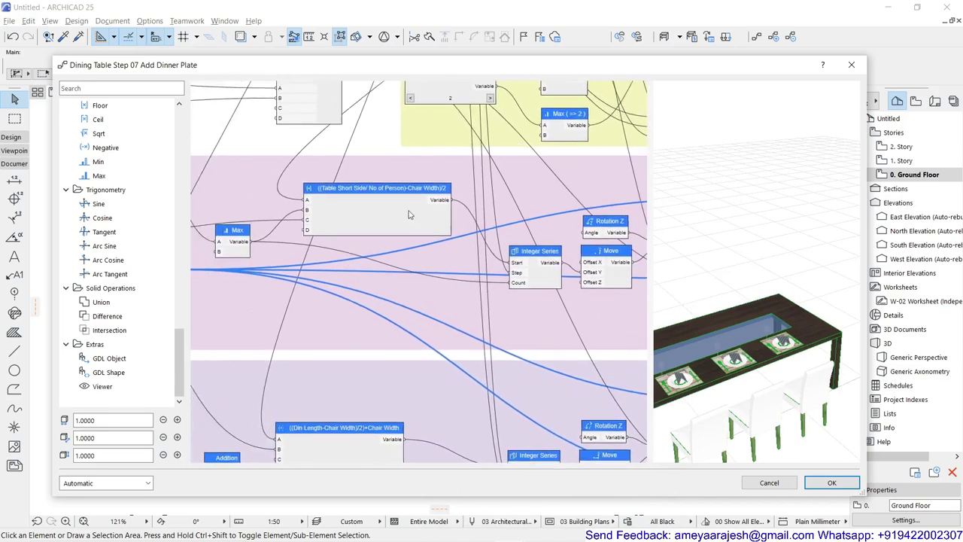
middle_click_drag(339, 226, 361, 252)
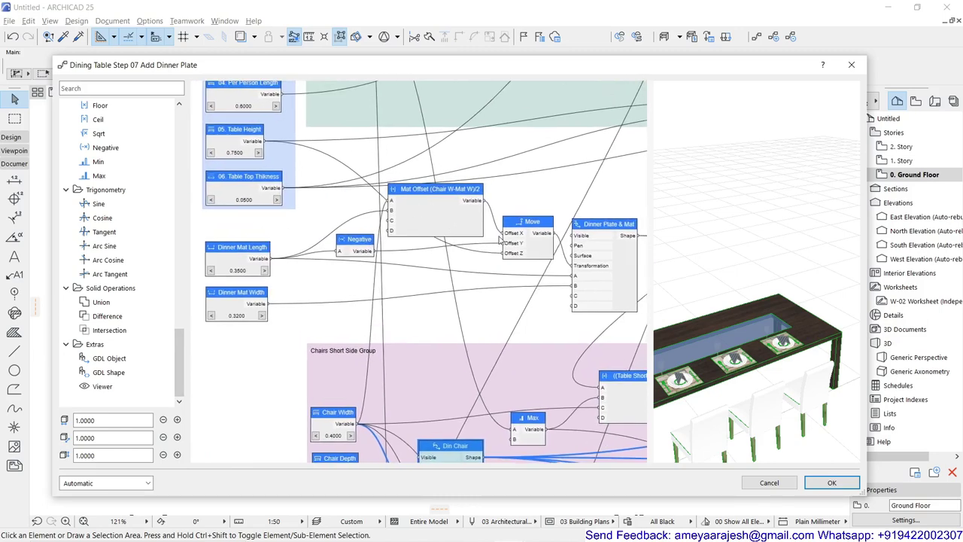
middle_click_drag(503, 239, 505, 229)
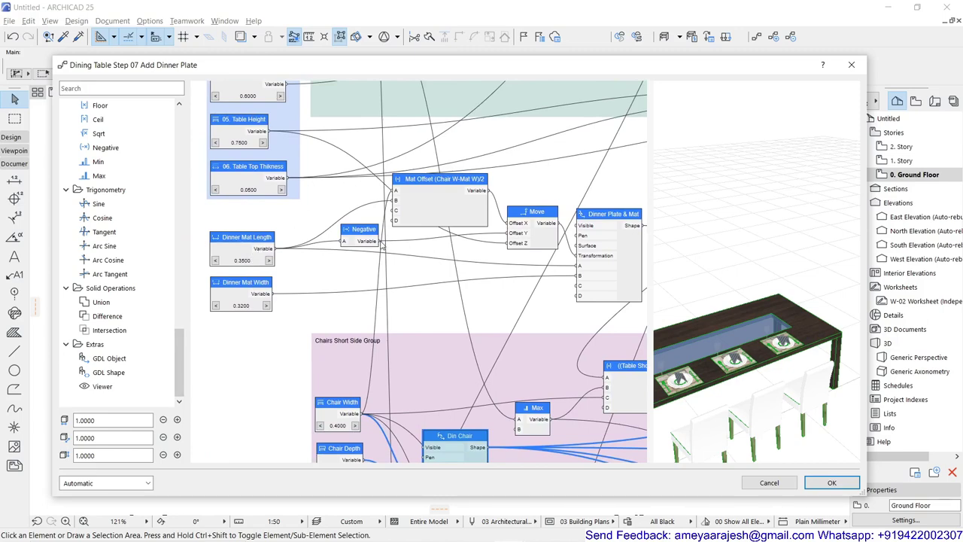
middle_click_drag(564, 237, 383, 219)
scroll(418, 217, "down", 5)
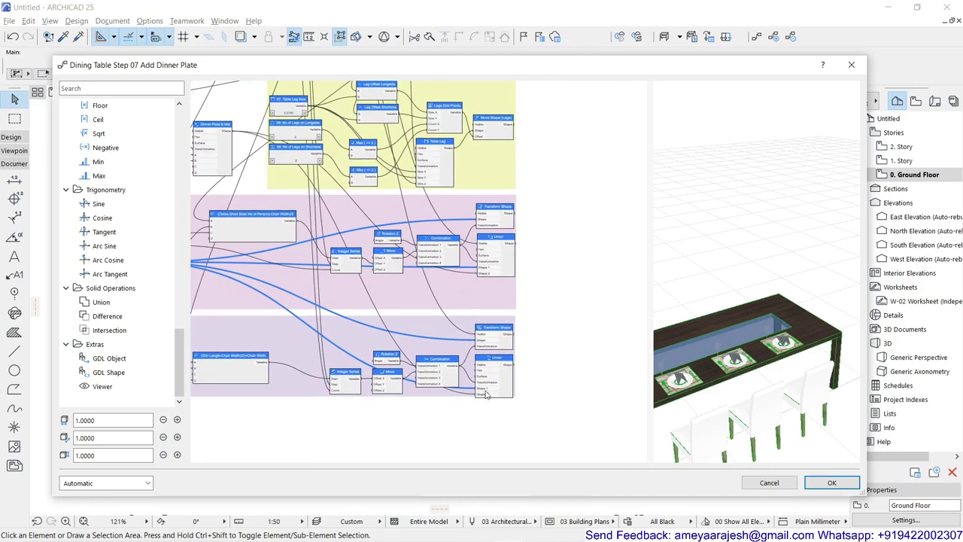
- Disconnect the Din Chair shape from the Chairs Long Side Group's Transform Shape node and reroute its Visible connection to the Union node
scroll(489, 395, "up", 4)
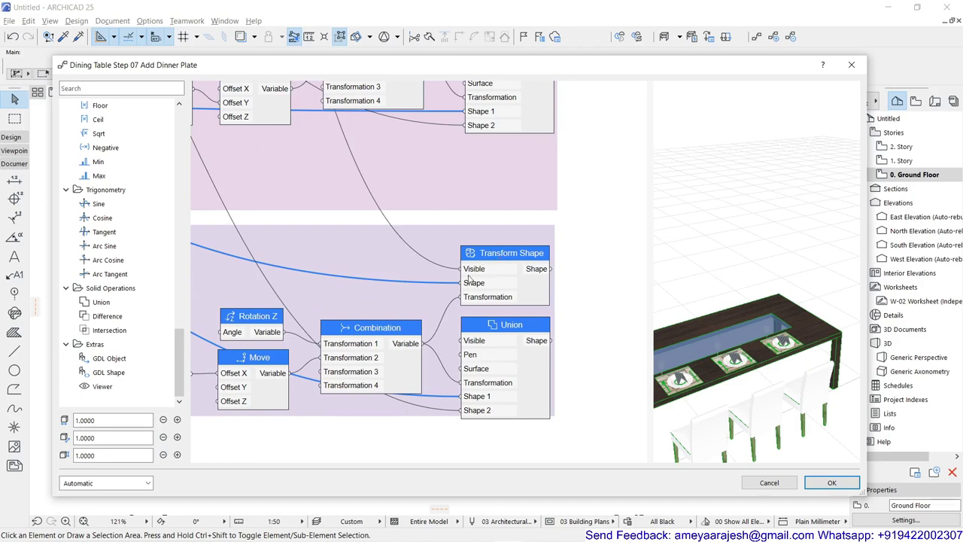
right_click(471, 286)
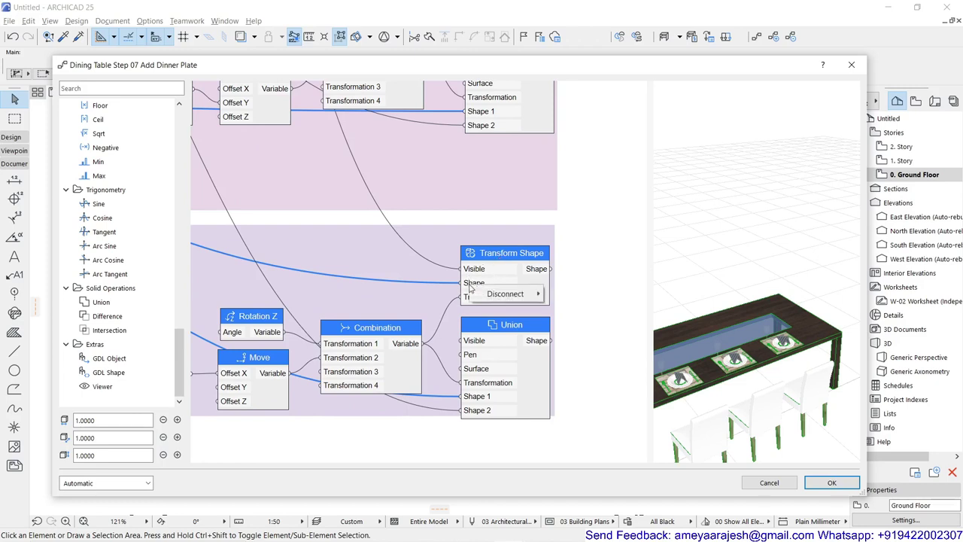
mouse_move(527, 294)
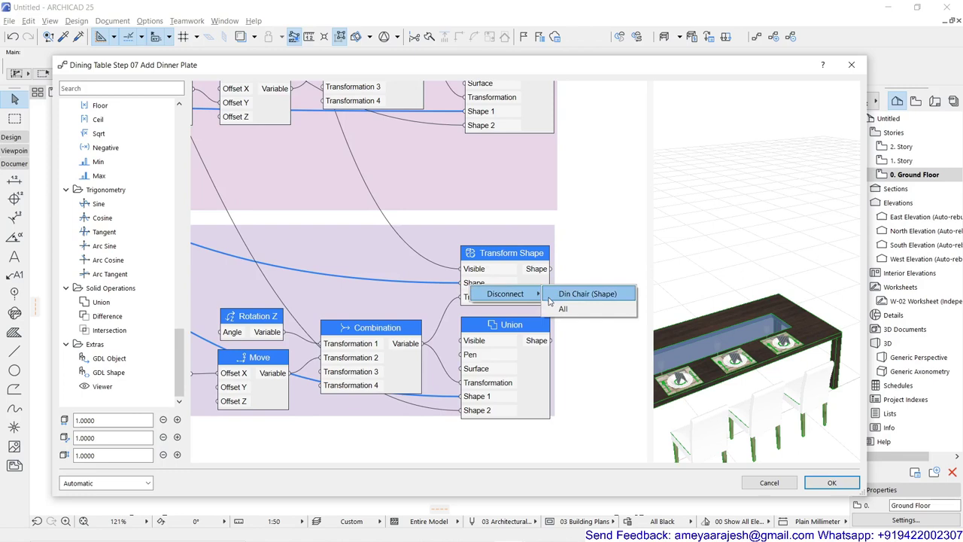
left_click(588, 294)
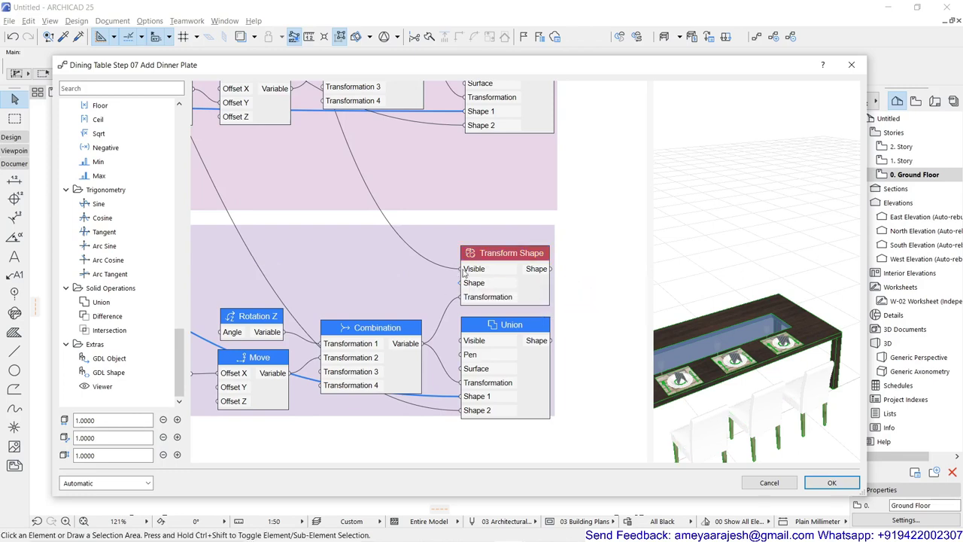
left_click_drag(462, 270, 457, 341)
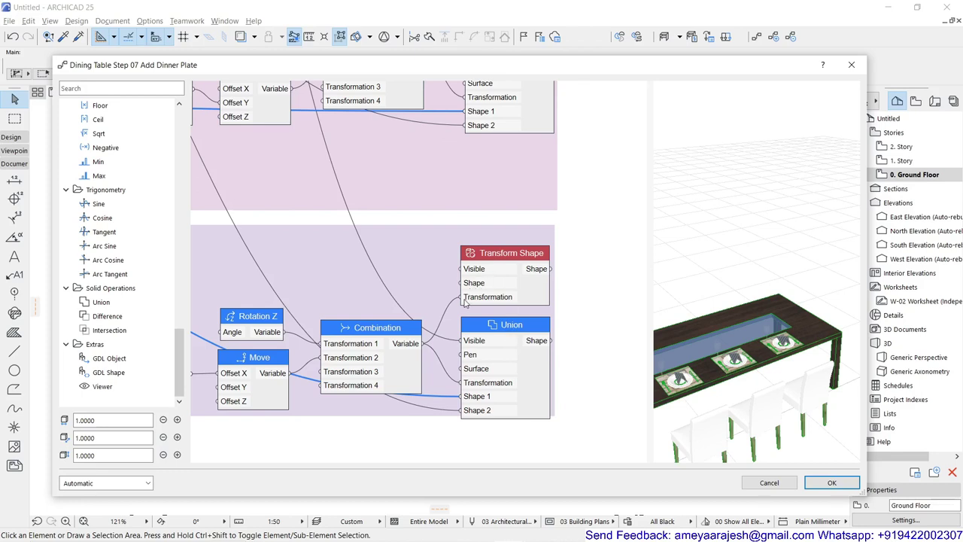
- Disconnect the Combination variable from the Transformation input of the Chairs Long Side Group's Transform Shape node
right_click(465, 302)
mouse_move(520, 309)
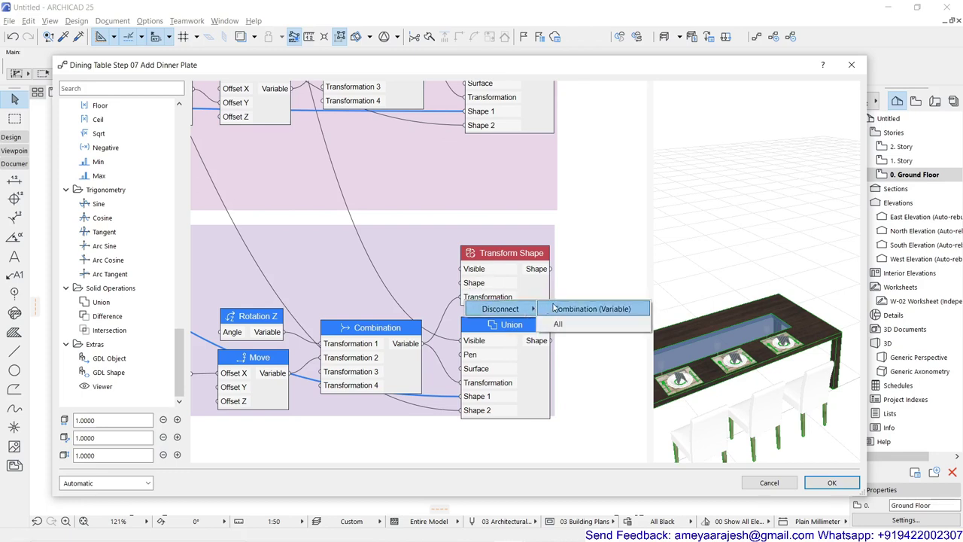
left_click(553, 308)
- Remove the disconnected Transform Shape node from the Chairs Long Side Group and move it clear of the other nodes
middle_click_drag(501, 269, 354, 234)
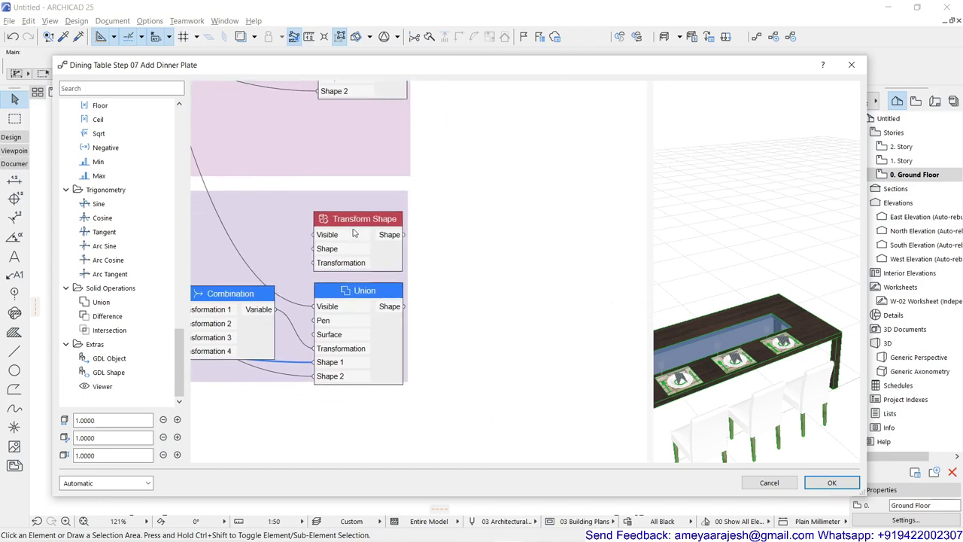
mouse_move(353, 217)
left_mouse_down()
mouse_move(371, 216)
mouse_move(359, 226)
mouse_move(358, 206)
left_mouse_up()
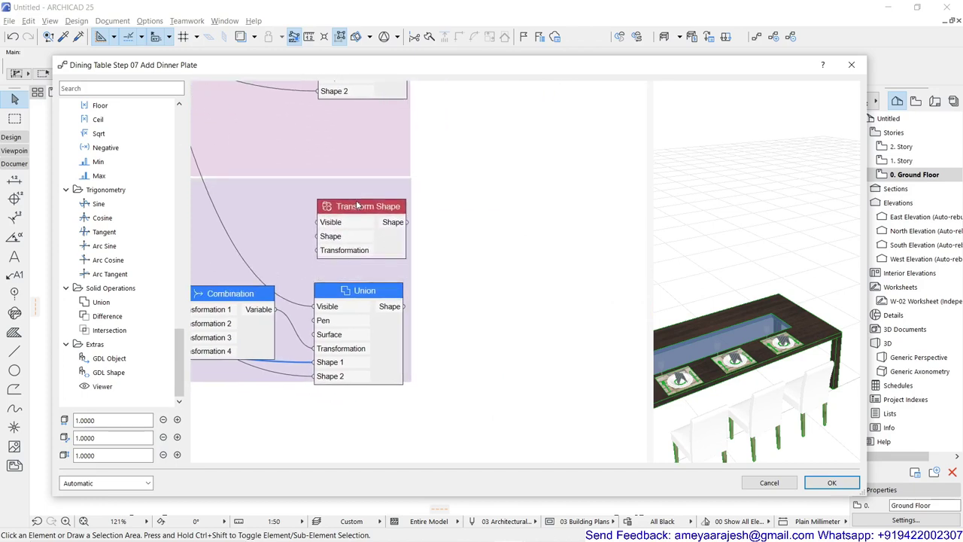
right_click(361, 207)
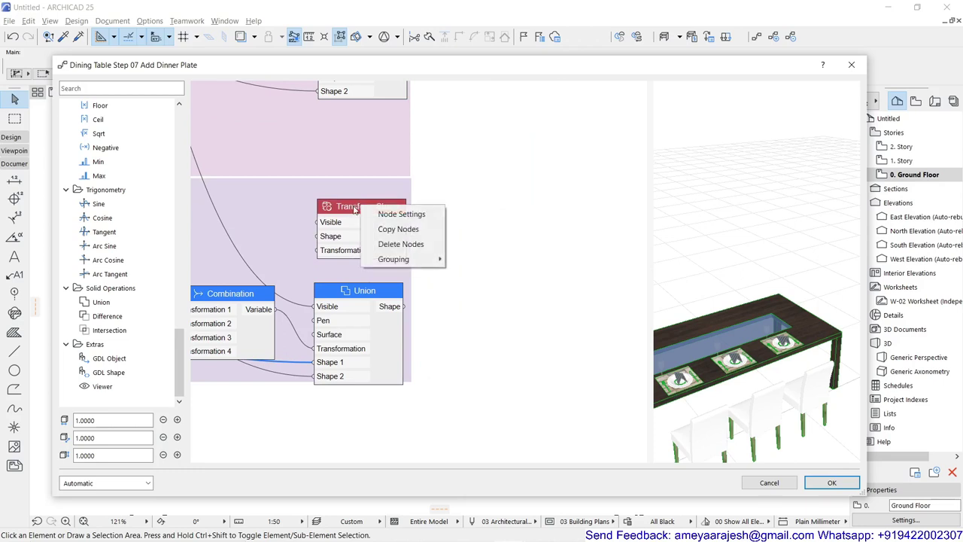
mouse_move(399, 259)
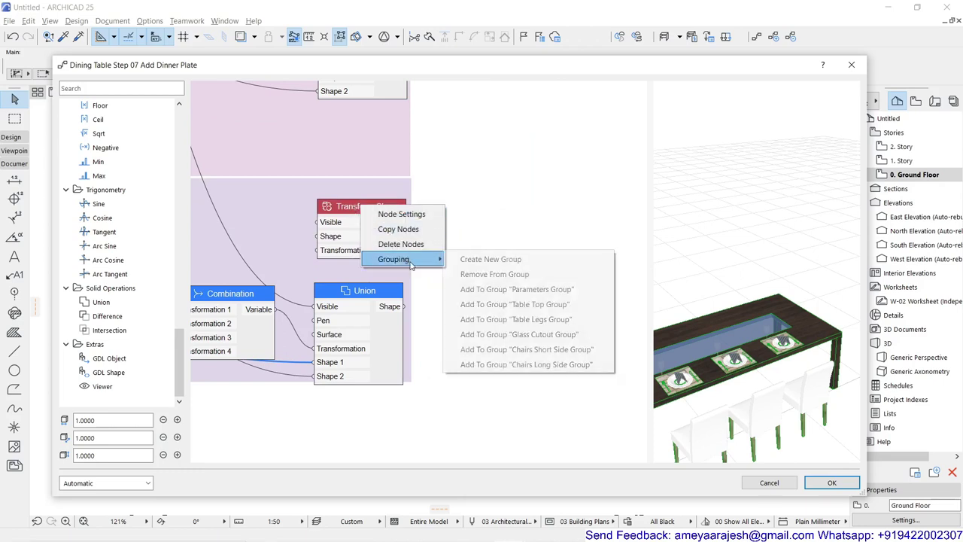
left_click(482, 274)
left_click_drag(362, 207, 563, 225)
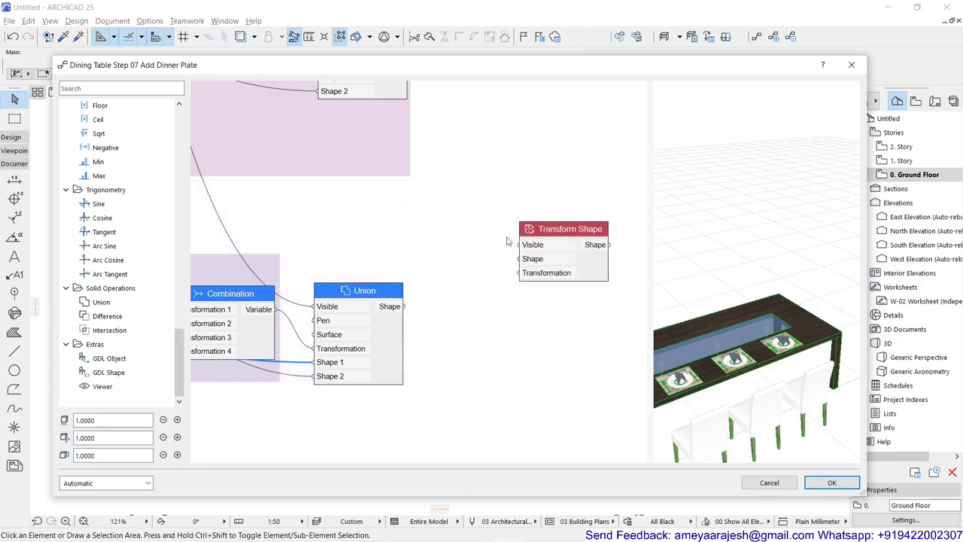
- Add the Union node beside the long-side Combination node to the Chairs Long Side Group
middle_click_drag(372, 300, 515, 301)
scroll(557, 305, "down", 4)
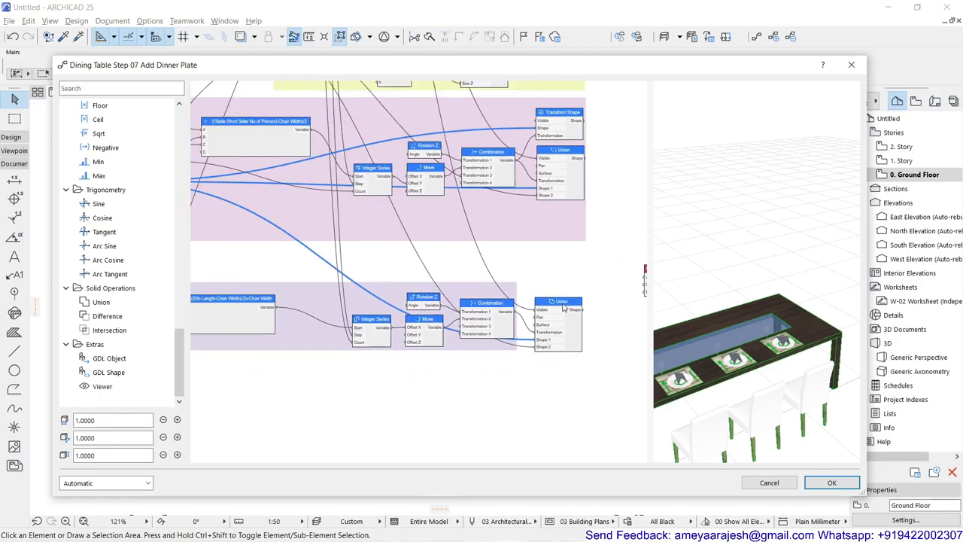
middle_click_drag(286, 302, 462, 316)
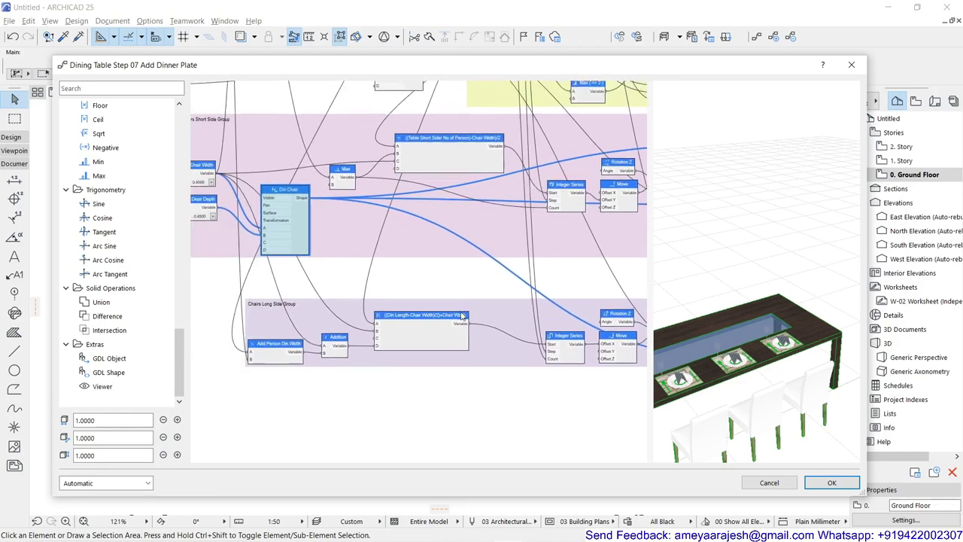
scroll(463, 316, "down", 4)
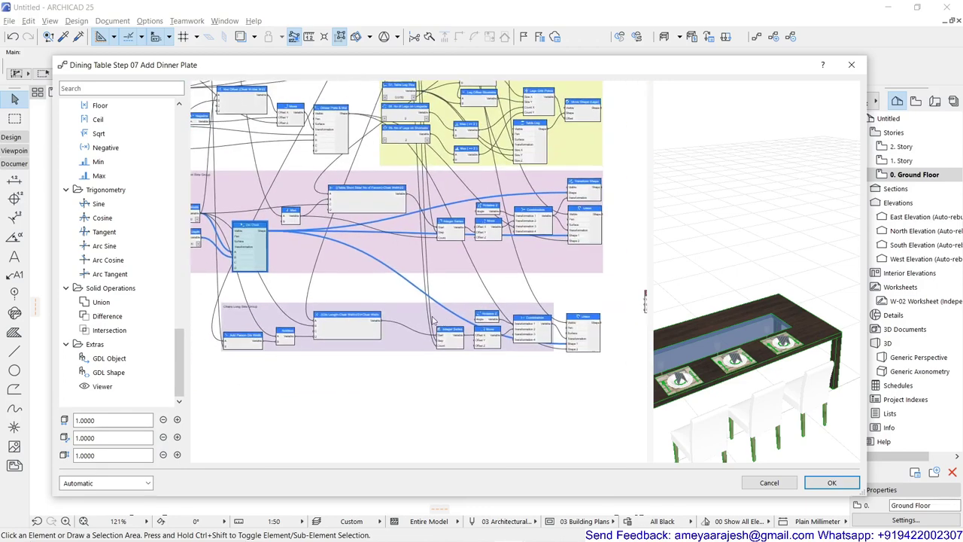
scroll(433, 320, "up", 3)
left_click(433, 316)
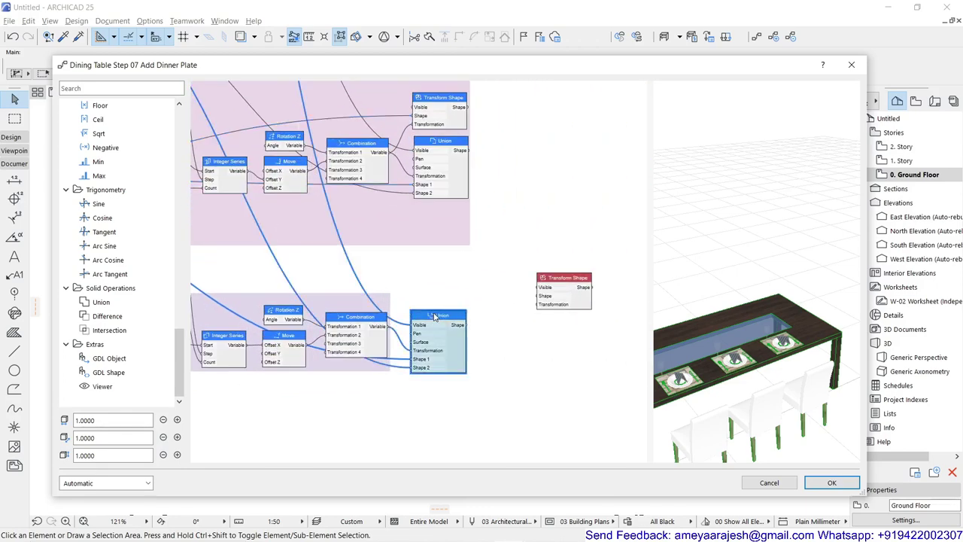
scroll(434, 316, "up", 3)
right_click(444, 315)
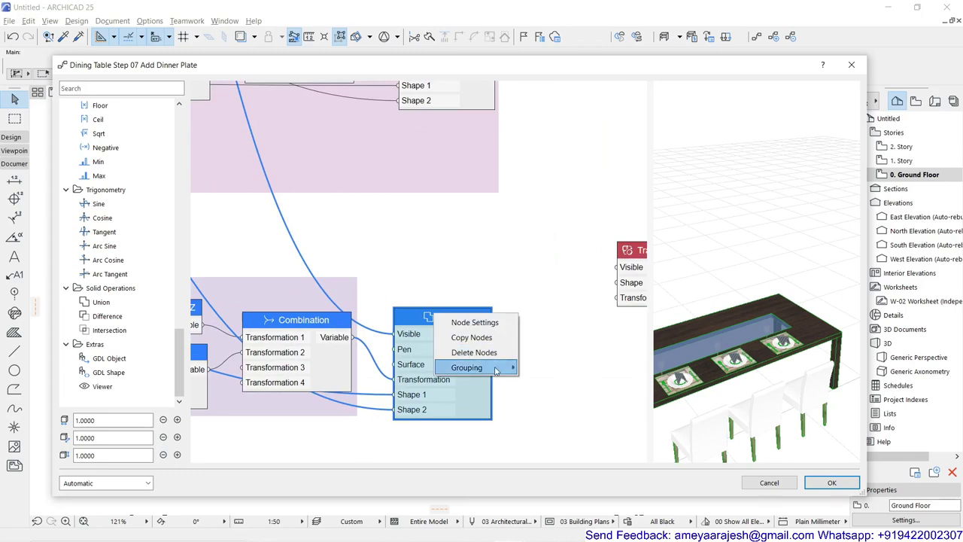
mouse_move(497, 369)
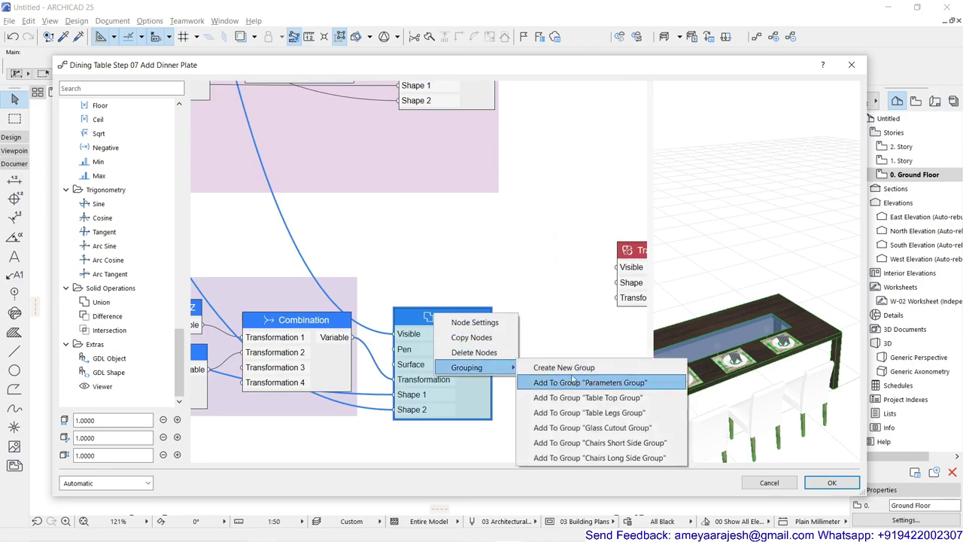
left_click(628, 457)
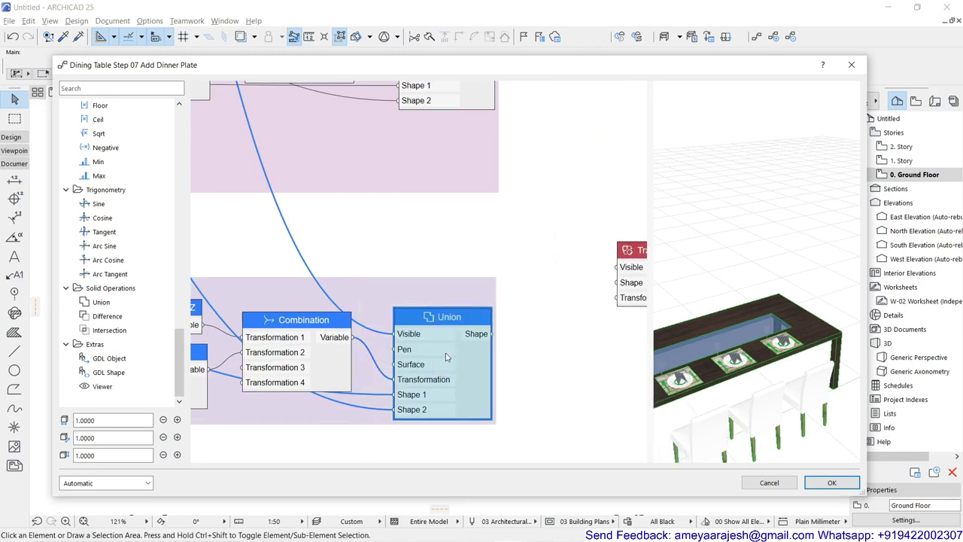
- Add the short-side Union node to the Chairs Short Side Group
scroll(479, 228, "down", 3)
middle_click_drag(479, 229, 324, 343)
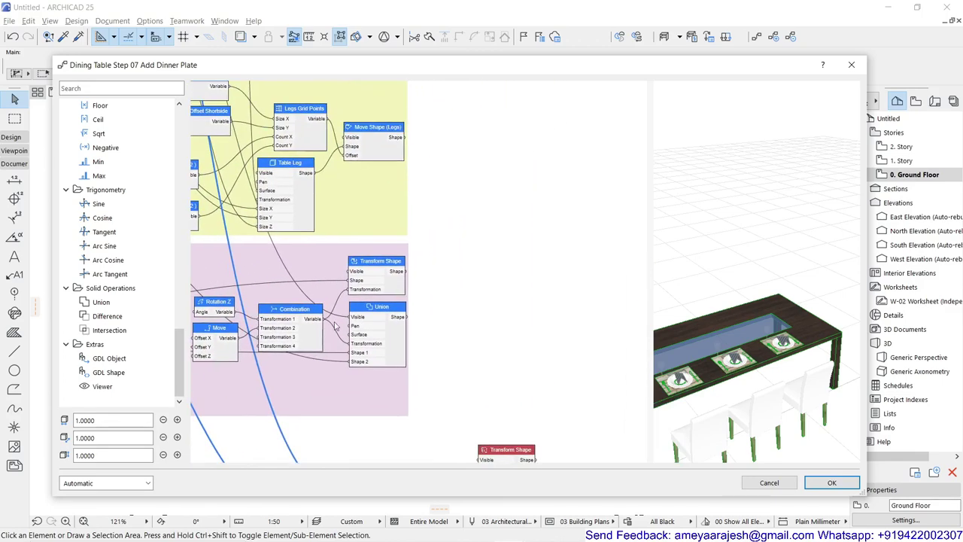
scroll(354, 322, "up", 1)
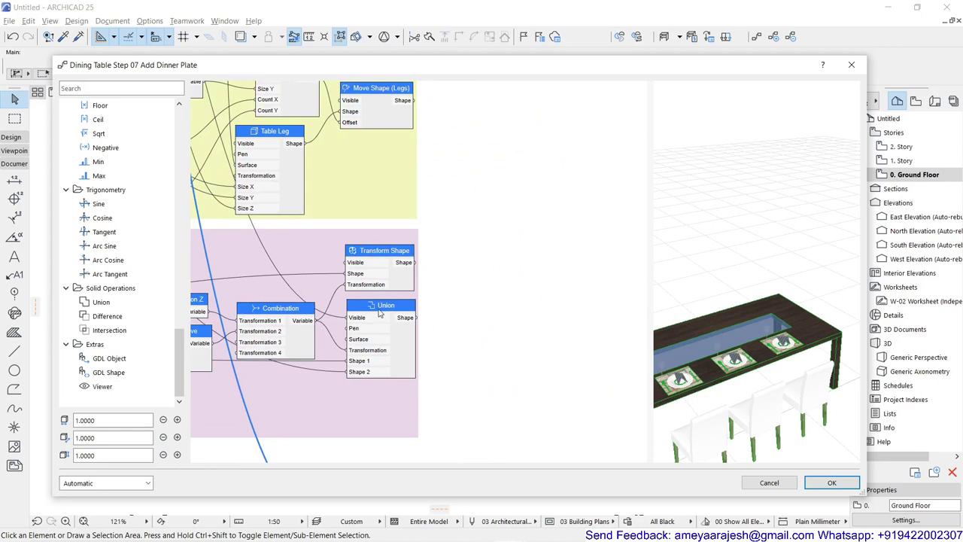
right_click(380, 310)
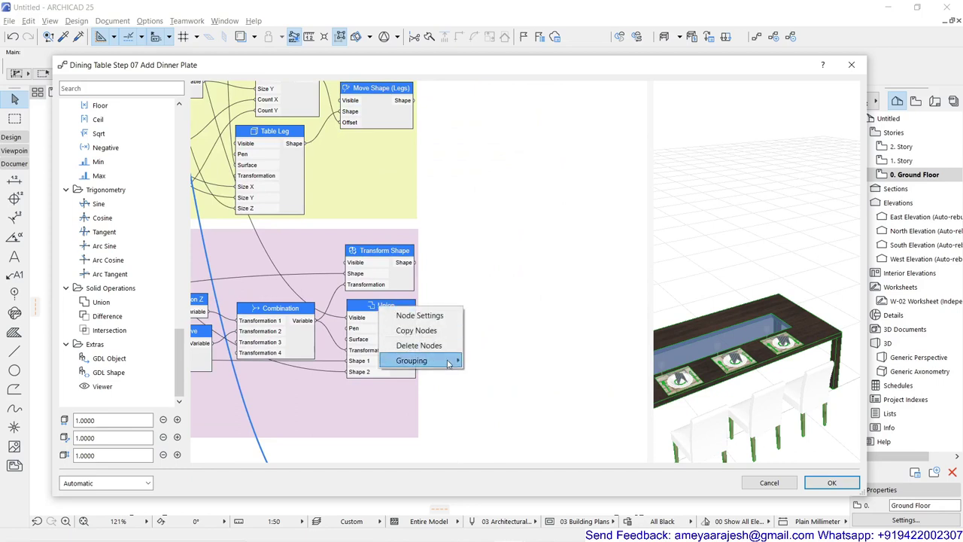
mouse_move(449, 361)
left_click(500, 436)
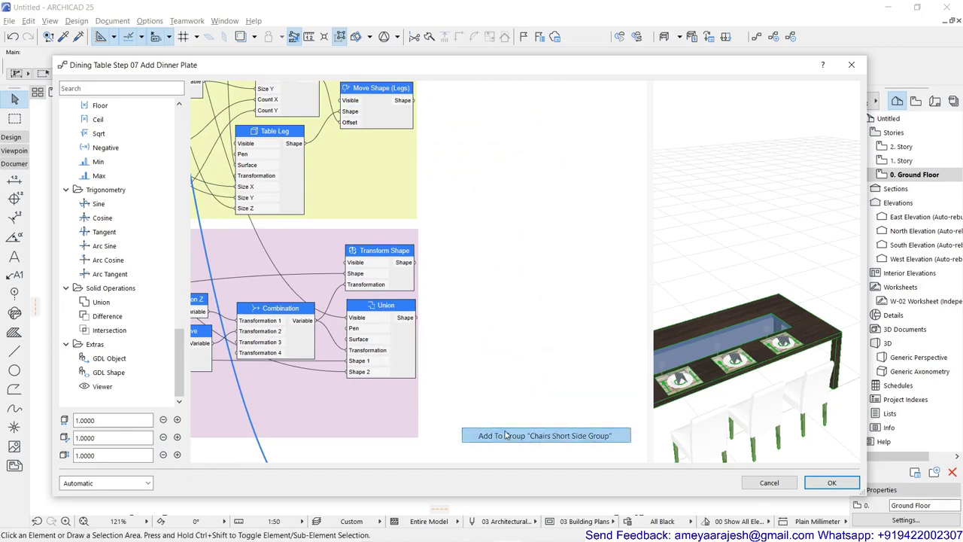
- Remove the Transform Shape node above the short-side Union node from the Chairs Short Side Group
right_click(381, 255)
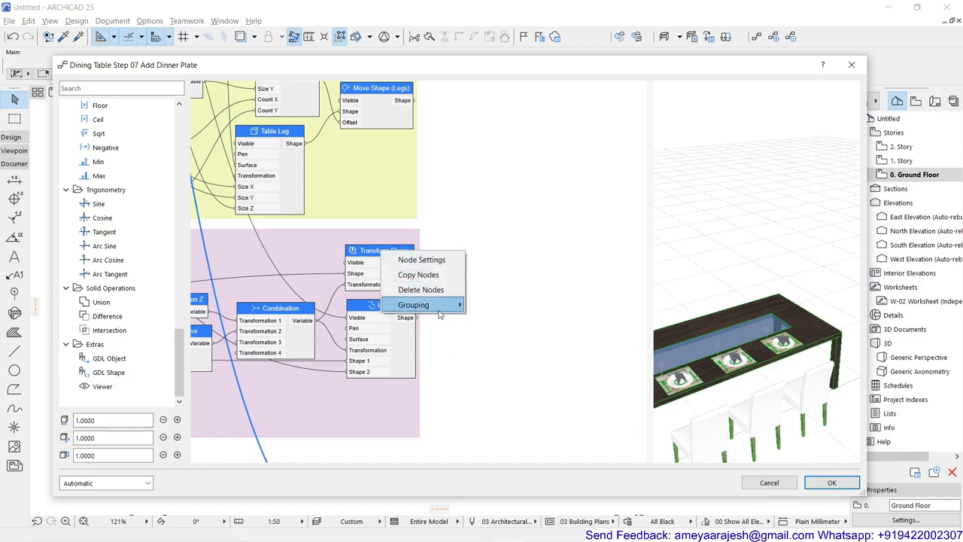
mouse_move(421, 305)
left_click(510, 320)
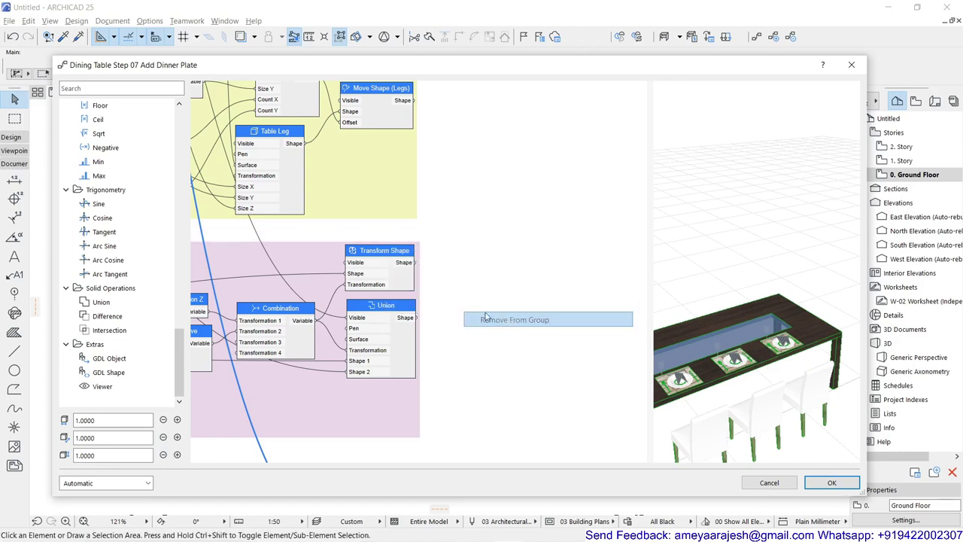
- Disconnect Din Chair and Combination from the short-side Transform Shape node and move the node outside the group
right_click(349, 277)
mouse_move(370, 283)
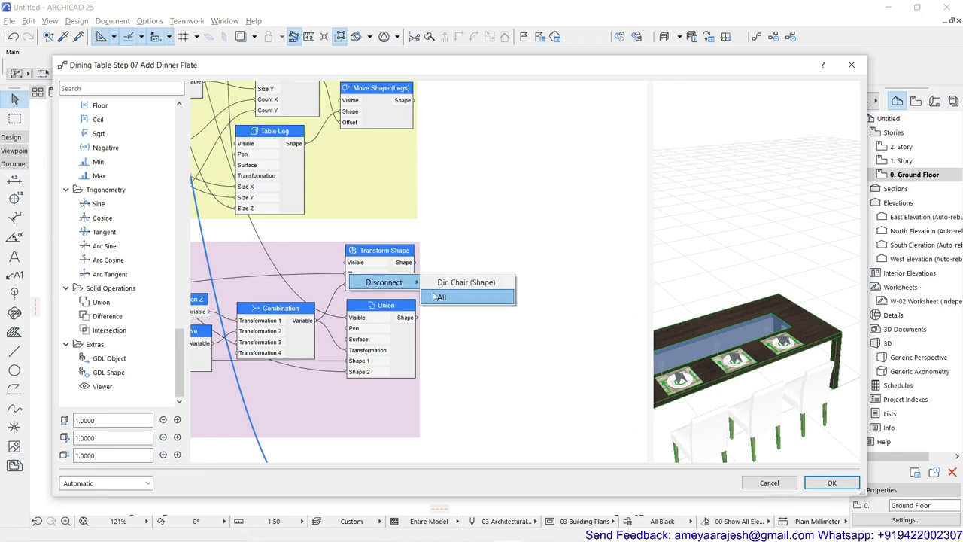
left_click(462, 284)
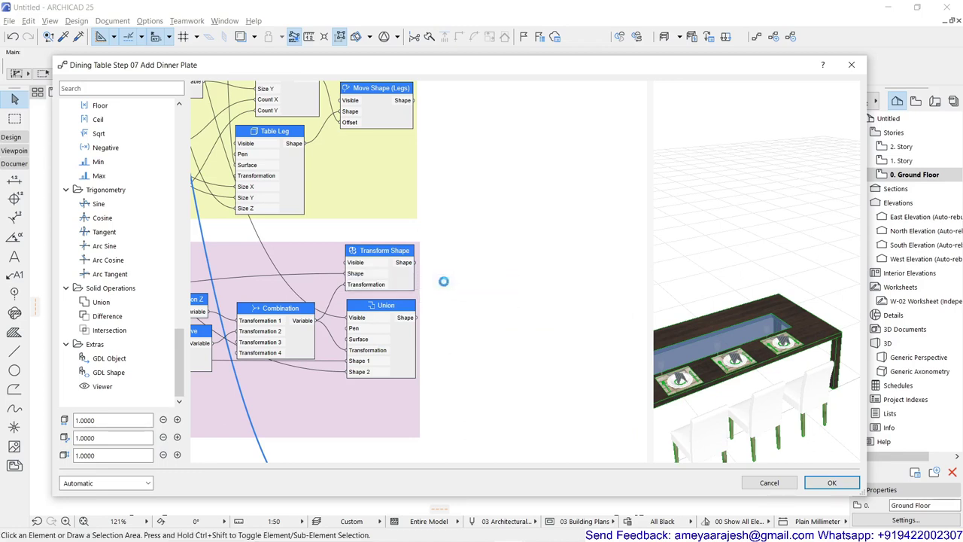
right_click(351, 286)
mouse_move(384, 295)
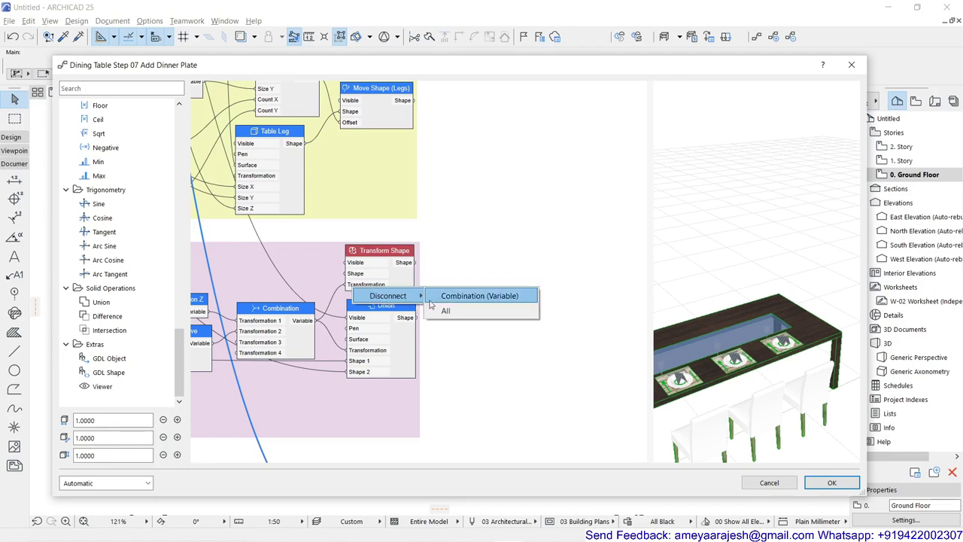
left_click(441, 297)
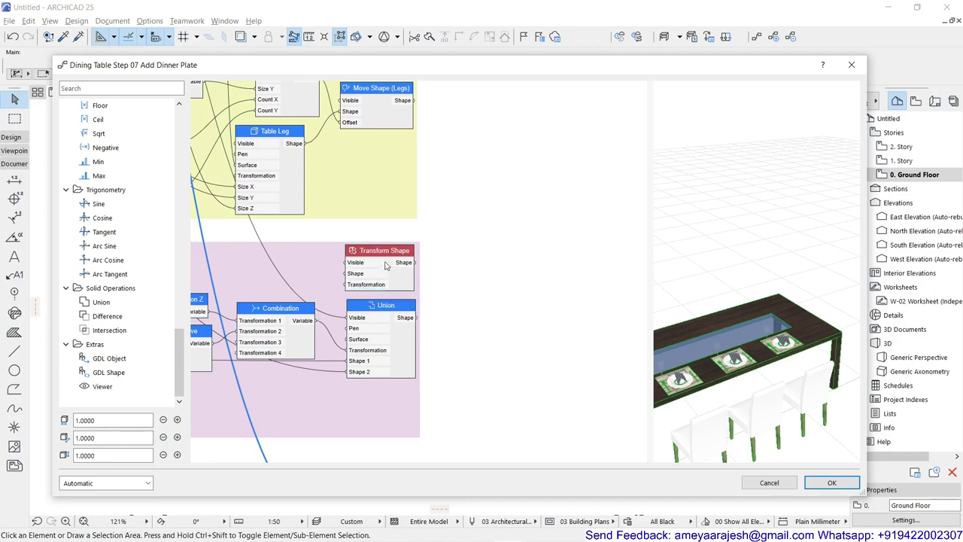
left_click_drag(378, 255, 514, 320)
scroll(497, 326, "down", 3)
scroll(493, 343, "down", 3)
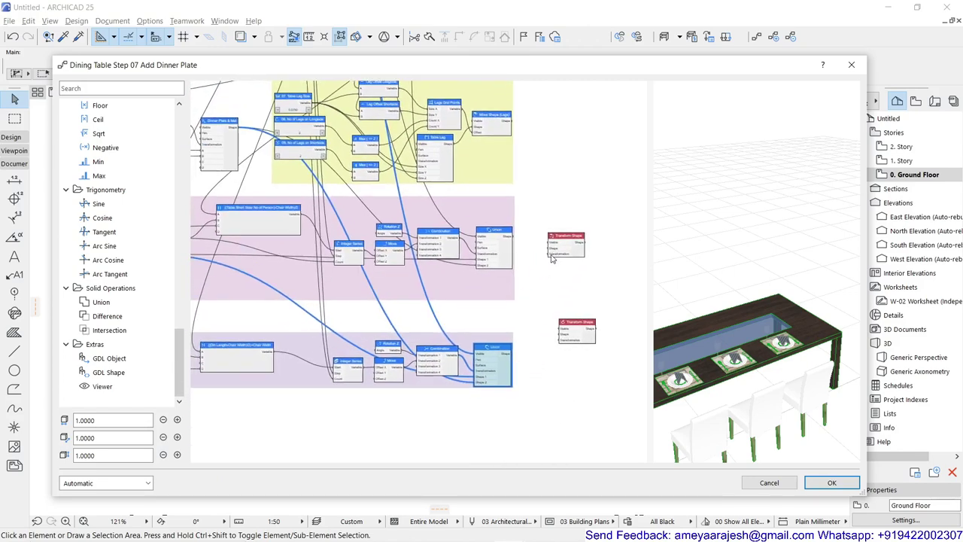
- Examine the dining table, chairs and plates in 3D along with the chair groups' node connections
left_click_drag(717, 384, 699, 377)
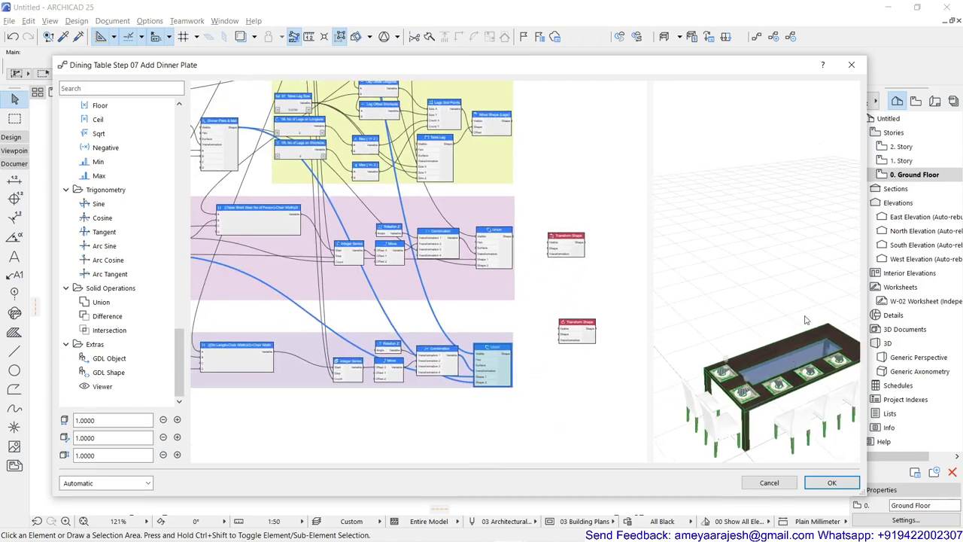
scroll(361, 307, "down", 4)
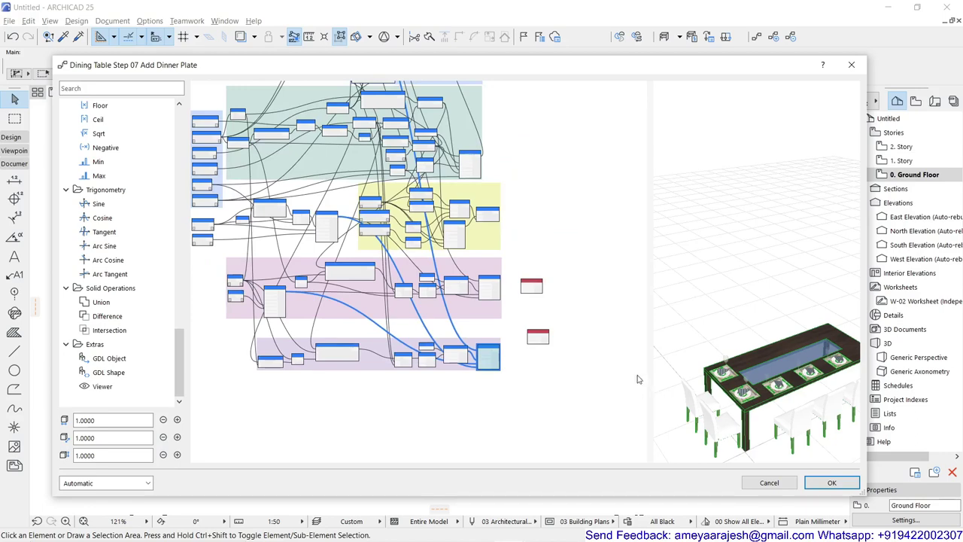
scroll(221, 304, "up", 2)
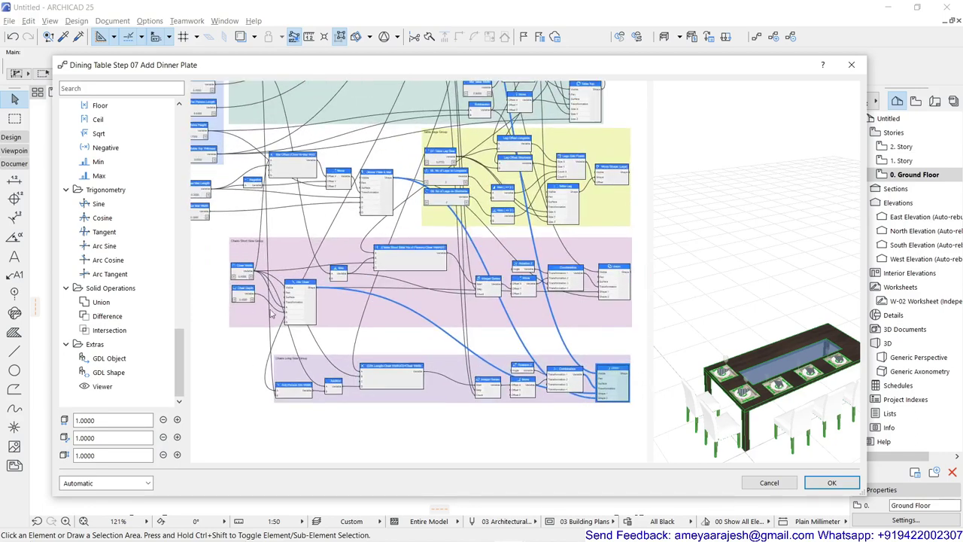
- Examine the Dining Table Step 08 Complete graph's Transform Shape nodes and view the finished table in 3D
right_click_drag(392, 343, 306, 317)
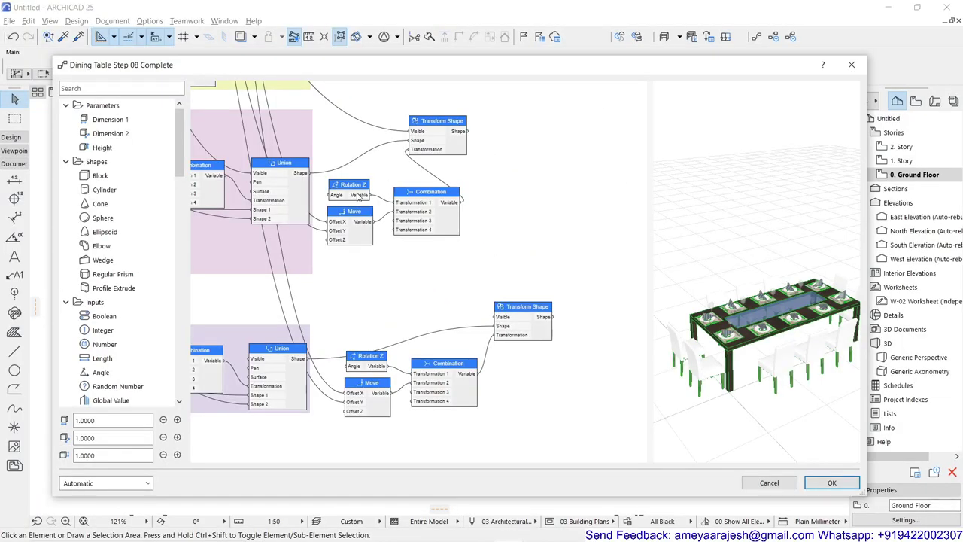
scroll(729, 331, "up", 5)
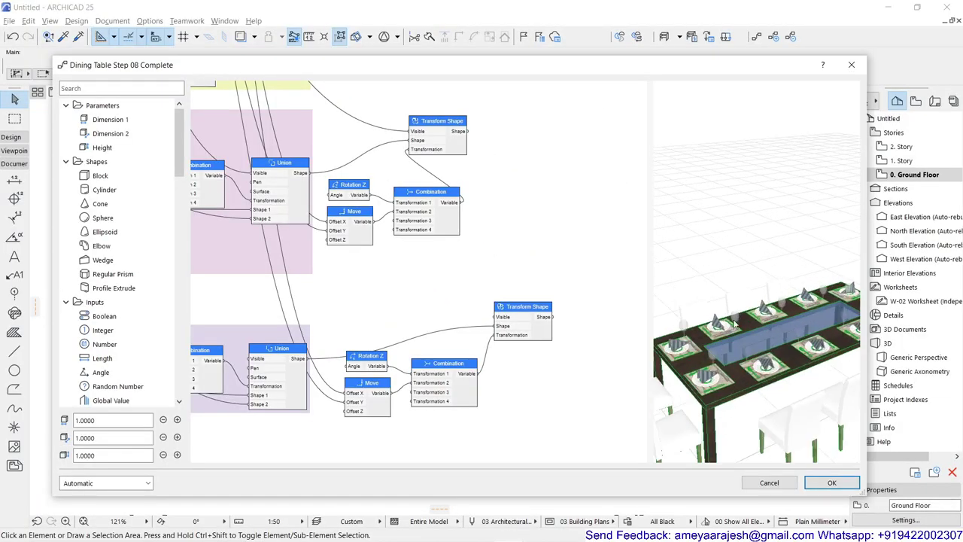
left_click_drag(699, 375, 734, 363)
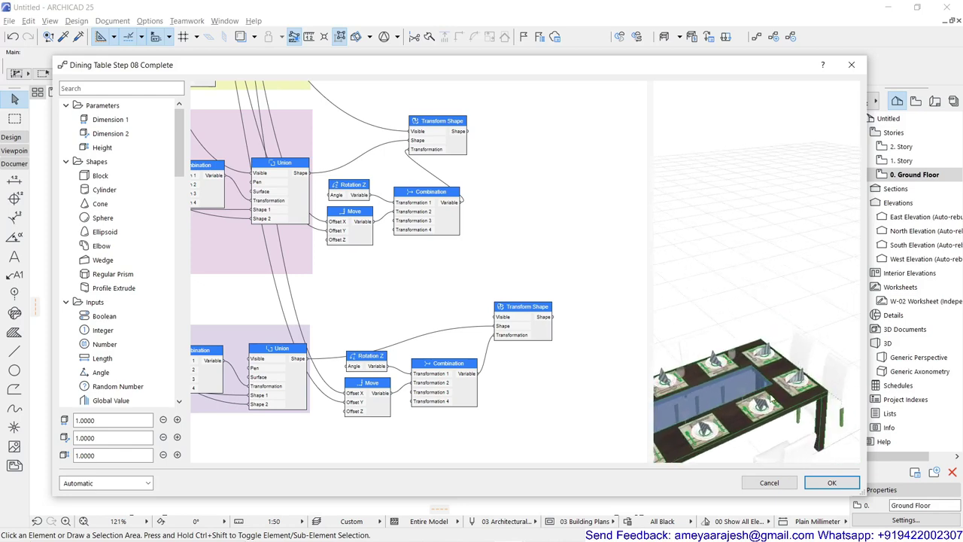
- Examine the dining table in 3D and the pink chair group's Union node connection to its Transform Shape node
left_click_drag(771, 398, 746, 393)
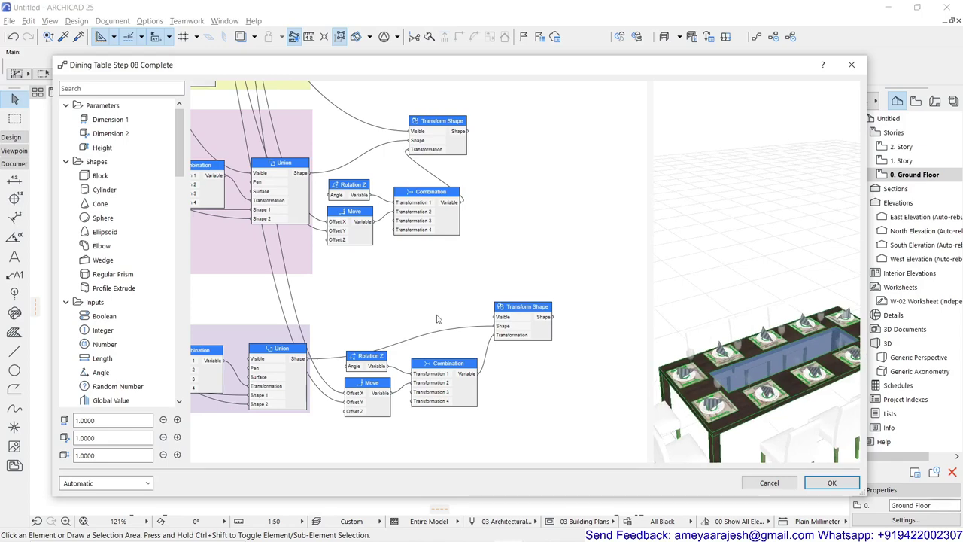
middle_click_drag(369, 273, 522, 348)
scroll(452, 252, "up", 2)
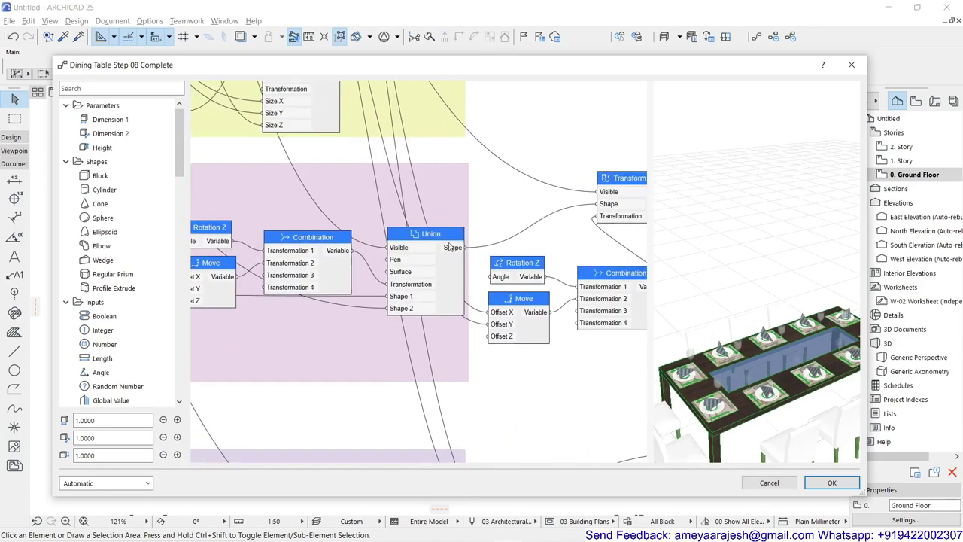
left_click(442, 236)
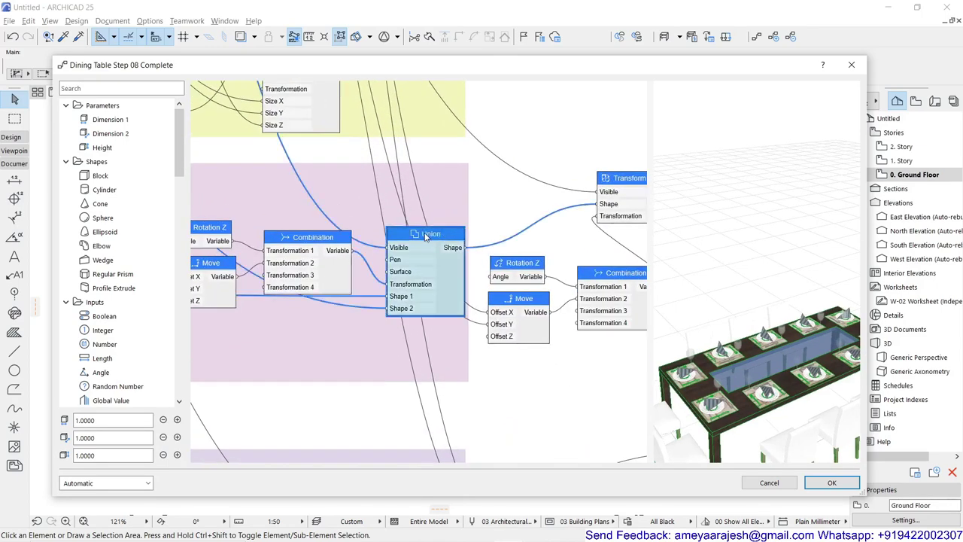
middle_click_drag(528, 233, 371, 216)
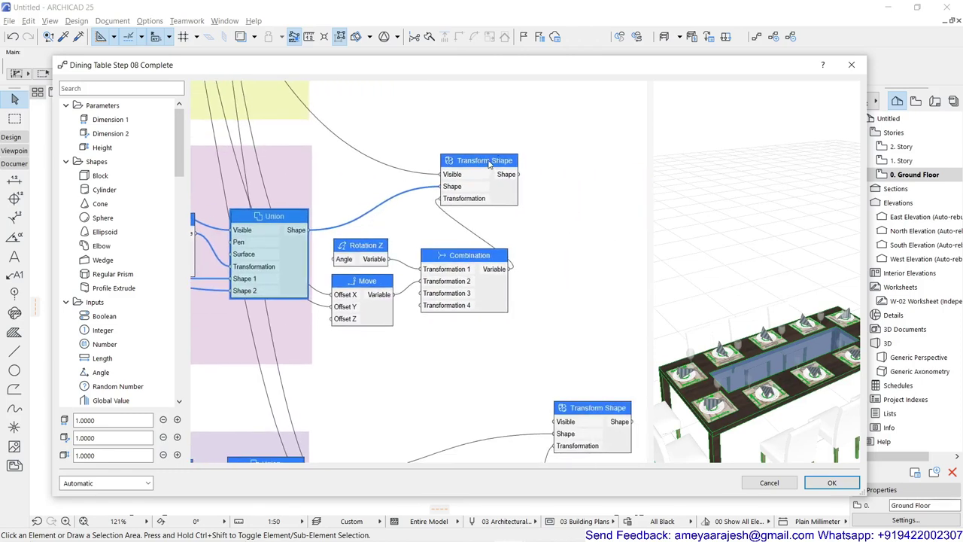
middle_click_drag(435, 246, 495, 237)
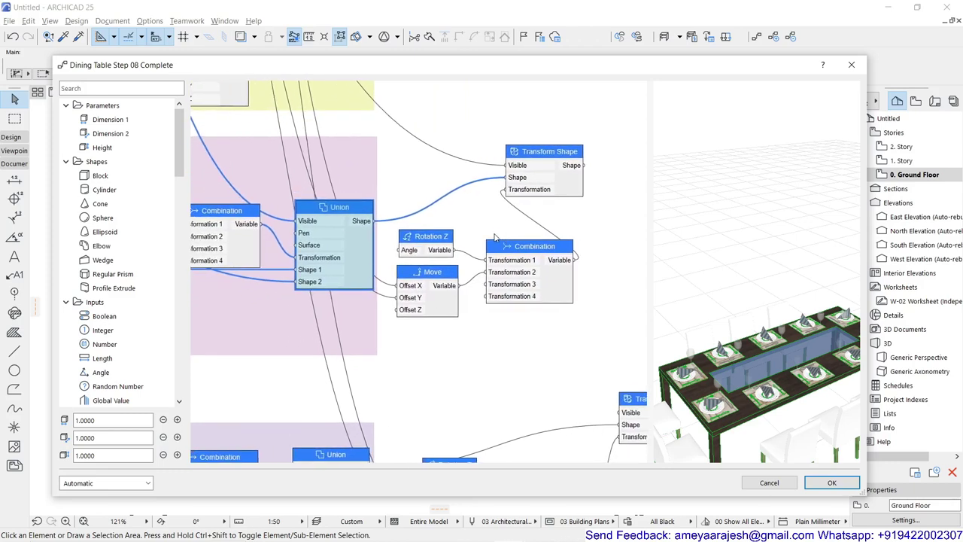
middle_click_drag(712, 306, 699, 351, "shift")
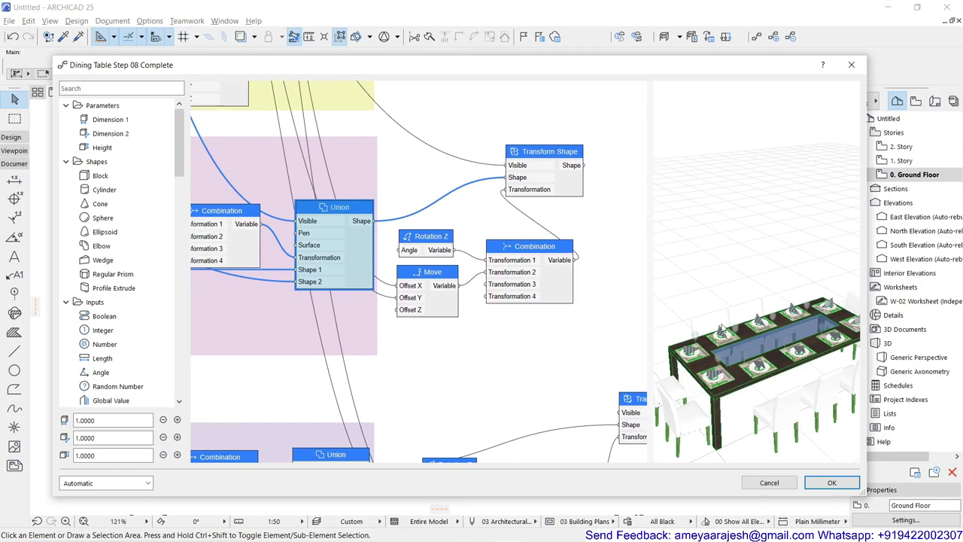
middle_click_drag(740, 319, 828, 373, "shift")
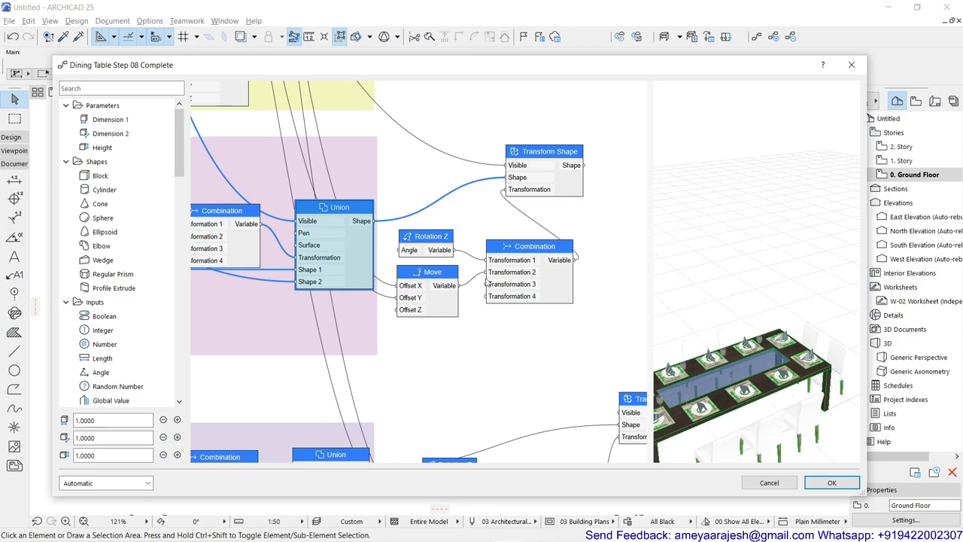
scroll(488, 283, "down", 3)
scroll(423, 235, "up", 3)
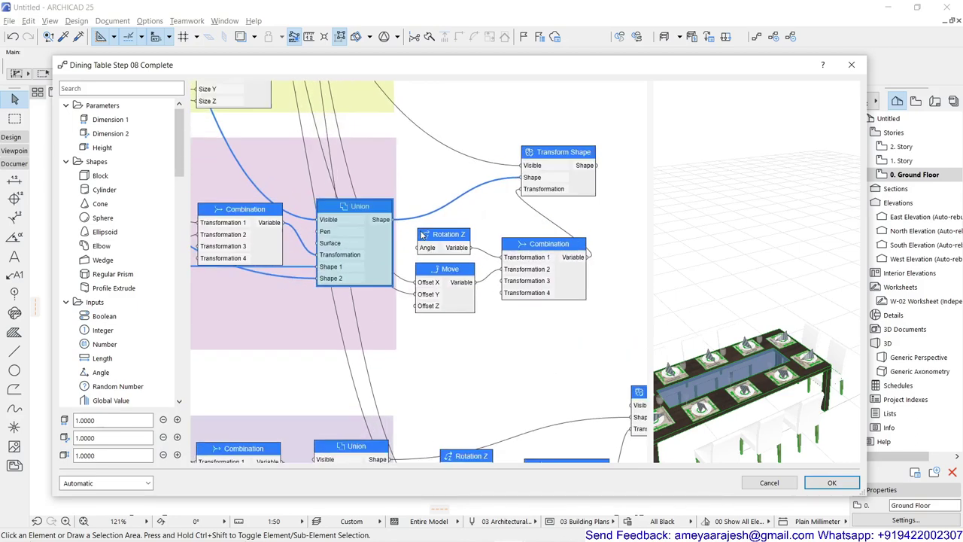
scroll(423, 236, "up", 2)
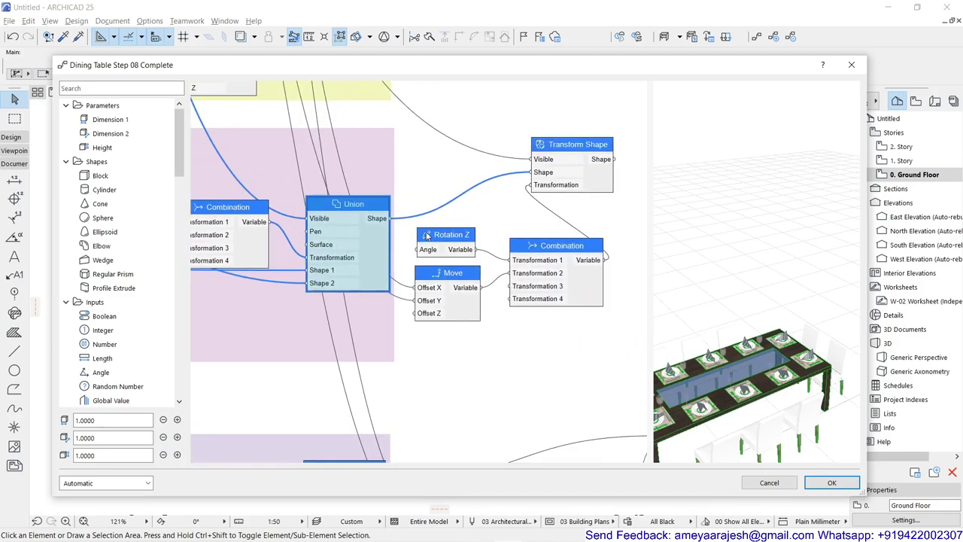
- Inspect the pink chair group's Transform Shape and Combination nodes and check the angle in its Rotation Z node settings
left_click(581, 134)
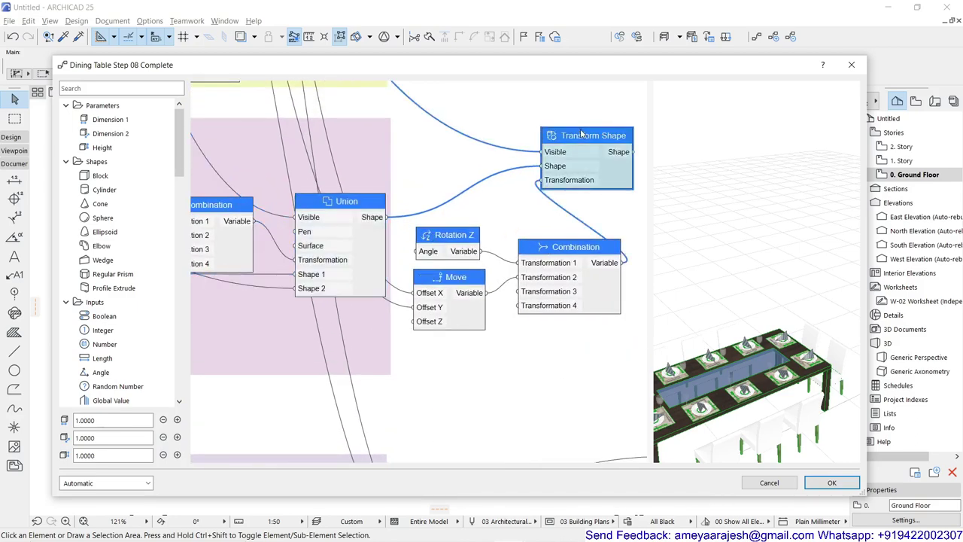
left_click(572, 246)
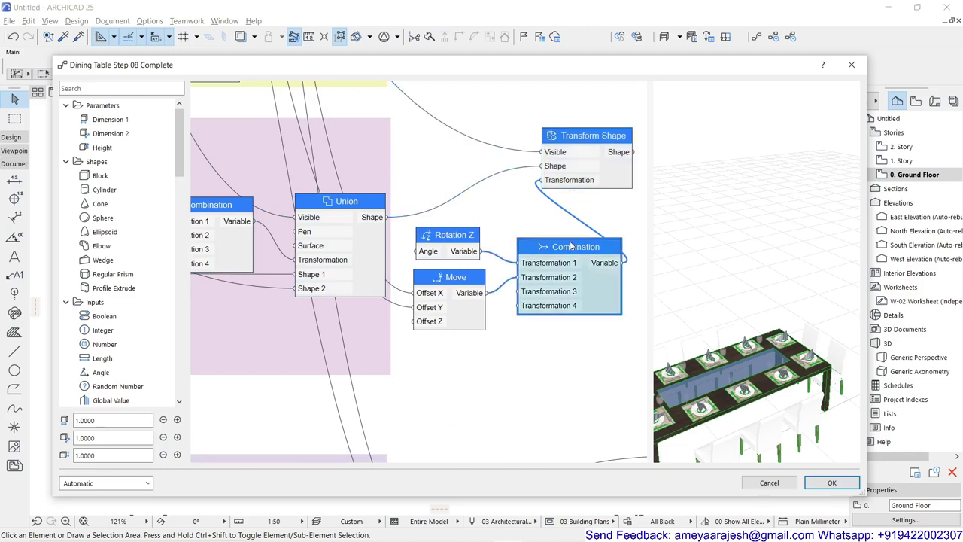
double_click(437, 238)
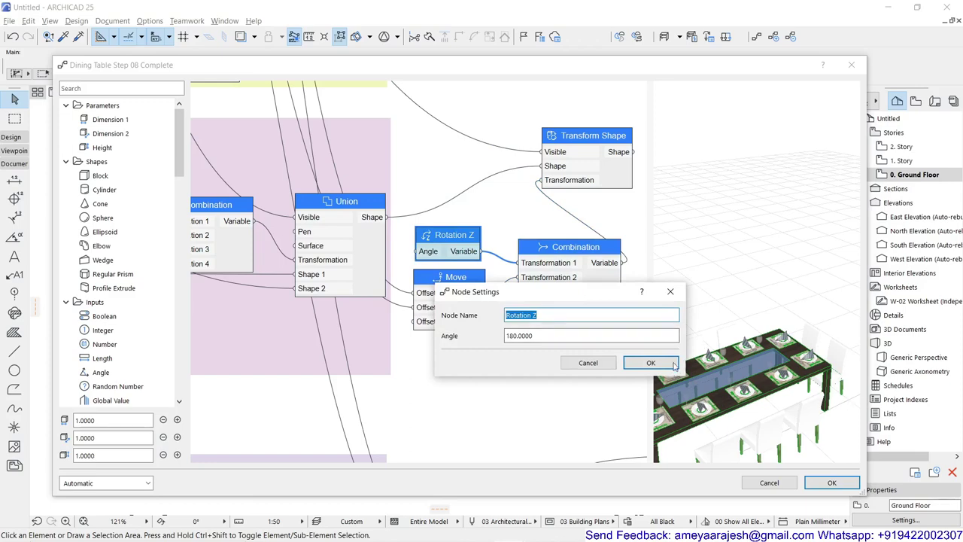
left_click(608, 363)
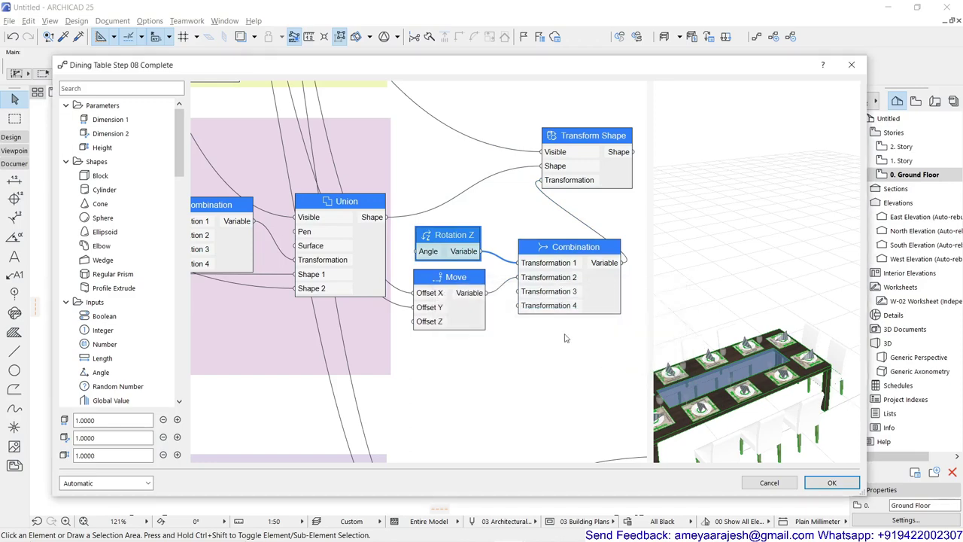
- Disconnect the Move node from the Combination node beside the pink chair group and inspect the chairs from both table ends in 3D
scroll(495, 308, "down", 2)
middle_click_drag(504, 299, 514, 282)
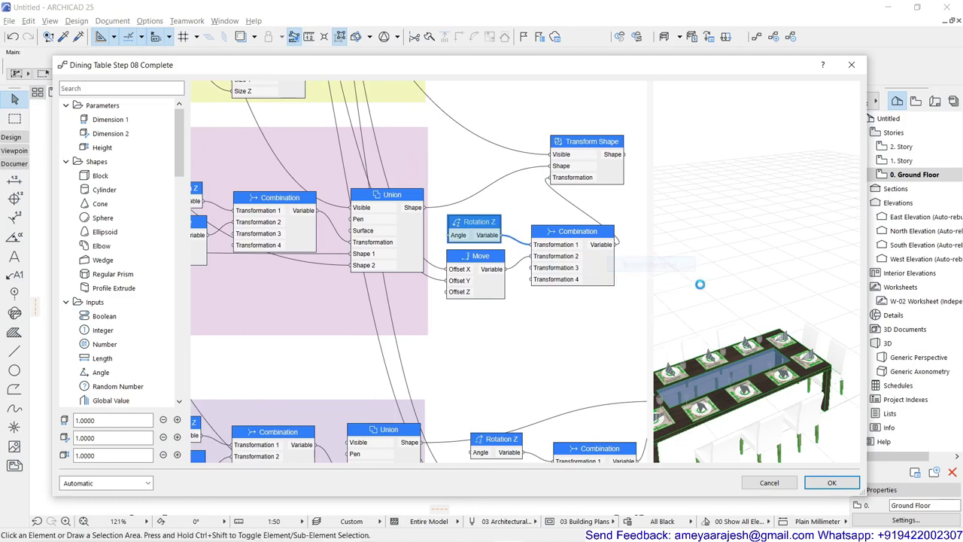
left_click_drag(737, 297, 788, 361)
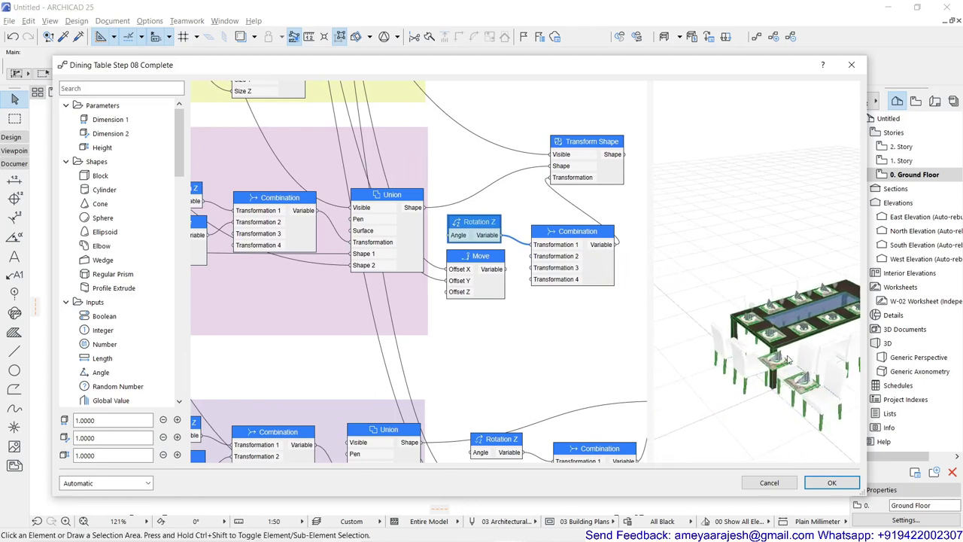
scroll(788, 361, "up", 3)
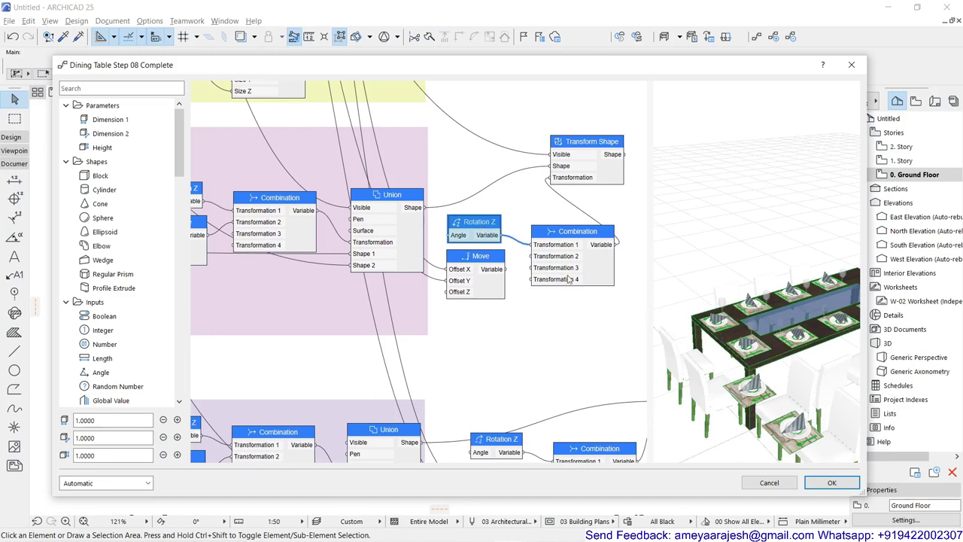
left_click_drag(700, 349, 656, 255)
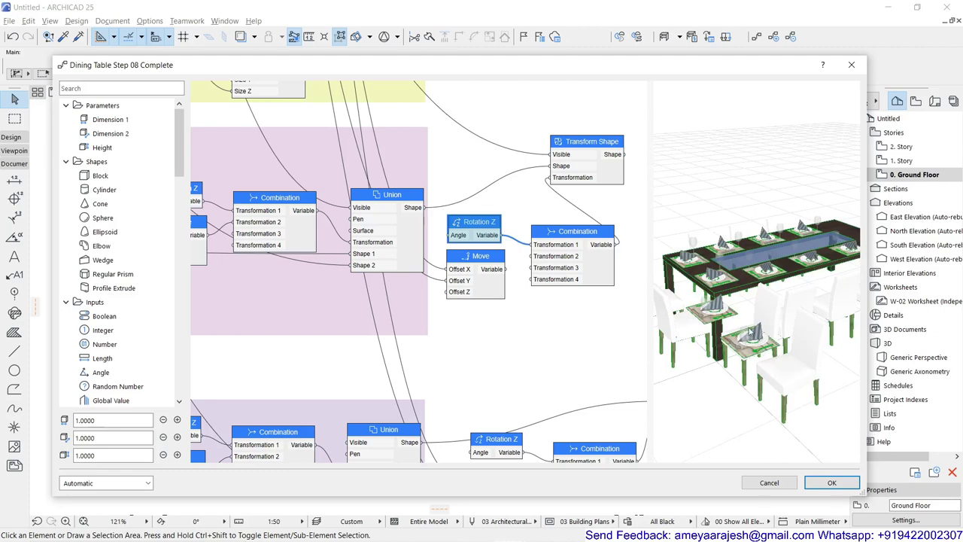
left_click_drag(777, 359, 640, 398)
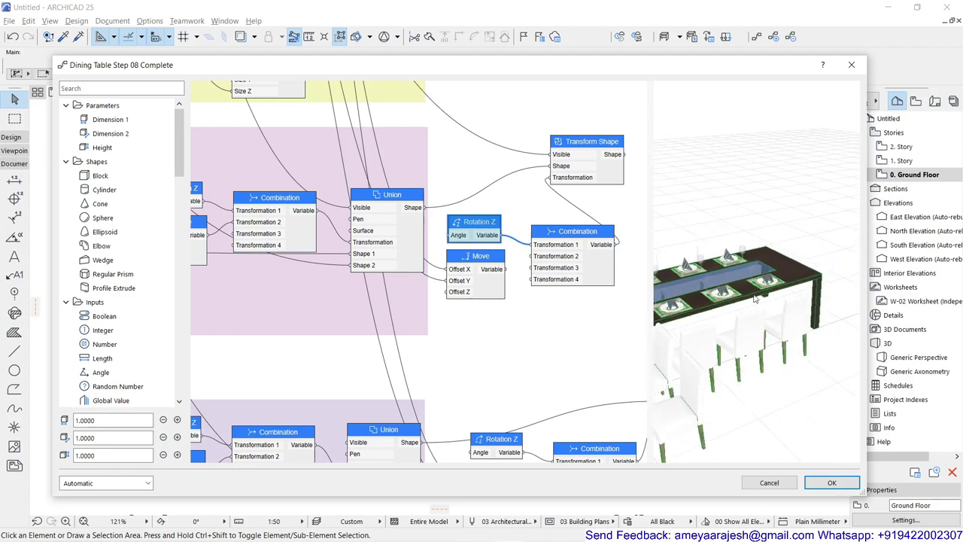
left_click_drag(803, 305, 862, 361)
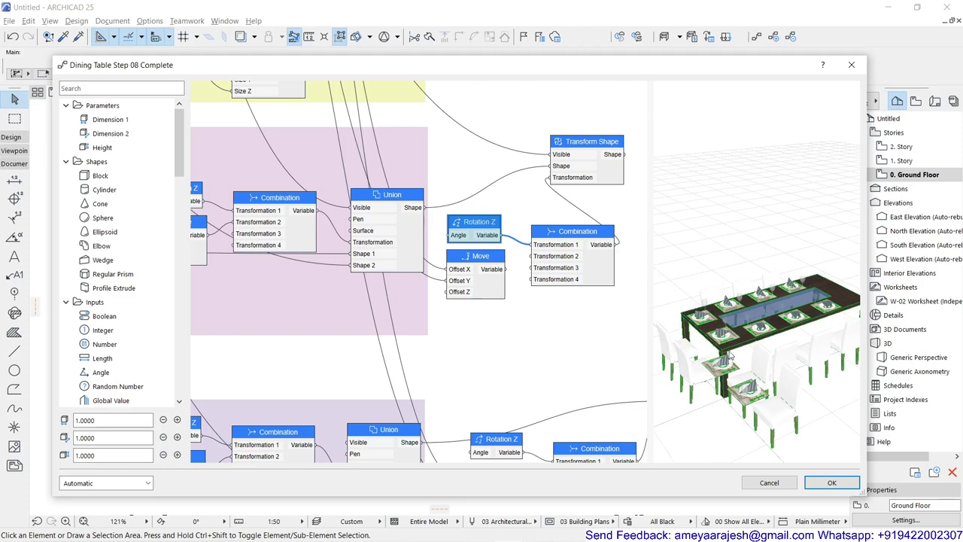
left_click_drag(730, 356, 812, 385)
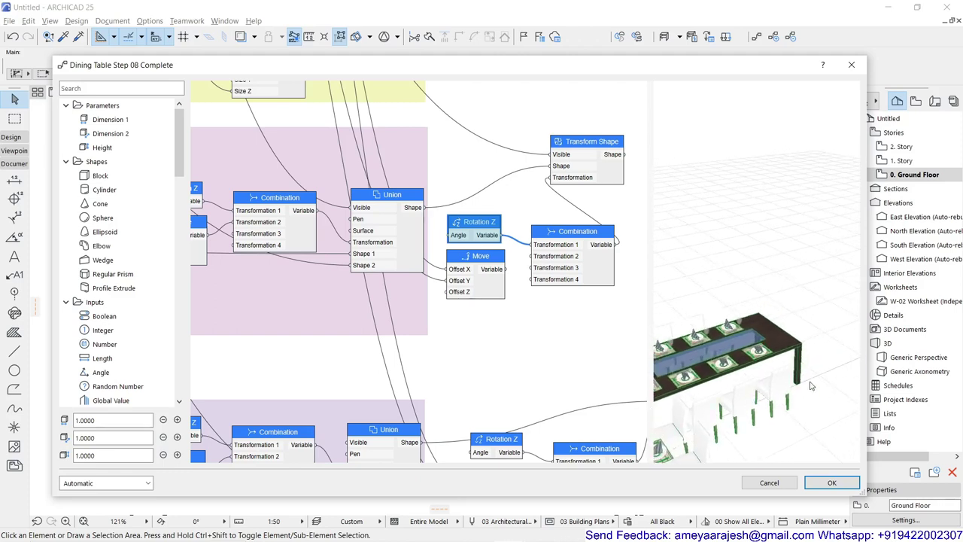
- Trace the Offset X and Offset Y inputs of the pink chair group's Move node back to their source nodes
scroll(484, 267, "up", 1)
left_click(486, 260)
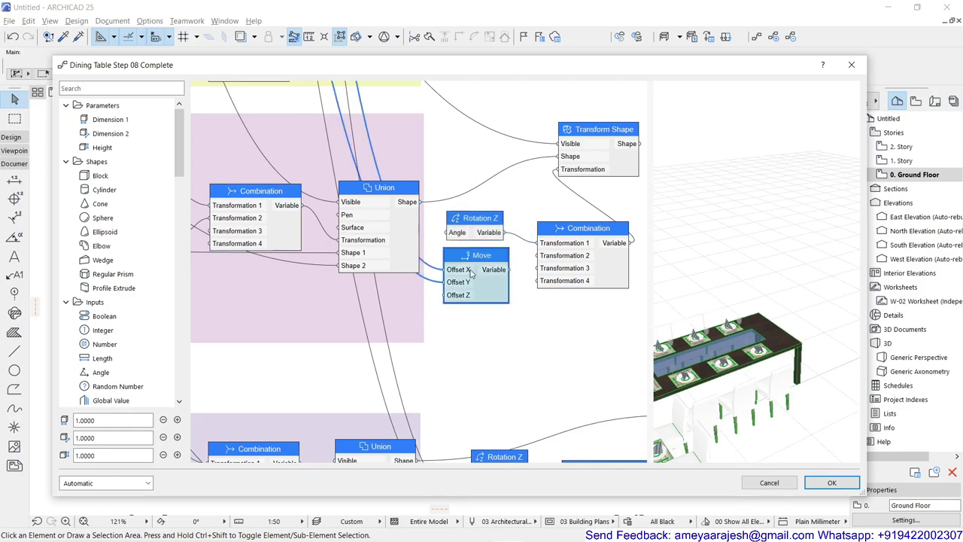
scroll(475, 271, "down", 3)
middle_click_drag(466, 217, 509, 284)
scroll(536, 351, "down", 3)
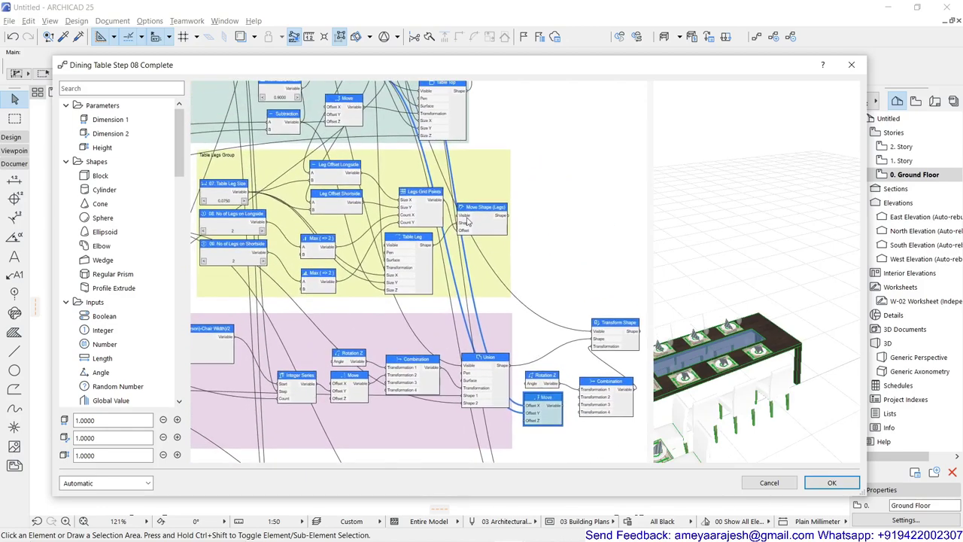
scroll(539, 364, "up", 3)
scroll(412, 126, "up", 2)
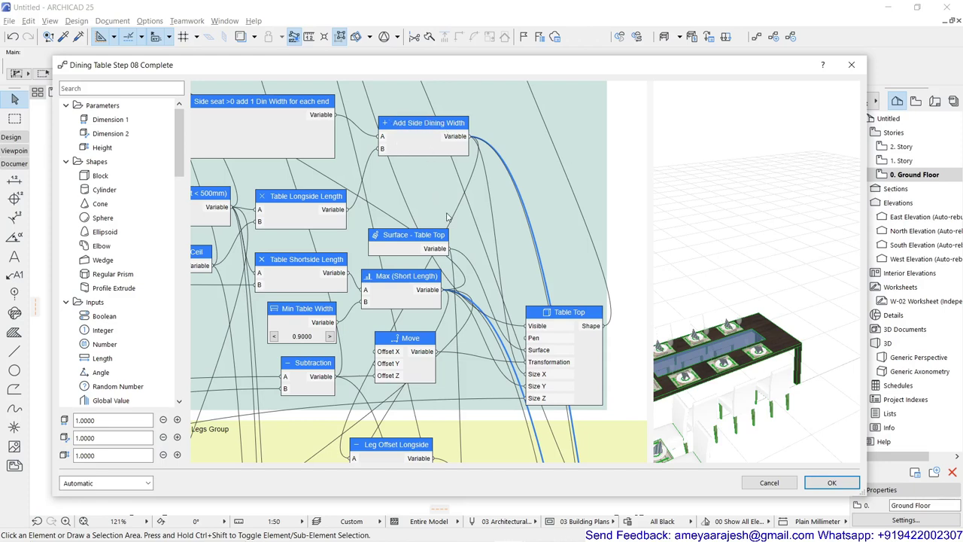
scroll(446, 217, "down", 1)
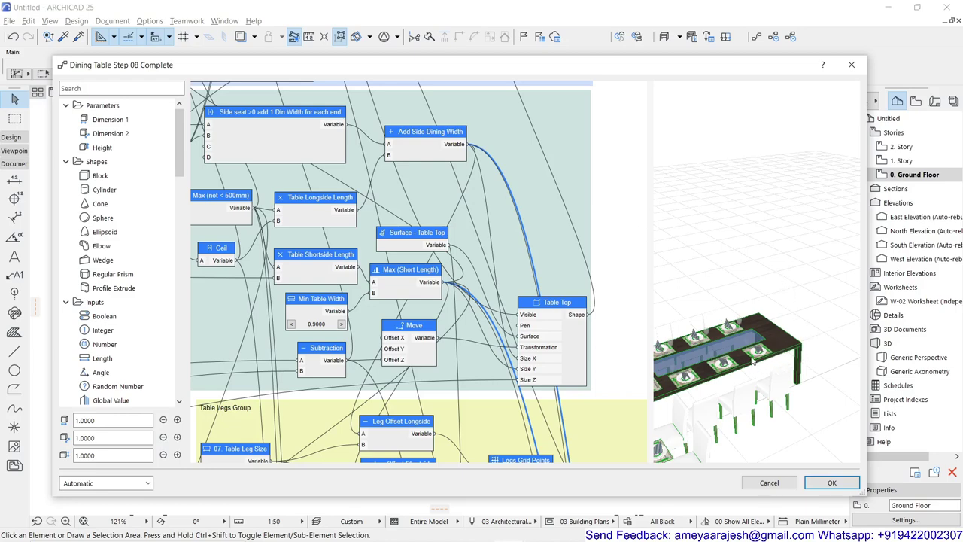
- Reconnect the Move node's Variable output to Transformation 2 of the Combination node beside the pink chair group
left_click_drag(754, 362, 676, 381)
scroll(530, 311, "down", 3)
scroll(532, 367, "up", 2)
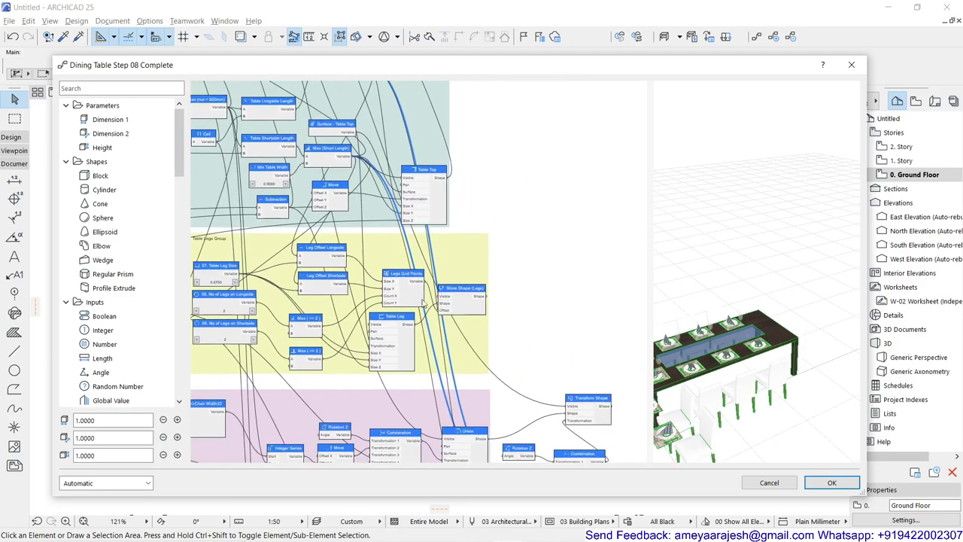
scroll(425, 303, "up", 2)
scroll(382, 301, "up", 2)
scroll(382, 299, "up", 2)
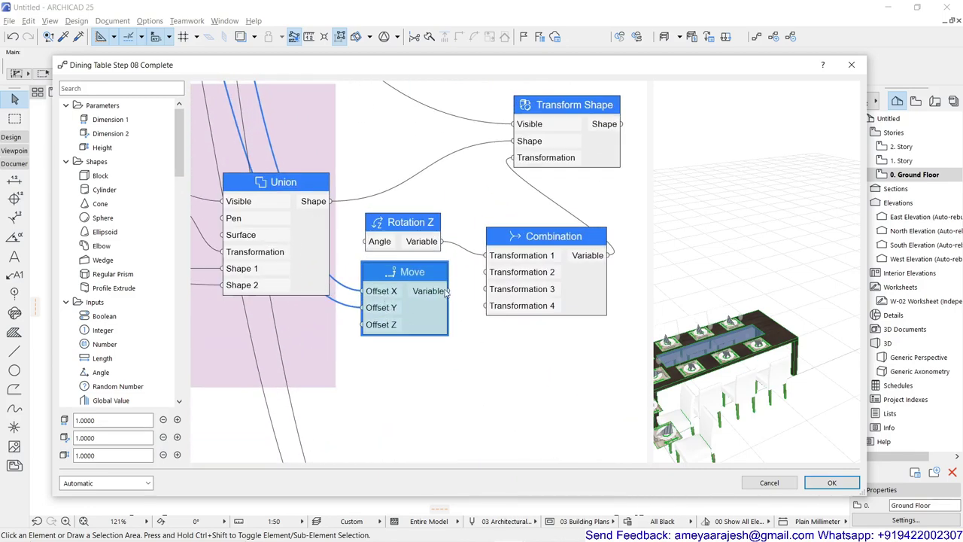
left_click_drag(447, 294, 486, 275)
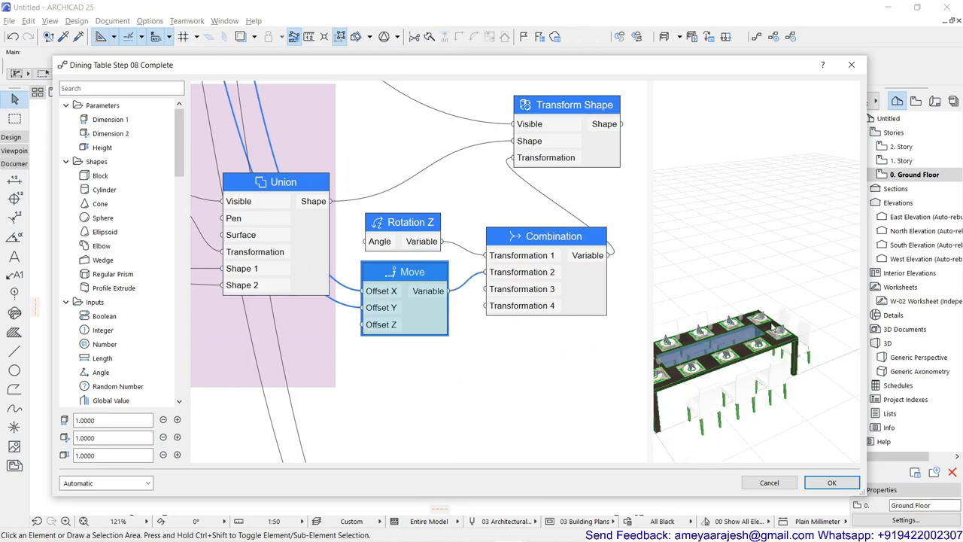
- Check the Rotation Z node settings in the transformation chain beside the purple chair group
scroll(565, 322, "down", 3)
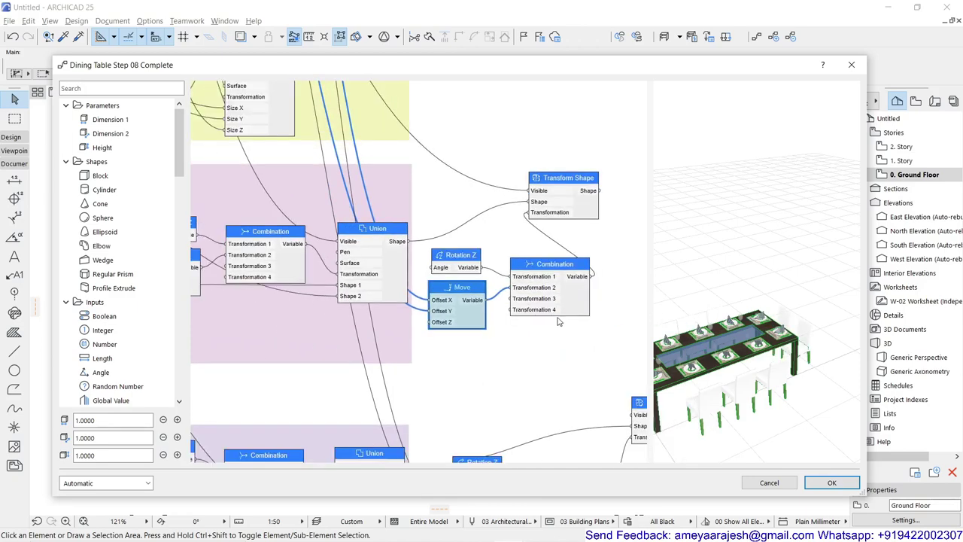
scroll(423, 231, "up", 1)
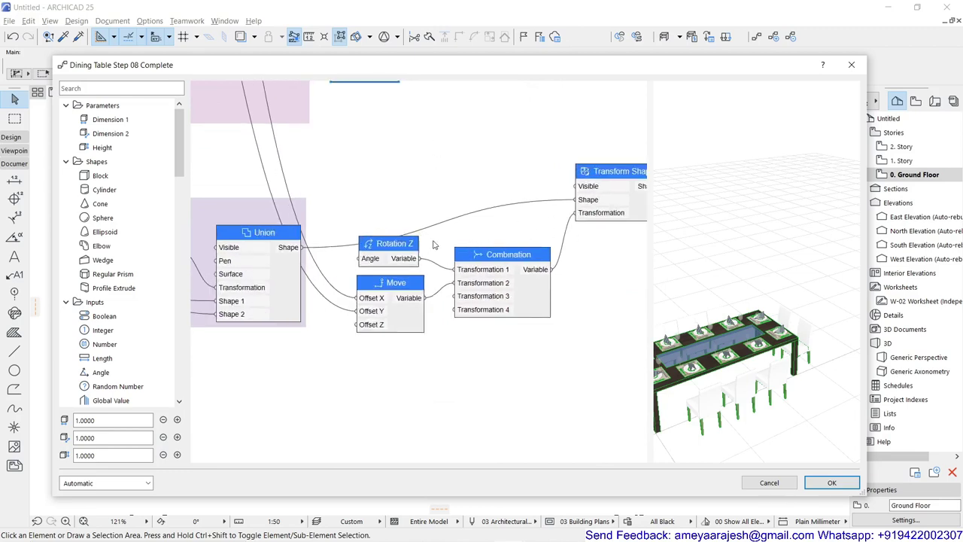
scroll(433, 244, "down", 1)
left_click(402, 249)
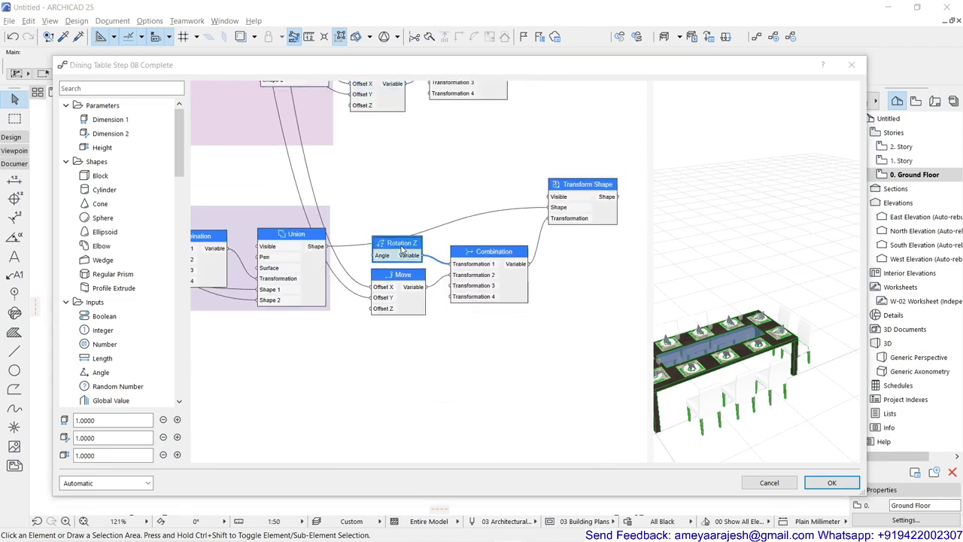
double_click(403, 249)
left_click(588, 363)
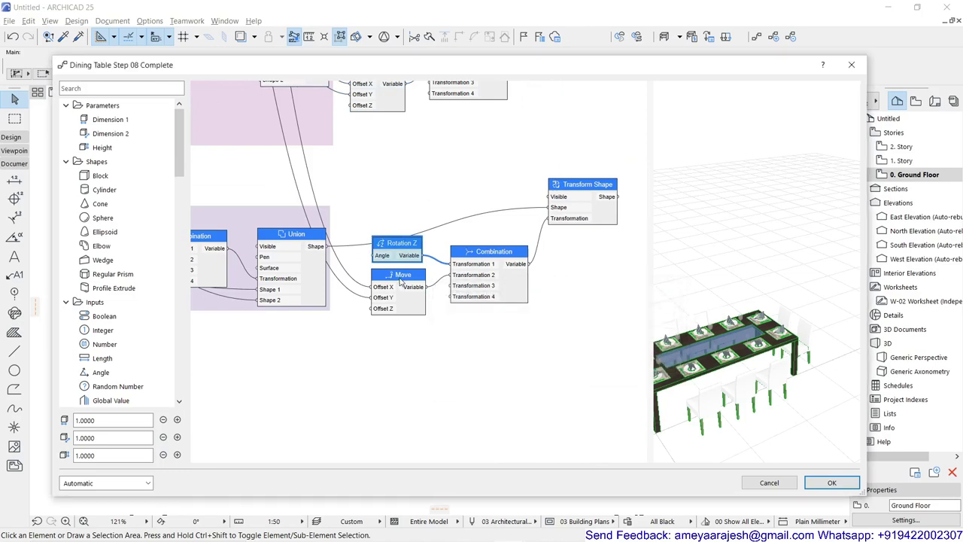
- Examine the offset connections of the purple chair group's Move node and the transformation chains of both chair groups
left_click(401, 280)
scroll(485, 288, "down", 3)
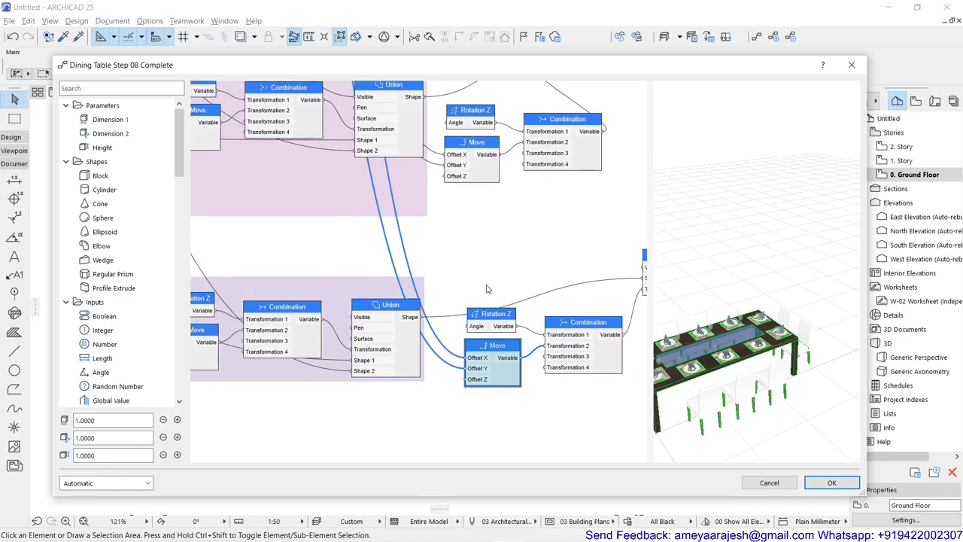
scroll(485, 288, "down", 4)
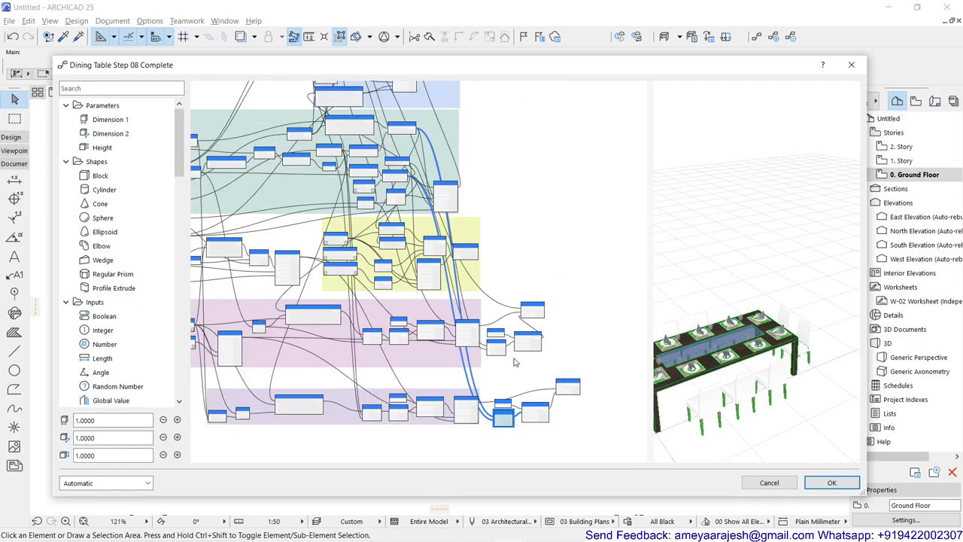
scroll(395, 251, "up", 3)
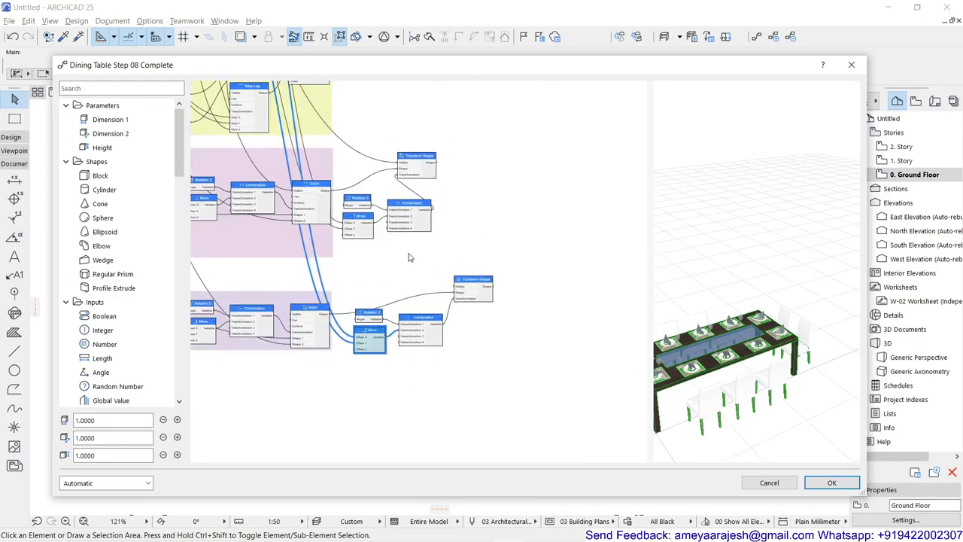
scroll(409, 258, "up", 1)
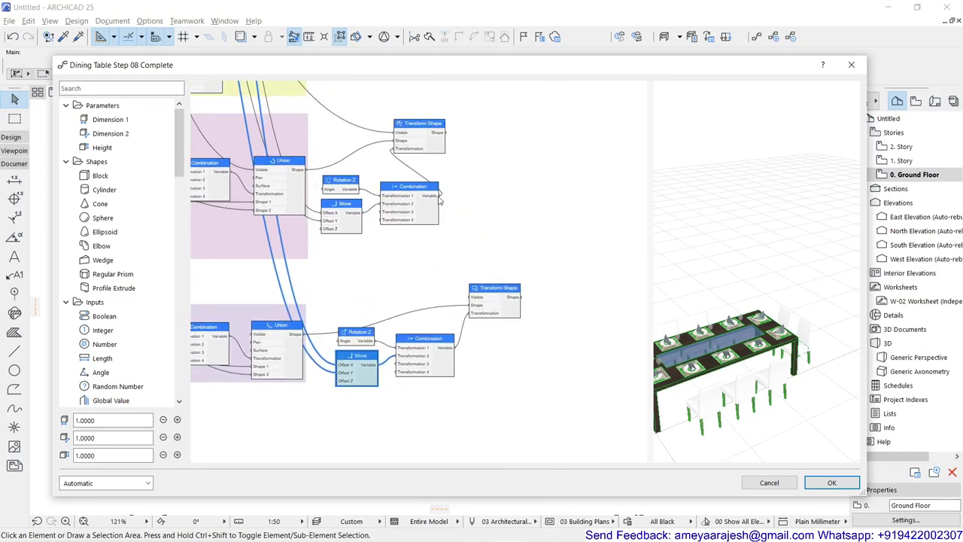
- Connect the pink group's Combination output to the Transformation input of the purple group's Transform Shape and inspect the table preview
left_click_drag(440, 196, 471, 313)
left_click_drag(717, 329, 813, 296)
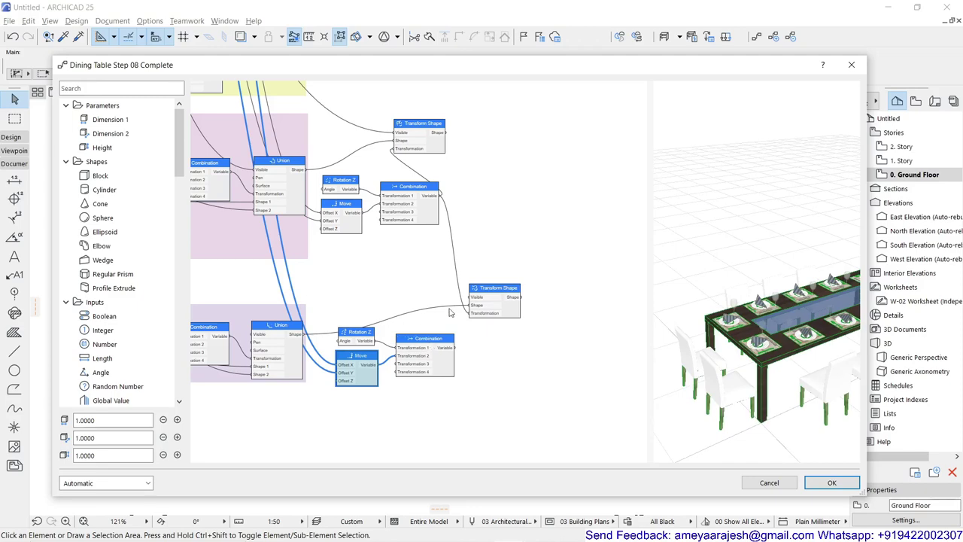
- Examine how the Union nodes of the pink and purple chair groups feed their respective Transform Shape nodes
scroll(367, 151, "up", 3)
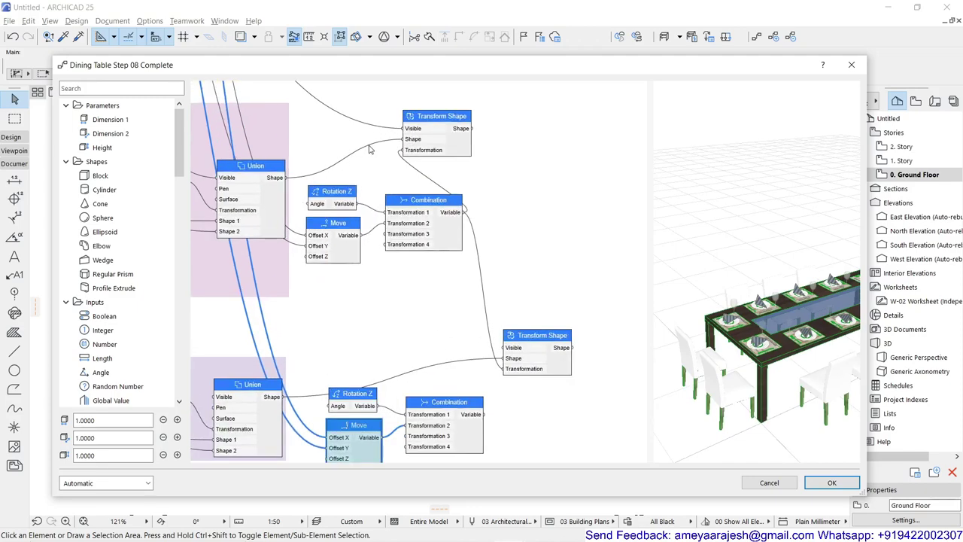
middle_click_drag(367, 151, 517, 156)
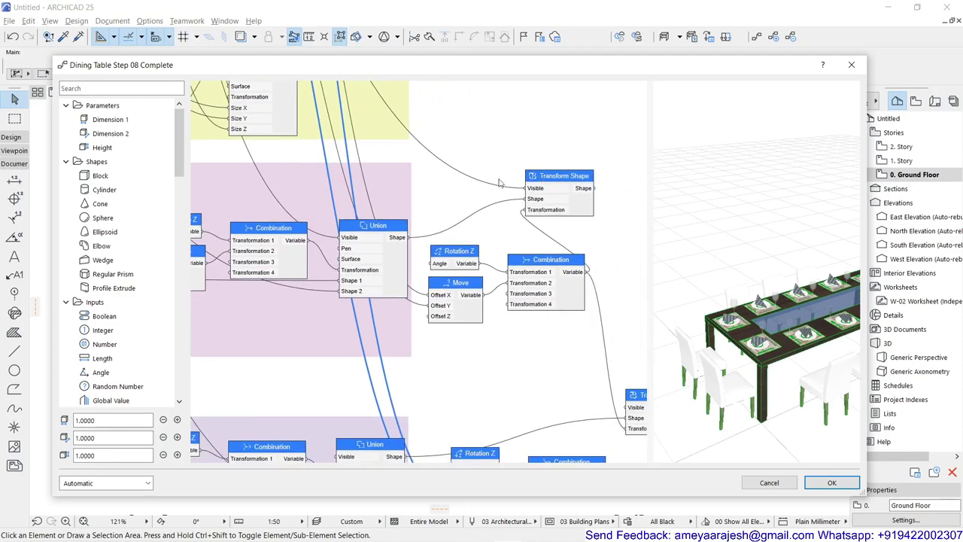
left_click(374, 228)
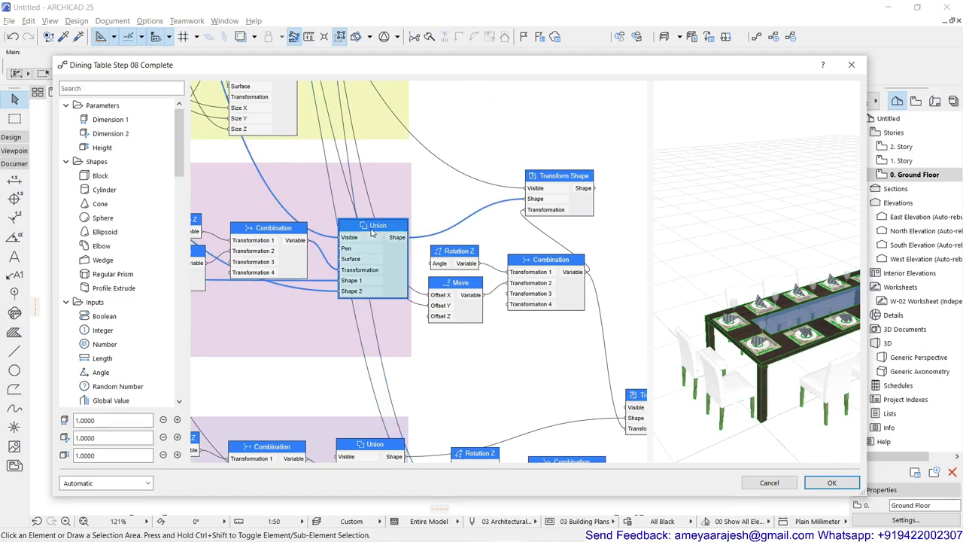
left_click(558, 177)
middle_click_drag(470, 333, 442, 141)
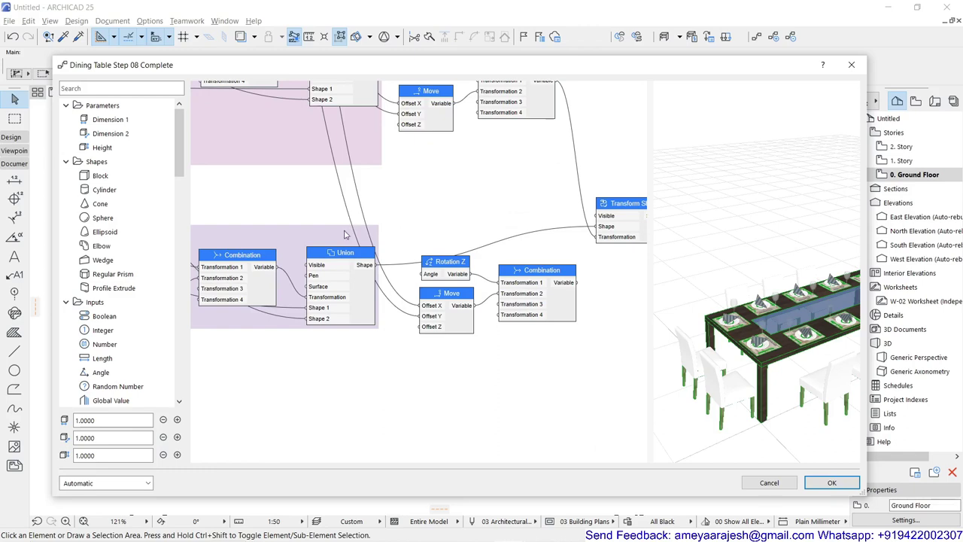
left_click(346, 253)
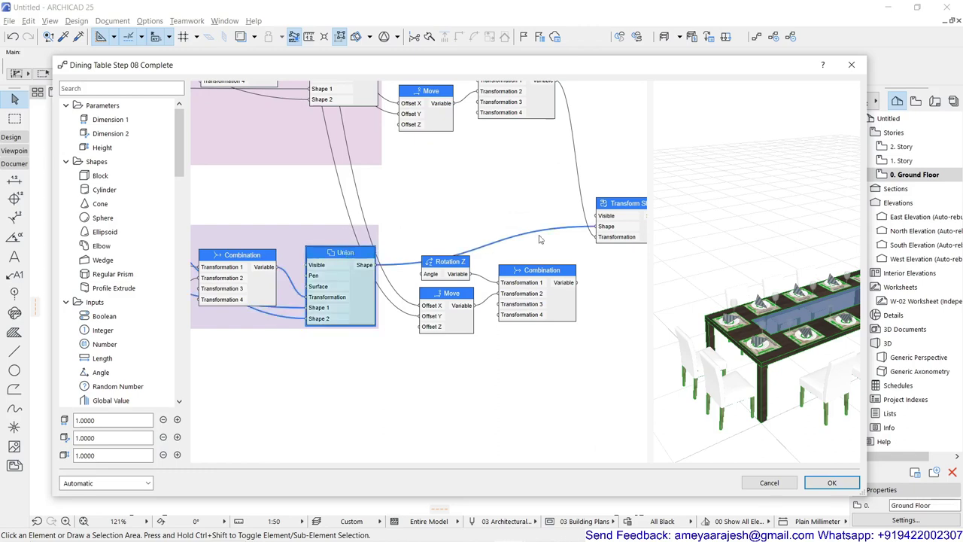
left_click(614, 208)
middle_click_drag(548, 204, 382, 281)
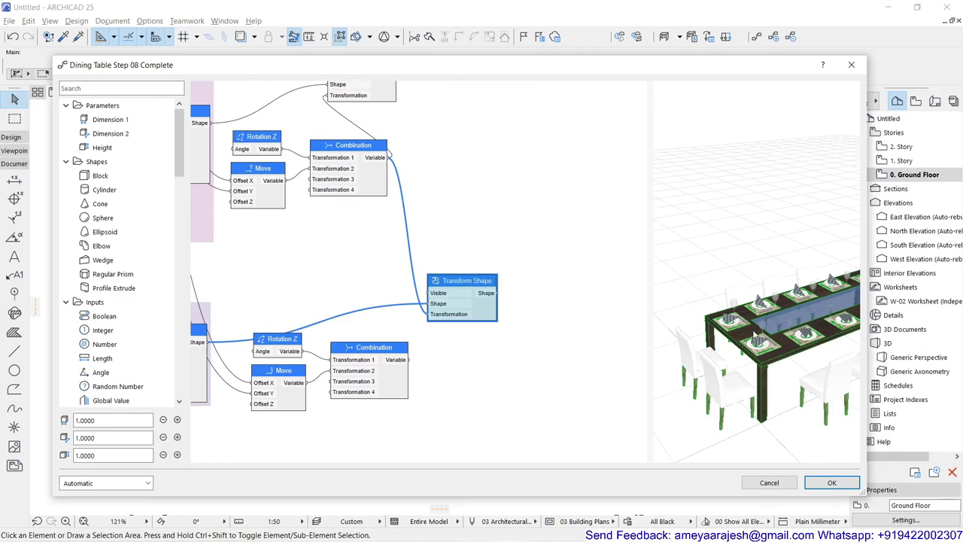
middle_click_drag(420, 338, 465, 307)
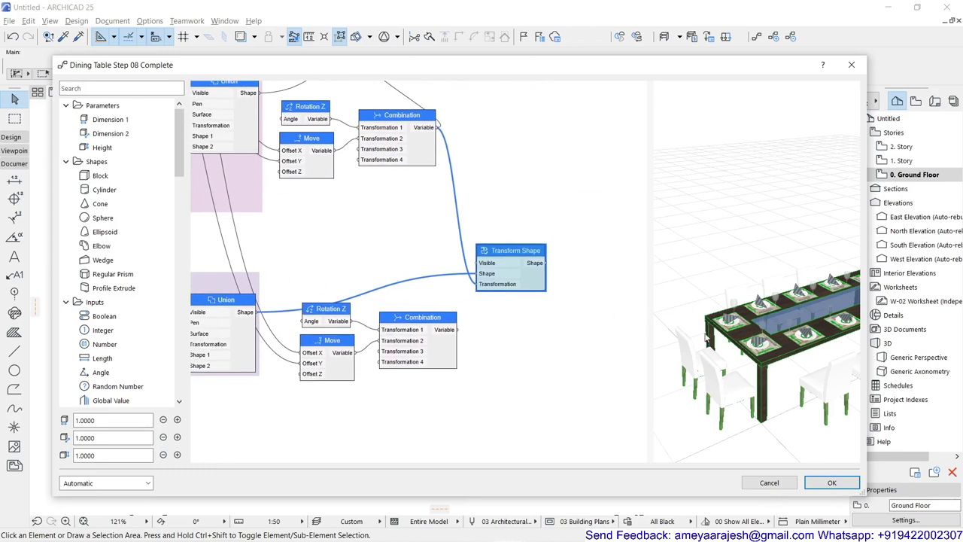
- Feed the purple group's Transform Shape from the pink group's Combination node instead of its own Combination node
scroll(439, 298, "down", 2)
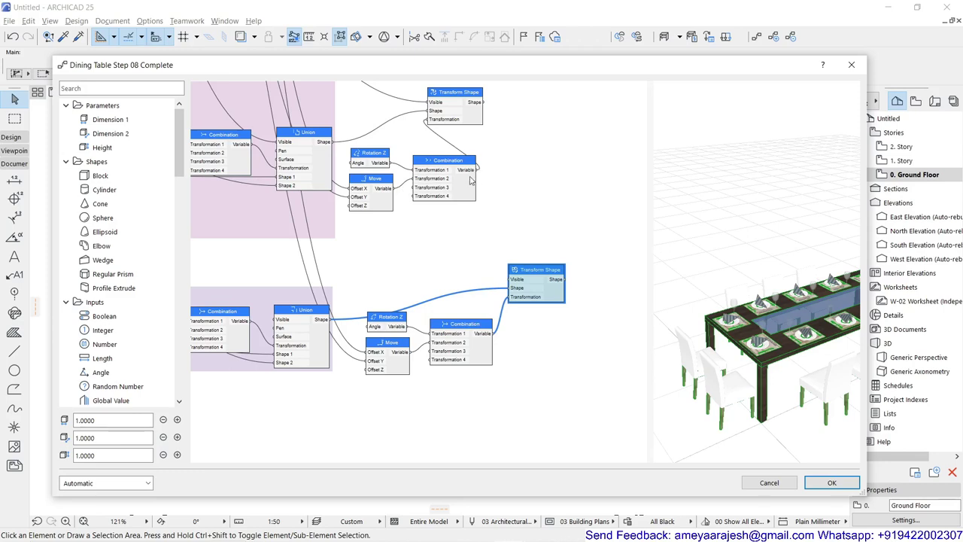
left_click_drag(476, 173, 488, 286)
- Set the Persons on Short Side parameter to 0
scroll(437, 287, "down", 5)
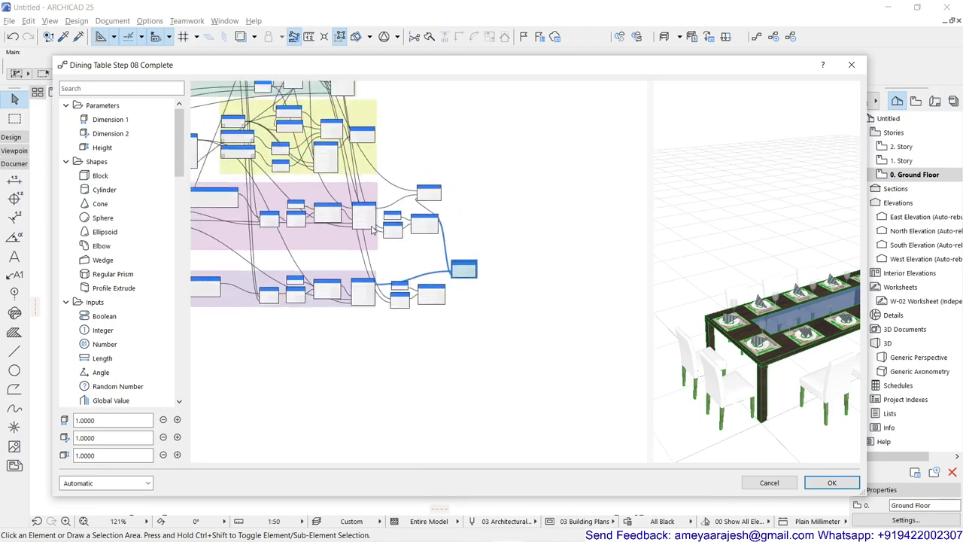
scroll(301, 244, "up", 5)
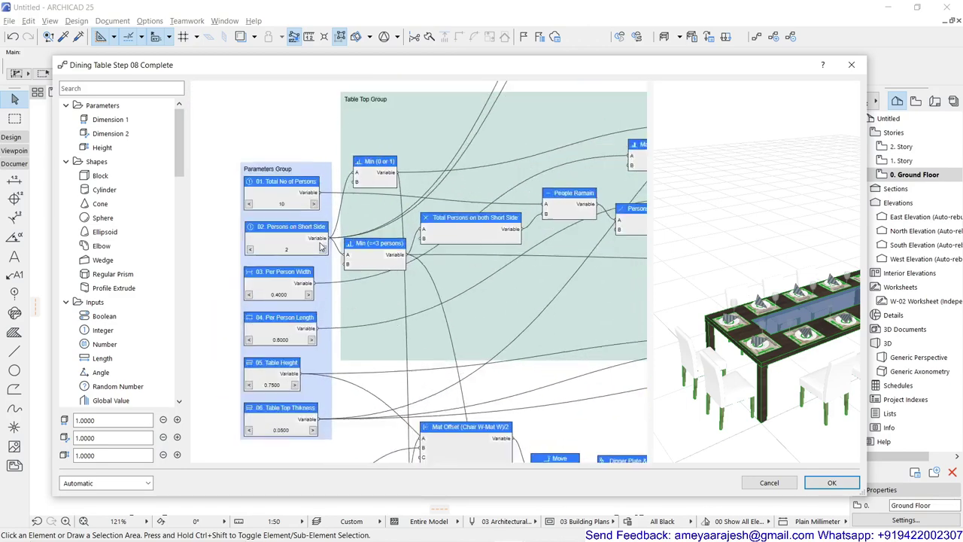
scroll(296, 248, "up", 2)
left_click(212, 256)
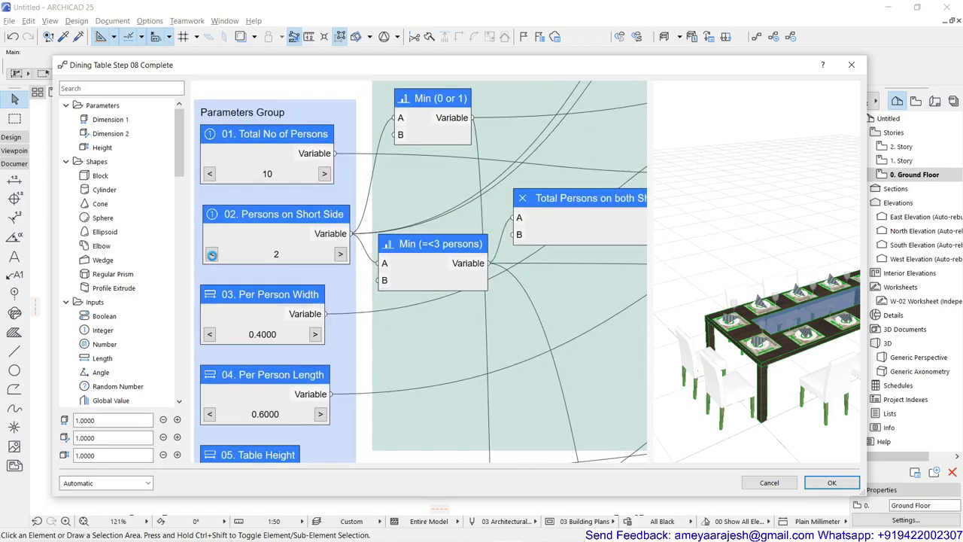
left_click(212, 256)
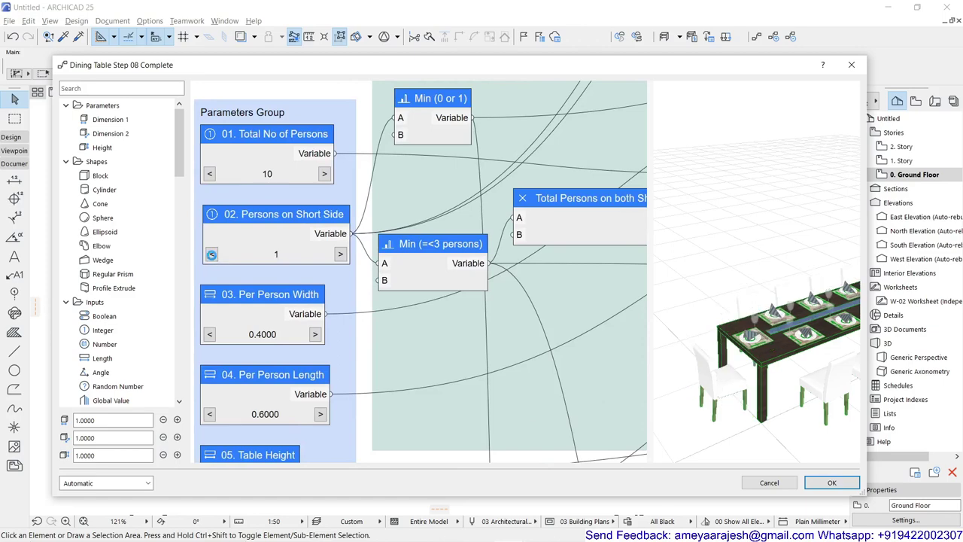
- Inspect the table's chairs and place settings in the 3D preview, close up and from above
scroll(596, 337, "down", 3)
left_click_drag(721, 332, 719, 301)
scroll(629, 313, "down", 1)
scroll(468, 280, "up", 2)
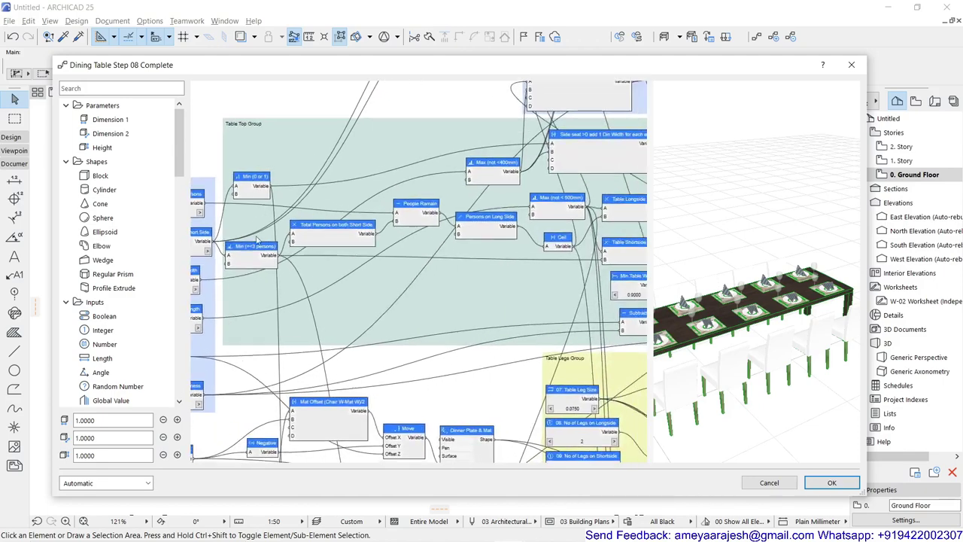
scroll(423, 276, "up", 2)
left_click_drag(484, 308, 243, 209)
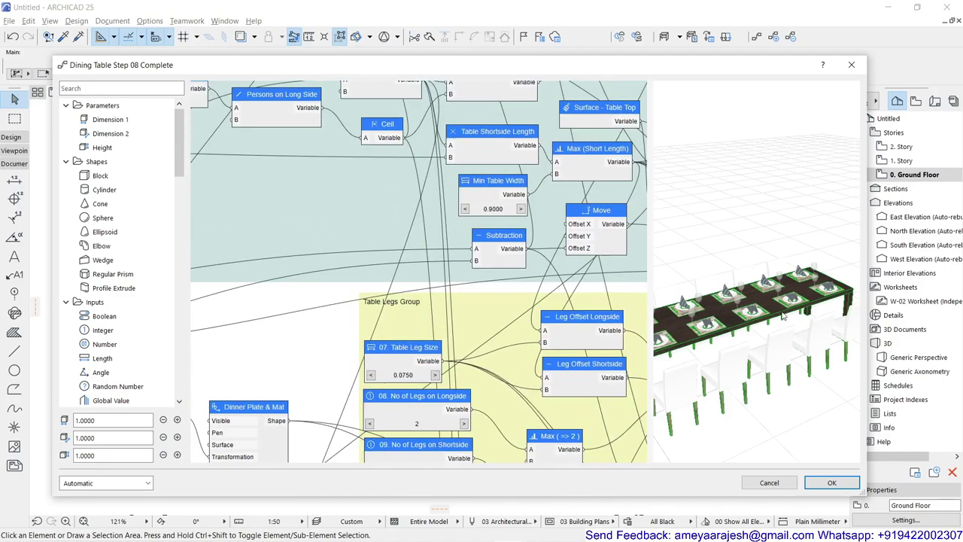
scroll(783, 317, "up", 2)
scroll(753, 339, "up", 3)
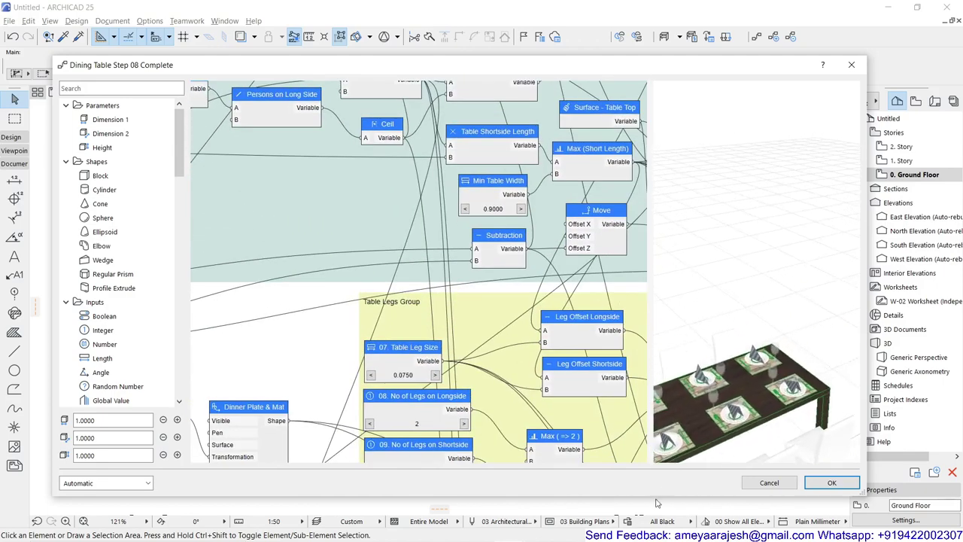
left_click_drag(734, 429, 781, 364)
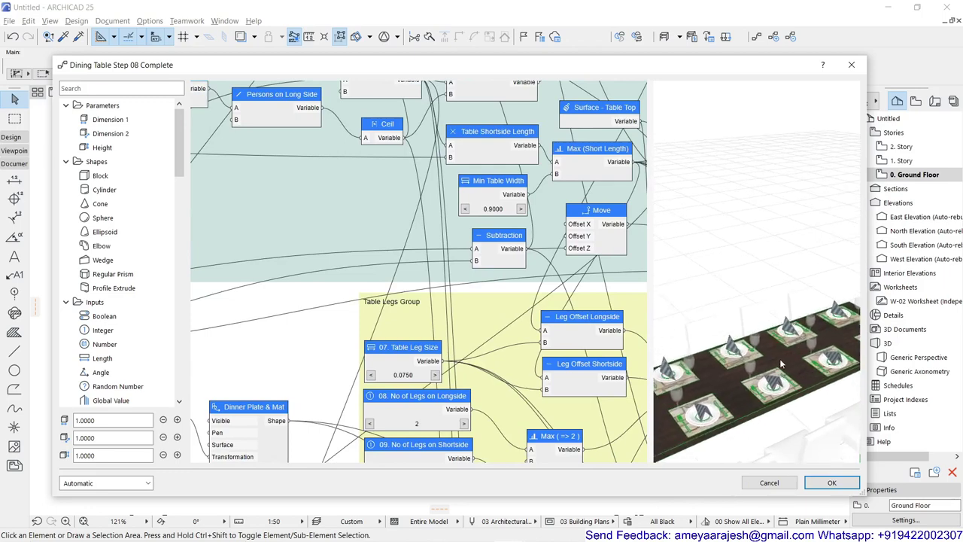
left_click_drag(801, 291, 779, 191)
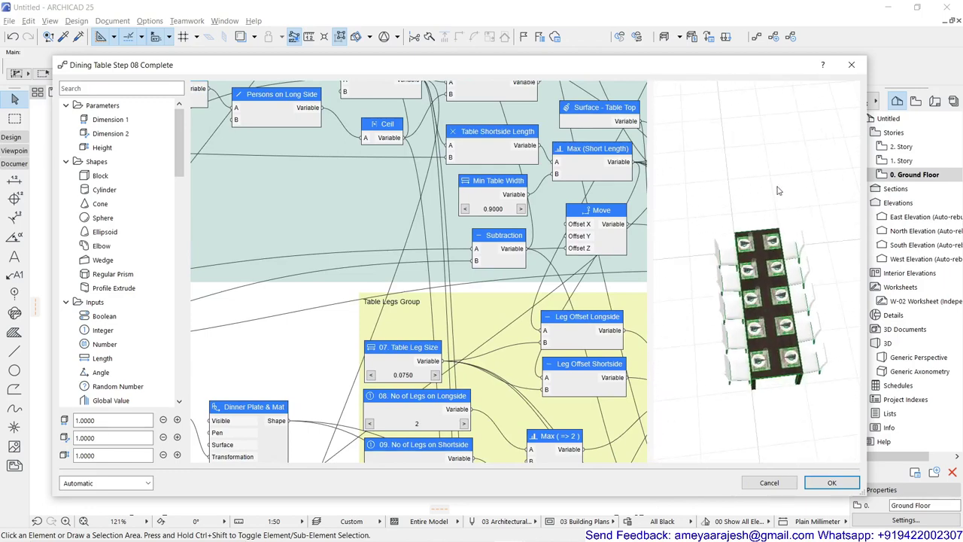
- Test the Persons on Short Side parameter at 1 and 2, and leave it set to 3
middle_click_drag(325, 189, 478, 304)
middle_click_drag(272, 194, 453, 313)
middle_click_drag(351, 338, 371, 263)
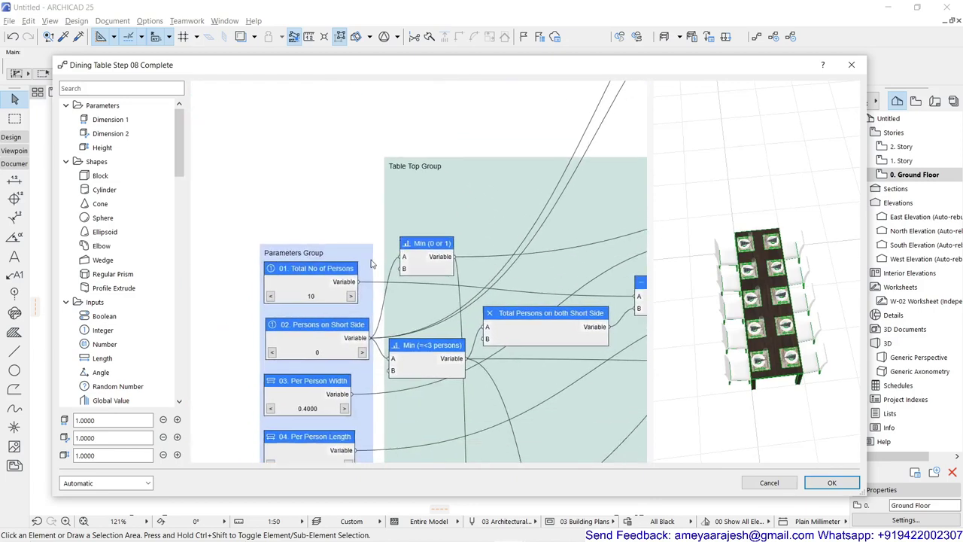
left_click(363, 353)
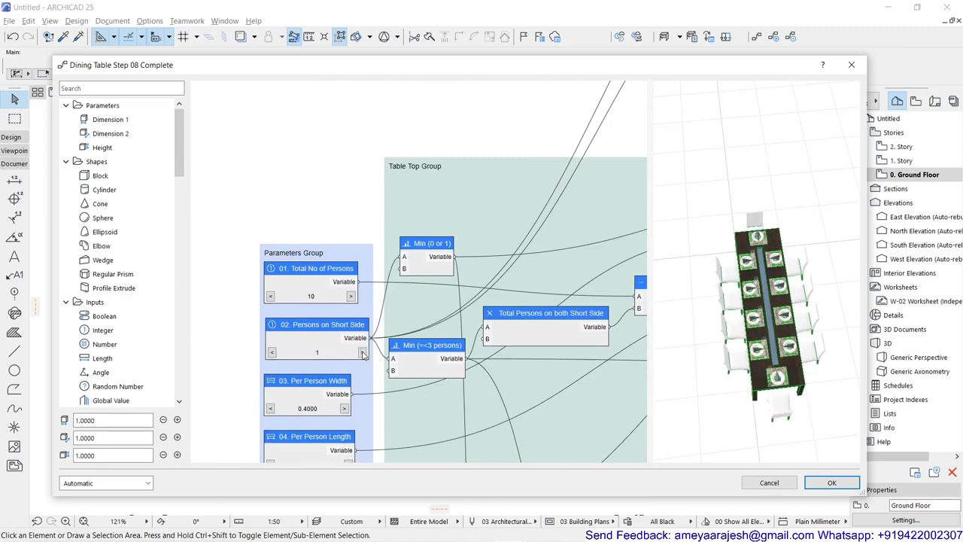
left_click(363, 353)
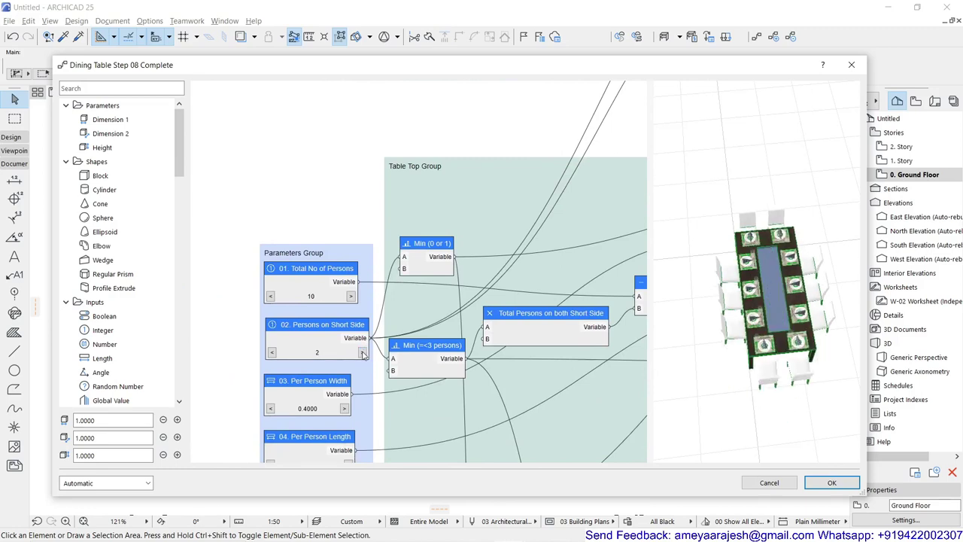
left_click(363, 353)
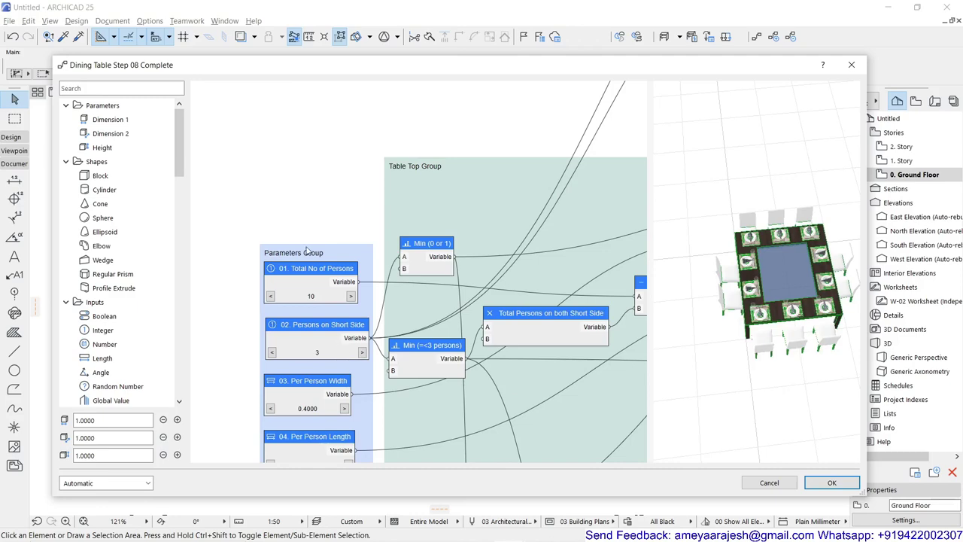
- Delete the Rotation Z, Move and Combination nodes beside the purple chair group
scroll(546, 301, "down", 4)
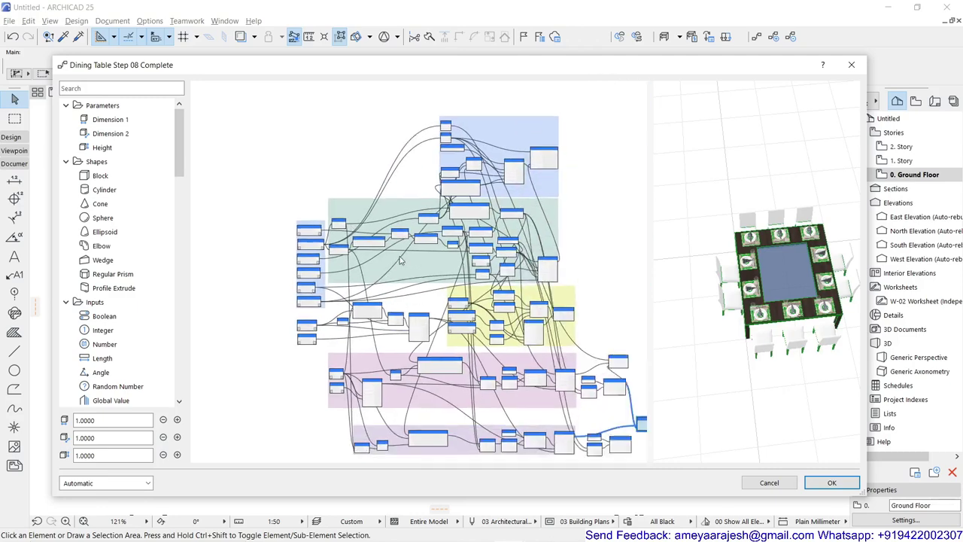
scroll(440, 365, "up", 4)
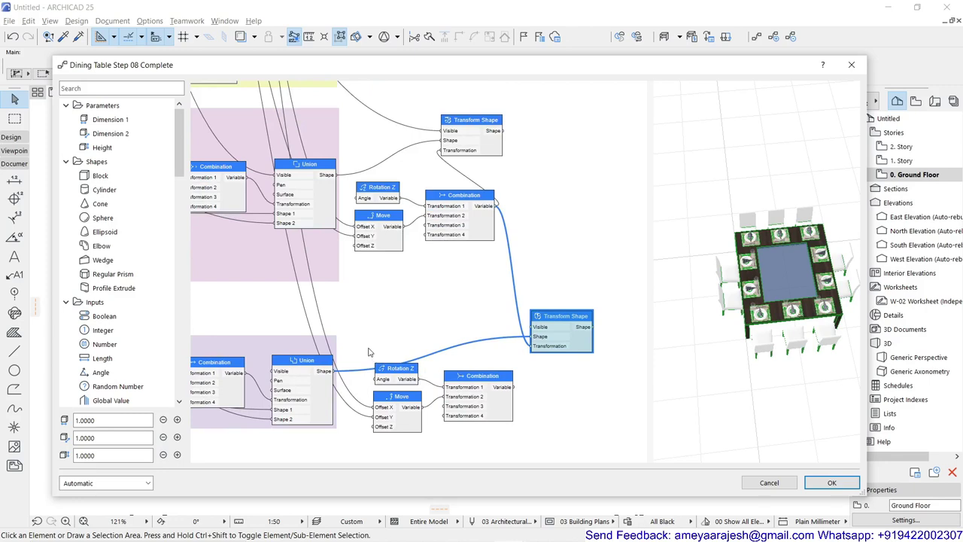
left_click_drag(369, 351, 521, 451)
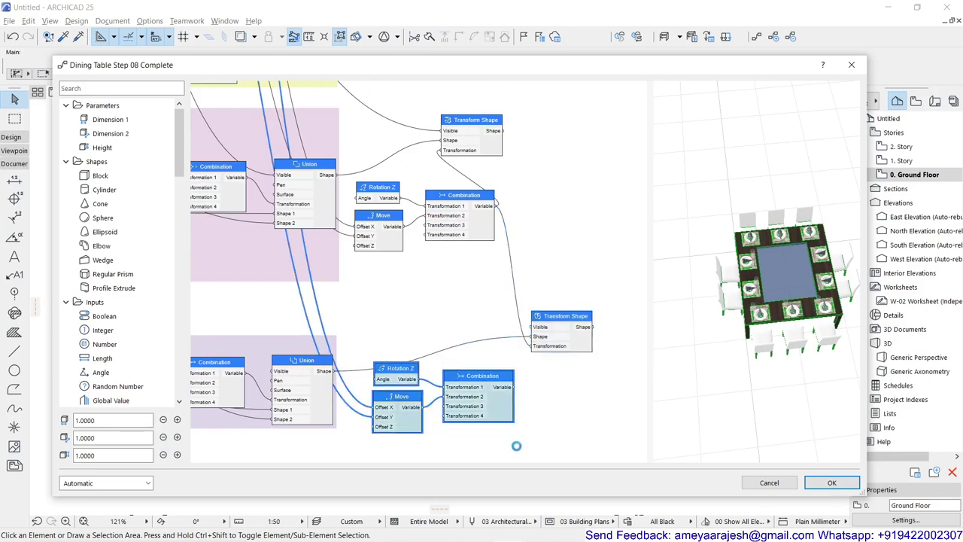
key("Delete")
- Arrange the two Transform Shape nodes one above the other beside the shared Combination node
left_click_drag(556, 322, 564, 229)
left_click(486, 119)
left_click_drag(485, 119, 582, 162)
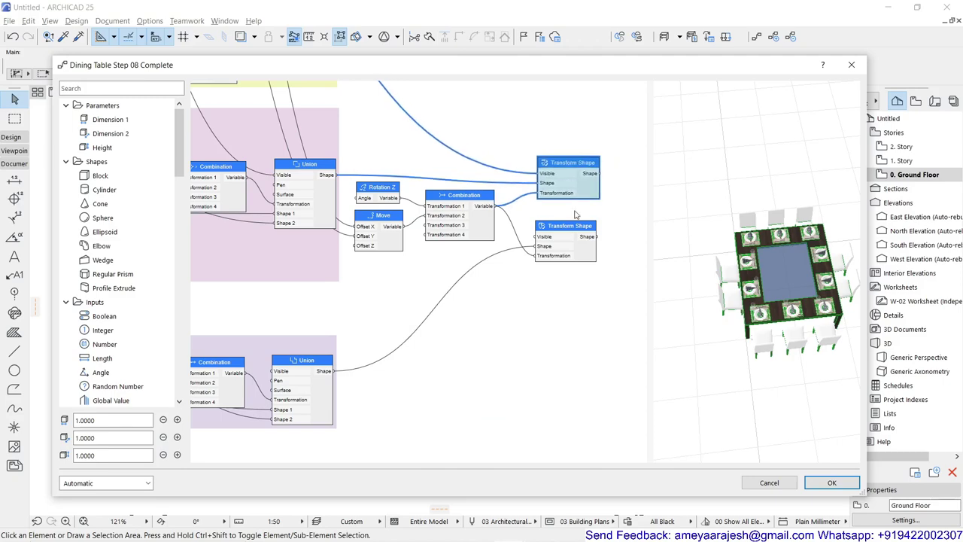
- Accept the finished Dining Table Step 08 Complete graph and save the PARAM-O objects to the Embedded Library
scroll(540, 328, "down", 2)
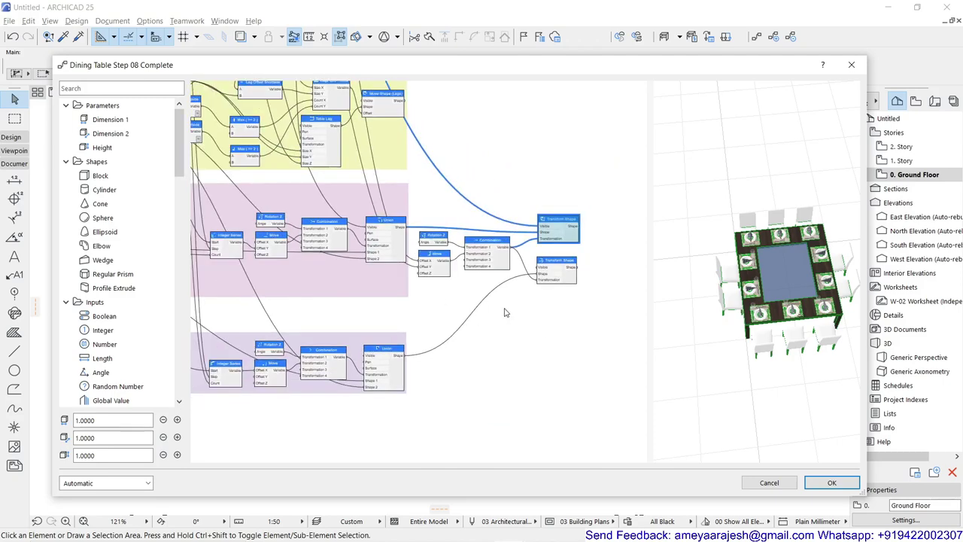
scroll(506, 312, "down", 1)
scroll(582, 324, "down", 1)
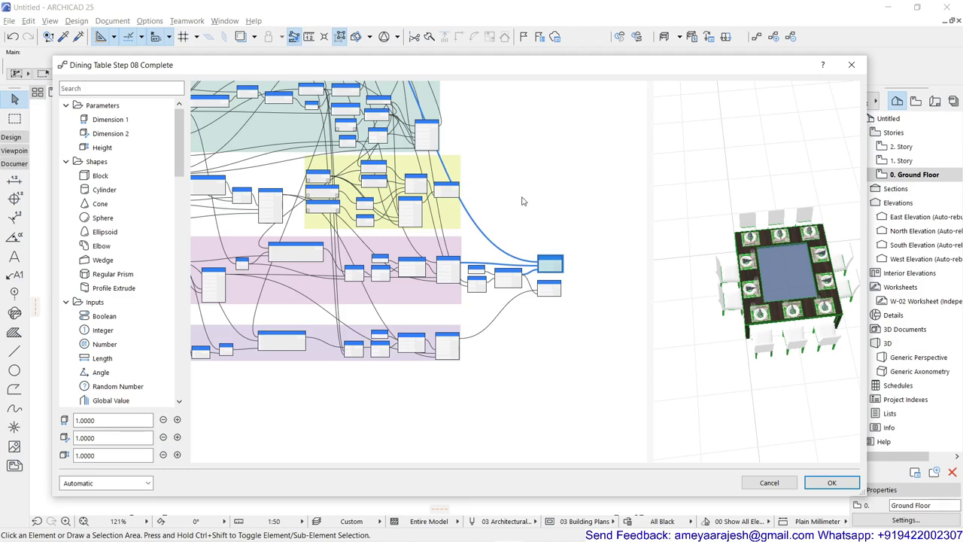
scroll(533, 219, "down", 3)
middle_click_drag(533, 220, 558, 260)
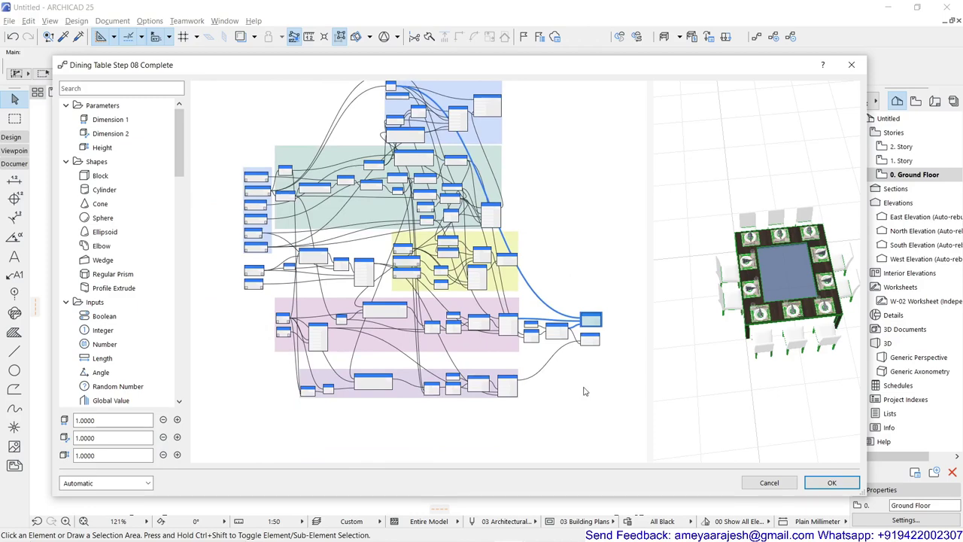
left_click(836, 483)
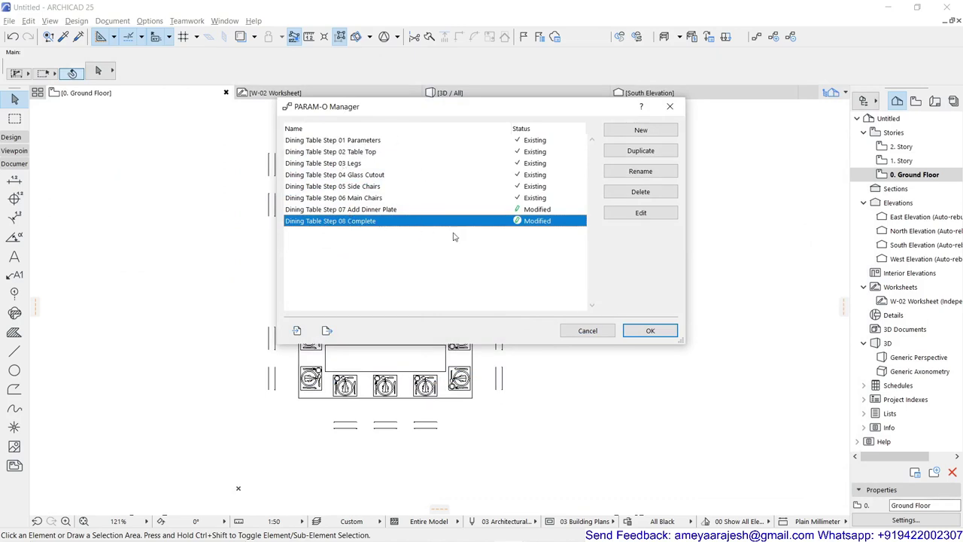
left_click(652, 331)
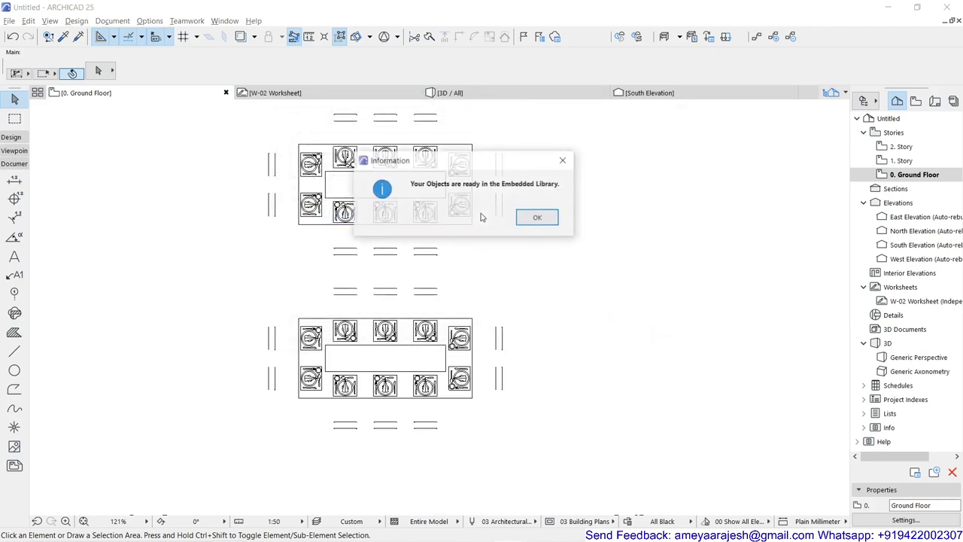
left_click(535, 217)
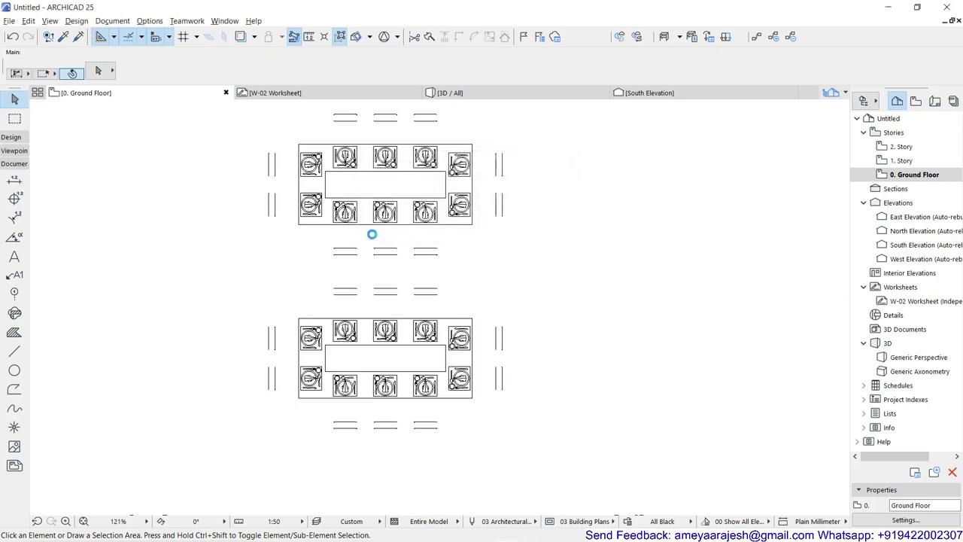